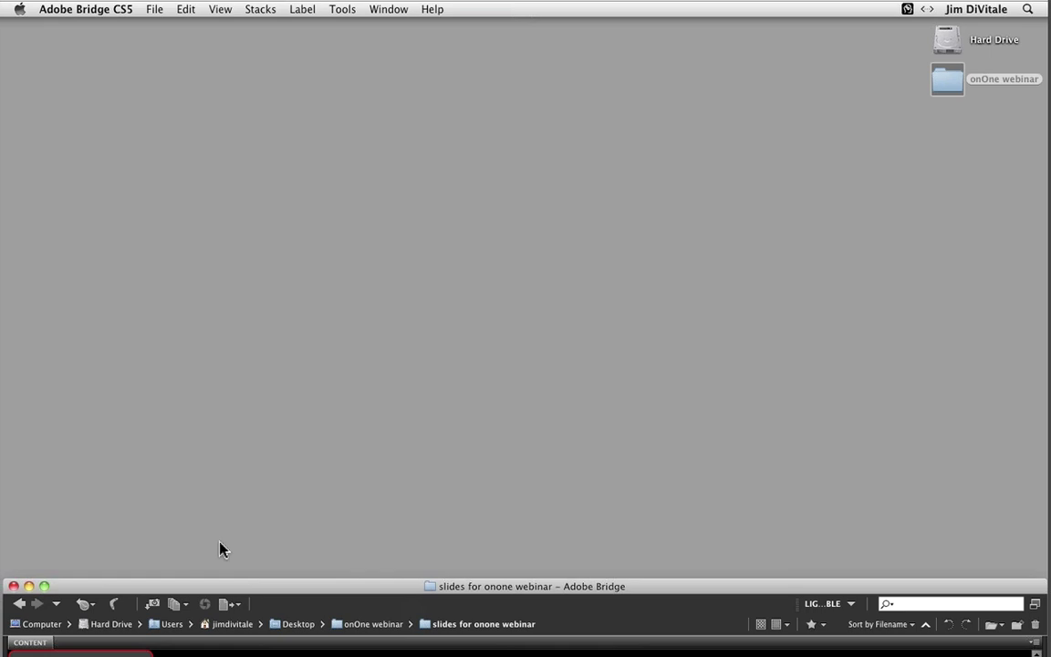
- Play the Keynote presentation full screen to show the purple Austria montage slide
{"action": "left_click_drag", "start_coordinate": [455, 589], "coordinate": [455, 587]}
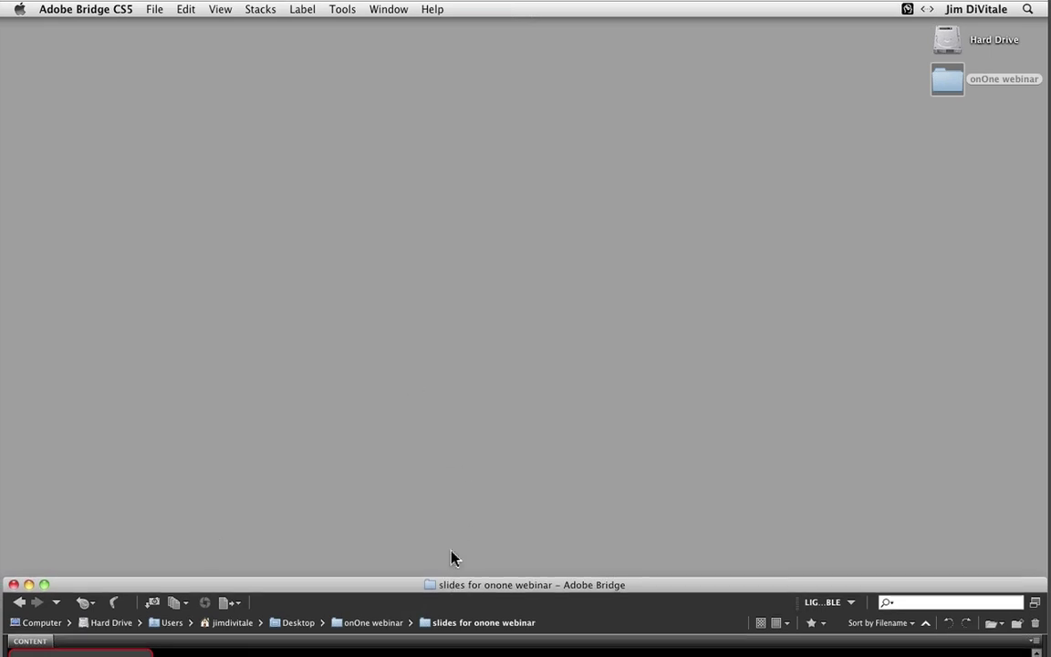
{"action": "key", "text": "super+l"}
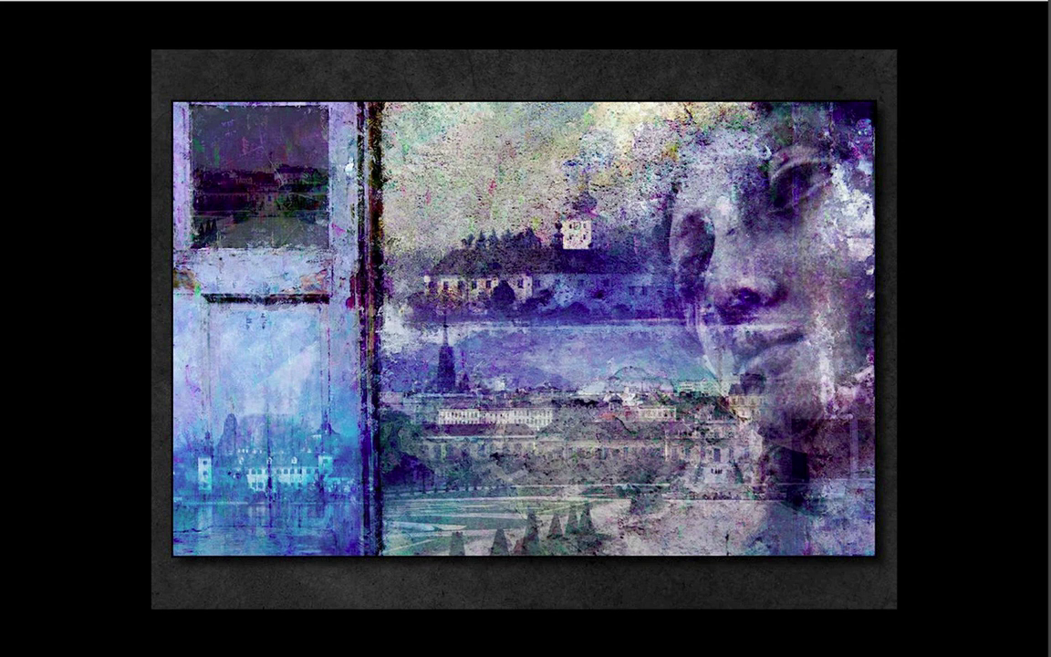
- Exit the slideshow, open the onOne webinar folder and bring Adobe Bridge to the front
{"action": "key", "text": "Escape"}
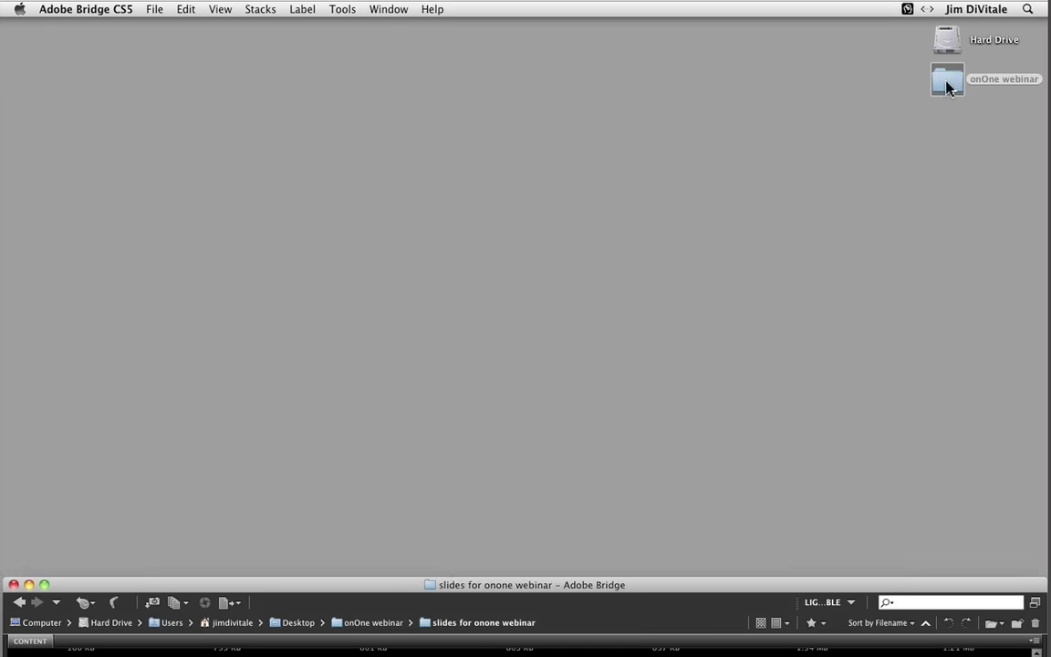
{"action": "double_click", "coordinate": [947, 87]}
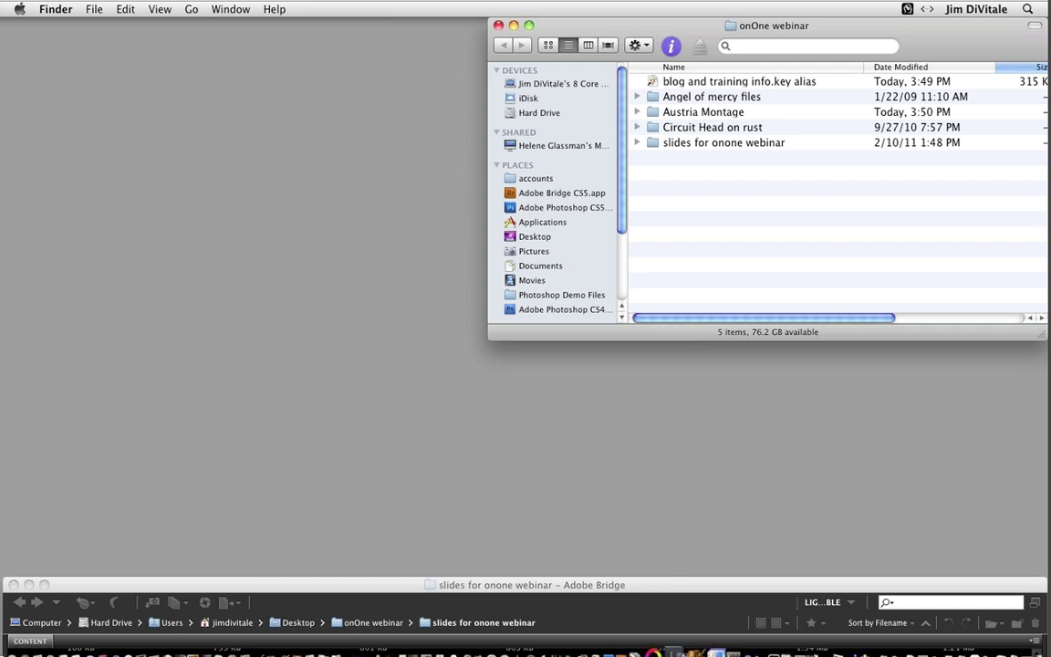
{"action": "mouse_move", "coordinate": [671, 644]}
{"action": "left_click", "coordinate": [641, 629]}
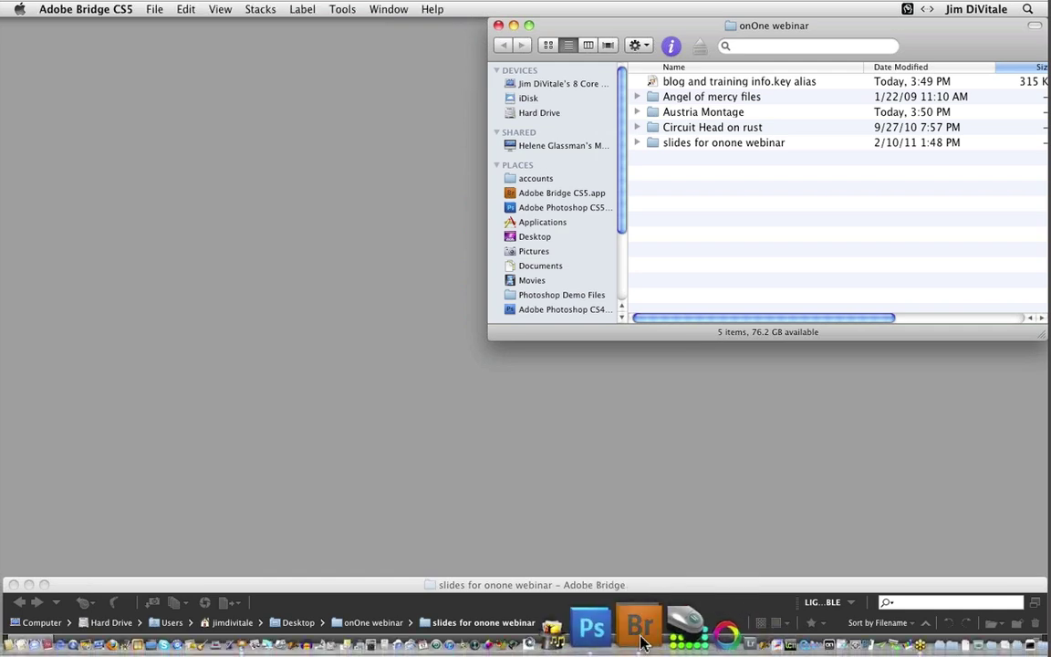
- Close the onOne webinar Finder window and move the Bridge window up to the top-left
{"action": "left_click_drag", "start_coordinate": [636, 584], "coordinate": [645, 66]}
{"action": "left_click", "coordinate": [557, 35]}
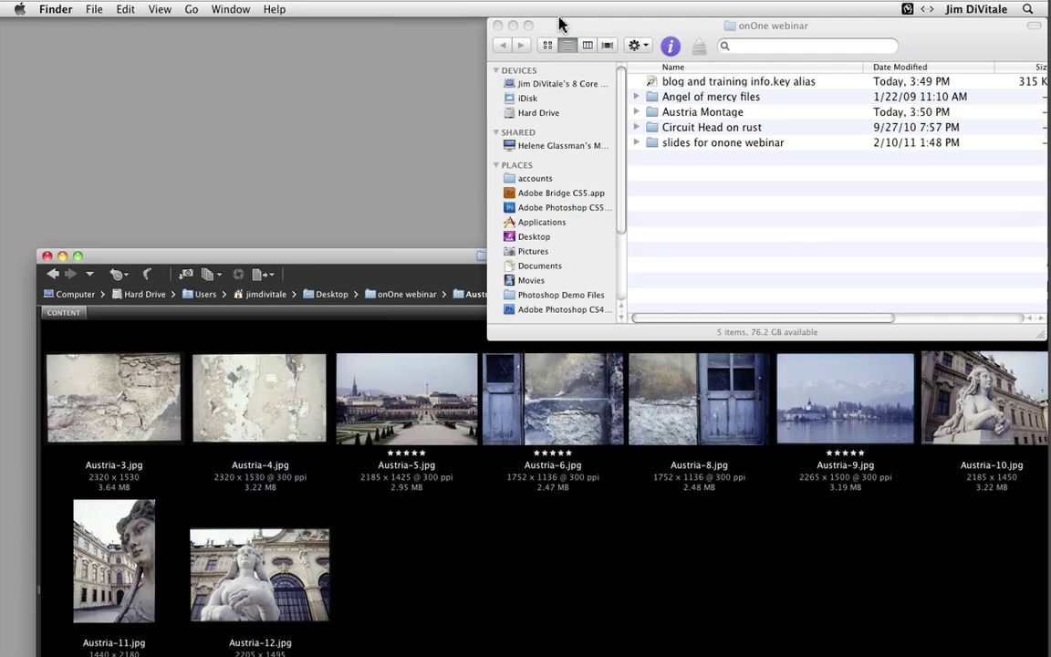
{"action": "left_click", "coordinate": [499, 26]}
{"action": "left_click_drag", "start_coordinate": [516, 253], "coordinate": [485, 40]}
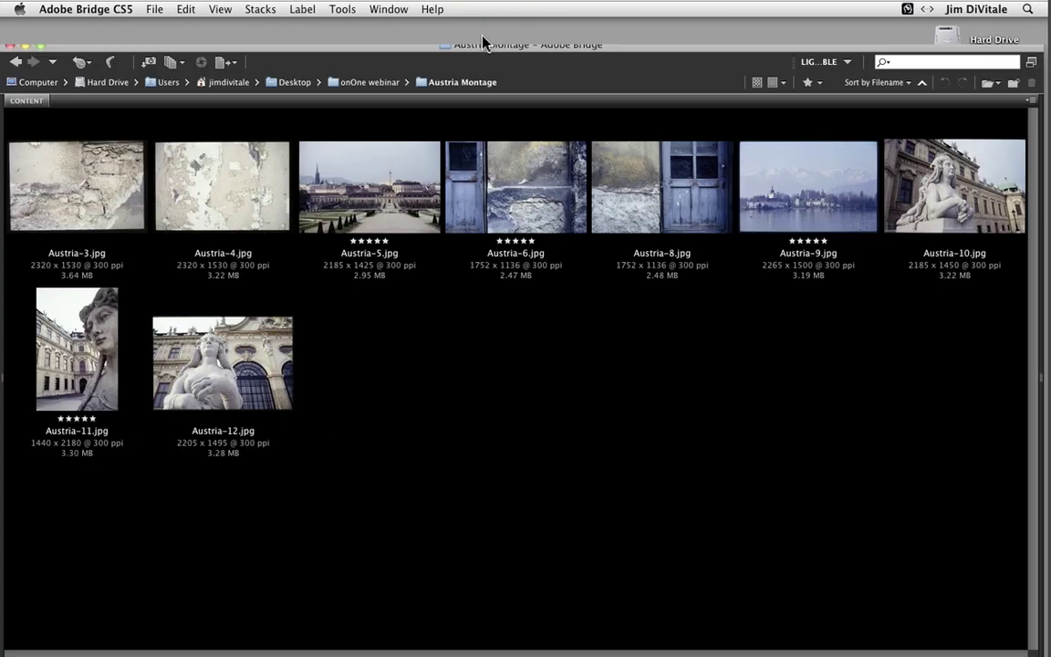
- Maximise Bridge, enlarge the thumbnails, and select the Austria-6.jpg blue door photo
{"action": "left_click", "coordinate": [44, 40]}
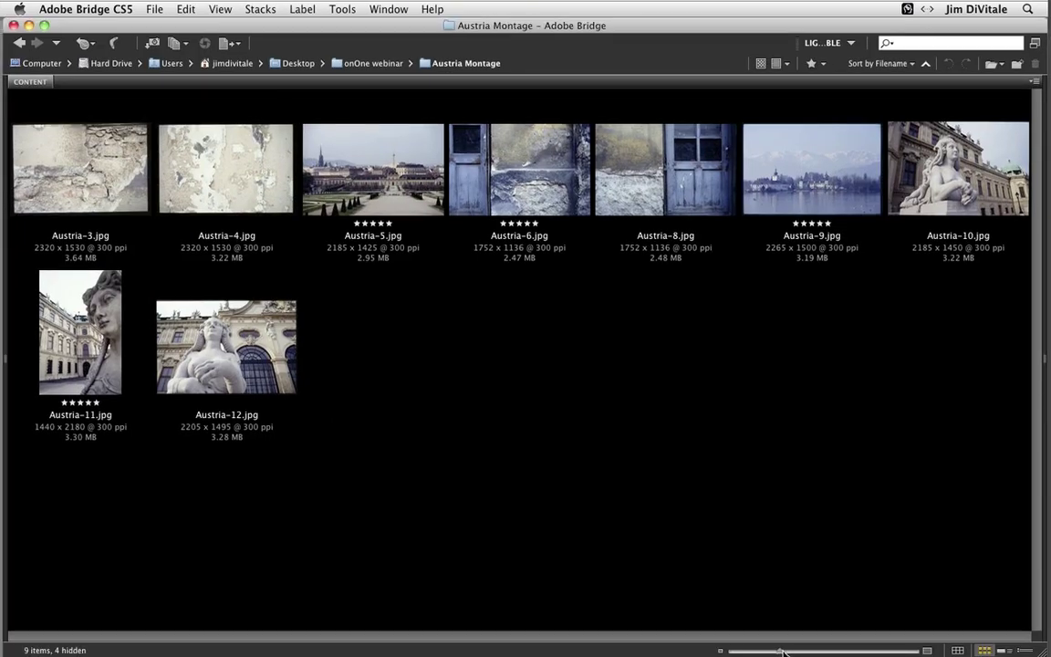
{"action": "left_click_drag", "start_coordinate": [783, 650], "coordinate": [815, 651]}
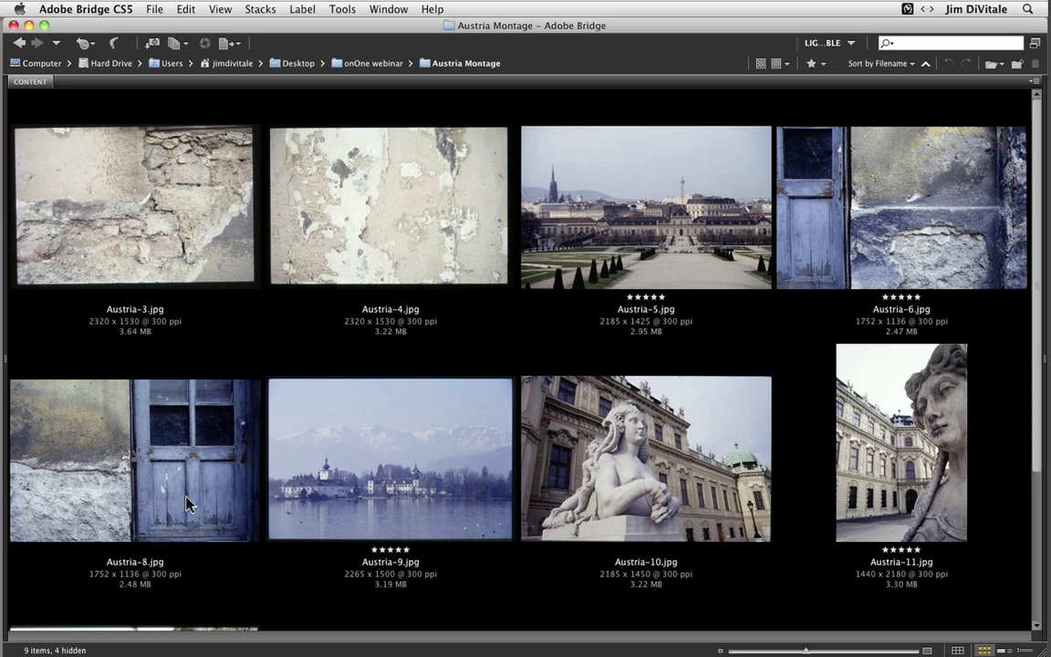
{"action": "left_click", "coordinate": [885, 214]}
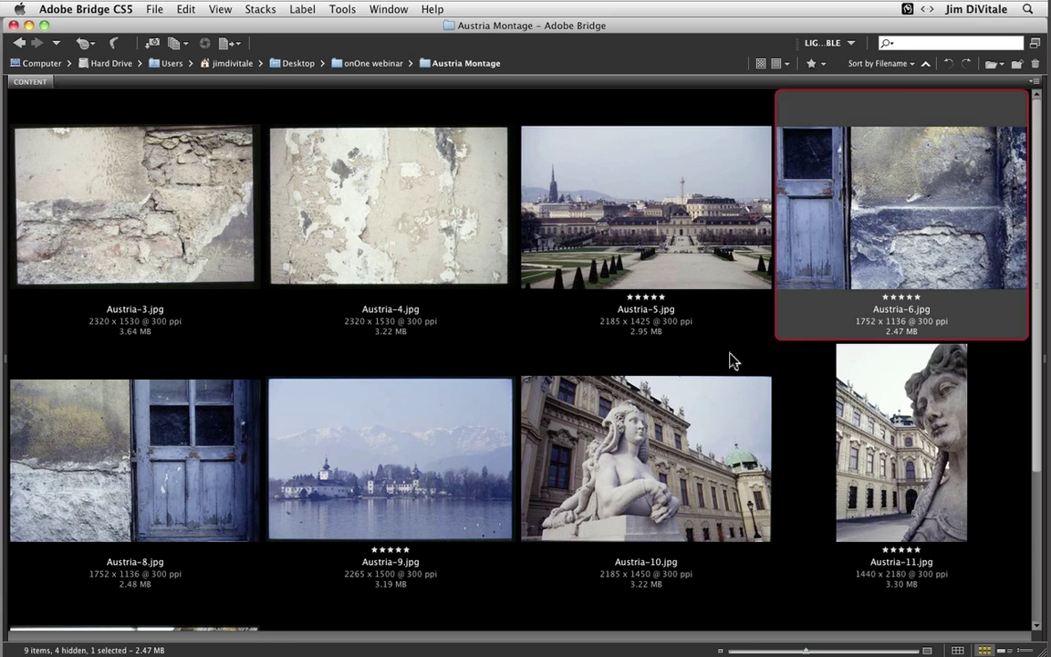
- Open Austria-6.jpg at 50% and Austria-11.jpg in Photoshop, placing them side by side
{"action": "key", "text": "super+o"}
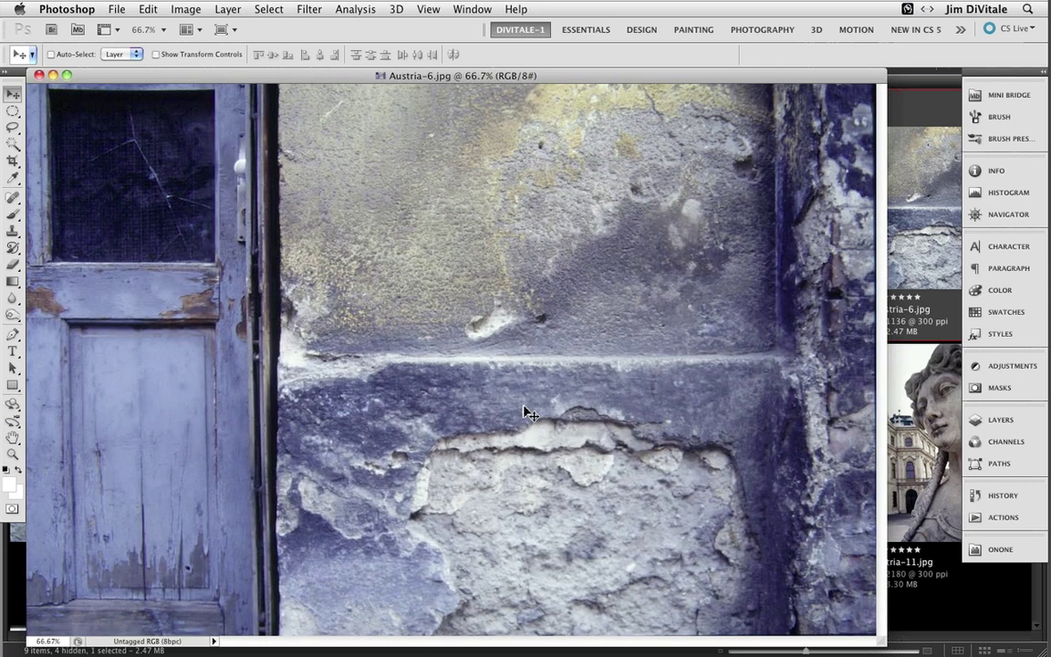
{"action": "key", "text": "super+minus"}
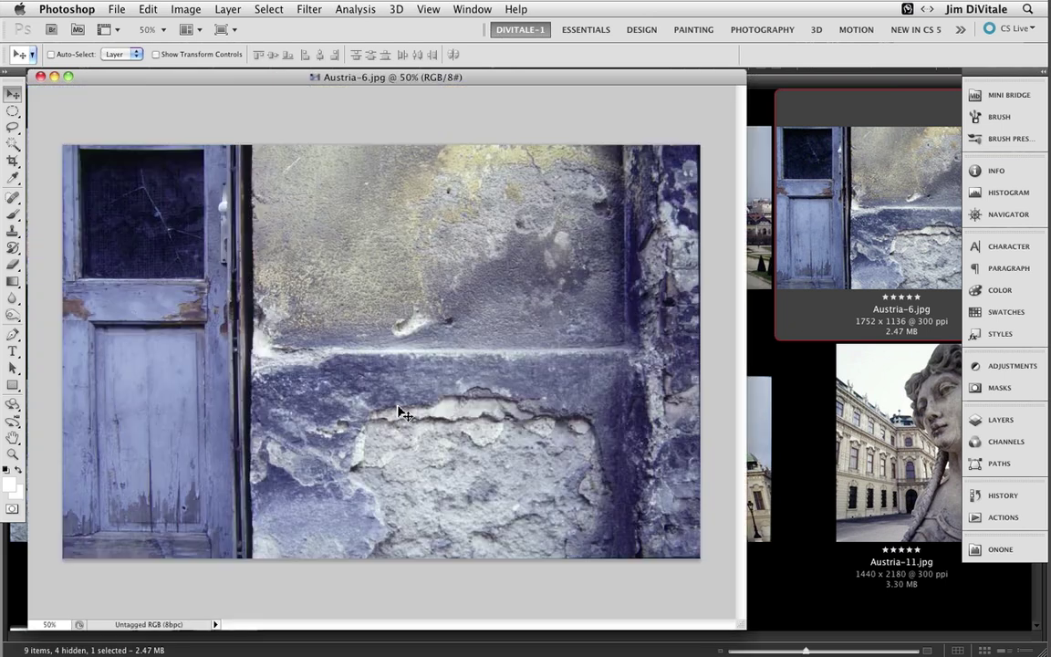
{"action": "key", "text": "super+alt+o"}
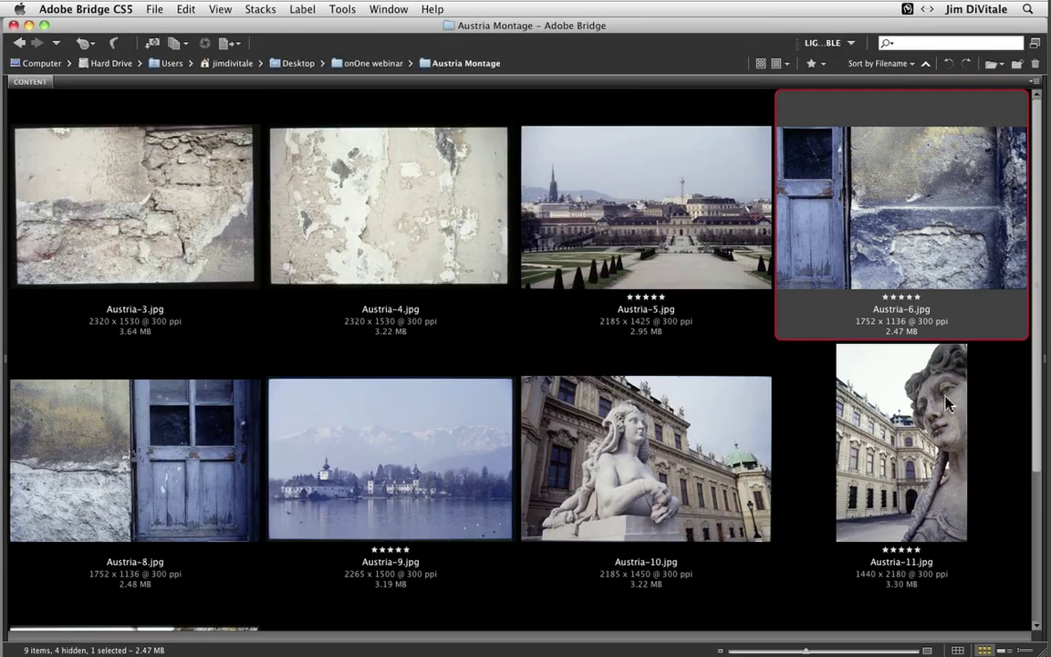
{"action": "left_click", "coordinate": [942, 417]}
{"action": "key", "text": "super+alt+o"}
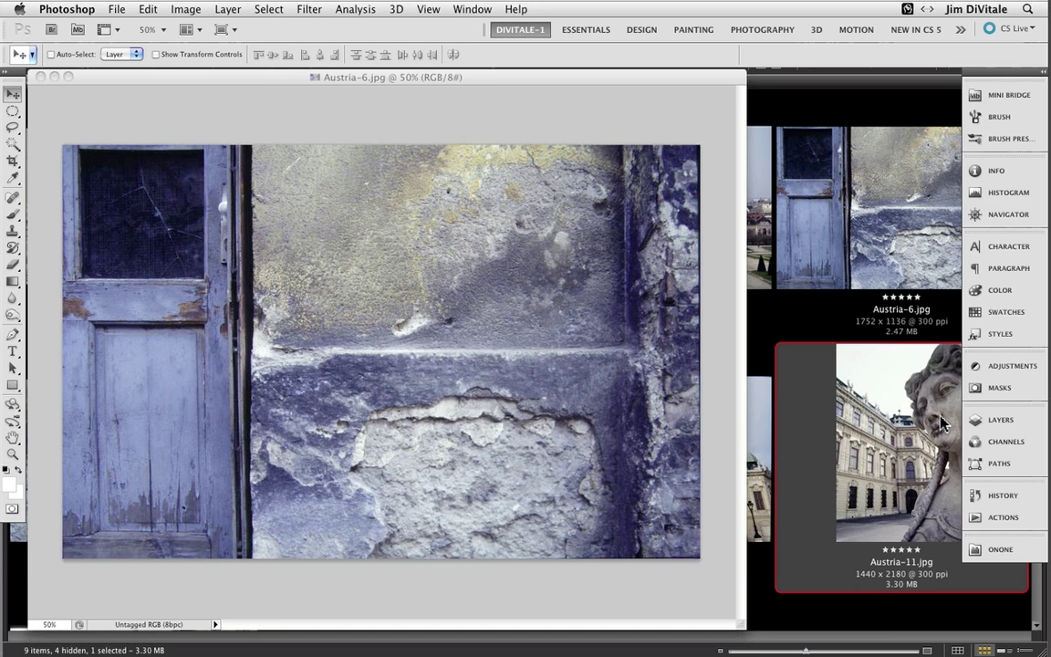
{"action": "left_click_drag", "start_coordinate": [842, 394], "coordinate": [833, 85]}
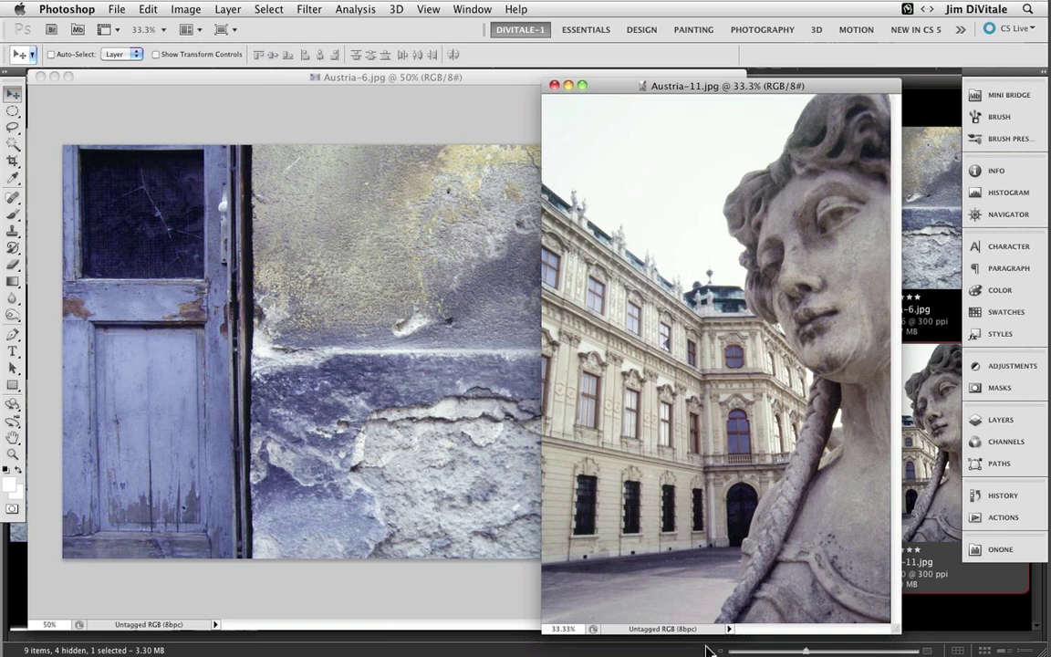
- Copy the statue photo into the door document as Layer 1 and shift it right to reveal the door
{"action": "left_click_drag", "start_coordinate": [499, 351], "coordinate": [727, 277]}
{"action": "left_click_drag", "start_coordinate": [392, 335], "coordinate": [560, 99]}
{"action": "left_click", "coordinate": [555, 86]}
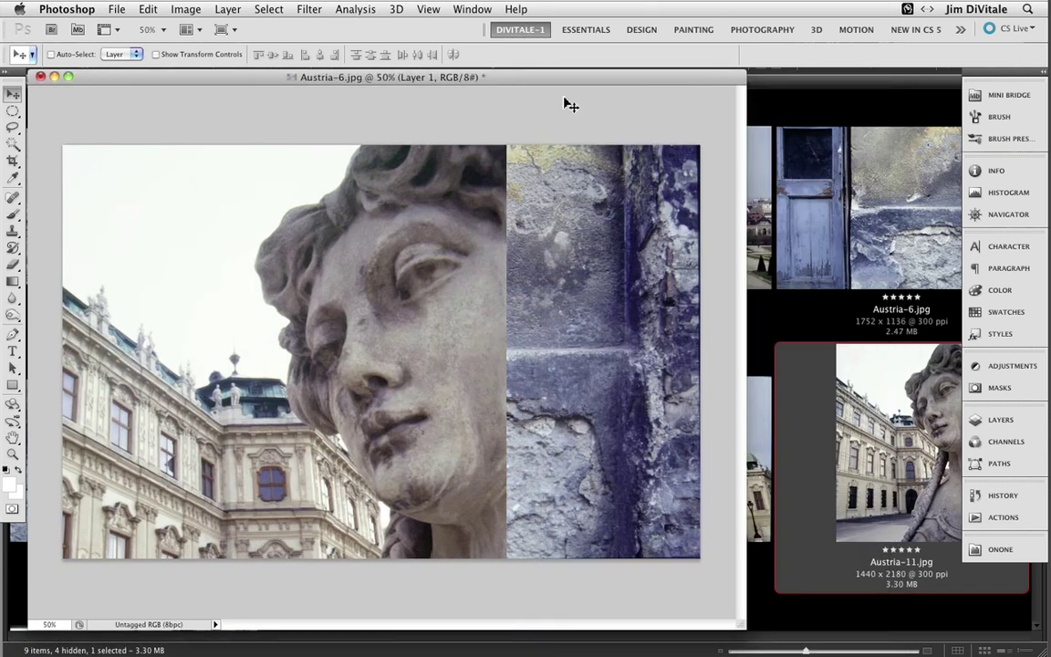
{"action": "key", "text": "f"}
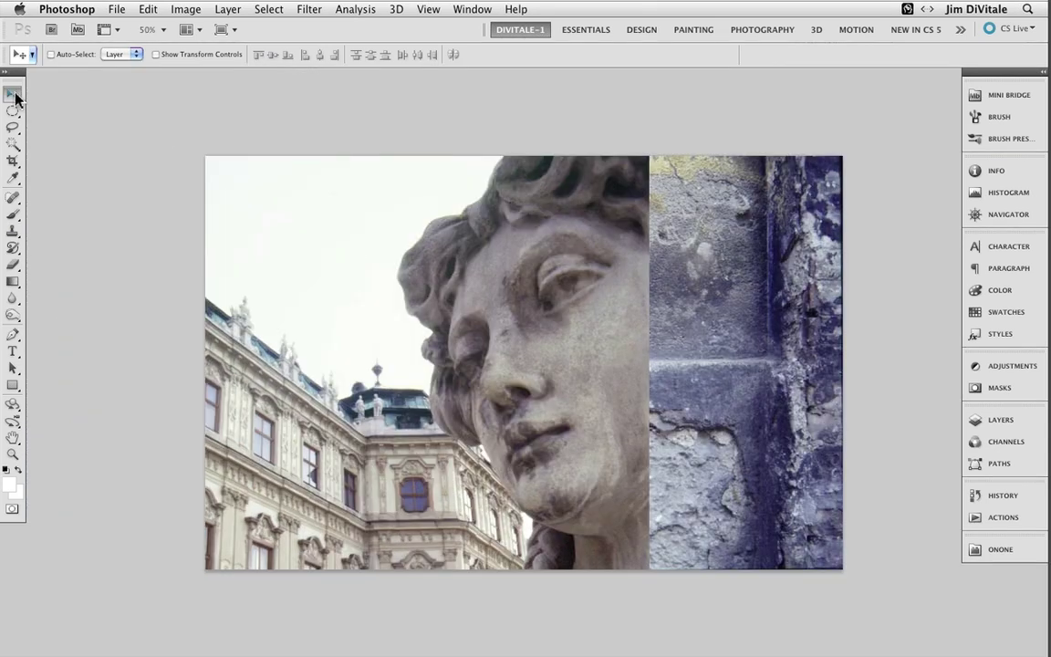
{"action": "left_click_drag", "start_coordinate": [536, 368], "coordinate": [674, 370]}
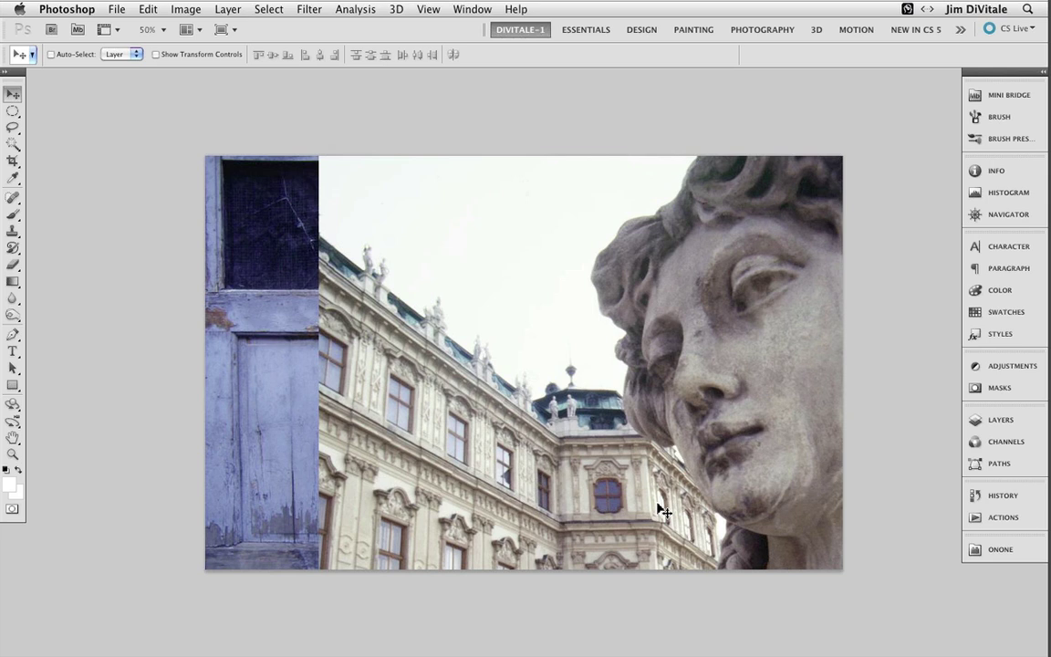
{"action": "key", "text": "super+minus"}
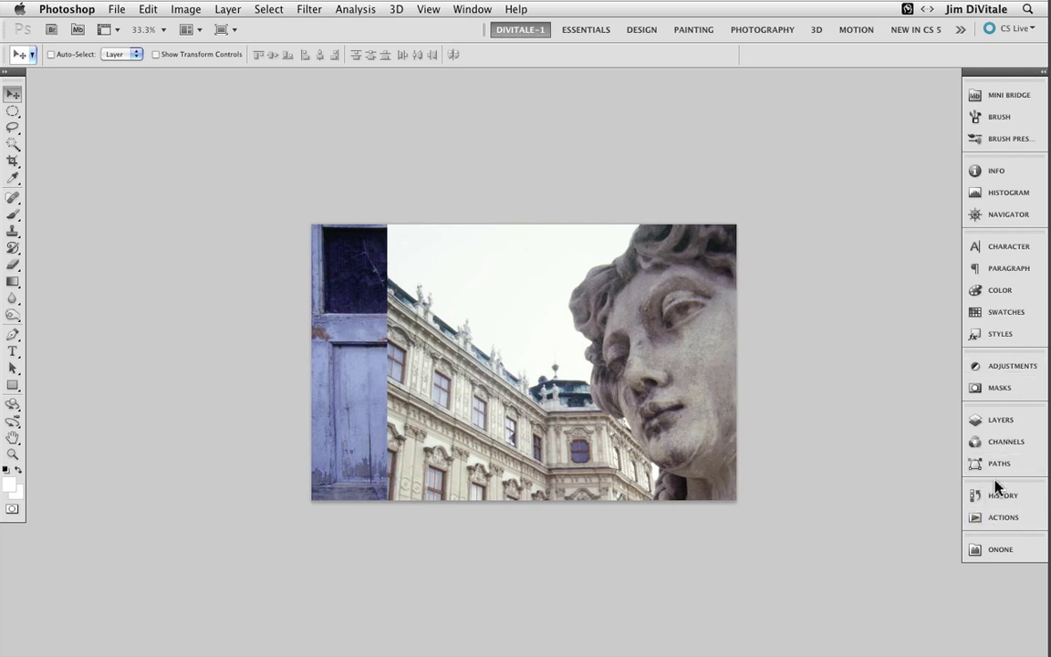
- Float the Layers panel beside the dock, collapse Channels, and add then undo a layer mask
{"action": "left_click", "coordinate": [995, 421]}
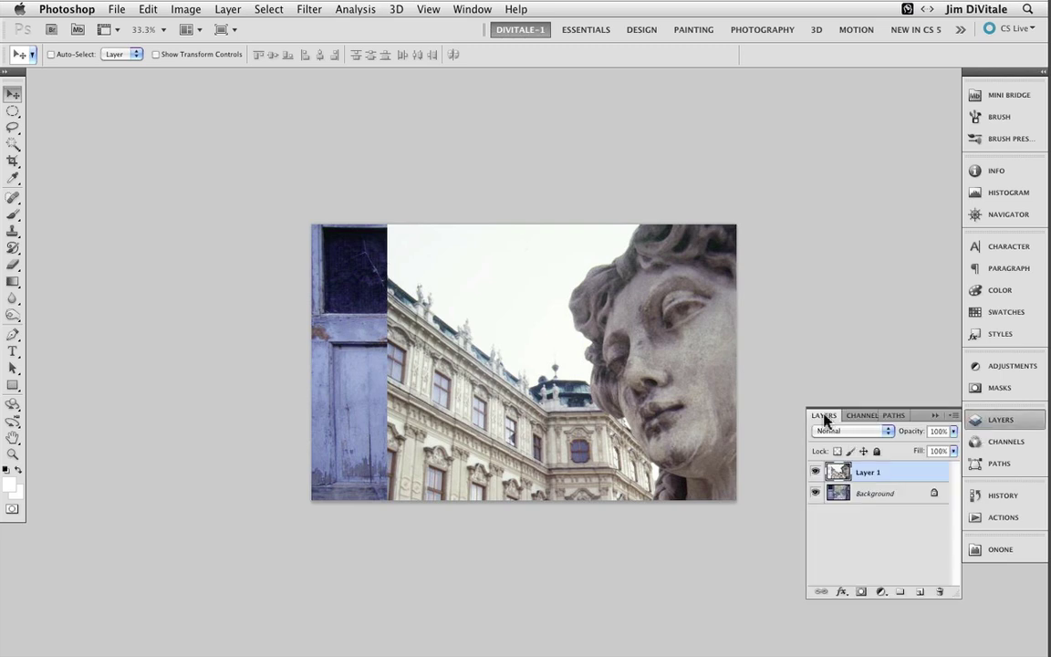
{"action": "double_click", "coordinate": [819, 417]}
{"action": "left_click_drag", "start_coordinate": [792, 234], "coordinate": [775, 155]}
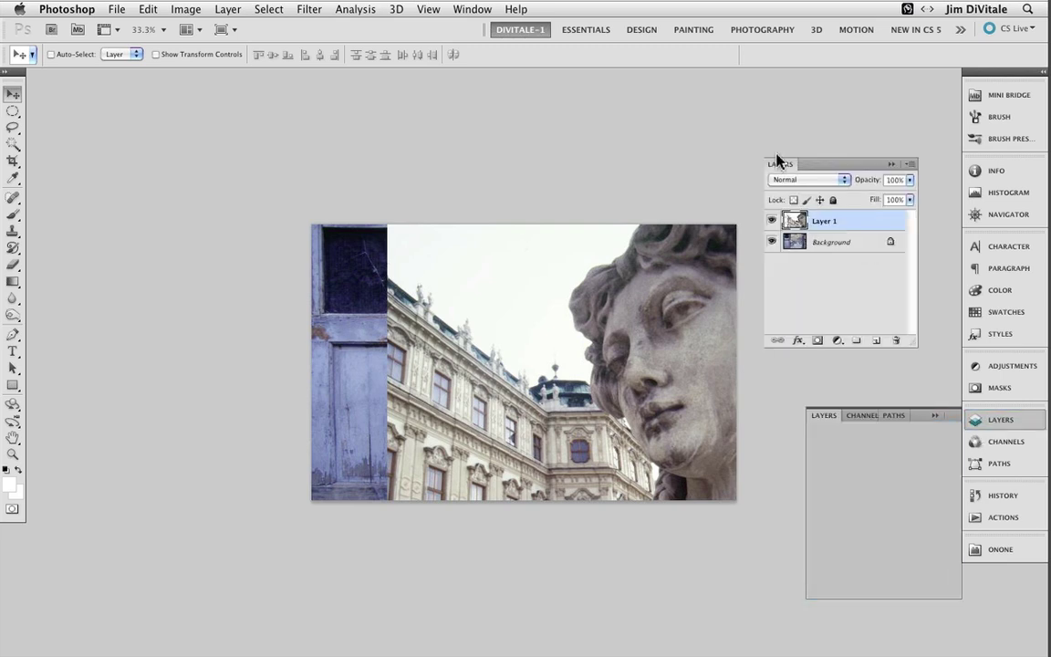
{"action": "left_click", "coordinate": [935, 417]}
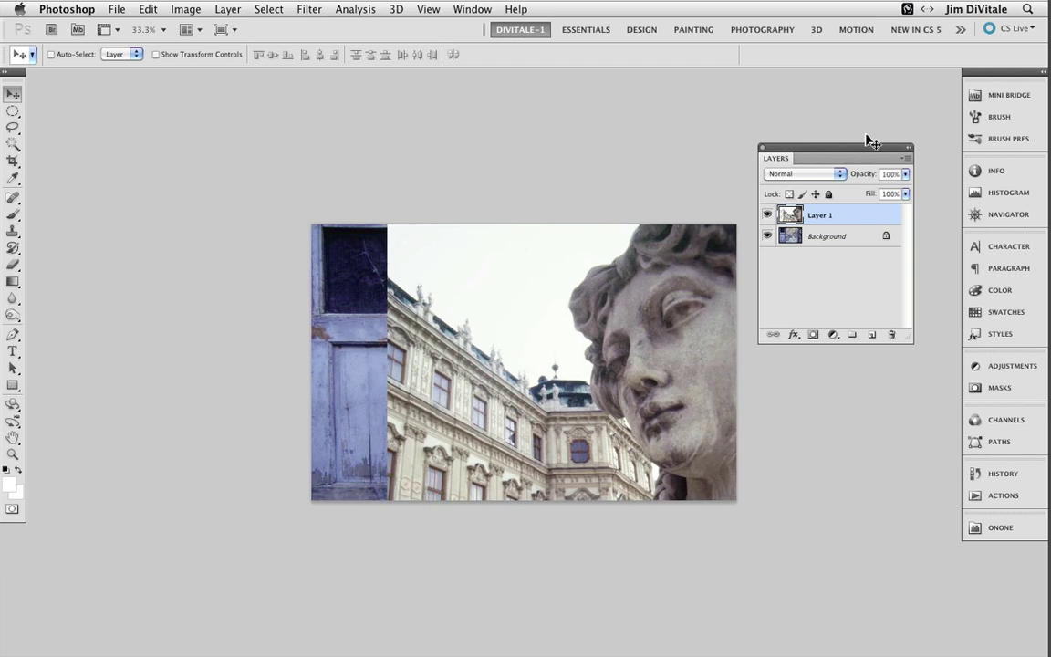
{"action": "left_click_drag", "start_coordinate": [867, 149], "coordinate": [911, 83]}
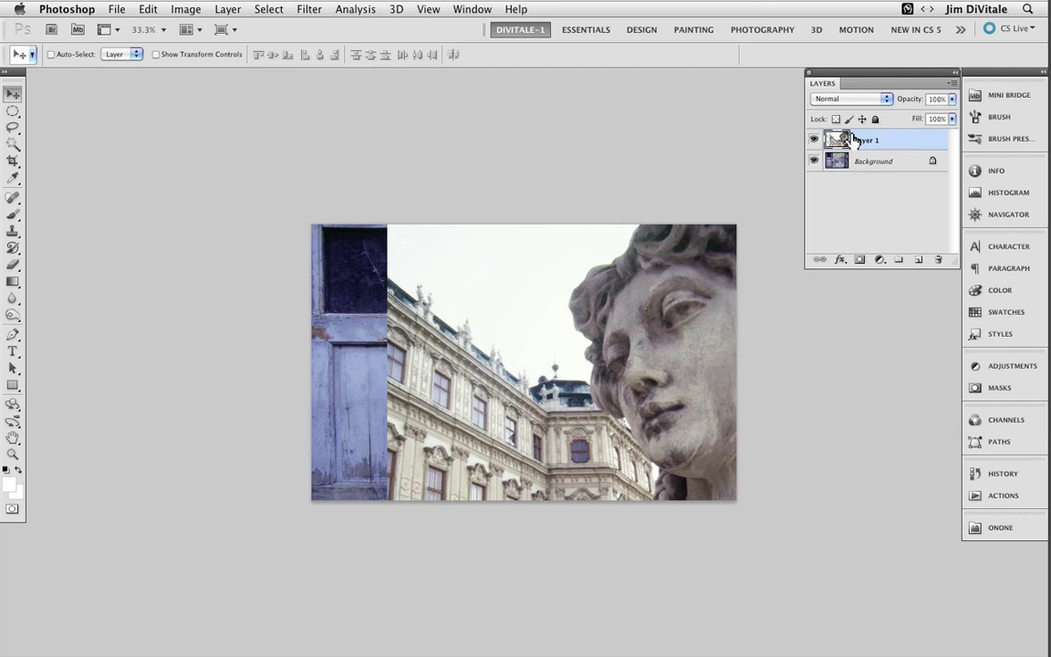
{"action": "left_click", "coordinate": [859, 262]}
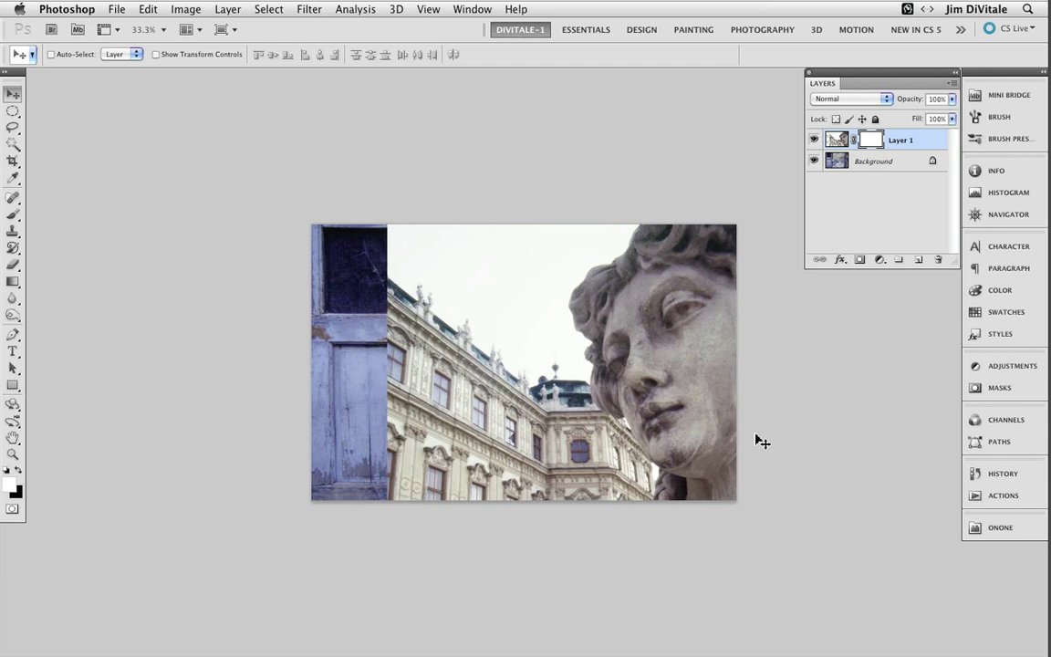
{"action": "key", "text": "super+z"}
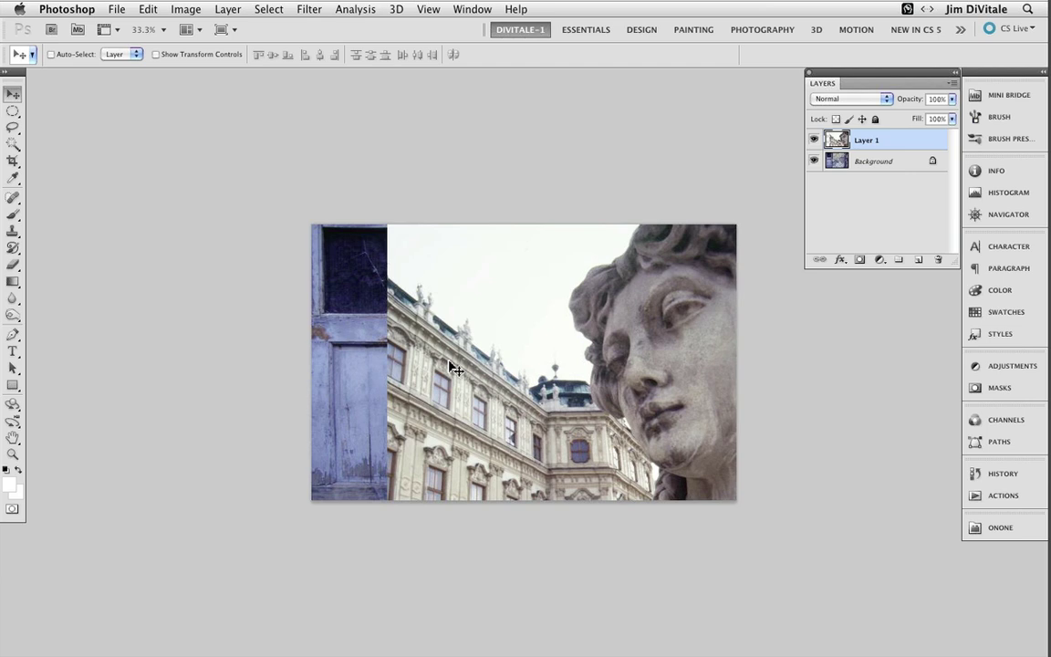
- Free-transform Layer 1 down to 74.13% against the canvas's top and right edges
{"action": "key", "text": "super+t"}
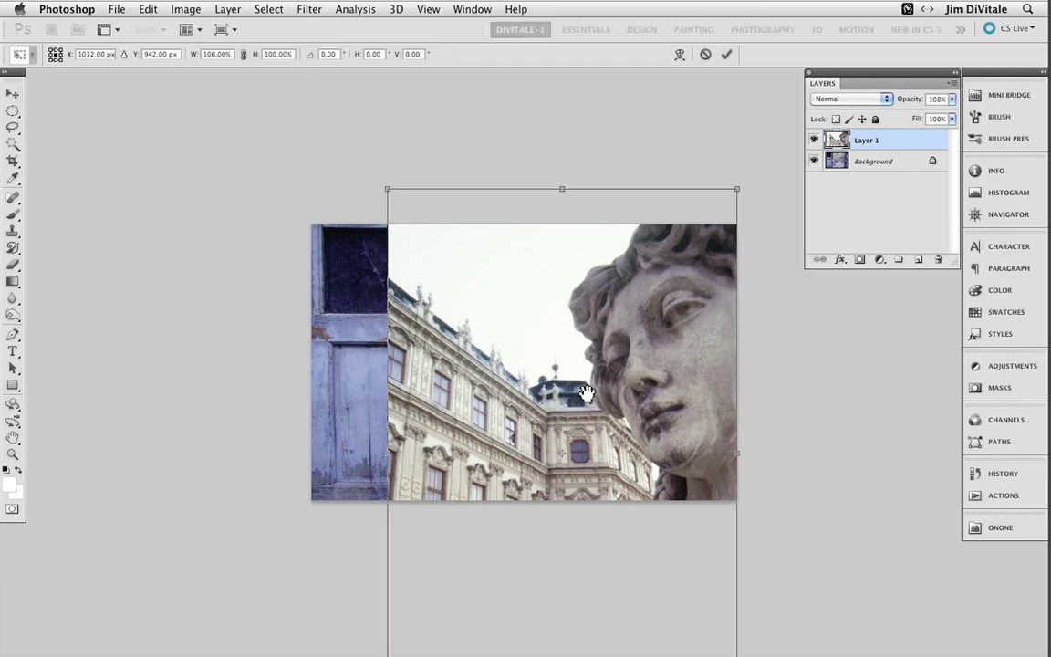
{"action": "left_click_drag", "start_coordinate": [581, 374], "coordinate": [546, 303]}
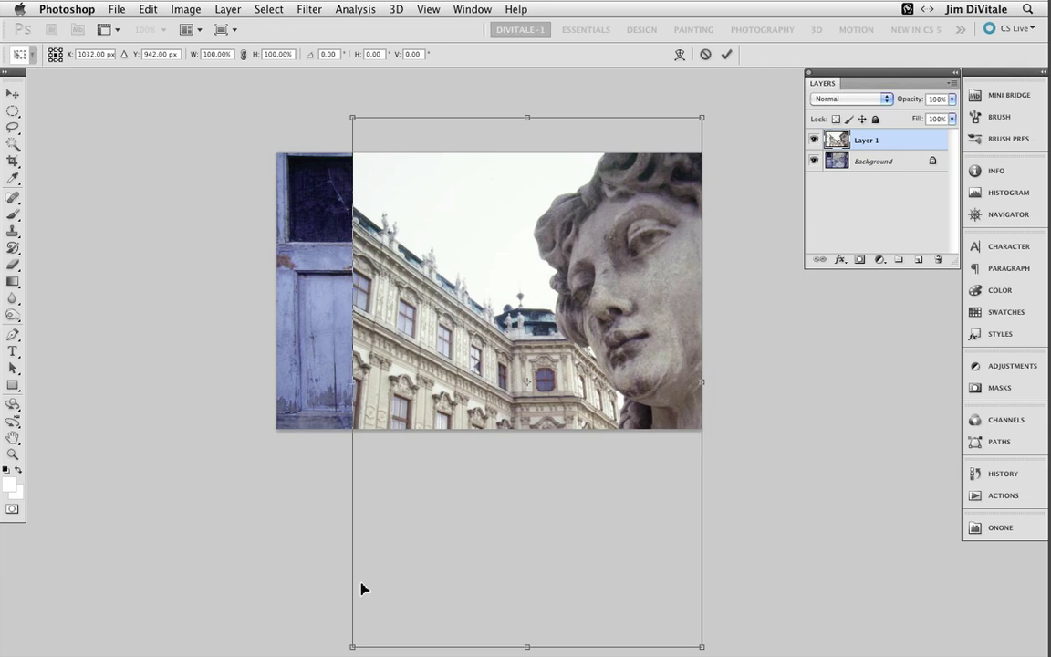
{"action": "scroll", "coordinate": [355, 638], "scroll_direction": "down", "scroll_amount": 4}
{"action": "left_click_drag", "start_coordinate": [355, 639], "coordinate": [490, 478]}
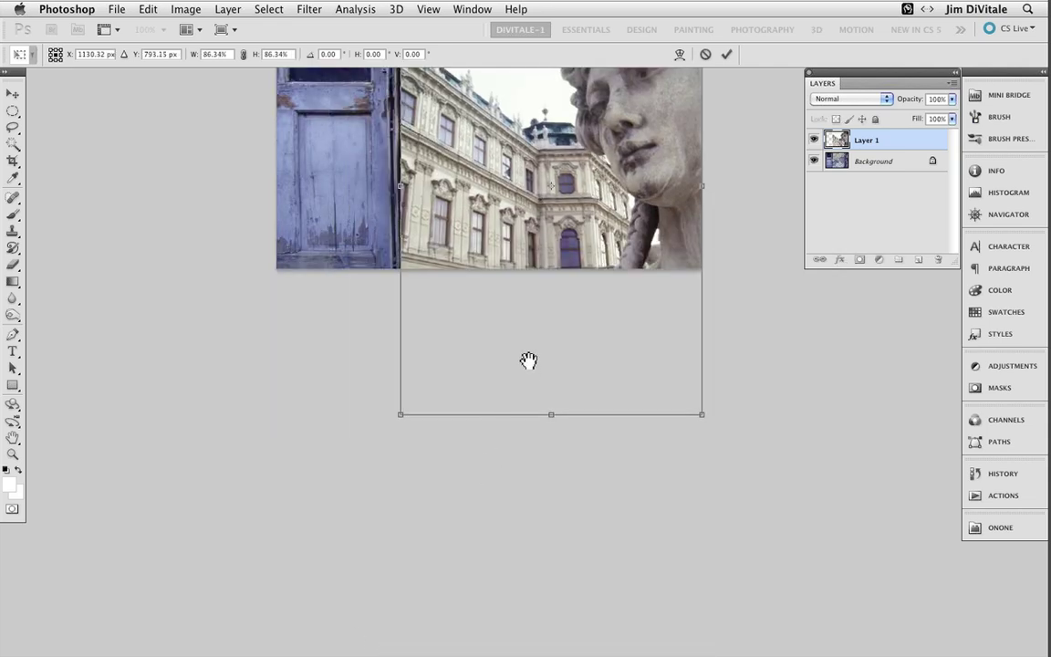
{"action": "left_click_drag", "start_coordinate": [526, 369], "coordinate": [501, 508]}
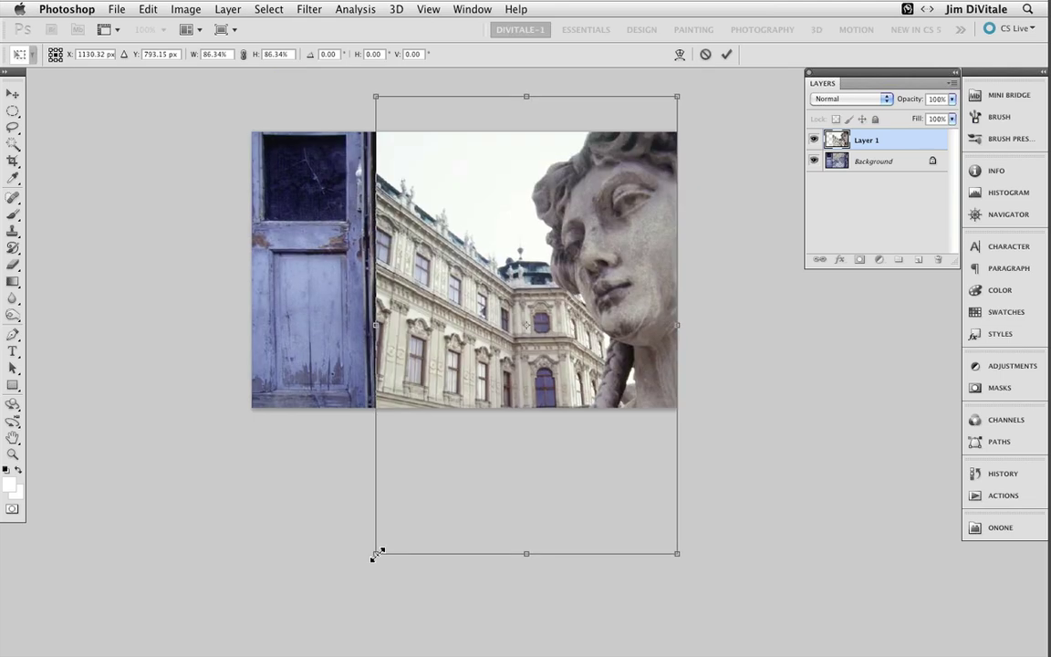
{"action": "left_click_drag", "start_coordinate": [374, 555], "coordinate": [430, 495]}
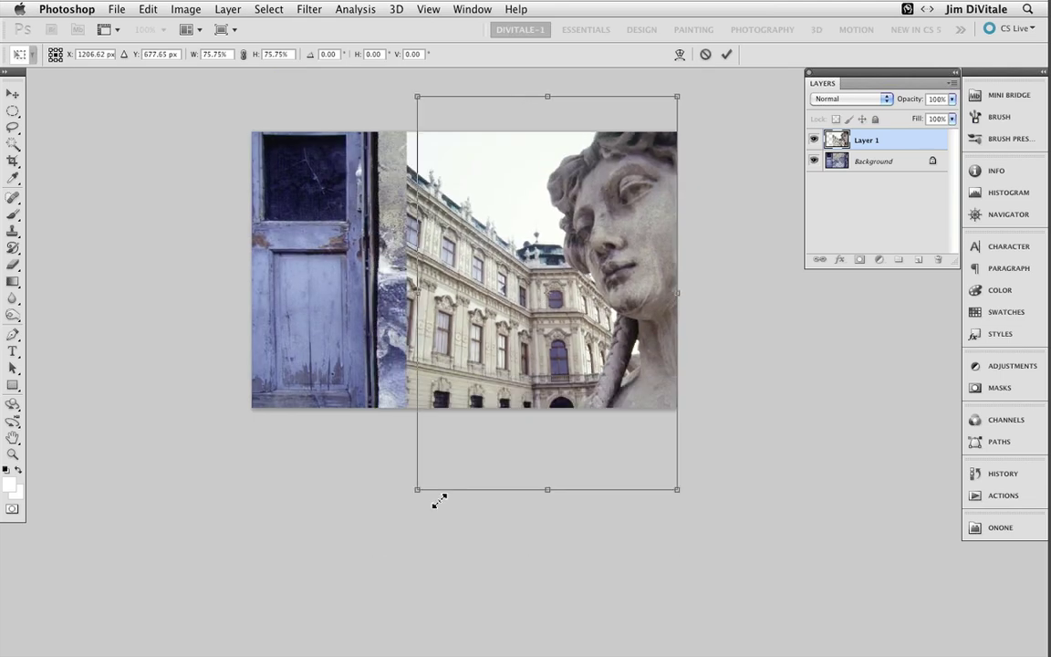
{"action": "left_click_drag", "start_coordinate": [476, 322], "coordinate": [477, 357]}
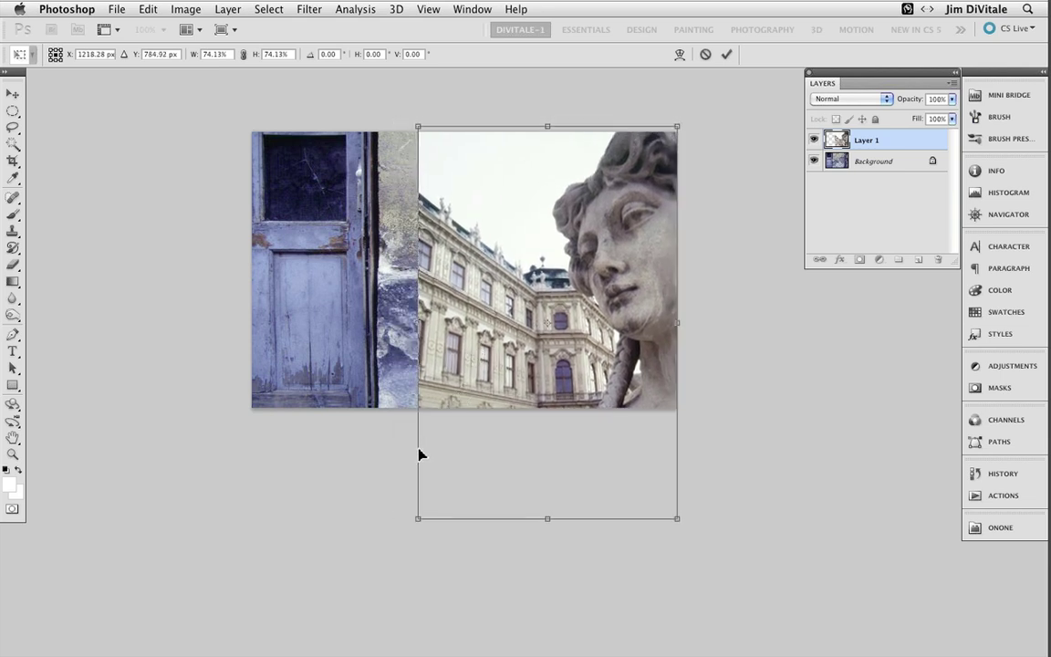
{"action": "key", "text": "Return"}
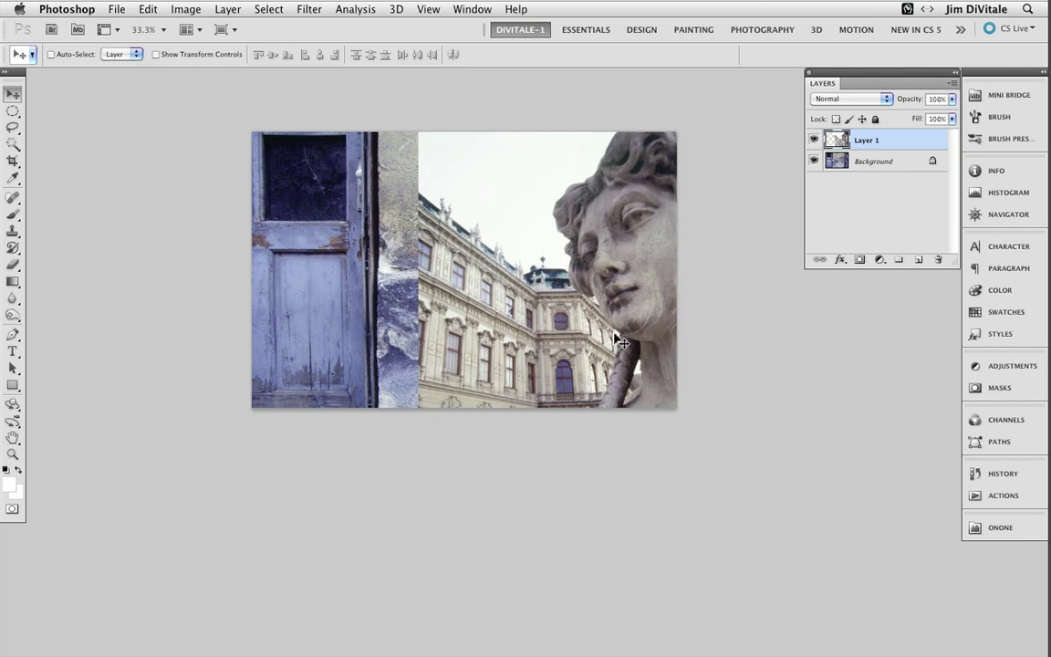
{"action": "left_click", "coordinate": [860, 262]}
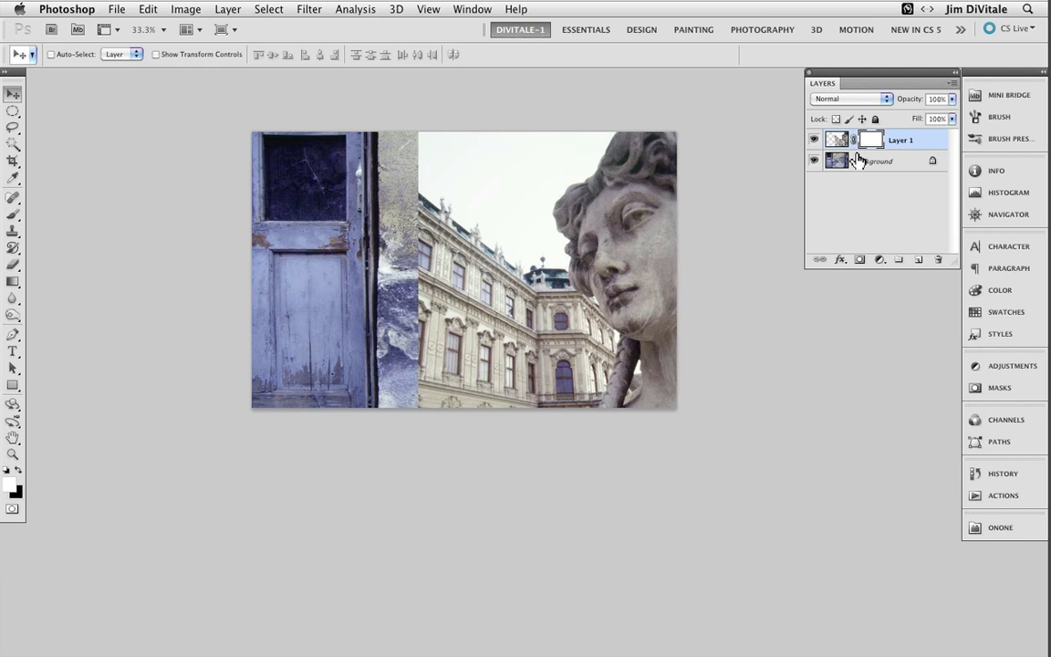
{"action": "left_click_drag", "start_coordinate": [867, 141], "coordinate": [766, 126]}
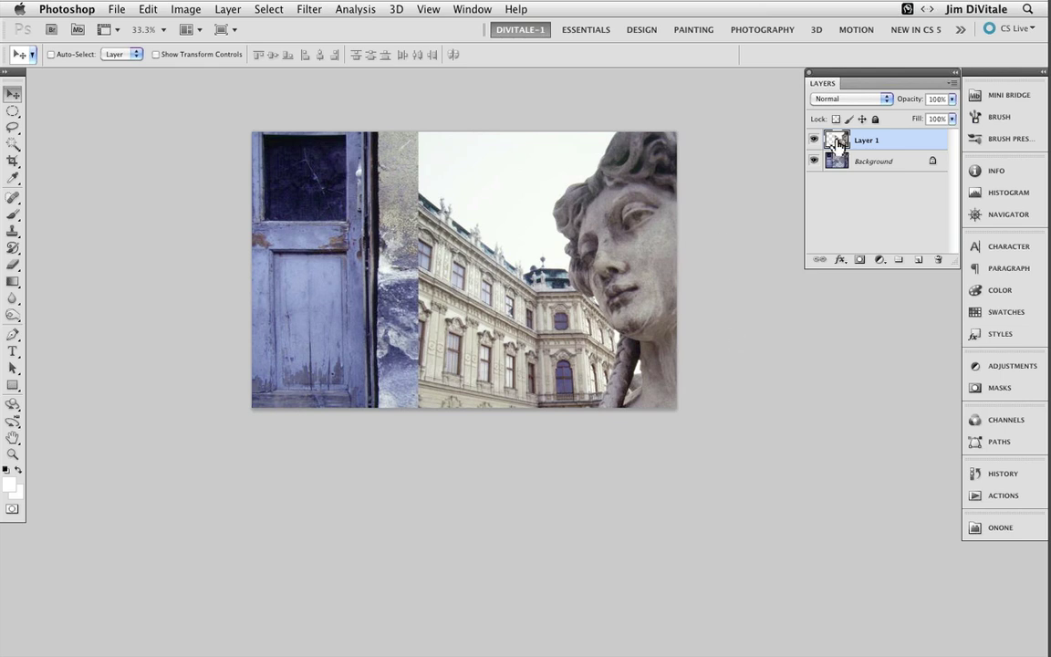
- Add a black hide-all mask to Layer 1, target the mask, and zoom to 50%
{"action": "left_click", "coordinate": [861, 261], "text": "alt"}
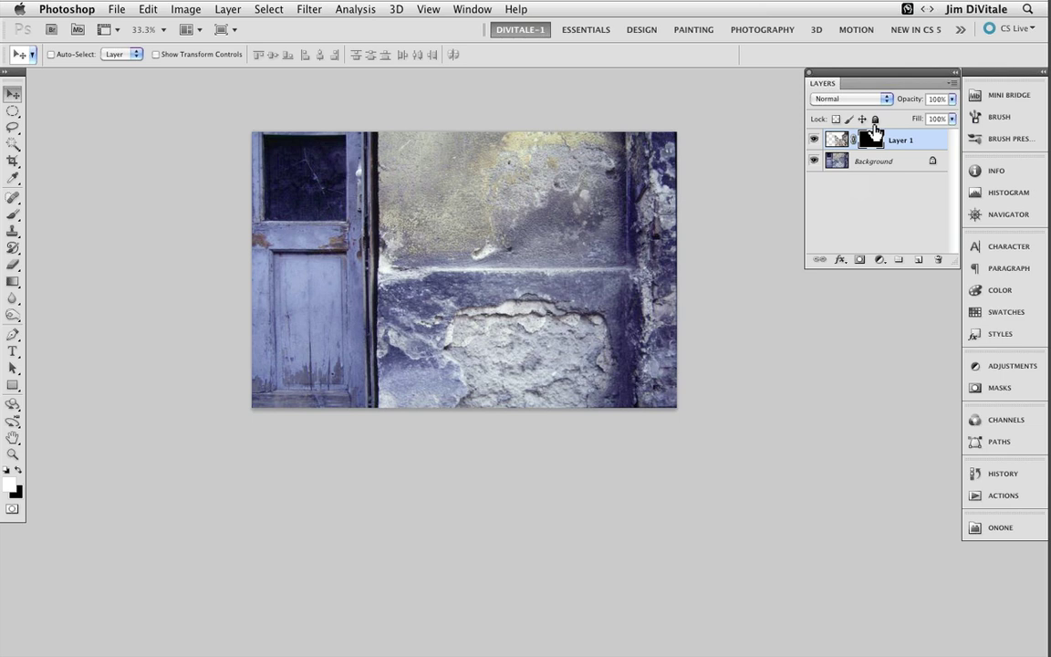
{"action": "left_click_drag", "start_coordinate": [839, 147], "coordinate": [881, 133]}
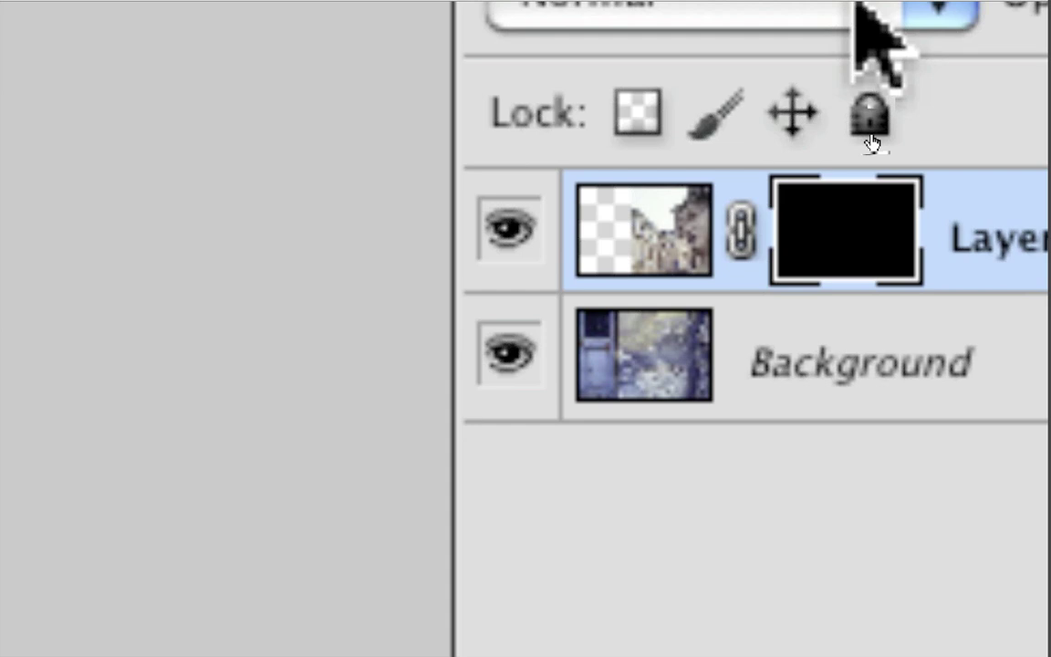
{"action": "left_click", "coordinate": [658, 219]}
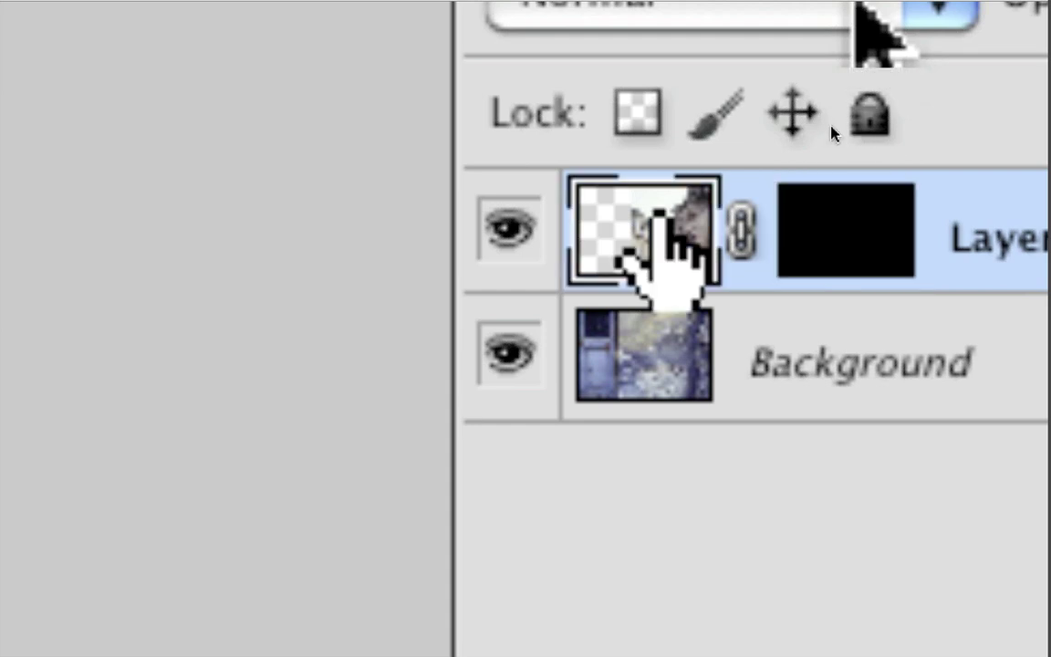
{"action": "left_click", "coordinate": [835, 219]}
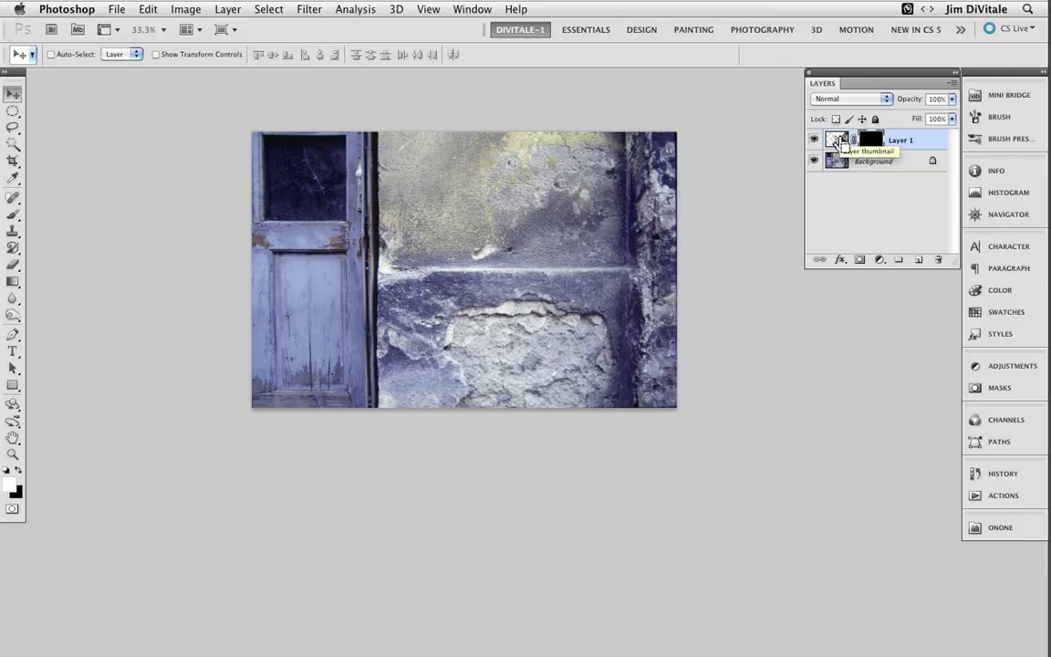
{"action": "key", "text": "super+equal"}
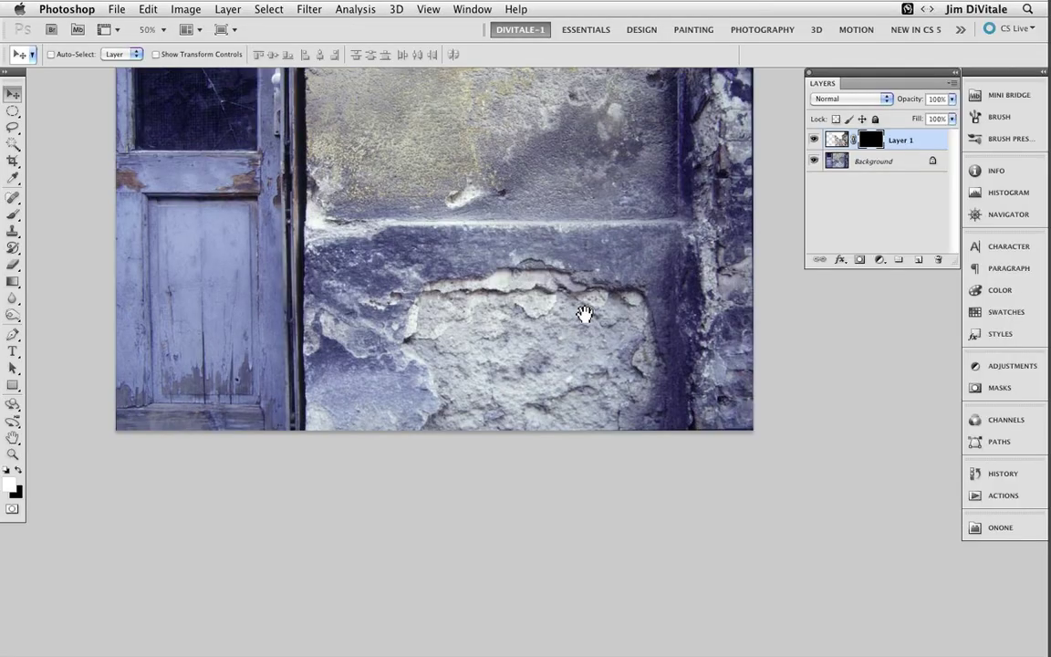
- Select the Brush tool and turn off Smoothing, Shape Dynamics and Transfer in the Brush panel
{"action": "left_click_drag", "start_coordinate": [582, 312], "coordinate": [566, 510]}
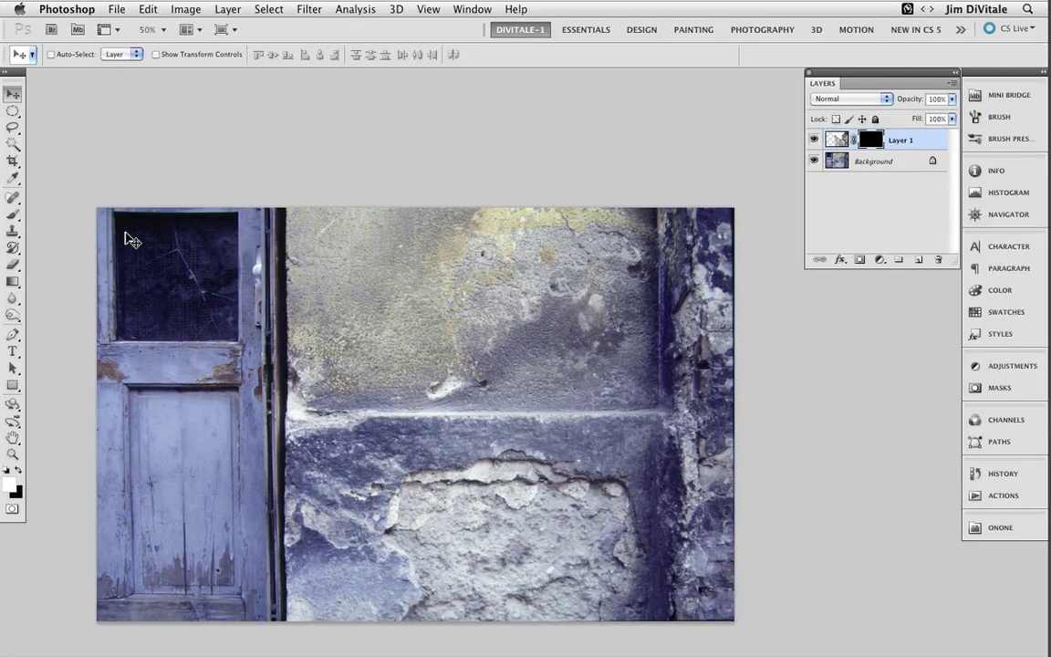
{"action": "left_click", "coordinate": [14, 217]}
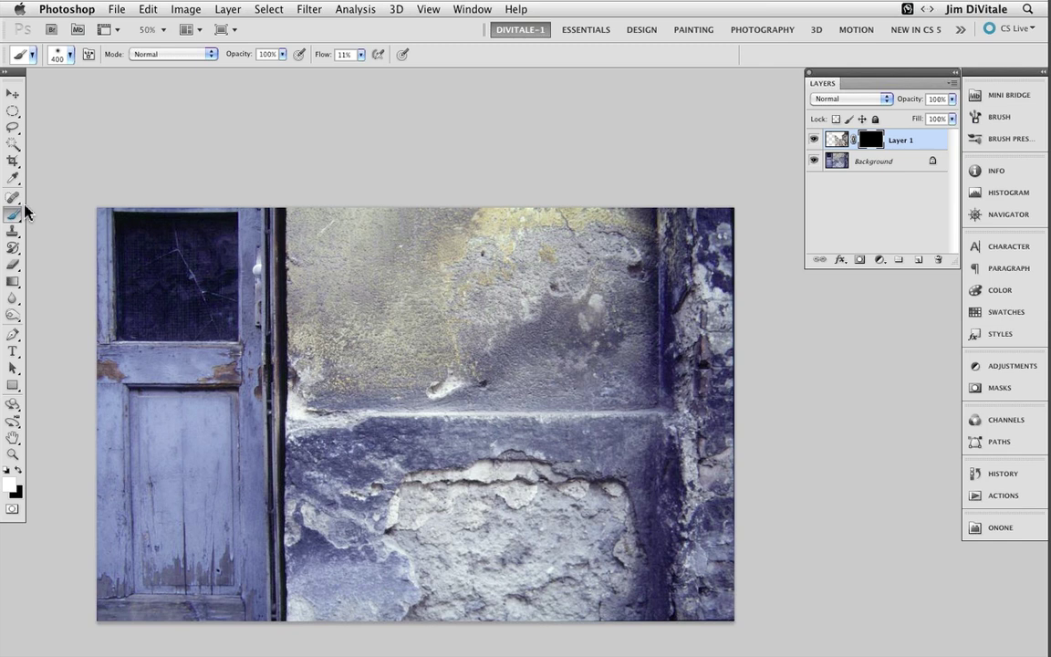
{"action": "left_click", "coordinate": [88, 54]}
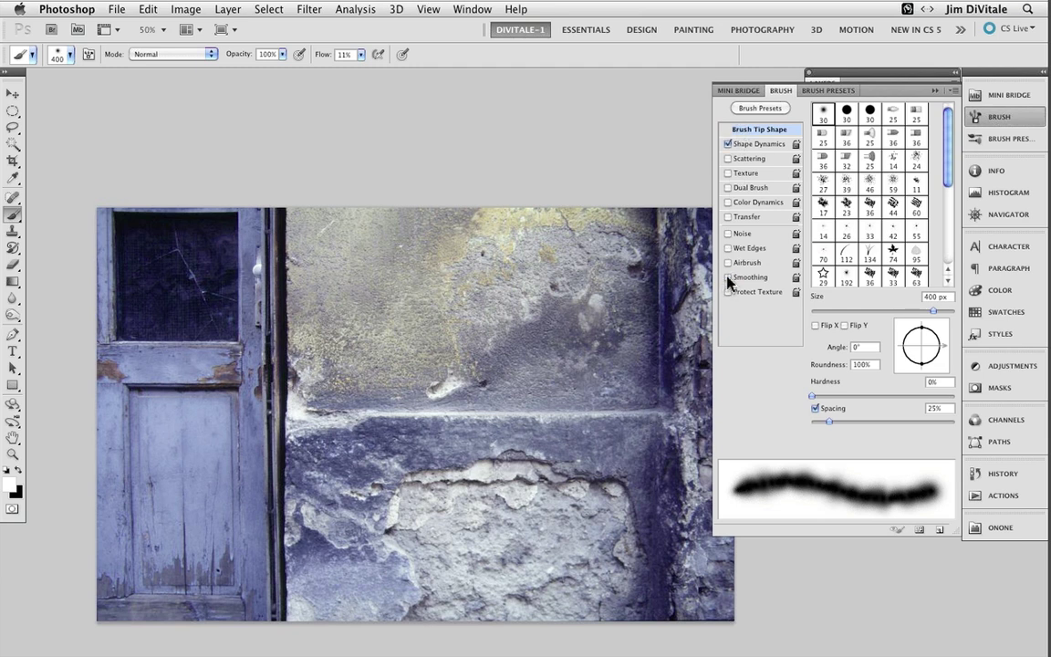
{"action": "left_click", "coordinate": [728, 277]}
{"action": "left_click", "coordinate": [728, 217]}
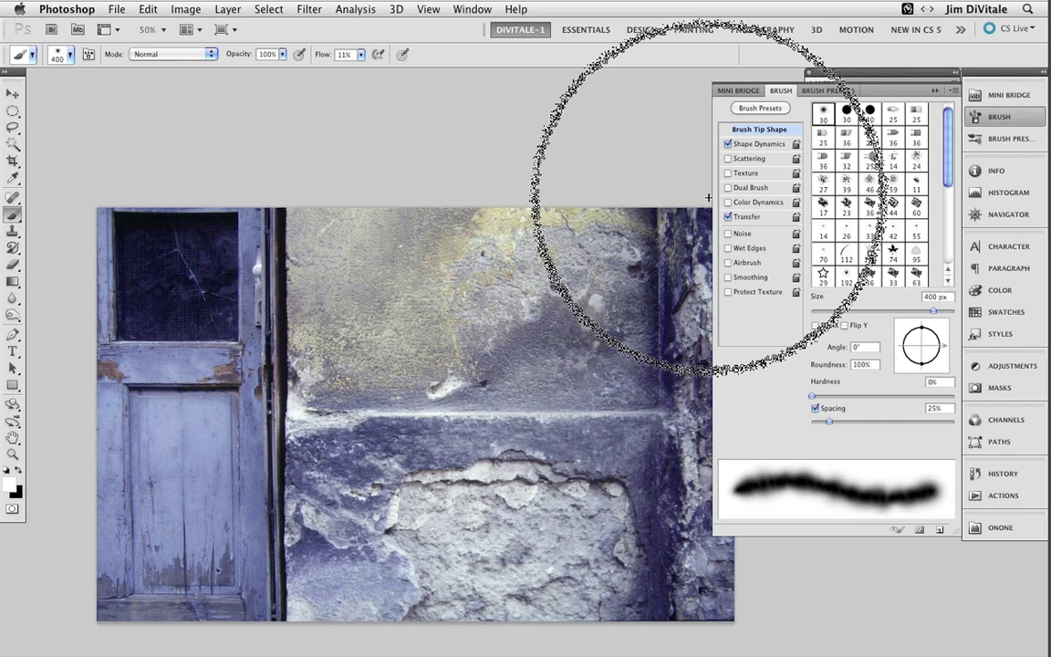
{"action": "left_click", "coordinate": [728, 144]}
{"action": "left_click", "coordinate": [728, 216]}
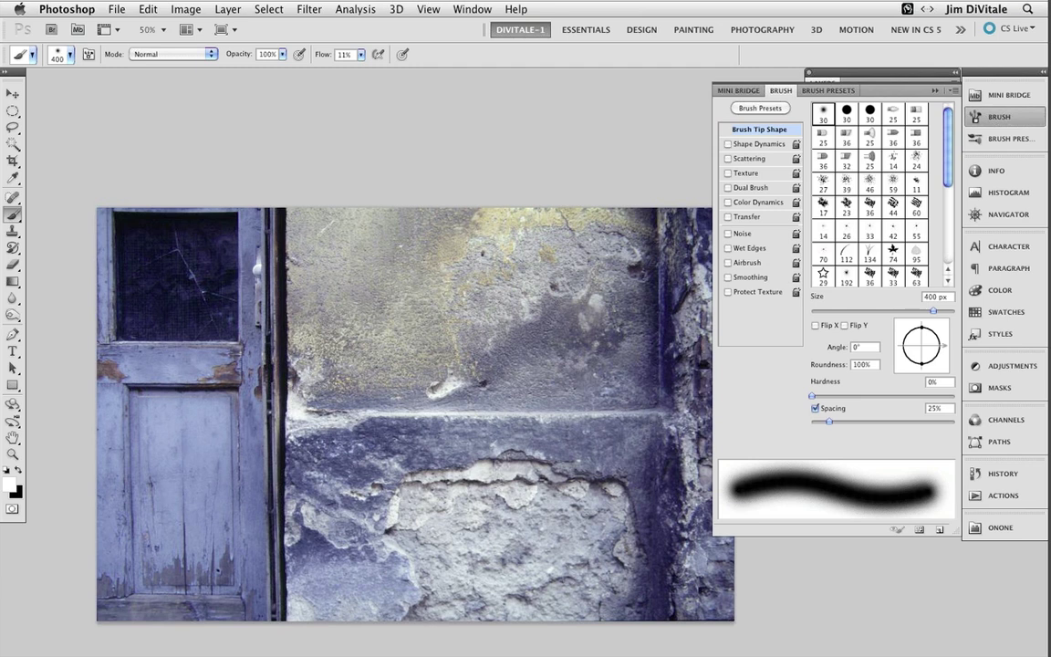
- Set the brush to 95% opacity, 8% flow and 200 px size
{"action": "key", "text": "9"}
{"action": "key", "text": "6"}
{"action": "key", "text": "shift+0"}
{"action": "key", "text": "shift+1"}
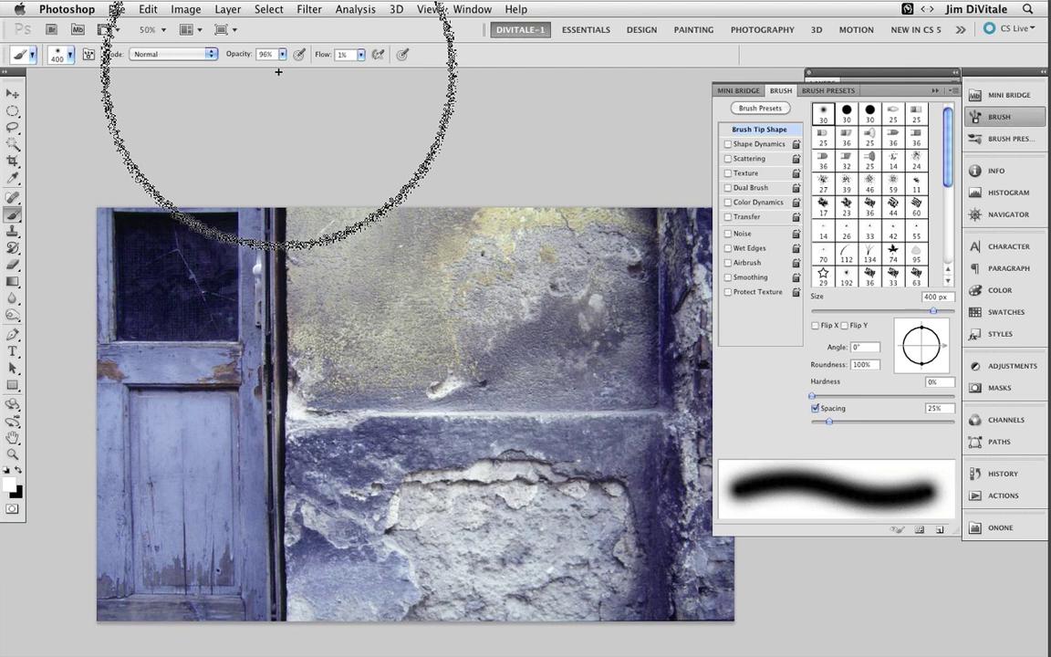
{"action": "key", "text": "9"}
{"action": "key", "text": "5"}
{"action": "key", "text": "shift+0"}
{"action": "key", "text": "shift+8"}
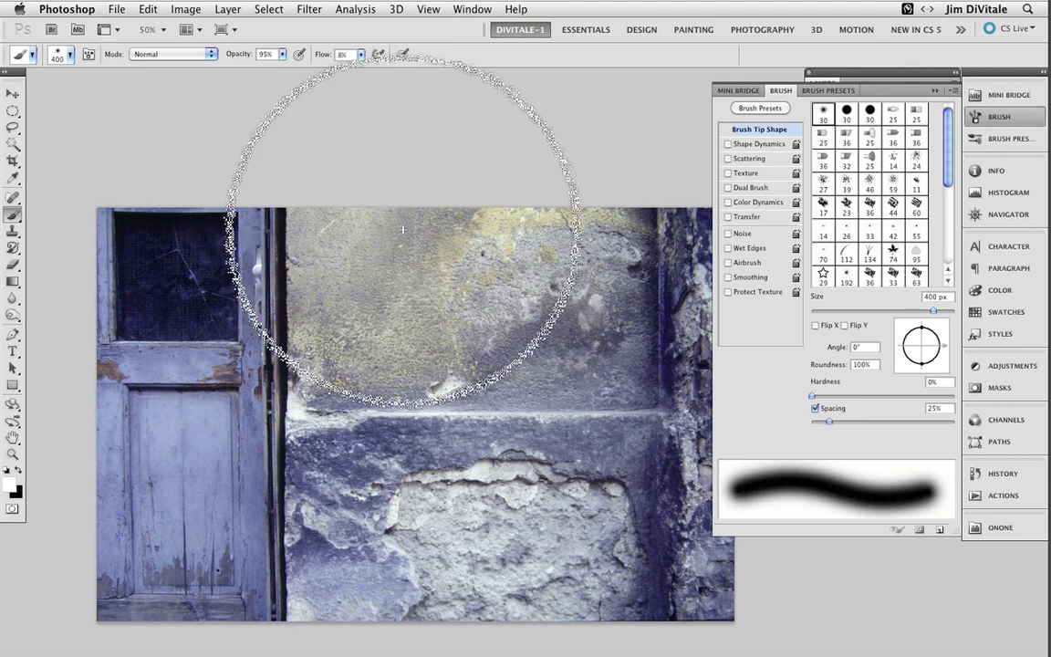
{"action": "key", "text": "bracketleft"}
{"action": "key", "text": "bracketleft"}
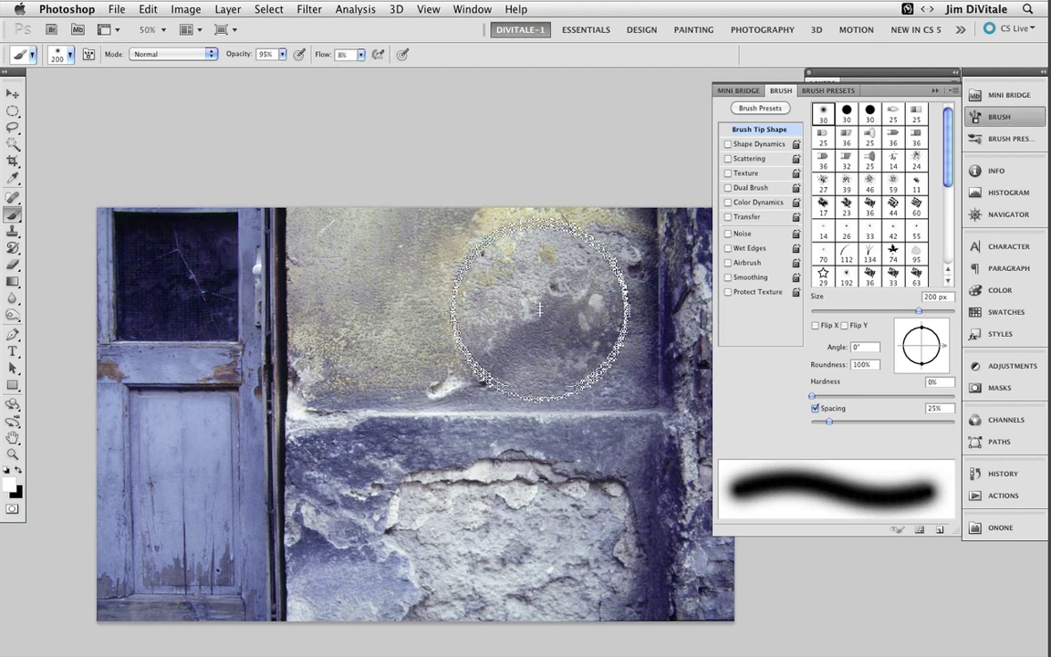
{"action": "left_click", "coordinate": [934, 90]}
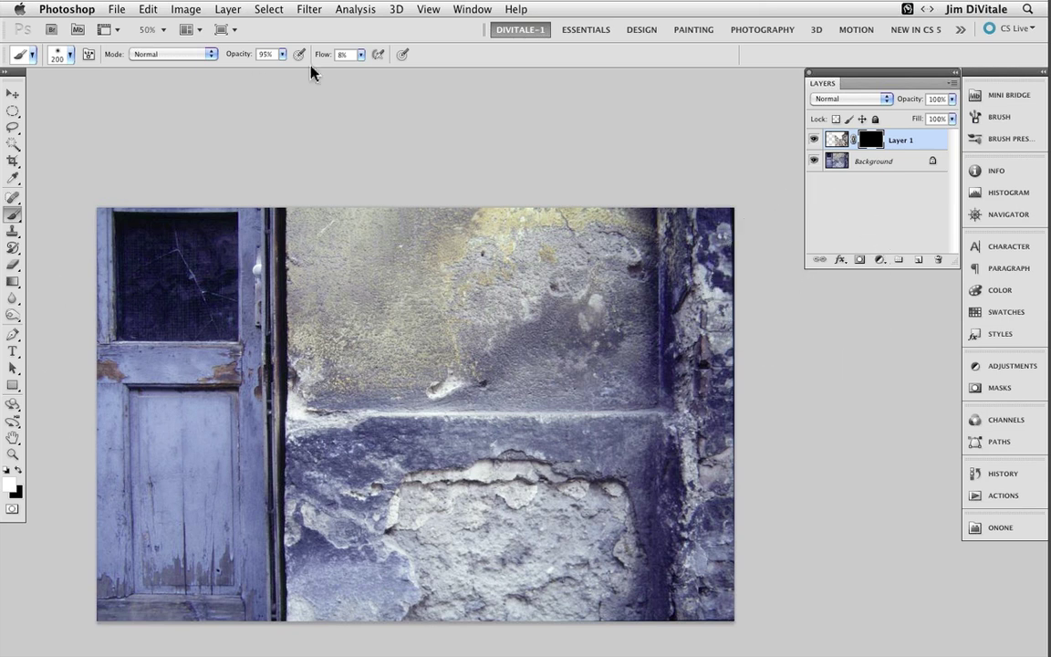
- Paint white on Layer 1's mask at 7–18% flow to reveal the statue's face and hair
{"action": "left_click_drag", "start_coordinate": [333, 55], "coordinate": [329, 56]}
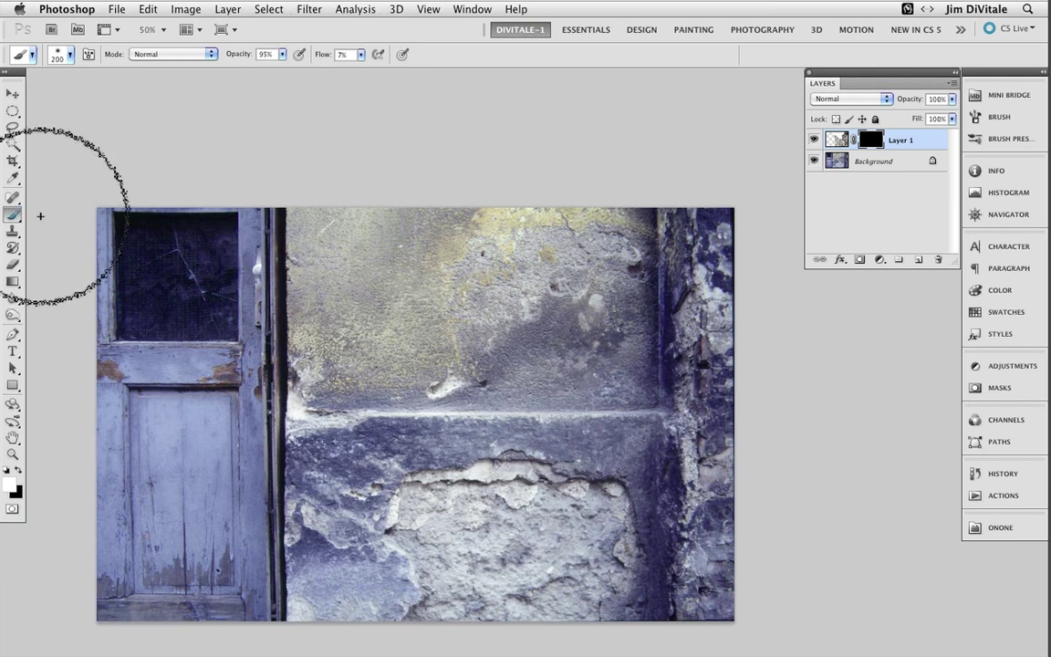
{"action": "mouse_move", "coordinate": [735, 228]}
{"action": "left_mouse_down"}
{"action": "mouse_move", "coordinate": [668, 389]}
{"action": "mouse_move", "coordinate": [676, 456]}
{"action": "mouse_move", "coordinate": [681, 347]}
{"action": "mouse_move", "coordinate": [716, 305]}
{"action": "mouse_move", "coordinate": [709, 329]}
{"action": "mouse_move", "coordinate": [640, 385]}
{"action": "mouse_move", "coordinate": [655, 456]}
{"action": "left_mouse_up"}
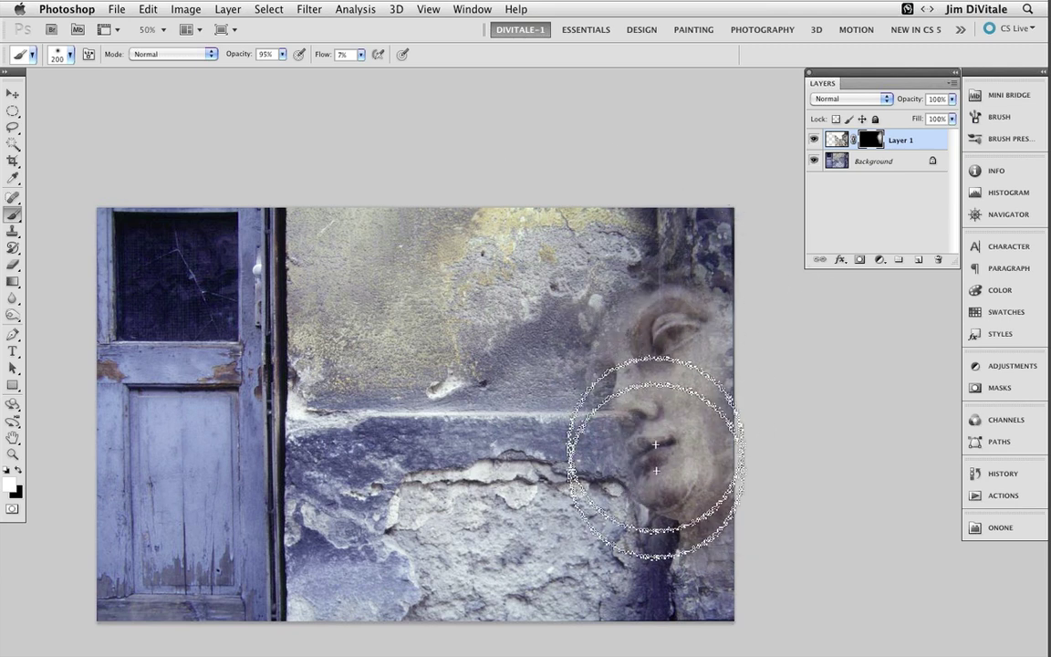
{"action": "left_click_drag", "start_coordinate": [362, 54], "coordinate": [340, 71]}
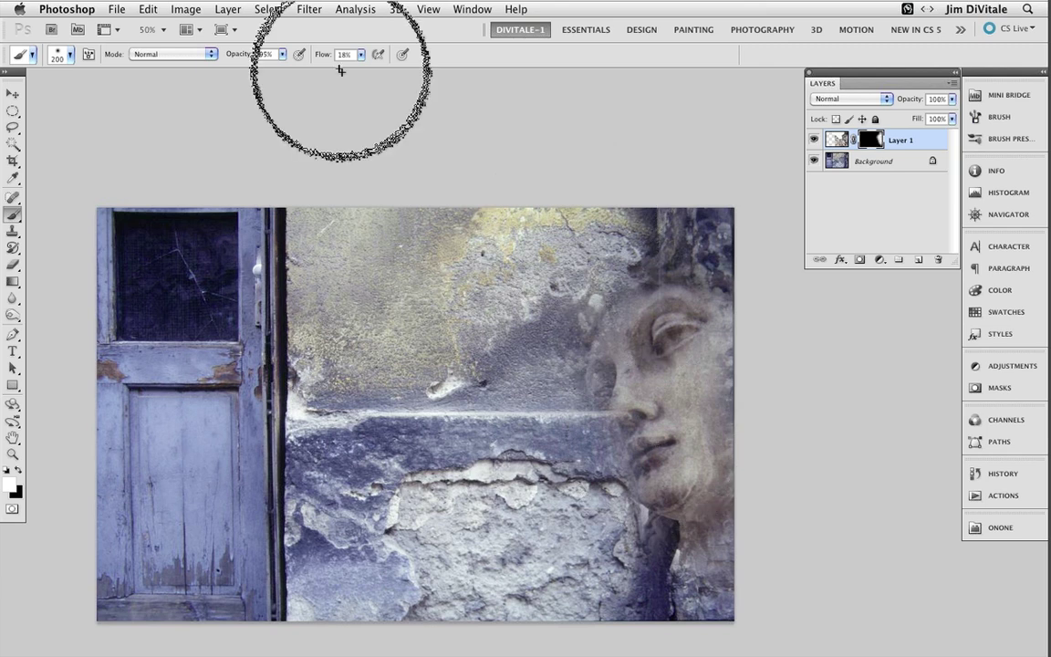
{"action": "mouse_move", "coordinate": [716, 347]}
{"action": "left_mouse_down"}
{"action": "mouse_move", "coordinate": [721, 264]}
{"action": "mouse_move", "coordinate": [638, 418]}
{"action": "mouse_move", "coordinate": [615, 387]}
{"action": "mouse_move", "coordinate": [537, 379]}
{"action": "left_mouse_up"}
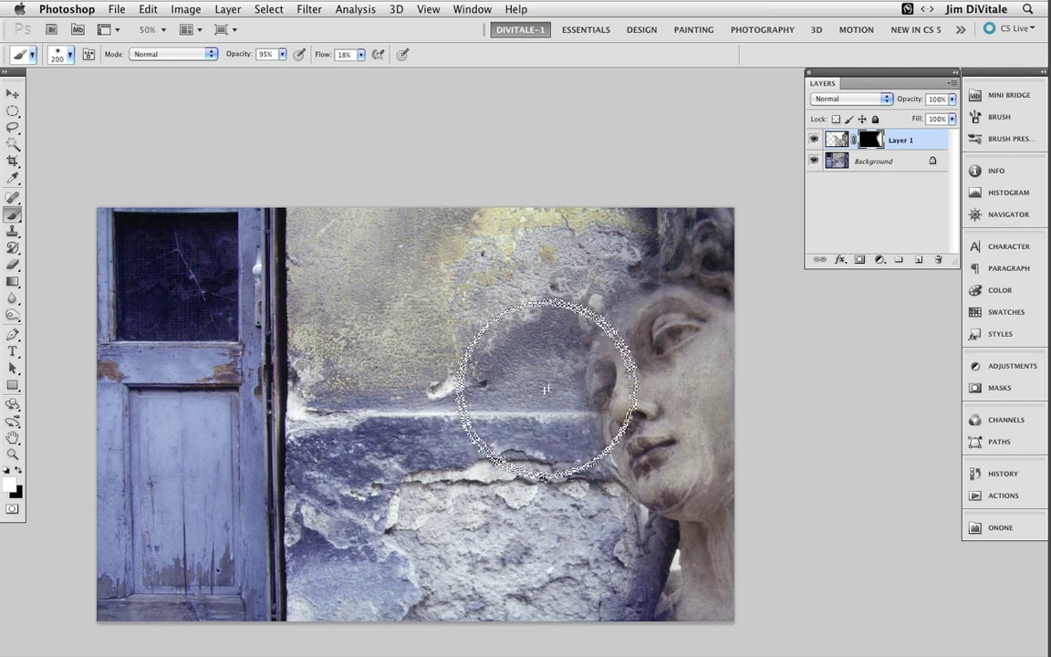
- Paint black with an 80 px brush to hide the stray building patch and blend the face's edge
{"action": "left_click", "coordinate": [546, 390]}
{"action": "left_click", "coordinate": [21, 470]}
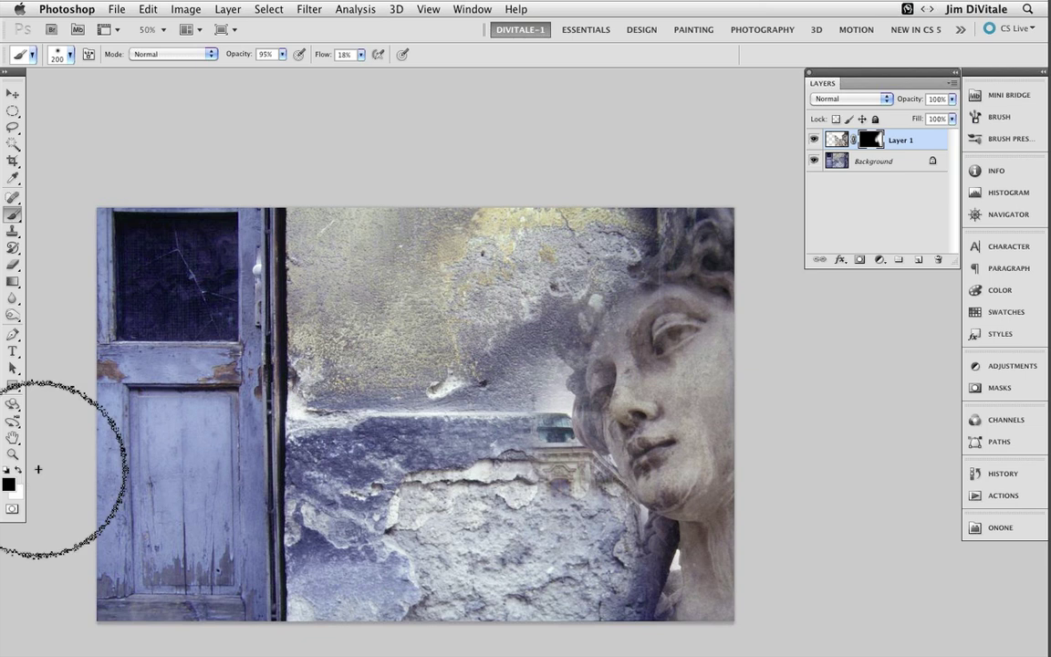
{"action": "key", "text": "bracketleft"}
{"action": "key", "text": "bracketleft"}
{"action": "key", "text": "bracketleft"}
{"action": "key", "text": "bracketleft"}
{"action": "key", "text": "bracketleft"}
{"action": "key", "text": "bracketleft"}
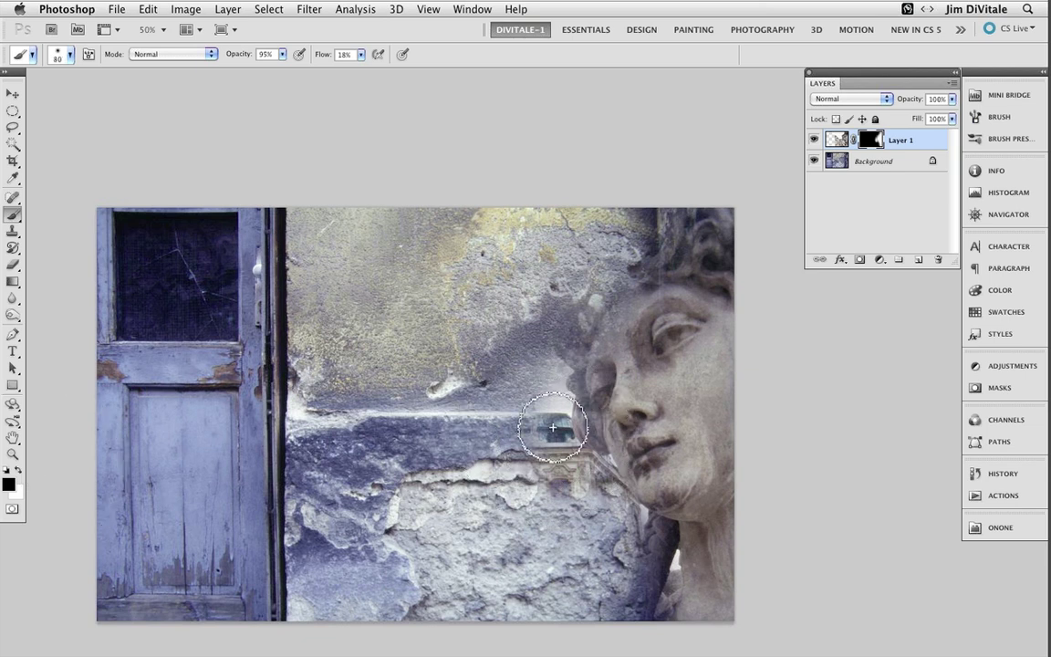
{"action": "mouse_move", "coordinate": [552, 422]}
{"action": "left_mouse_down"}
{"action": "mouse_move", "coordinate": [540, 375]}
{"action": "mouse_move", "coordinate": [554, 369]}
{"action": "mouse_move", "coordinate": [549, 398]}
{"action": "mouse_move", "coordinate": [571, 433]}
{"action": "mouse_move", "coordinate": [568, 399]}
{"action": "left_mouse_up"}
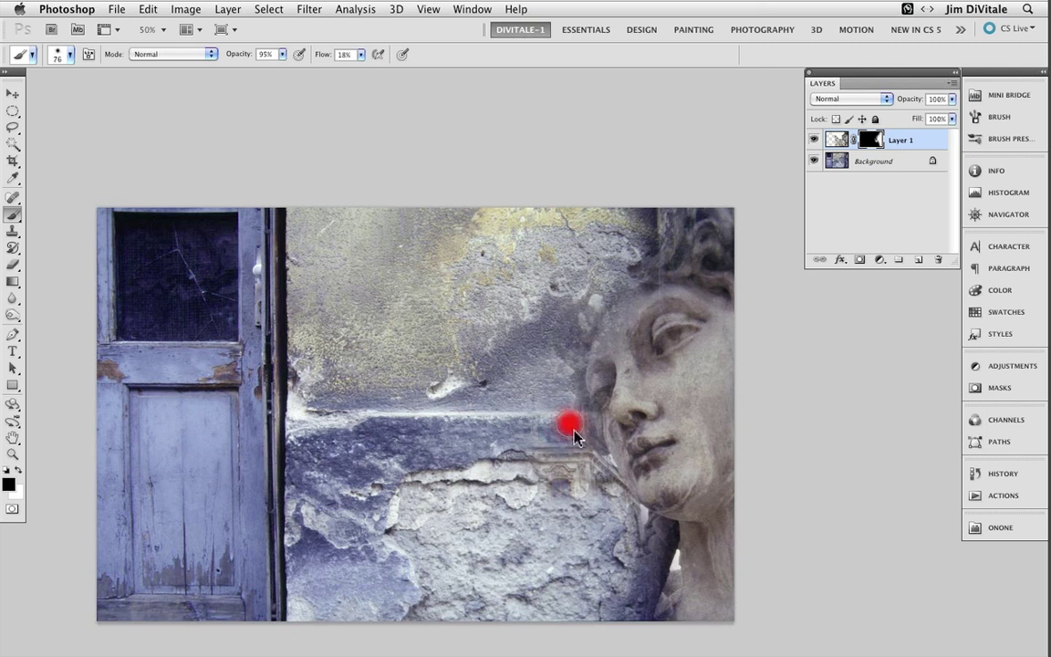
{"action": "mouse_move", "coordinate": [573, 418]}
{"action": "left_mouse_down"}
{"action": "mouse_move", "coordinate": [617, 525]}
{"action": "mouse_move", "coordinate": [662, 593]}
{"action": "mouse_move", "coordinate": [657, 543]}
{"action": "mouse_move", "coordinate": [675, 561]}
{"action": "mouse_move", "coordinate": [682, 646]}
{"action": "mouse_move", "coordinate": [666, 618]}
{"action": "mouse_move", "coordinate": [673, 563]}
{"action": "mouse_move", "coordinate": [653, 554]}
{"action": "mouse_move", "coordinate": [559, 371]}
{"action": "mouse_move", "coordinate": [610, 247]}
{"action": "mouse_move", "coordinate": [596, 253]}
{"action": "mouse_move", "coordinate": [665, 181]}
{"action": "mouse_move", "coordinate": [551, 339]}
{"action": "mouse_move", "coordinate": [558, 477]}
{"action": "mouse_move", "coordinate": [547, 401]}
{"action": "left_mouse_up"}
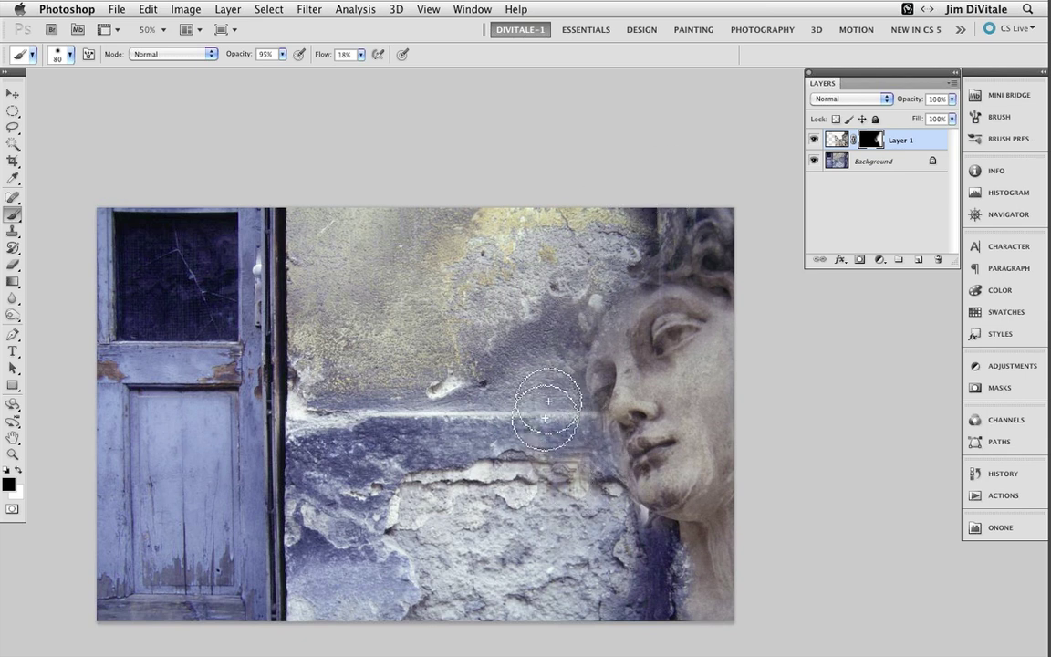
- Reveal more of the statue's eye and hair in white, then hide the Background layer
{"action": "left_click", "coordinate": [16, 471]}
{"action": "mouse_move", "coordinate": [634, 324]}
{"action": "left_mouse_down"}
{"action": "mouse_move", "coordinate": [605, 375]}
{"action": "mouse_move", "coordinate": [653, 288]}
{"action": "mouse_move", "coordinate": [710, 220]}
{"action": "mouse_move", "coordinate": [699, 168]}
{"action": "mouse_move", "coordinate": [711, 588]}
{"action": "mouse_move", "coordinate": [655, 438]}
{"action": "mouse_move", "coordinate": [645, 365]}
{"action": "mouse_move", "coordinate": [577, 400]}
{"action": "mouse_move", "coordinate": [629, 420]}
{"action": "mouse_move", "coordinate": [611, 402]}
{"action": "mouse_move", "coordinate": [694, 228]}
{"action": "mouse_move", "coordinate": [698, 548]}
{"action": "left_mouse_up"}
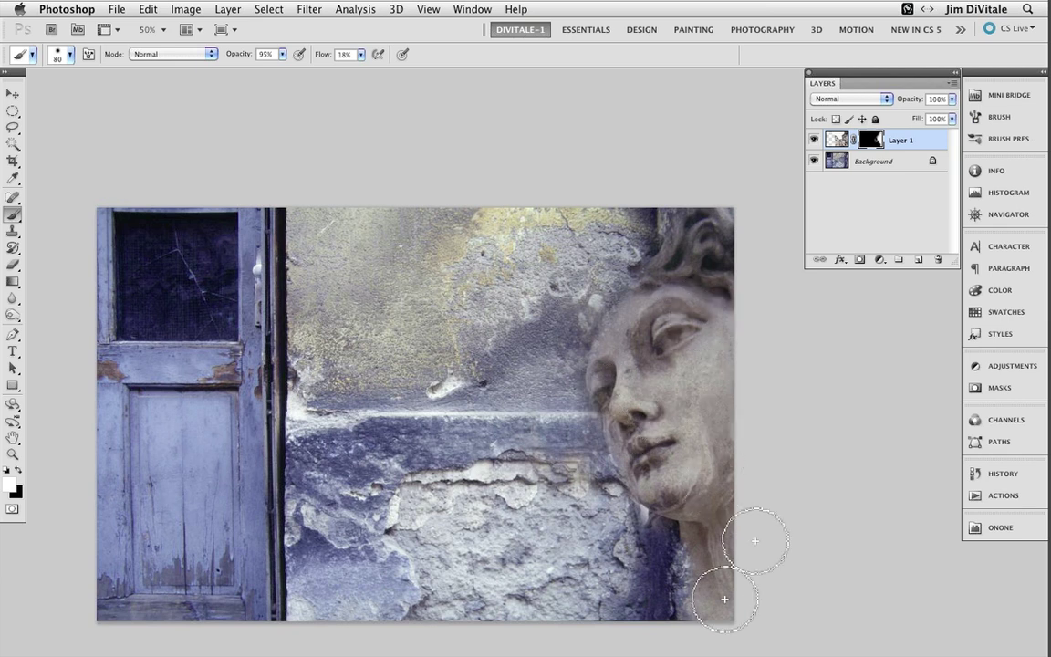
{"action": "left_click", "coordinate": [814, 160]}
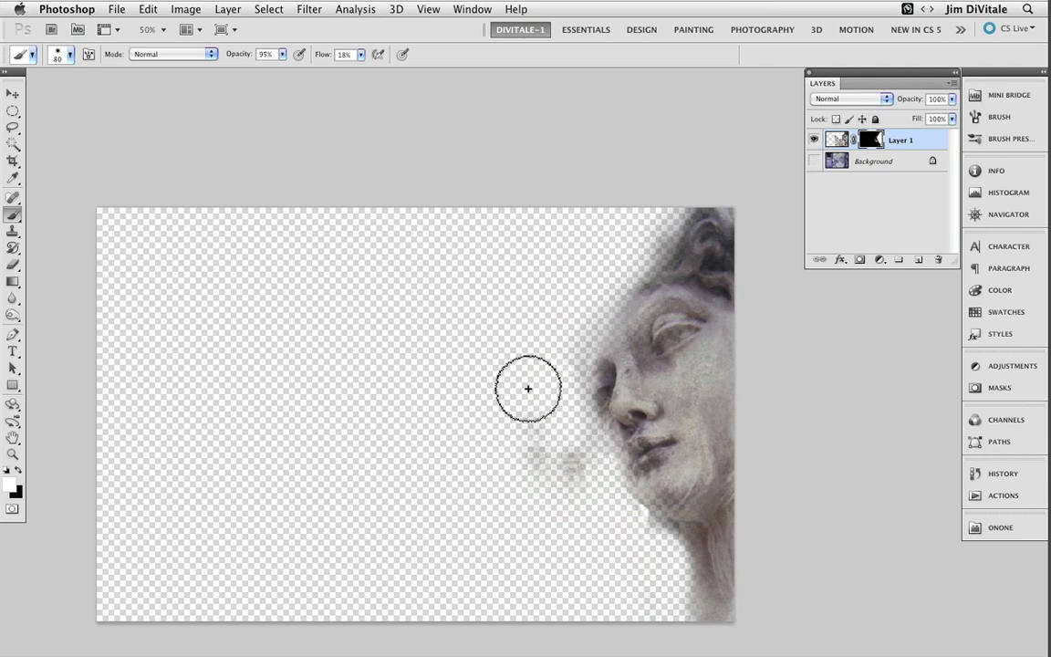
- Paint black on Layer 1's mask to erase the faint ghost patch left of the chin
{"action": "left_click", "coordinate": [874, 140]}
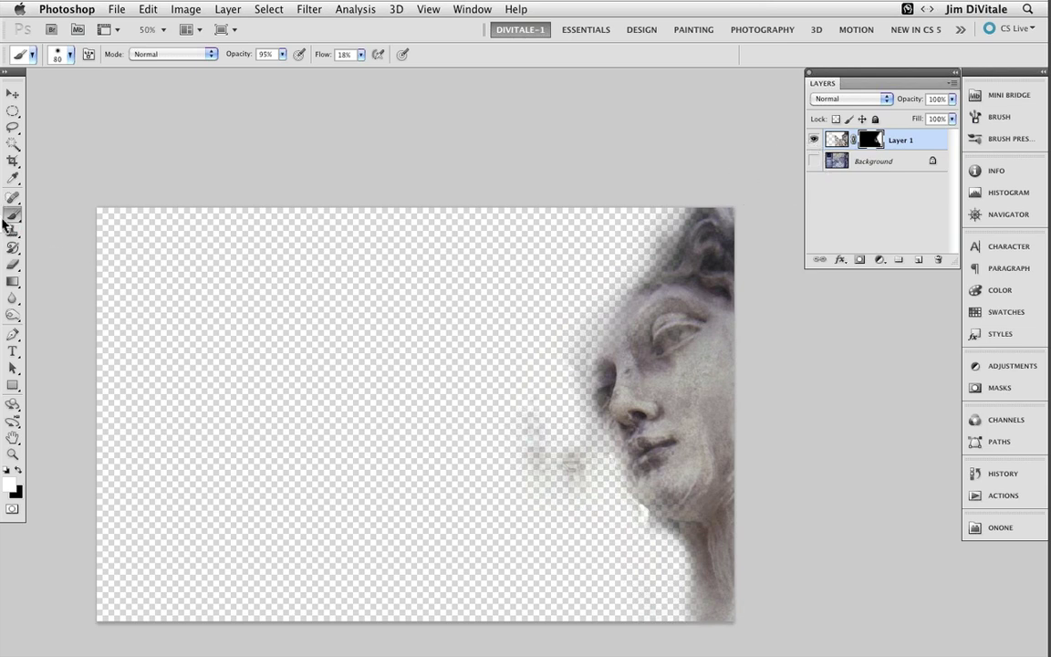
{"action": "left_click", "coordinate": [18, 470]}
{"action": "mouse_move", "coordinate": [490, 425]}
{"action": "left_mouse_down"}
{"action": "mouse_move", "coordinate": [538, 485]}
{"action": "mouse_move", "coordinate": [553, 457]}
{"action": "mouse_move", "coordinate": [542, 420]}
{"action": "mouse_move", "coordinate": [581, 496]}
{"action": "mouse_move", "coordinate": [587, 474]}
{"action": "mouse_move", "coordinate": [607, 522]}
{"action": "mouse_move", "coordinate": [656, 541]}
{"action": "mouse_move", "coordinate": [667, 590]}
{"action": "mouse_move", "coordinate": [659, 555]}
{"action": "mouse_move", "coordinate": [626, 549]}
{"action": "mouse_move", "coordinate": [554, 361]}
{"action": "mouse_move", "coordinate": [598, 461]}
{"action": "mouse_move", "coordinate": [565, 339]}
{"action": "mouse_move", "coordinate": [561, 395]}
{"action": "mouse_move", "coordinate": [561, 323]}
{"action": "mouse_move", "coordinate": [564, 423]}
{"action": "left_mouse_up"}
- Switch the painting colour back to white and show the door-and-wall Background layer again
{"action": "key", "text": "x"}
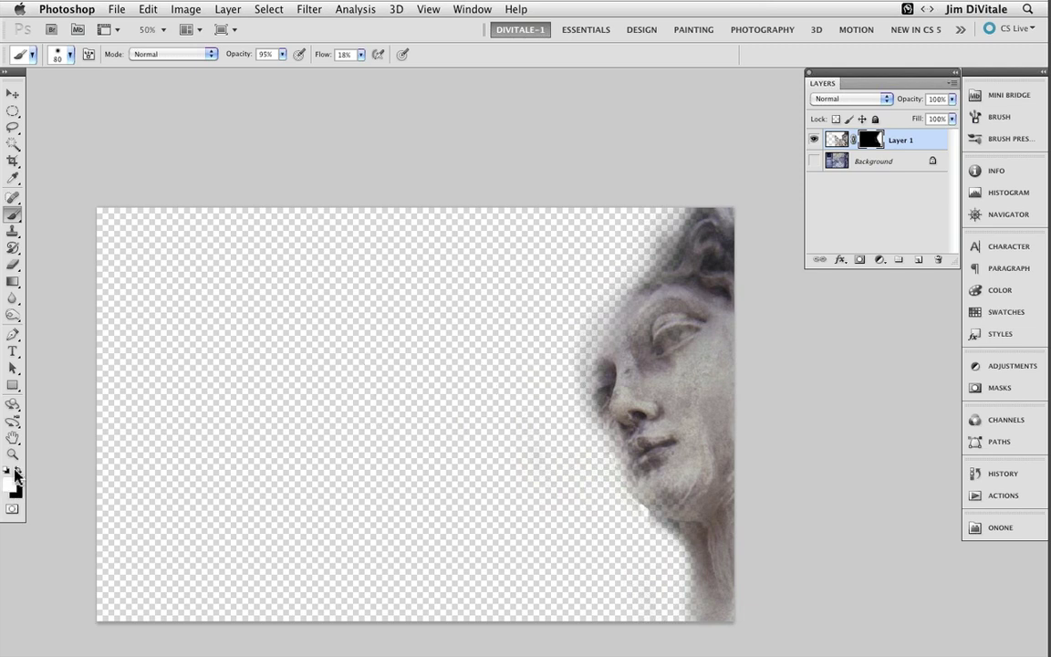
{"action": "mouse_move", "coordinate": [594, 303]}
{"action": "left_mouse_down"}
{"action": "mouse_move", "coordinate": [644, 296]}
{"action": "mouse_move", "coordinate": [626, 340]}
{"action": "mouse_move", "coordinate": [614, 336]}
{"action": "mouse_move", "coordinate": [611, 369]}
{"action": "mouse_move", "coordinate": [642, 277]}
{"action": "mouse_move", "coordinate": [671, 235]}
{"action": "mouse_move", "coordinate": [646, 288]}
{"action": "mouse_move", "coordinate": [673, 258]}
{"action": "mouse_move", "coordinate": [698, 257]}
{"action": "mouse_move", "coordinate": [724, 180]}
{"action": "mouse_move", "coordinate": [667, 275]}
{"action": "mouse_move", "coordinate": [614, 342]}
{"action": "mouse_move", "coordinate": [610, 335]}
{"action": "mouse_move", "coordinate": [606, 388]}
{"action": "mouse_move", "coordinate": [632, 457]}
{"action": "mouse_move", "coordinate": [701, 511]}
{"action": "mouse_move", "coordinate": [716, 598]}
{"action": "mouse_move", "coordinate": [720, 326]}
{"action": "mouse_move", "coordinate": [727, 531]}
{"action": "left_mouse_up"}
{"action": "left_click", "coordinate": [814, 161]}
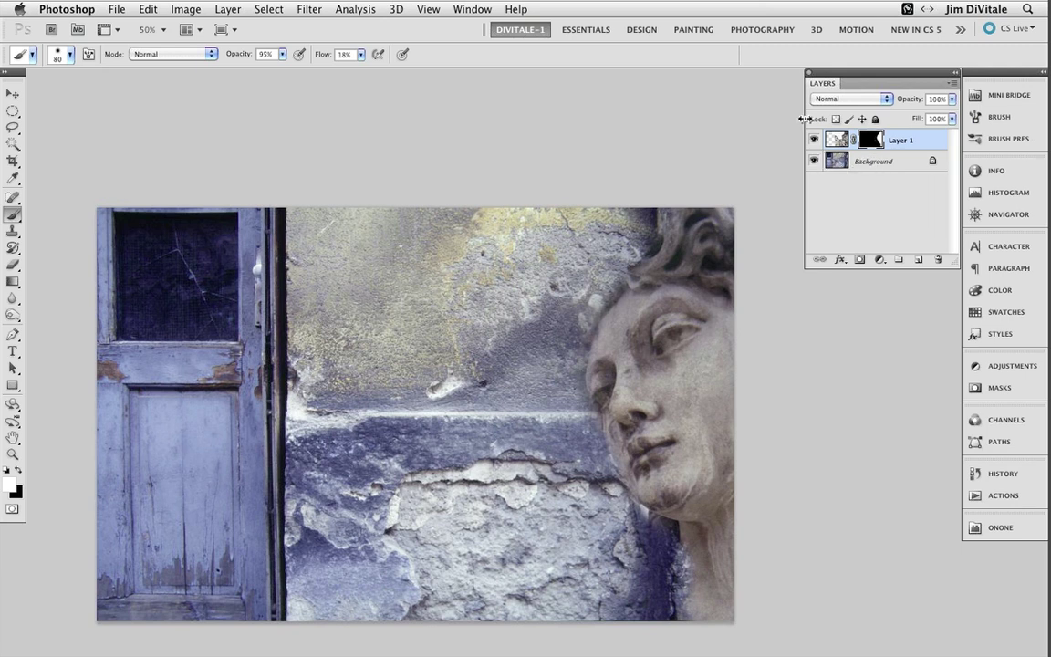
- Set Layer 1's blend mode to Luminosity, toggling its visibility off and on to compare
{"action": "left_click", "coordinate": [848, 103]}
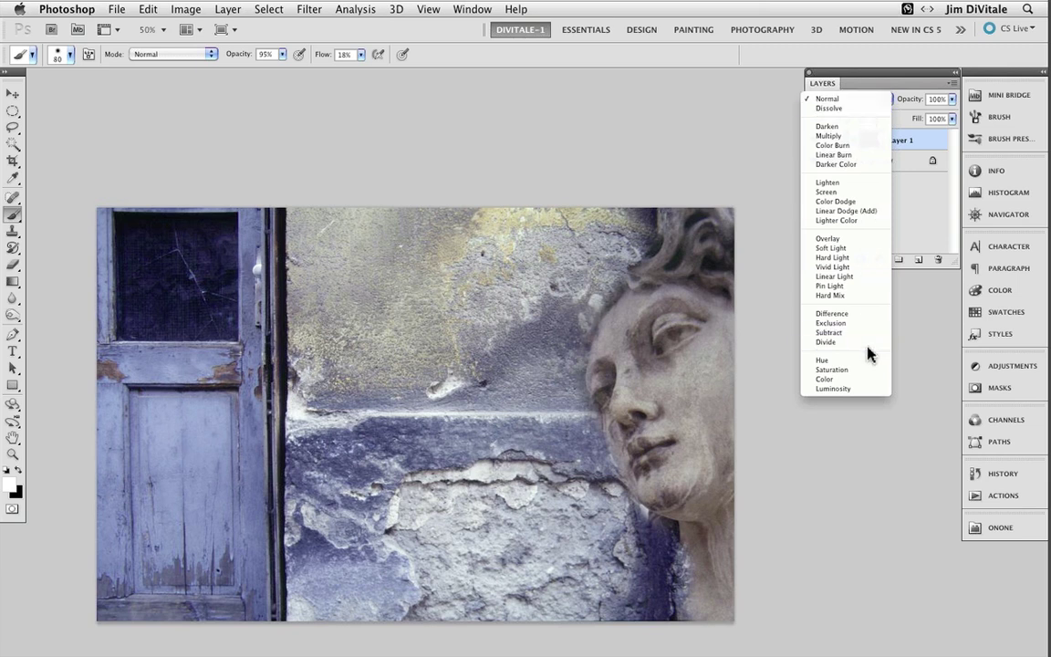
{"action": "left_click", "coordinate": [872, 392]}
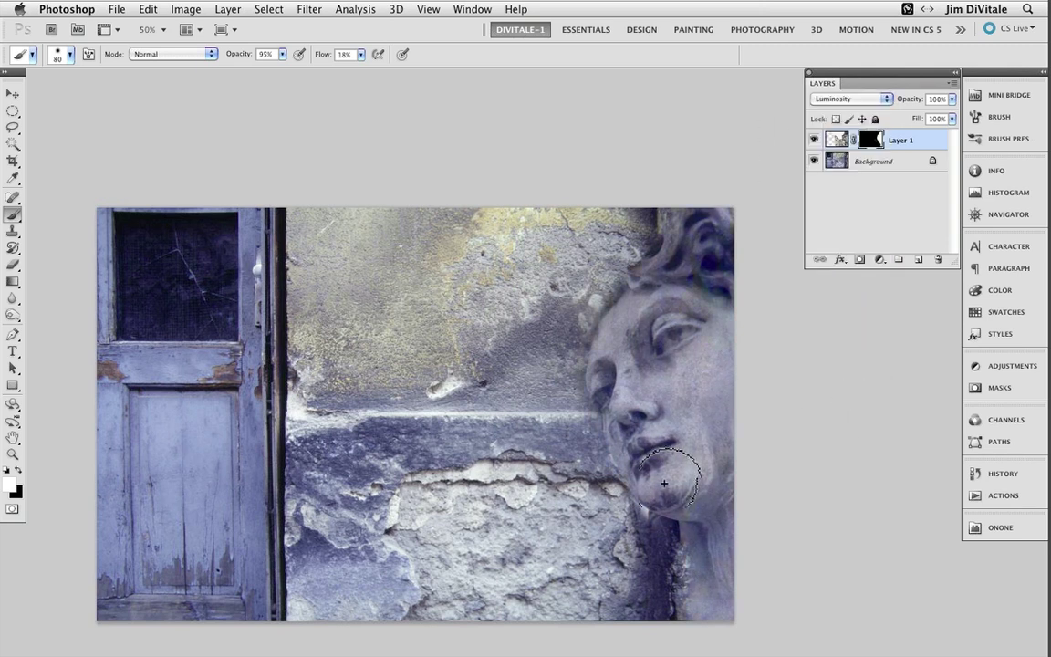
{"action": "left_click", "coordinate": [814, 140]}
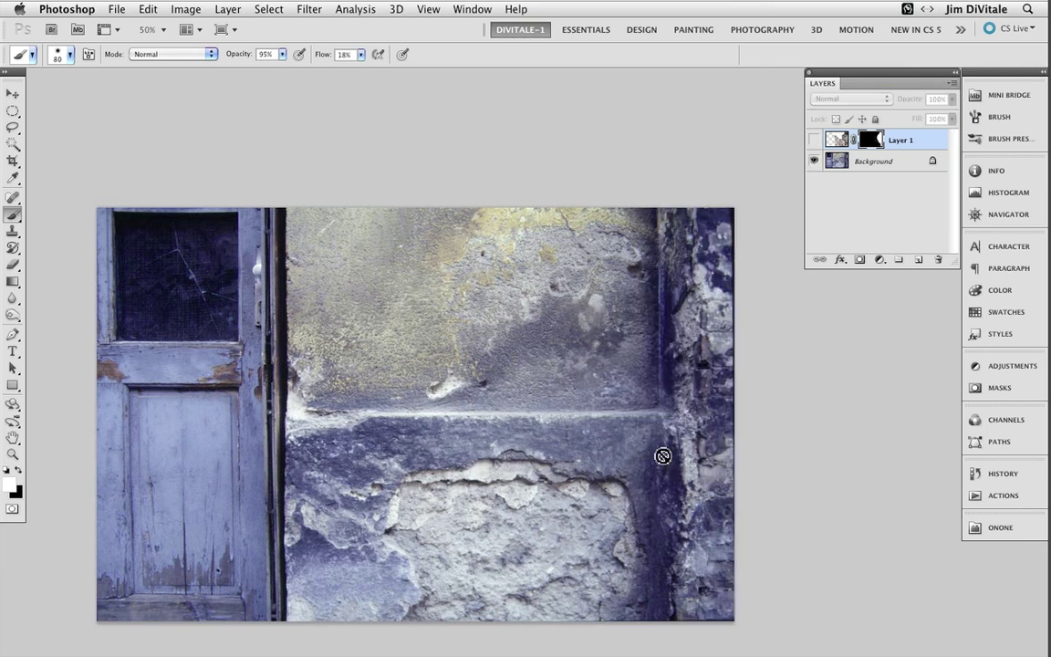
{"action": "left_click", "coordinate": [814, 140]}
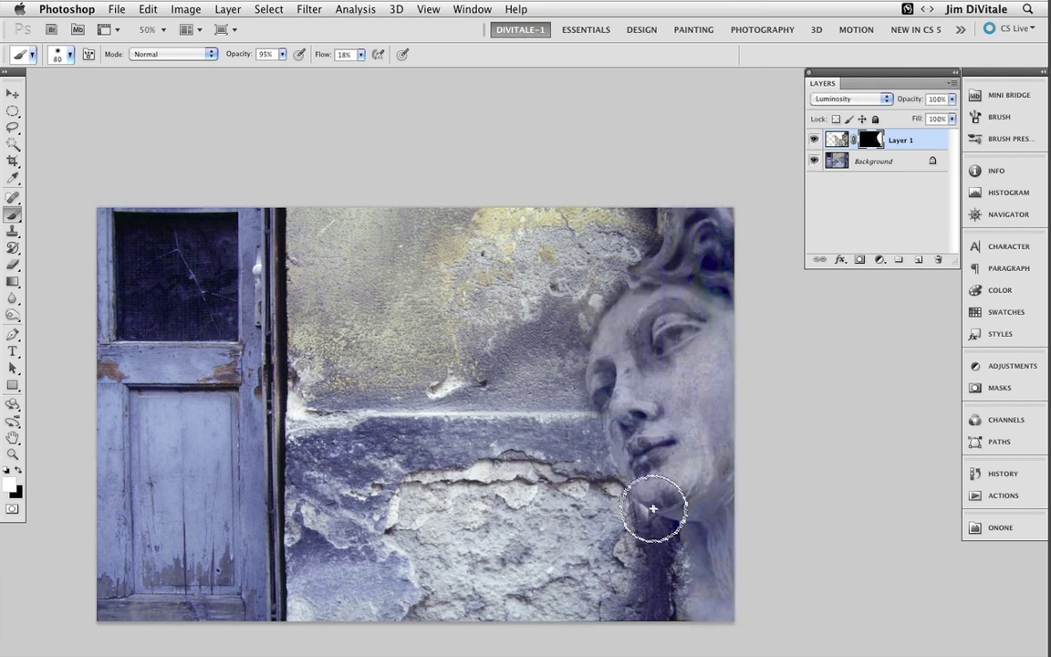
{"action": "left_click", "coordinate": [859, 98]}
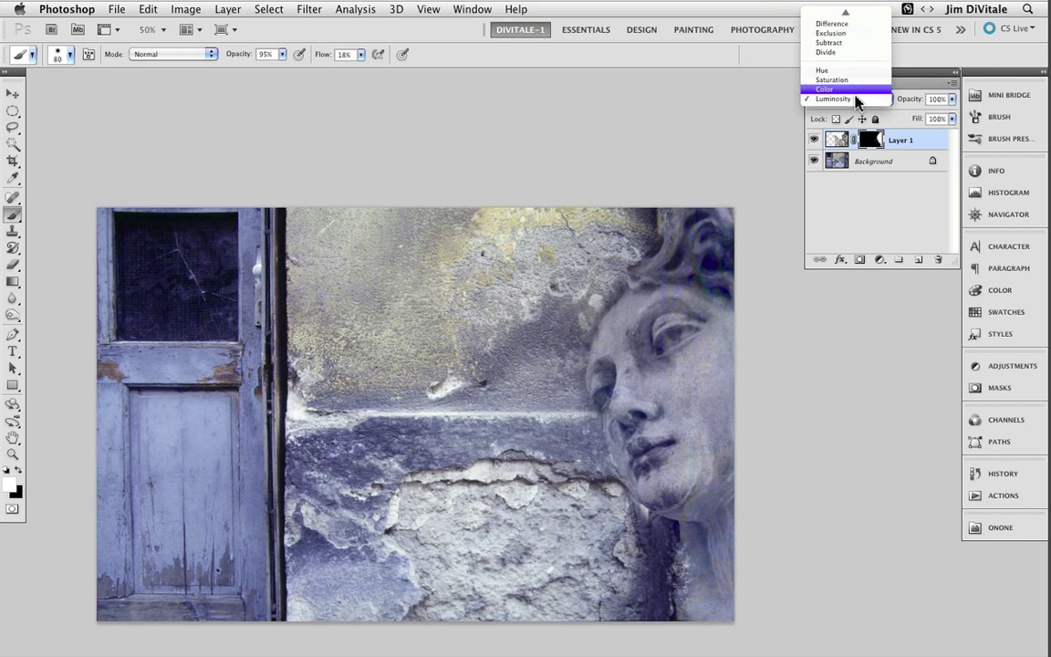
{"action": "left_click", "coordinate": [864, 99]}
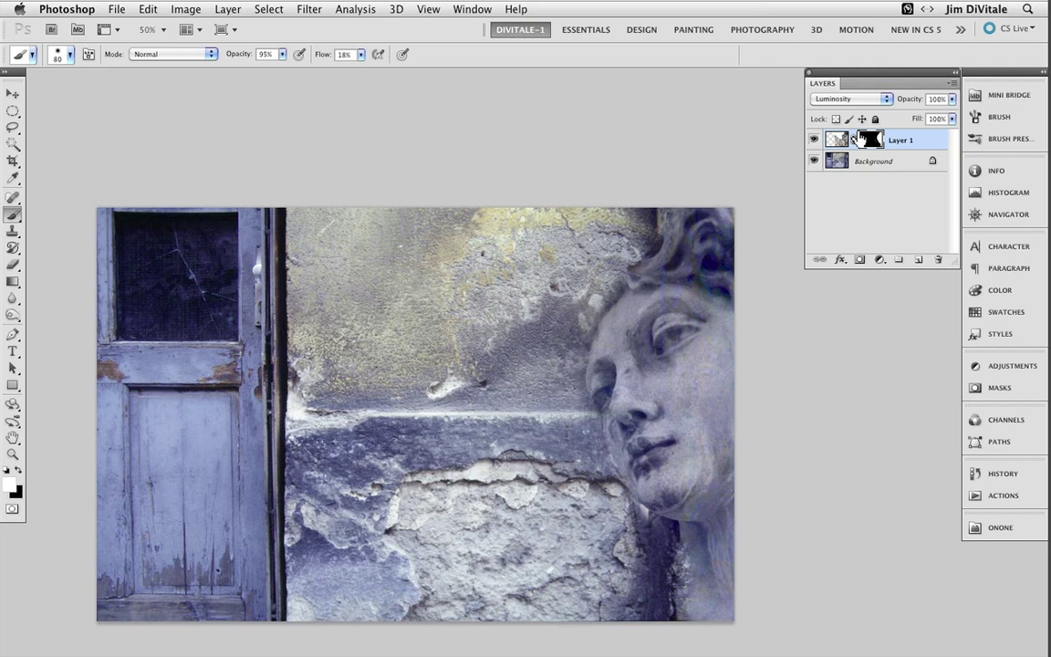
{"action": "left_click", "coordinate": [13, 93]}
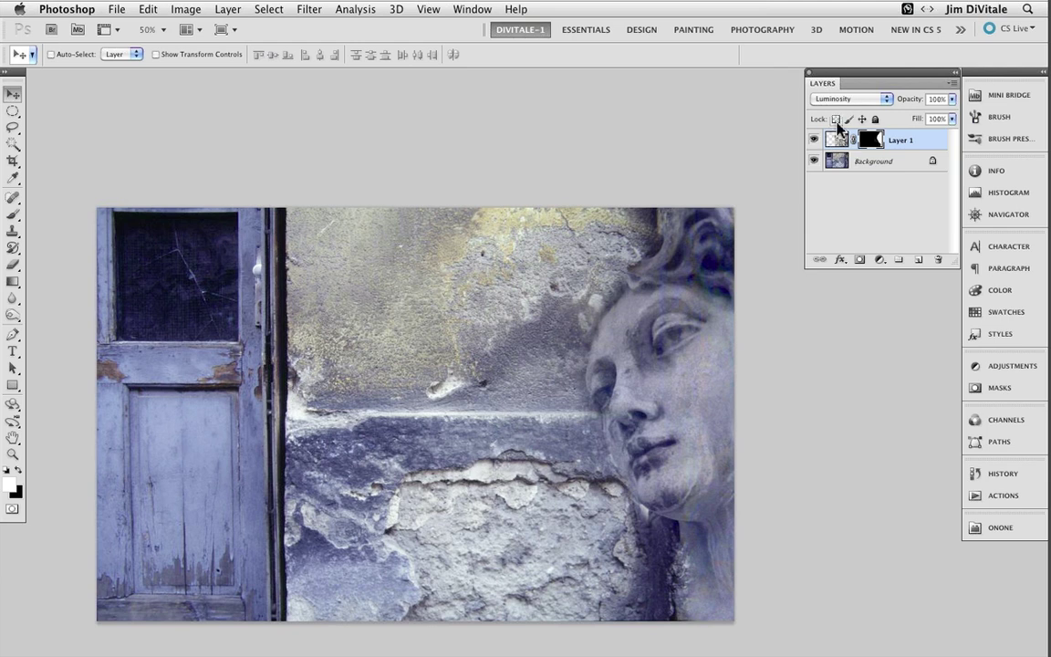
- Cycle Layer 1 through blend modes like Multiply, Color Burn and Overlay, then return it to Normal
{"action": "key", "text": "shift+plus"}
{"action": "key", "text": "shift+plus"}
{"action": "key", "text": "shift+plus"}
{"action": "key", "text": "shift+plus"}
{"action": "key", "text": "shift+plus"}
{"action": "key", "text": "shift+plus"}
{"action": "key", "text": "shift+plus"}
{"action": "key", "text": "shift+plus"}
{"action": "key", "text": "shift+plus"}
{"action": "key", "text": "shift+plus"}
{"action": "key", "text": "shift+plus"}
{"action": "key", "text": "shift+plus"}
{"action": "key", "text": "shift+plus"}
{"action": "key", "text": "shift+plus"}
{"action": "key", "text": "shift+plus"}
{"action": "key", "text": "shift+plus"}
{"action": "key", "text": "shift+plus"}
{"action": "key", "text": "shift+plus"}
{"action": "key", "text": "shift+plus"}
{"action": "key", "text": "shift+plus"}
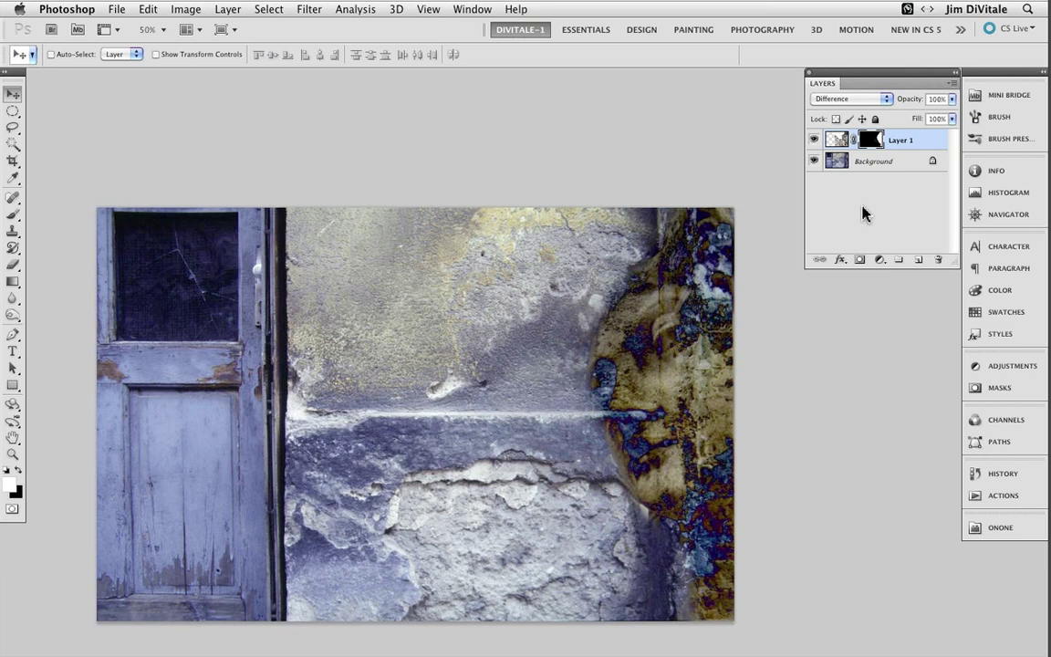
{"action": "key", "text": "shift+plus"}
{"action": "key", "text": "shift+plus"}
{"action": "key", "text": "shift+plus"}
{"action": "key", "text": "shift+plus"}
{"action": "key", "text": "shift+plus"}
{"action": "key", "text": "shift+plus"}
{"action": "key", "text": "shift+plus"}
{"action": "key", "text": "shift+plus"}
{"action": "key", "text": "shift+plus"}
{"action": "key", "text": "shift+plus"}
{"action": "key", "text": "shift+plus"}
{"action": "key", "text": "shift+plus"}
{"action": "key", "text": "shift+plus"}
{"action": "key", "text": "shift+plus"}
{"action": "key", "text": "shift+plus"}
{"action": "left_click", "coordinate": [848, 98]}
{"action": "key", "text": "Up"}
{"action": "key", "text": "Up"}
{"action": "key", "text": "Up"}
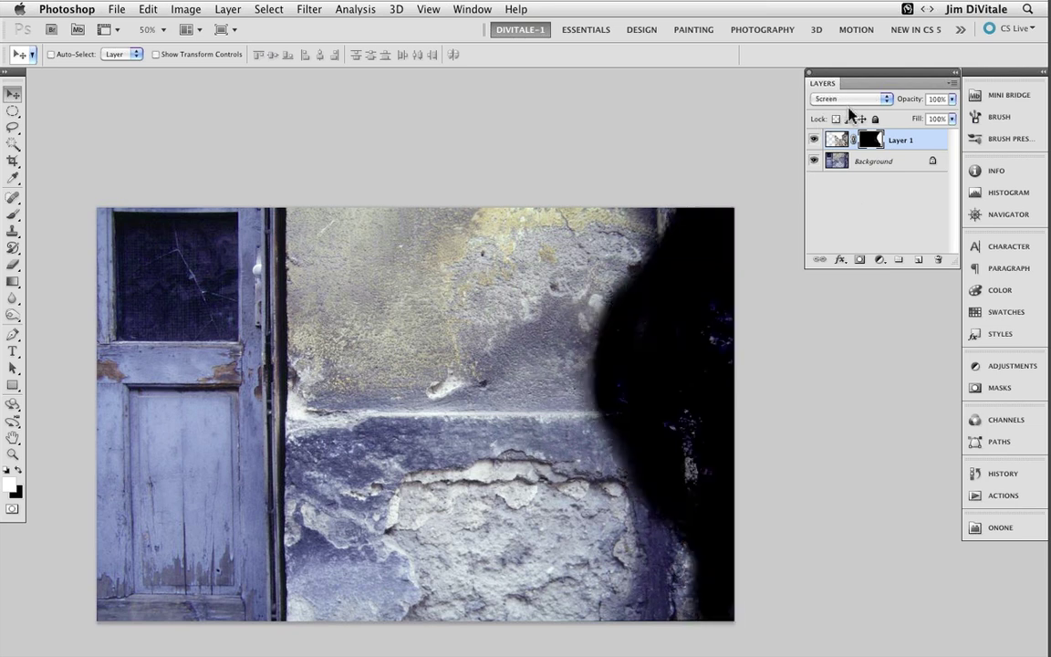
{"action": "key", "text": "Up"}
{"action": "key", "text": "Up"}
{"action": "key", "text": "Up"}
{"action": "key", "text": "Up"}
{"action": "key", "text": "Up"}
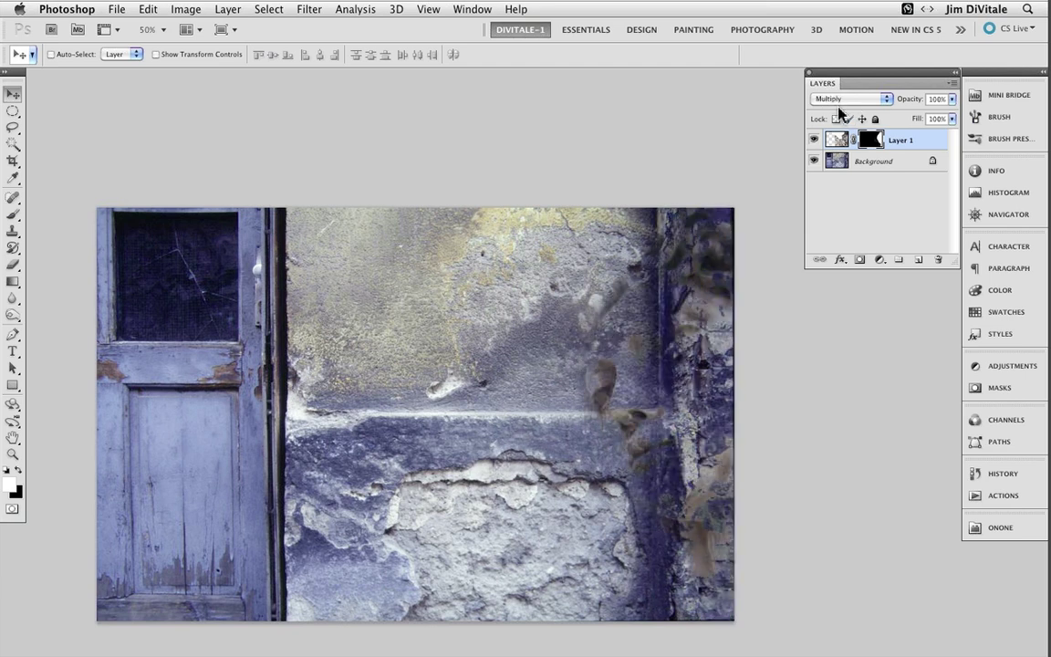
{"action": "key", "text": "Down"}
{"action": "key", "text": "Down"}
{"action": "key", "text": "Down"}
{"action": "key", "text": "Down"}
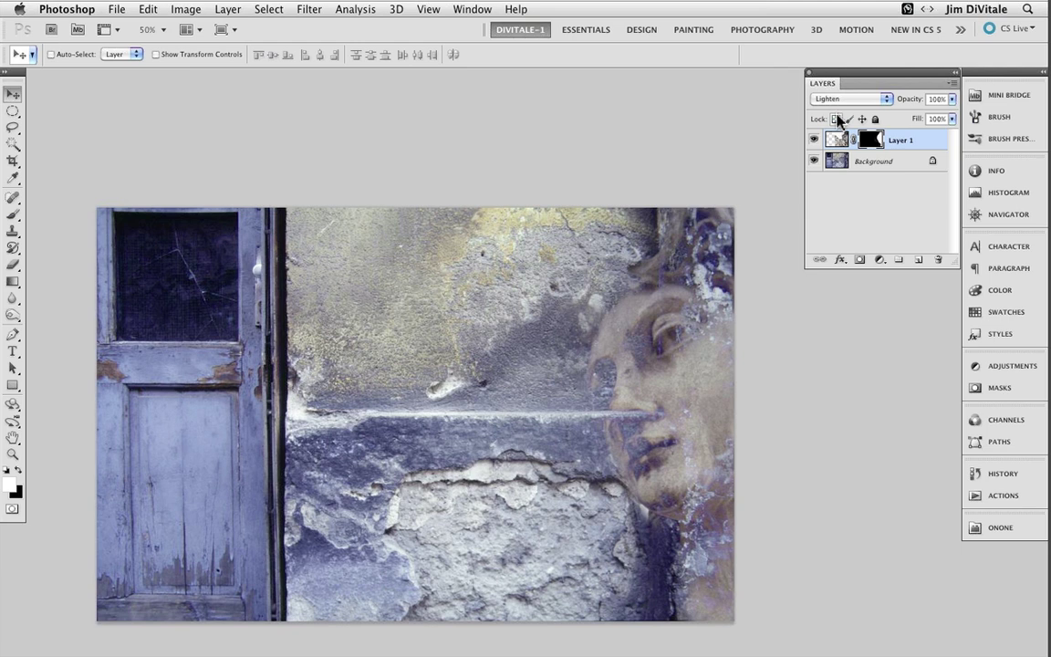
{"action": "key", "text": "Down"}
{"action": "key", "text": "Down"}
{"action": "key", "text": "Down"}
{"action": "key", "text": "Down"}
{"action": "key", "text": "Down"}
{"action": "key", "text": "Down"}
{"action": "key", "text": "Up"}
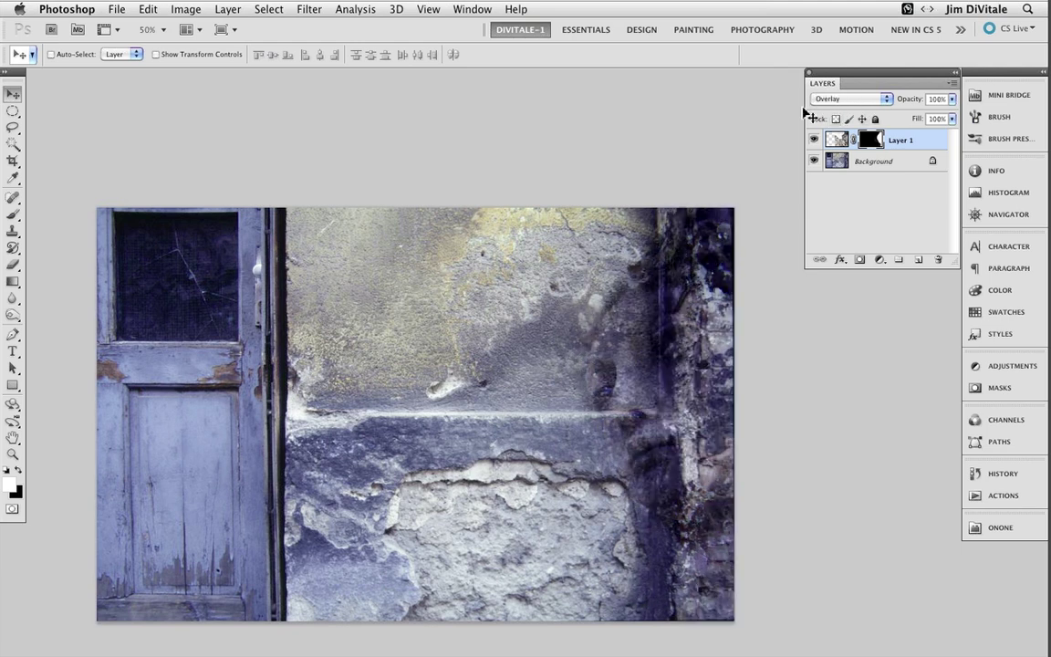
{"action": "key", "text": "Down"}
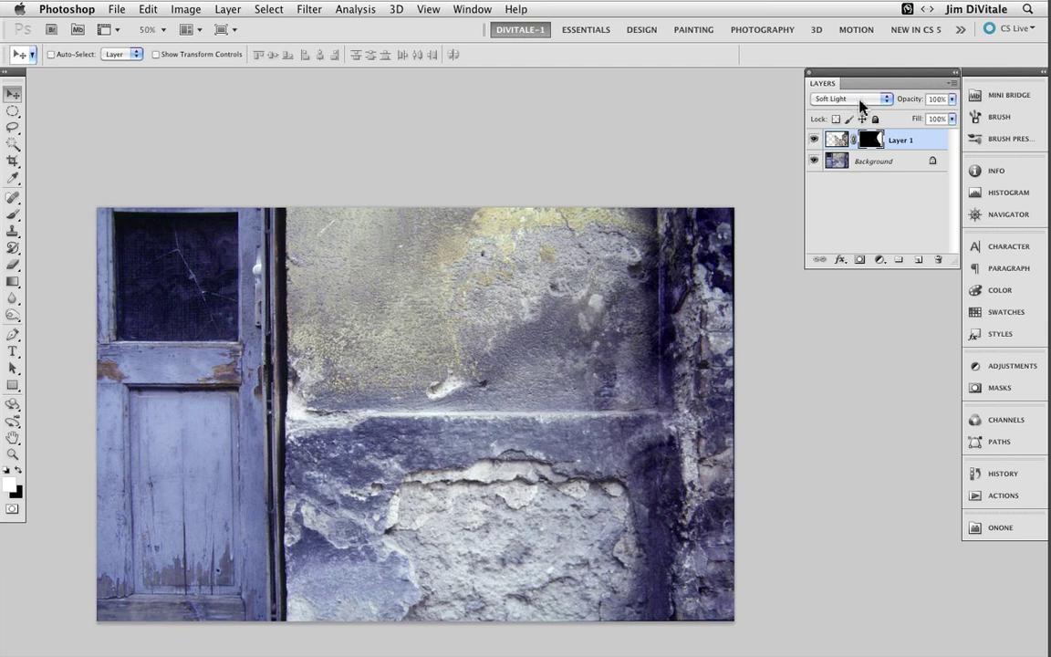
{"action": "left_click", "coordinate": [860, 102]}
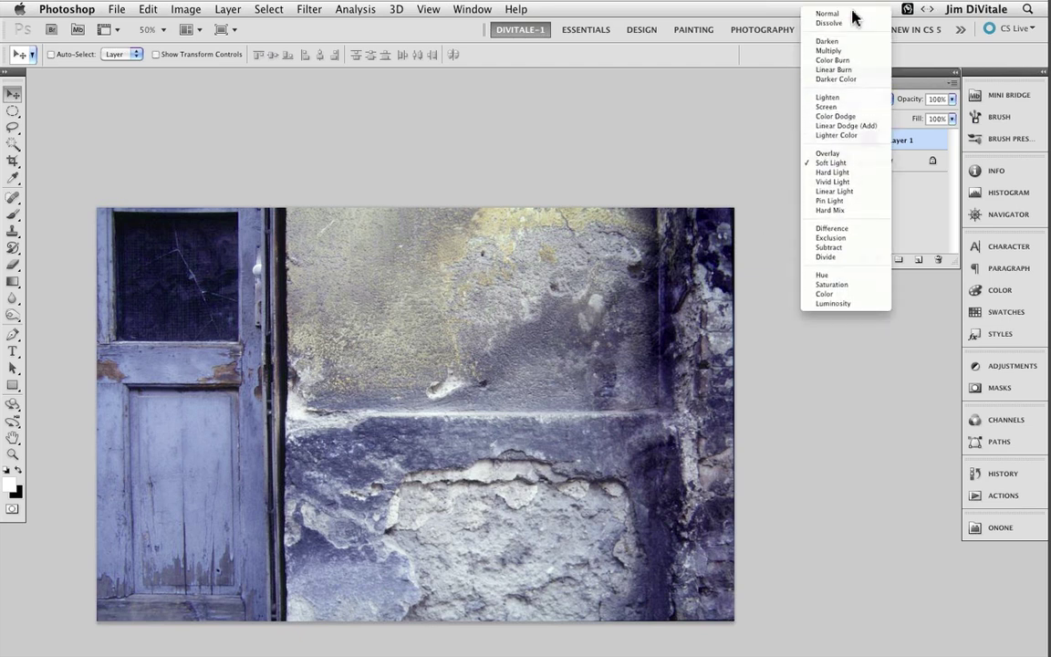
{"action": "left_click", "coordinate": [849, 13]}
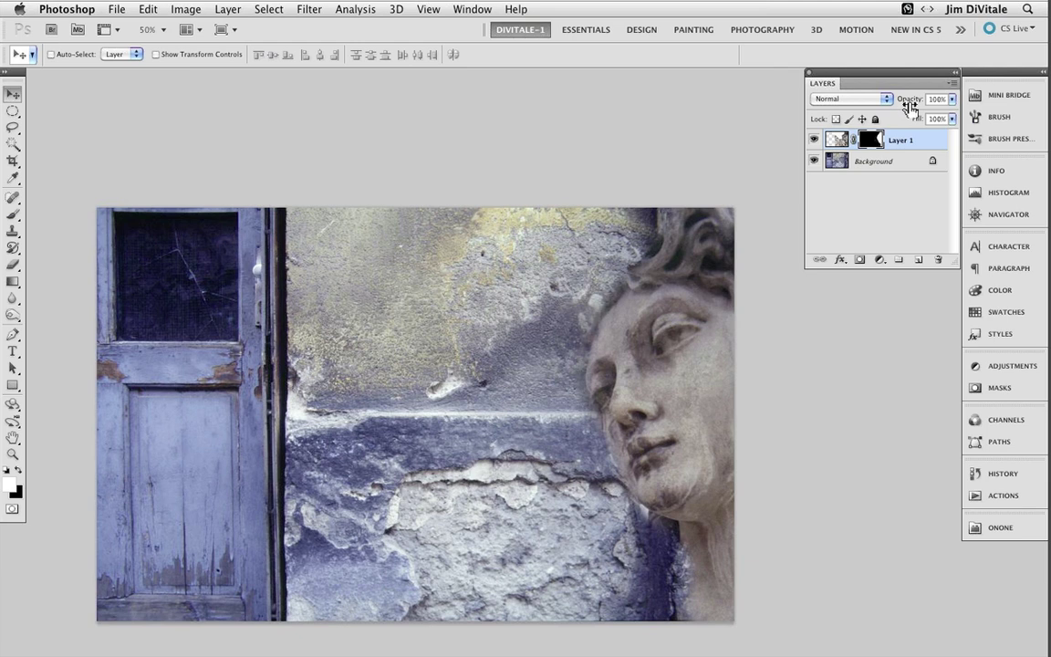
- Set Layer 1's opacity to 99% and disable its mask to reveal the full statue photo
{"action": "left_click_drag", "start_coordinate": [910, 108], "coordinate": [931, 109]}
{"action": "left_click", "coordinate": [872, 140], "text": "shift"}
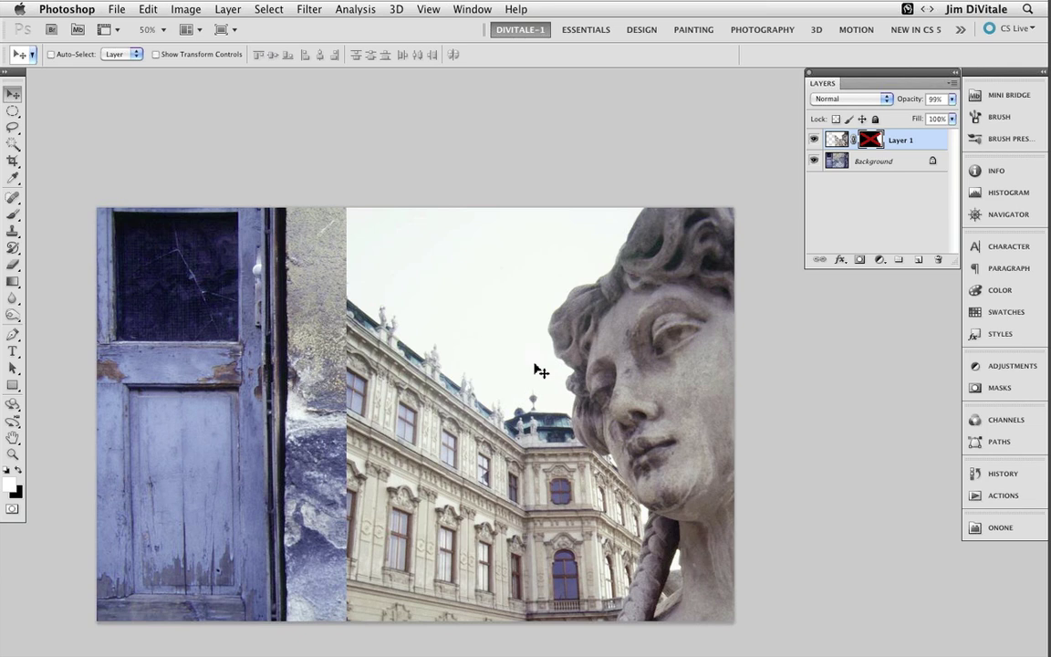
- Zoom in on the statue's face and clone stone texture over its cheek on Layer 1's pixels
{"action": "key", "text": "super+space"}
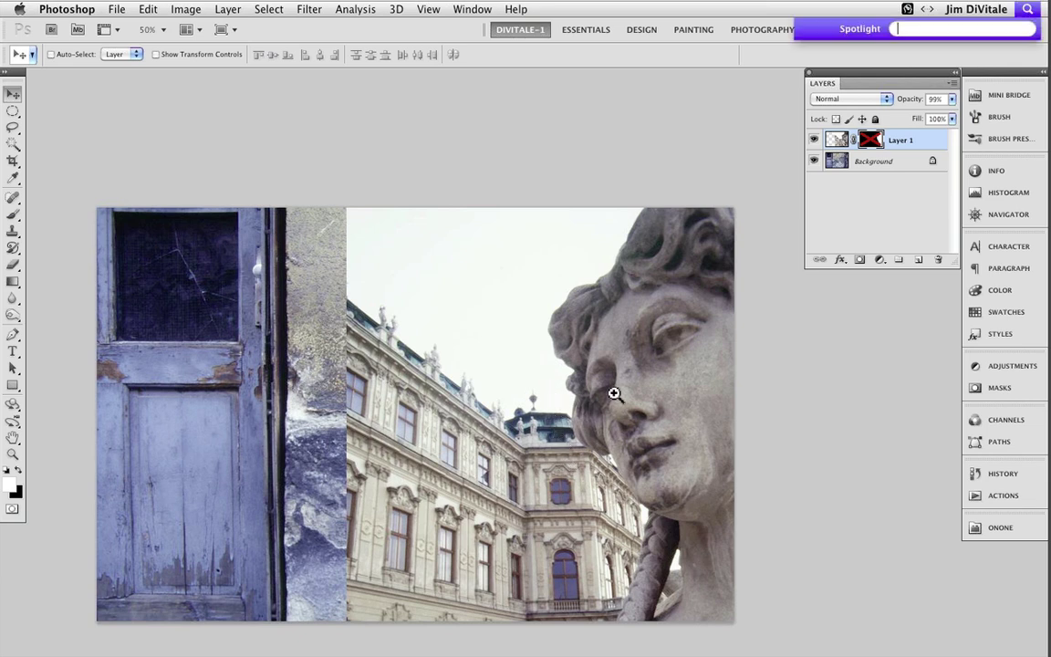
{"action": "key", "text": "super+space"}
{"action": "left_click_drag", "start_coordinate": [644, 384], "coordinate": [680, 421]}
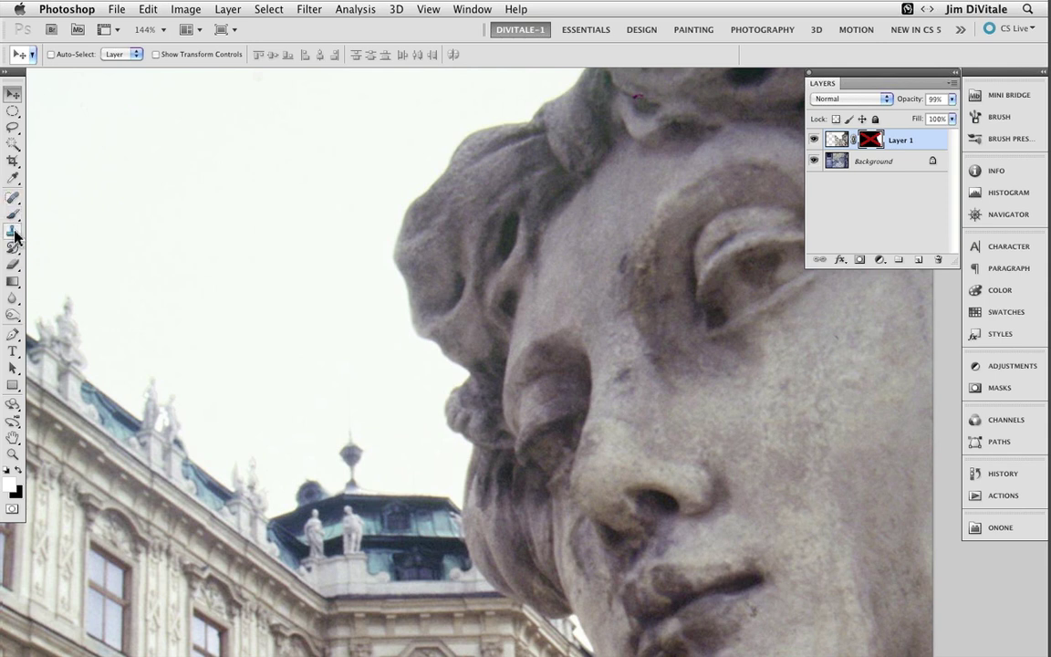
{"action": "left_click", "coordinate": [13, 231]}
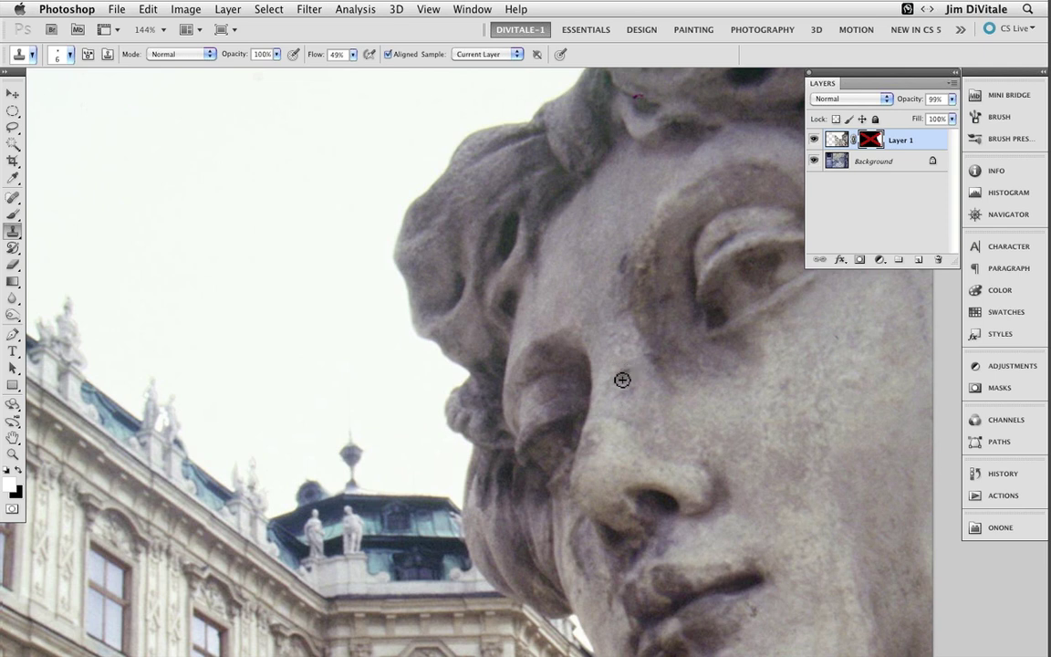
{"action": "key", "text": "super+2"}
{"action": "mouse_move", "coordinate": [627, 352]}
{"action": "left_mouse_down"}
{"action": "mouse_move", "coordinate": [599, 436]}
{"action": "mouse_move", "coordinate": [586, 432]}
{"action": "left_mouse_up"}
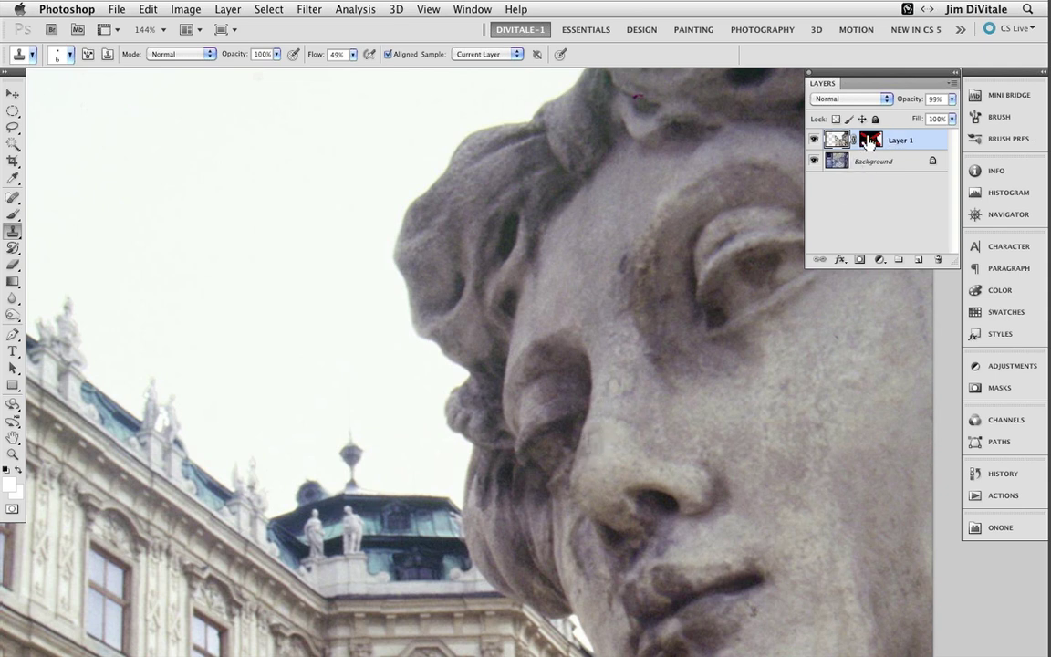
- Re-enable Layer 1's mask and view the whole image in full-screen mode
{"action": "left_click", "coordinate": [870, 141], "text": "shift"}
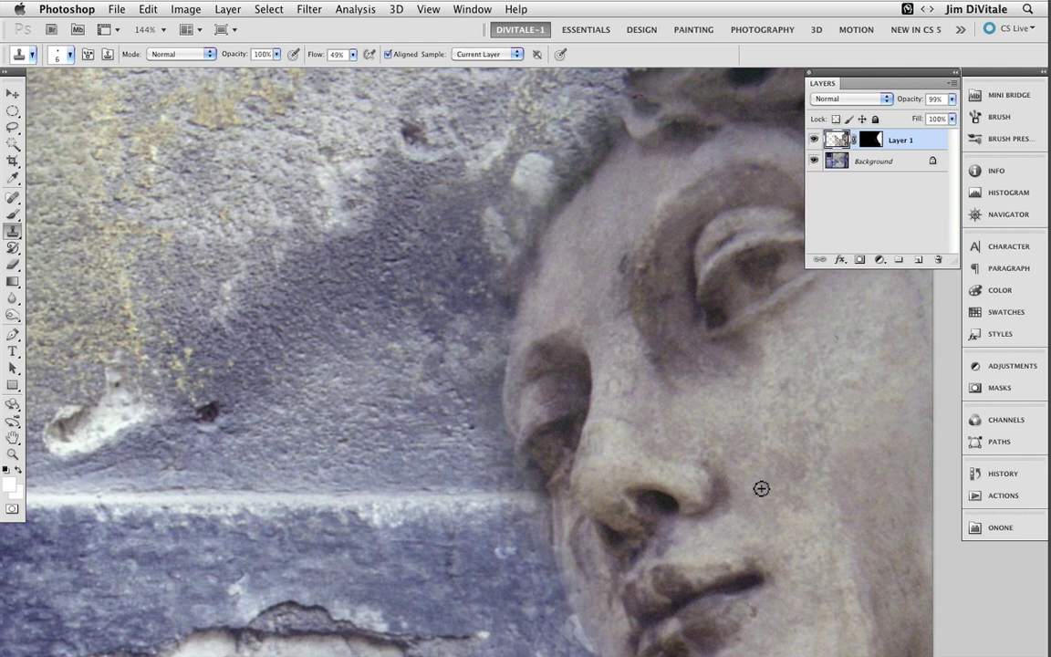
{"action": "key", "text": "super+minus"}
{"action": "key", "text": "super+minus"}
{"action": "key", "text": "super+minus"}
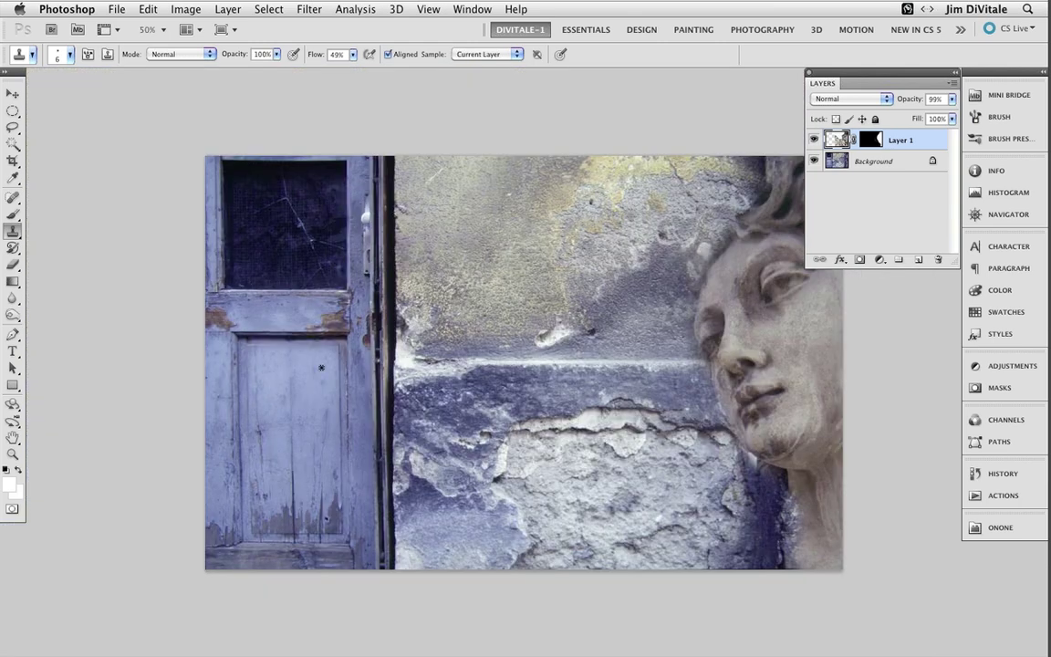
{"action": "key", "text": "f"}
{"action": "key", "text": "f"}
{"action": "key", "text": "f"}
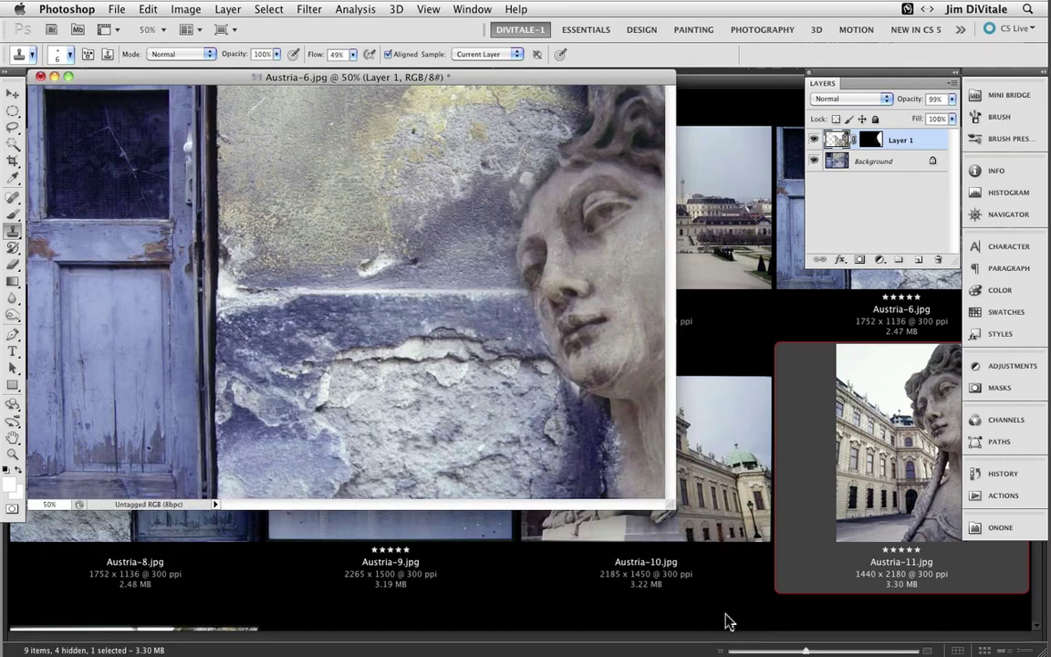
- Open Austria-9.jpg, the lake castle photo, from the Austria Montage thumbnails in Bridge
{"action": "left_click", "coordinate": [728, 622]}
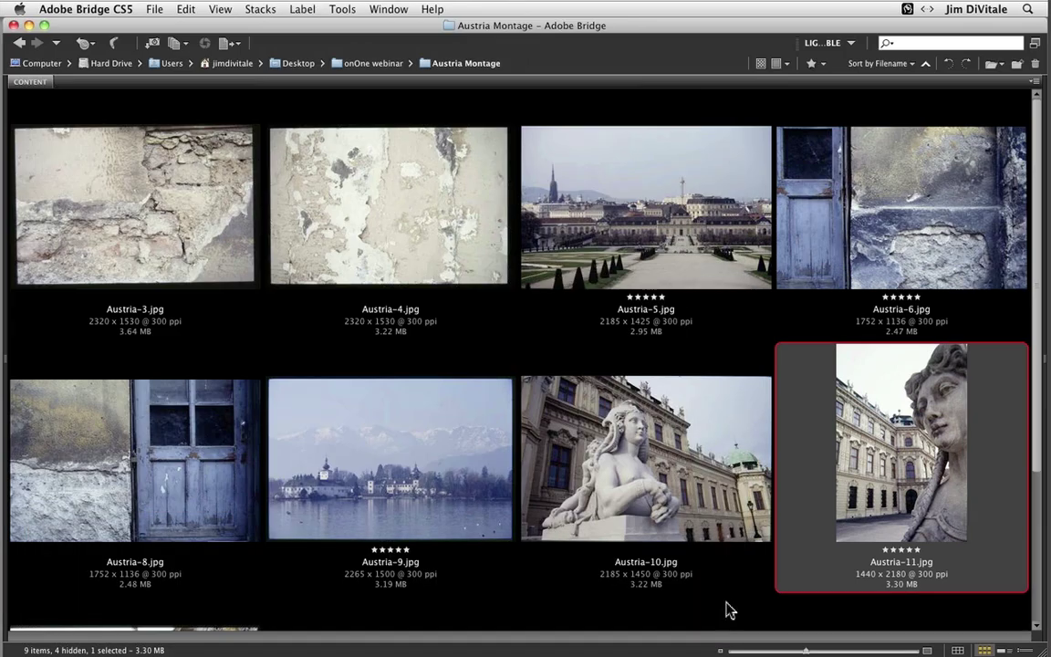
{"action": "left_click", "coordinate": [371, 493]}
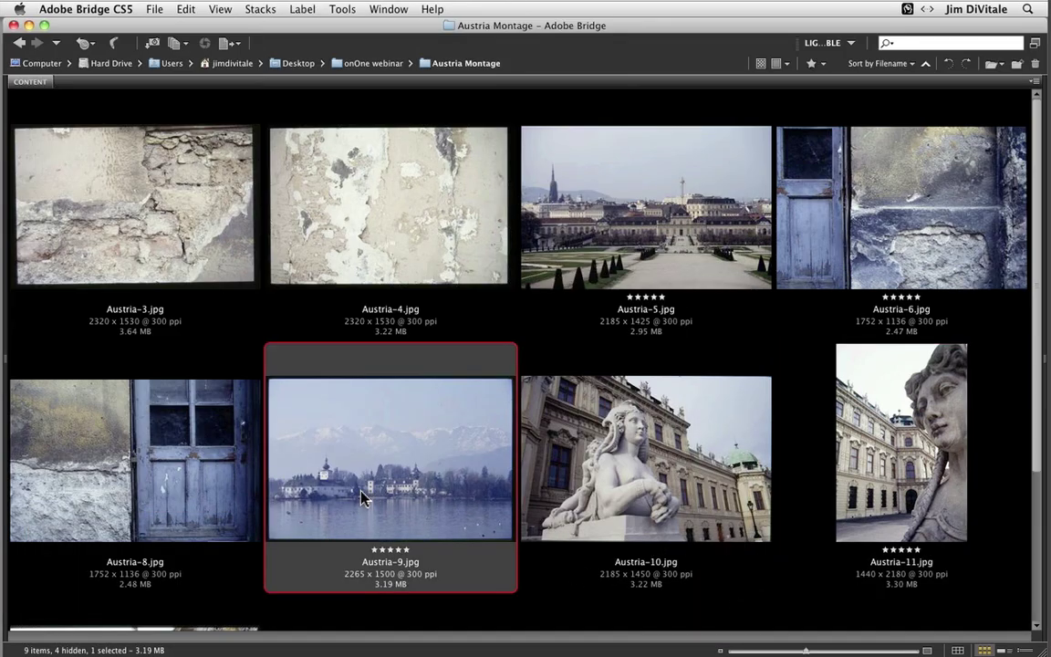
{"action": "double_click", "coordinate": [360, 500]}
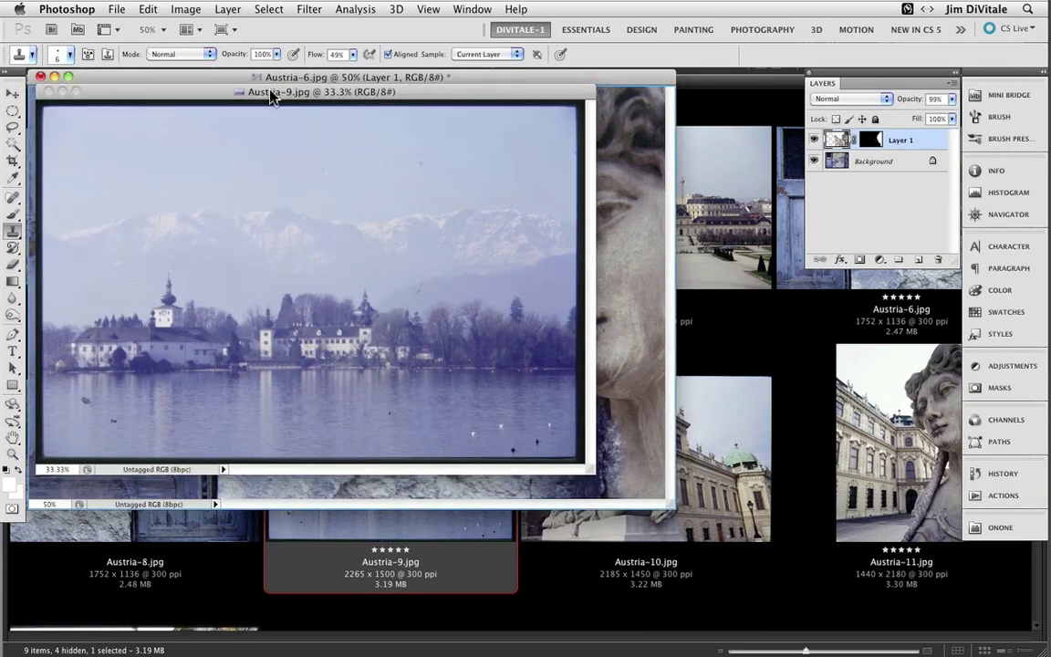
- Make a rectangular selection around the castle and lake area in Austria-9
{"action": "left_click_drag", "start_coordinate": [270, 97], "coordinate": [617, 320]}
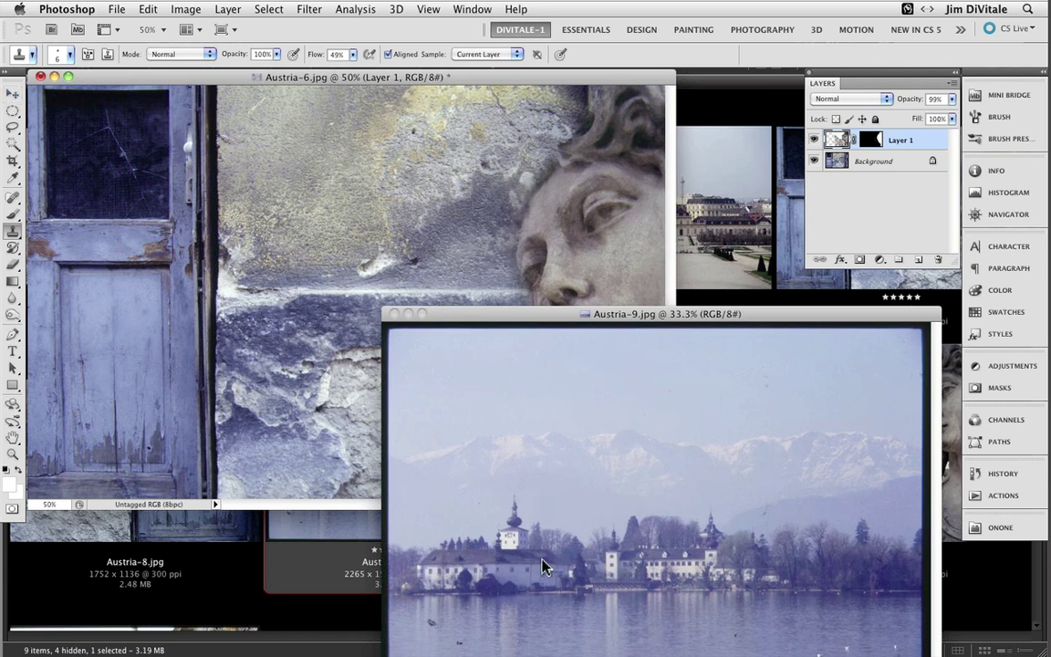
{"action": "left_click", "coordinate": [13, 110]}
{"action": "left_click", "coordinate": [558, 300]}
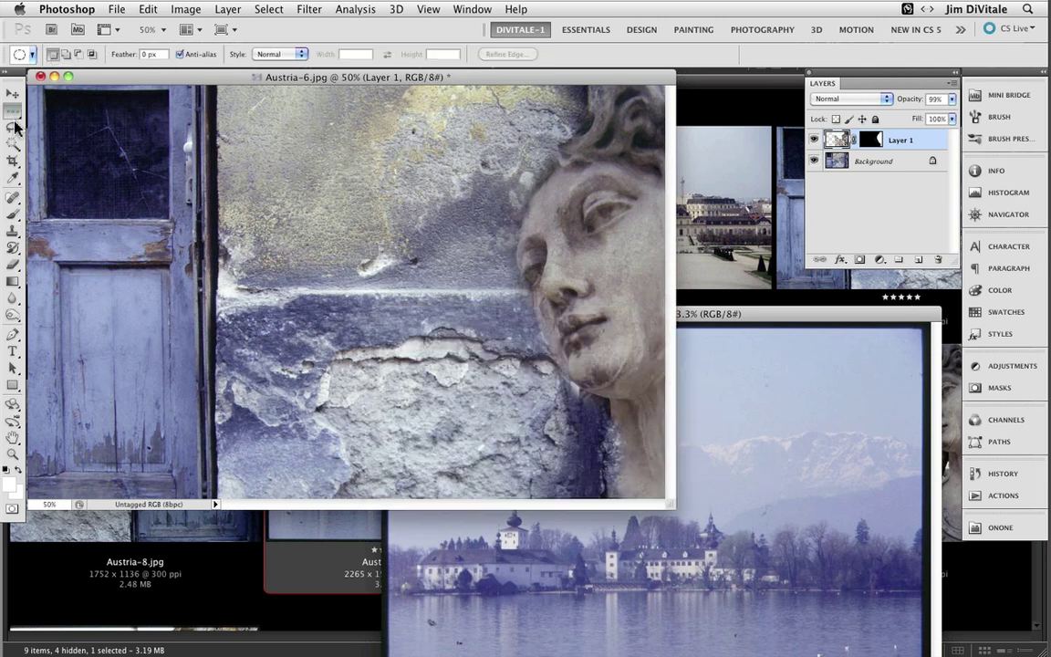
{"action": "left_click", "coordinate": [771, 319]}
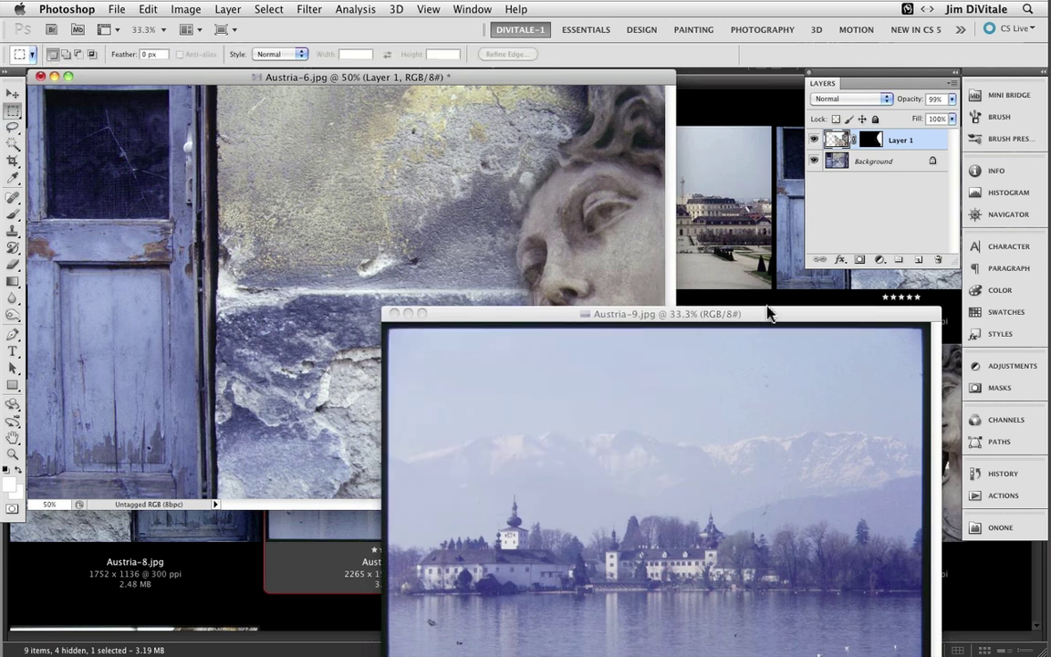
{"action": "left_click_drag", "start_coordinate": [771, 319], "coordinate": [642, 158]}
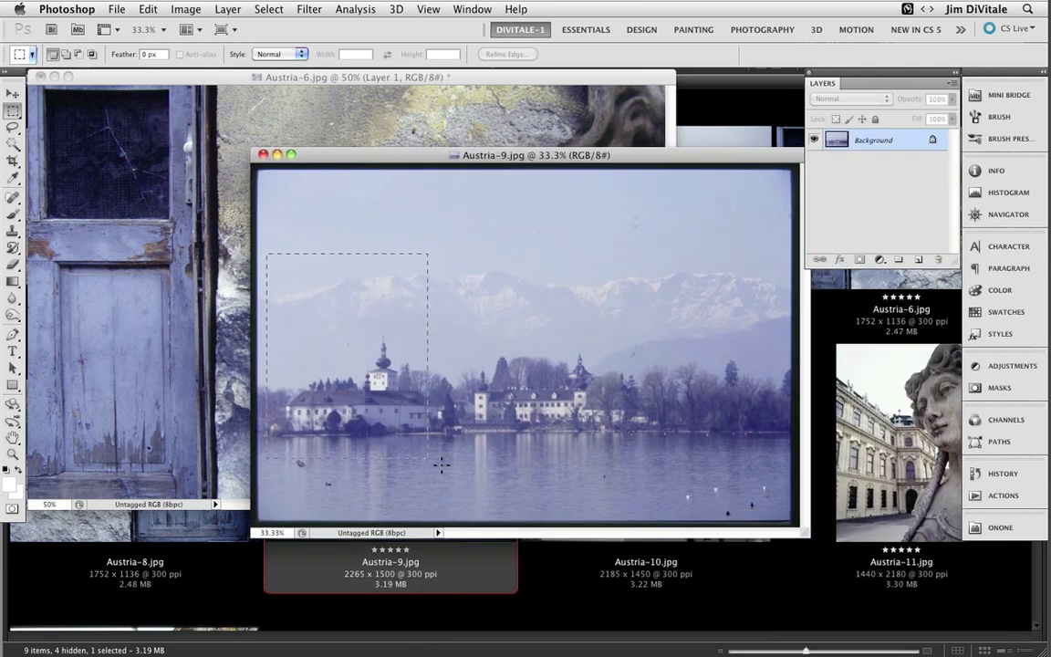
{"action": "left_click_drag", "start_coordinate": [522, 486], "coordinate": [586, 514]}
{"action": "key", "text": "Left"}
{"action": "key", "text": "Left"}
{"action": "key", "text": "Left"}
{"action": "key", "text": "Left"}
{"action": "key", "text": "Left"}
{"action": "key", "text": "Left"}
{"action": "key", "text": "Left"}
{"action": "key", "text": "Left"}
{"action": "key", "text": "Down"}
{"action": "key", "text": "Down"}
{"action": "key", "text": "Down"}
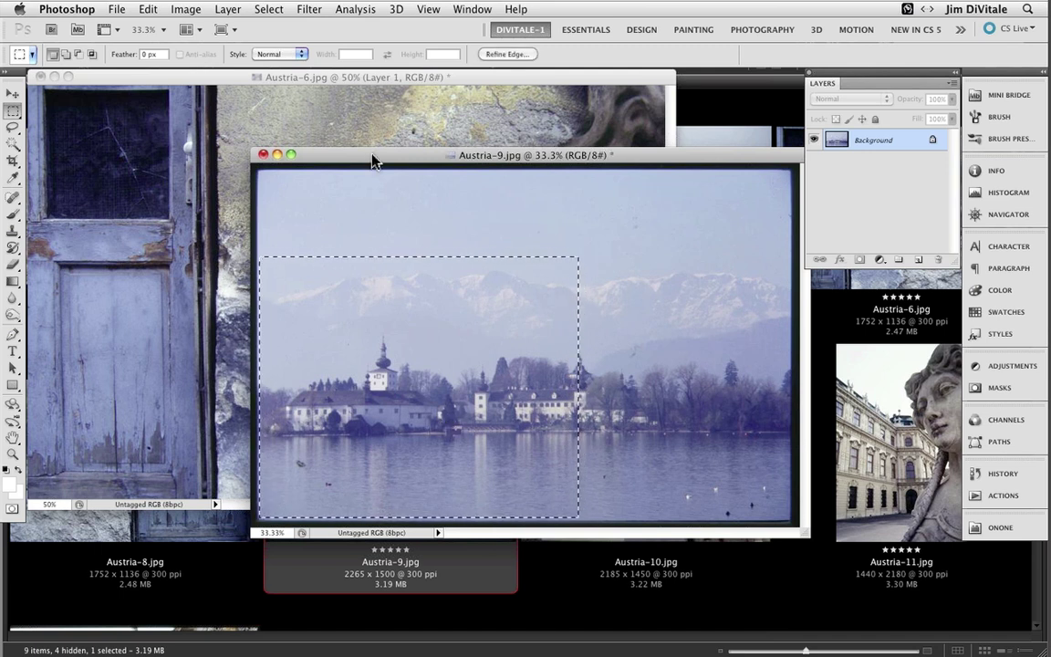
- Drag the selected castle area into the Austria-6 composite as Layer 2 and place it upper right
{"action": "left_click_drag", "start_coordinate": [394, 159], "coordinate": [605, 242]}
{"action": "left_click", "coordinate": [12, 96]}
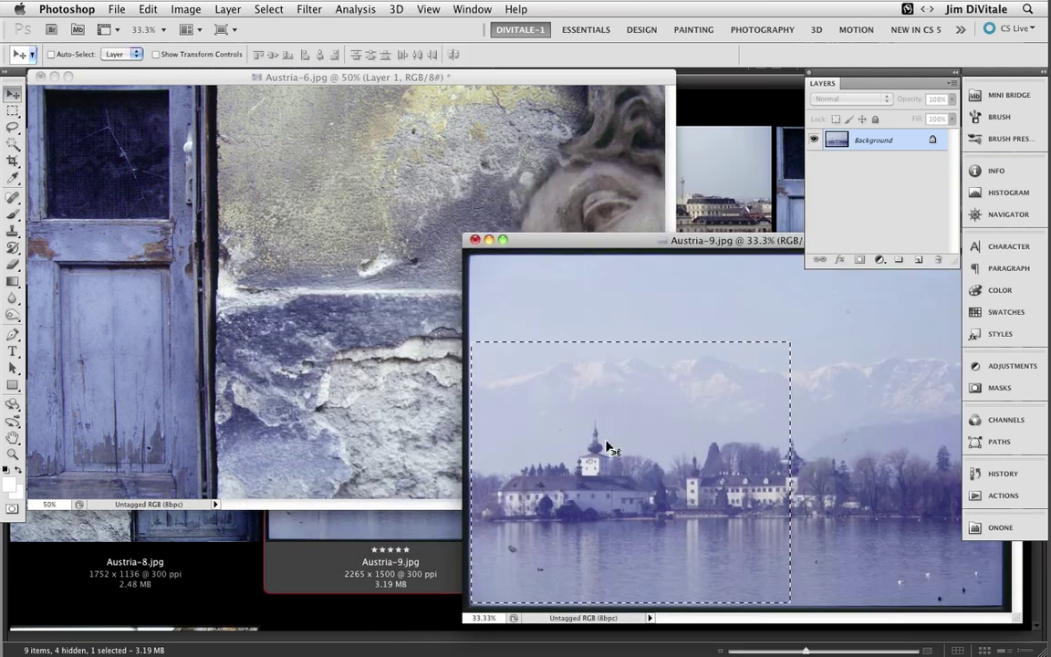
{"action": "left_click_drag", "start_coordinate": [630, 456], "coordinate": [388, 186]}
{"action": "left_click", "coordinate": [591, 243]}
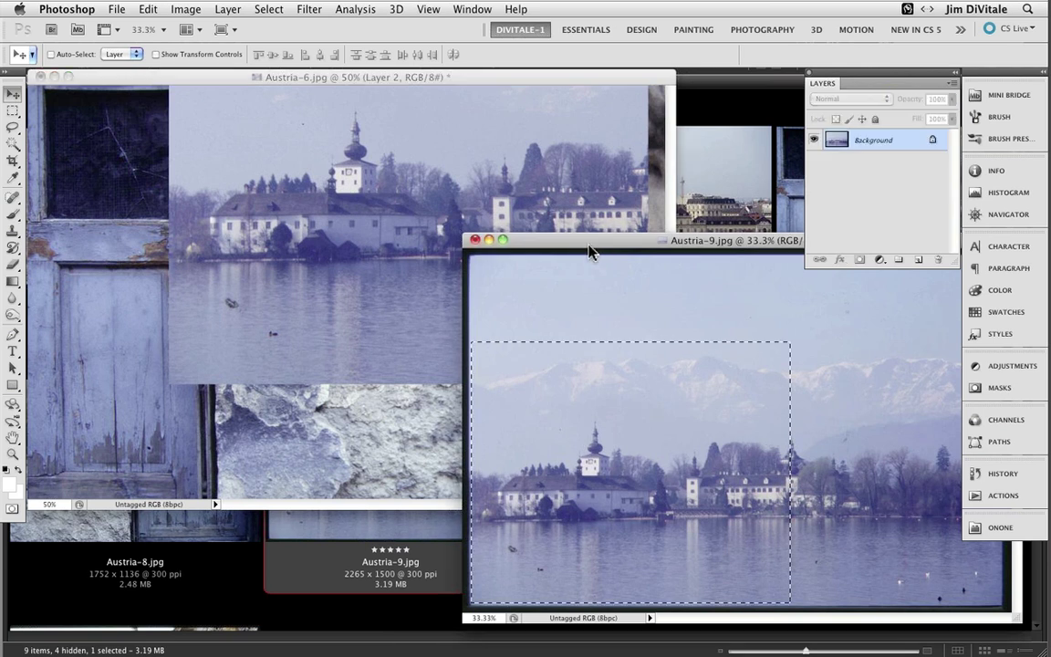
{"action": "left_click_drag", "start_coordinate": [556, 244], "coordinate": [630, 619]}
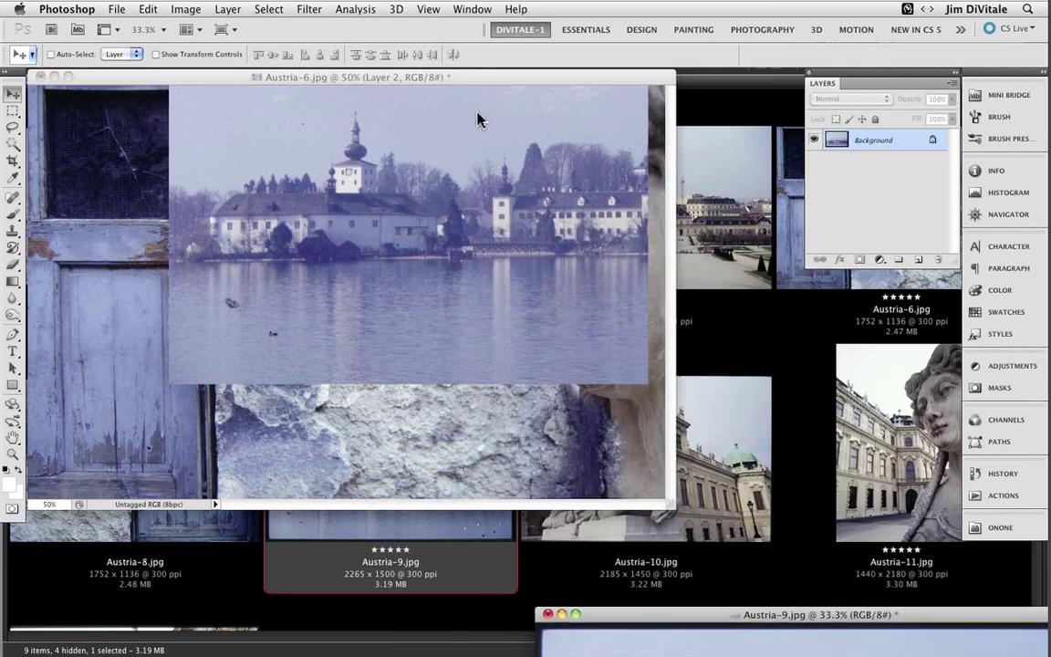
{"action": "left_click_drag", "start_coordinate": [486, 80], "coordinate": [558, 161]}
{"action": "key", "text": "f"}
{"action": "left_click_drag", "start_coordinate": [494, 355], "coordinate": [543, 339]}
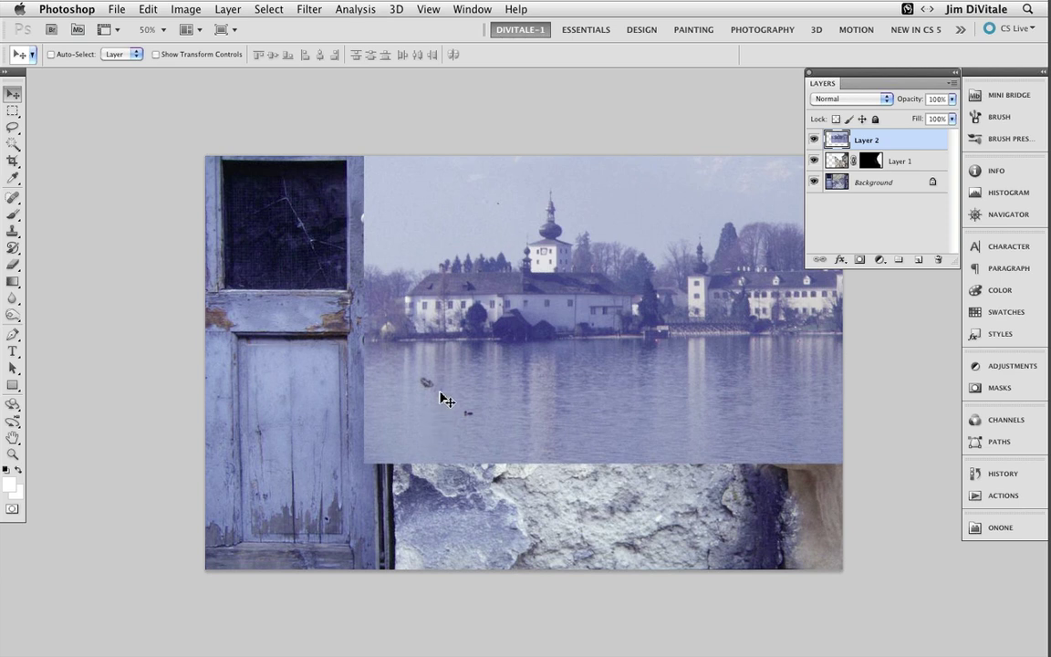
- Test Layer 2's opacity at 50%, 80% and 66%, restore 100%, and nudge it slightly
{"action": "key", "text": "5"}
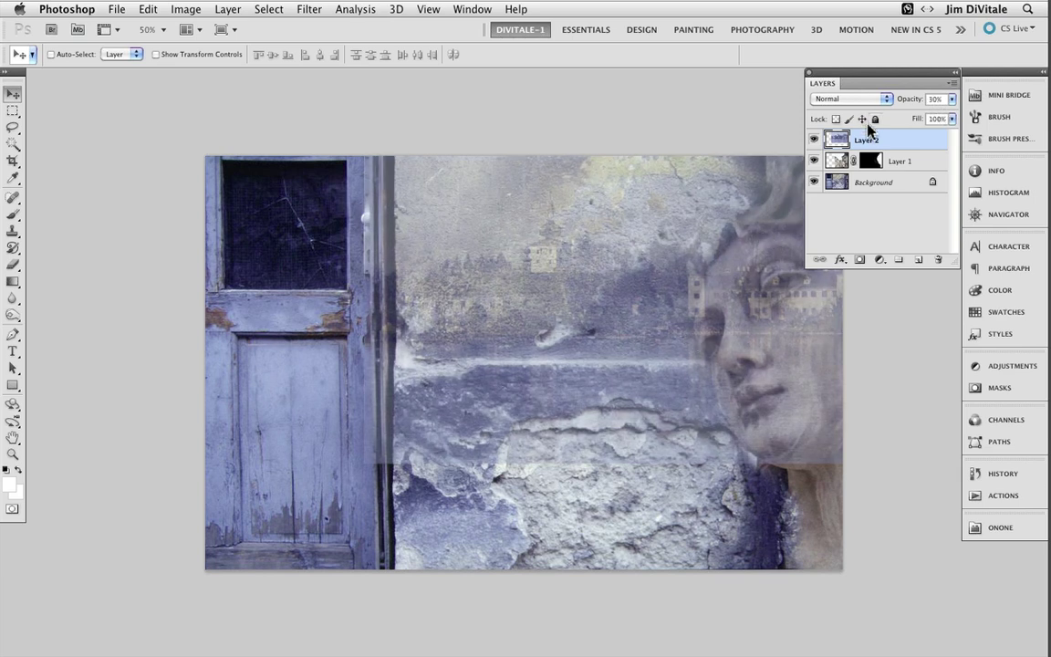
{"action": "key", "text": "Return"}
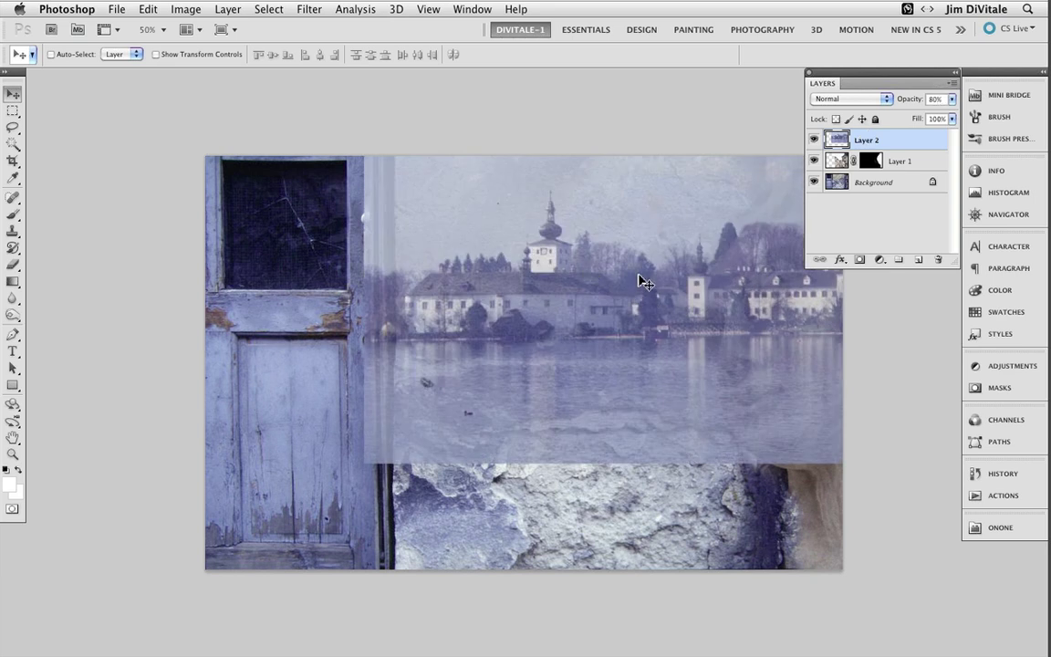
{"action": "key", "text": "6"}
{"action": "key", "text": "6"}
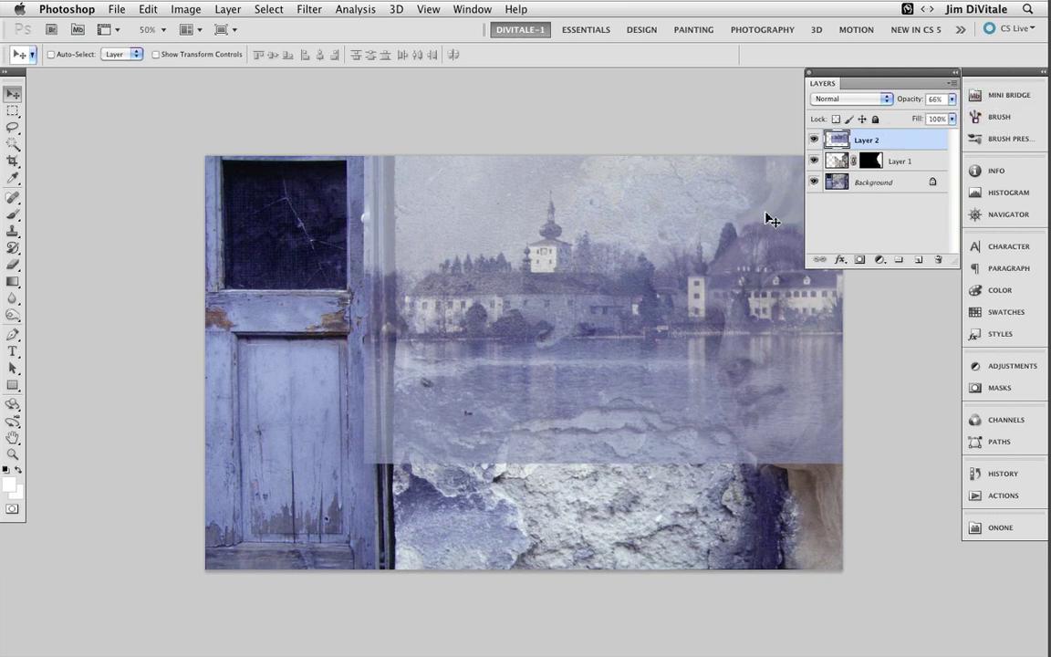
{"action": "key", "text": "0"}
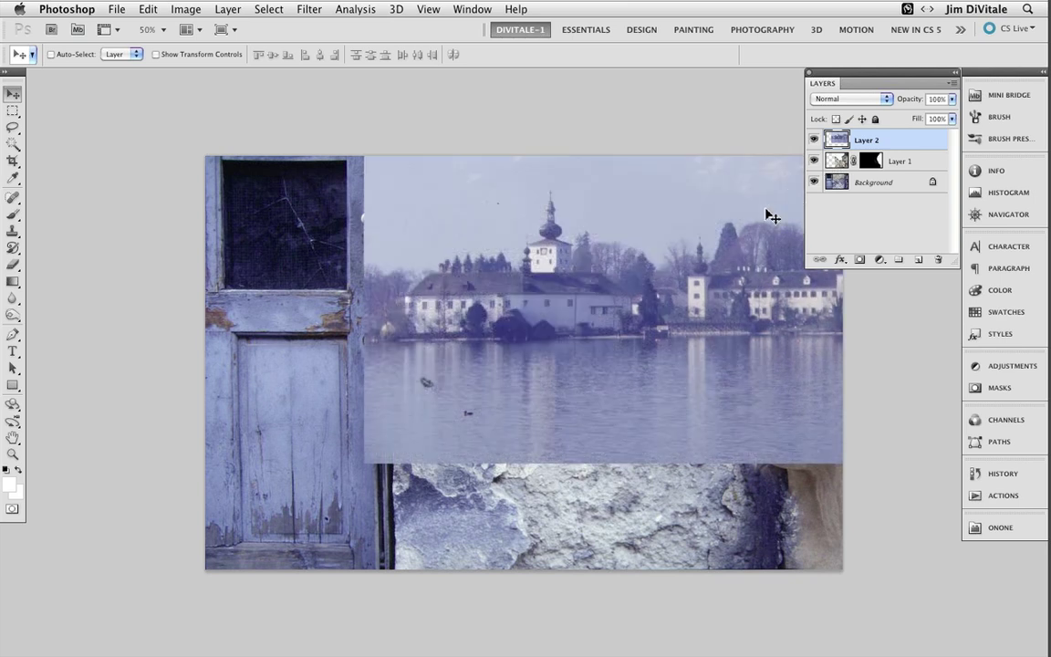
{"action": "mouse_move", "coordinate": [577, 281]}
{"action": "left_mouse_down"}
{"action": "mouse_move", "coordinate": [620, 276]}
{"action": "mouse_move", "coordinate": [576, 273]}
{"action": "left_mouse_up"}
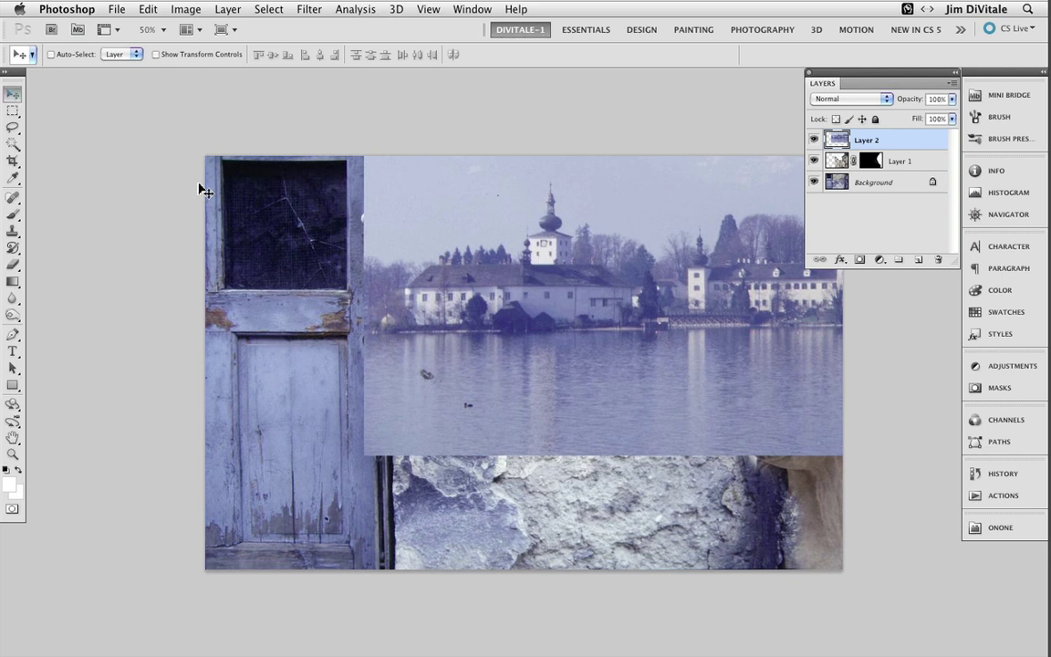
- Try Darken, Multiply and Color Burn blend modes on the castle layer
{"action": "left_click", "coordinate": [850, 99]}
{"action": "left_click", "coordinate": [841, 125]}
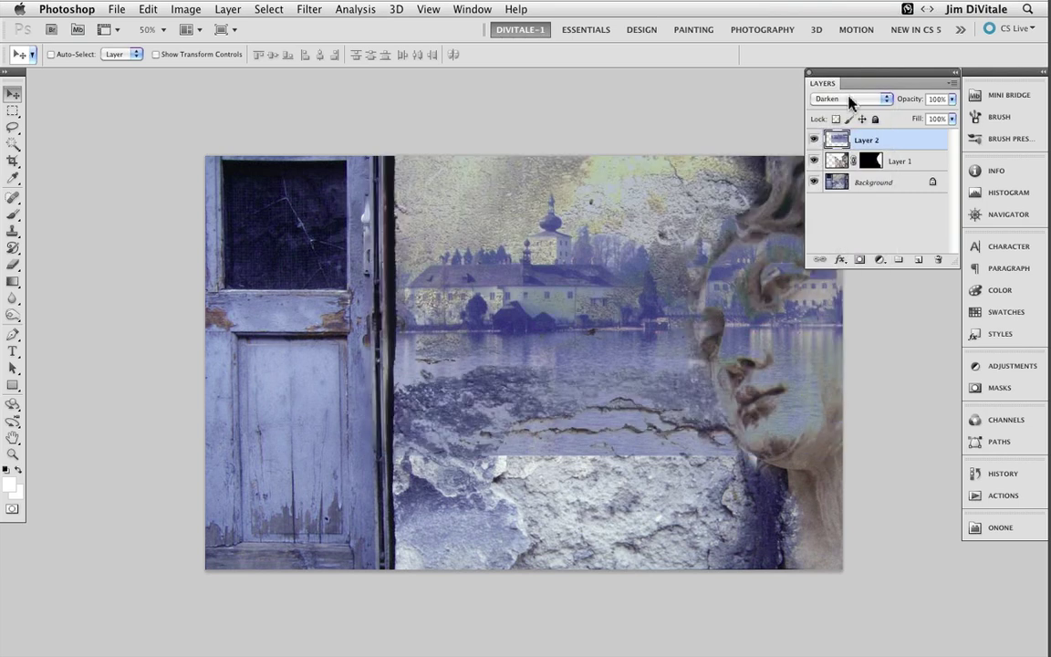
{"action": "left_click", "coordinate": [849, 99]}
{"action": "left_click", "coordinate": [846, 112]}
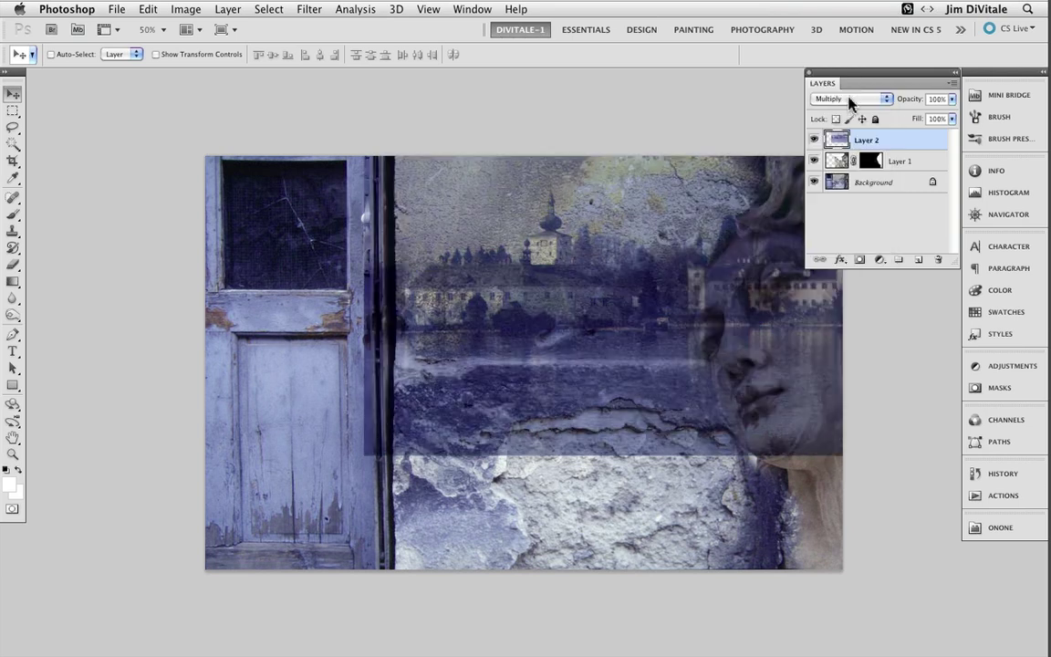
{"action": "left_click", "coordinate": [848, 100]}
{"action": "left_click", "coordinate": [848, 108]}
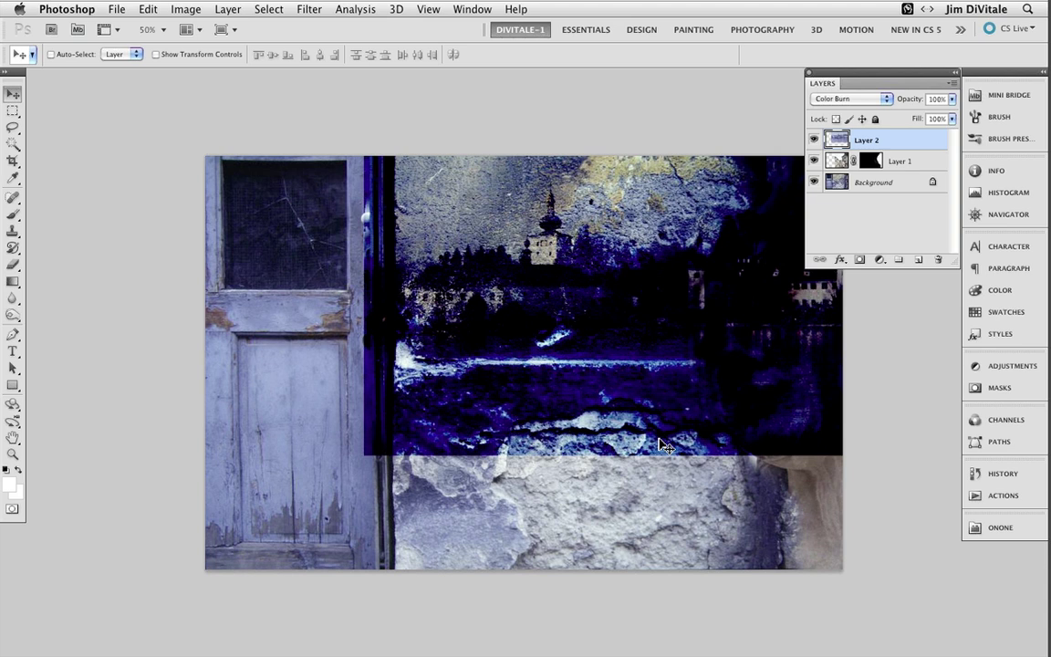
- Compare Overlay and Soft Light, settle on Hard Light, and shift the castle layer right and down
{"action": "key", "text": "shift+plus"}
{"action": "key", "text": "shift+plus"}
{"action": "key", "text": "shift+plus"}
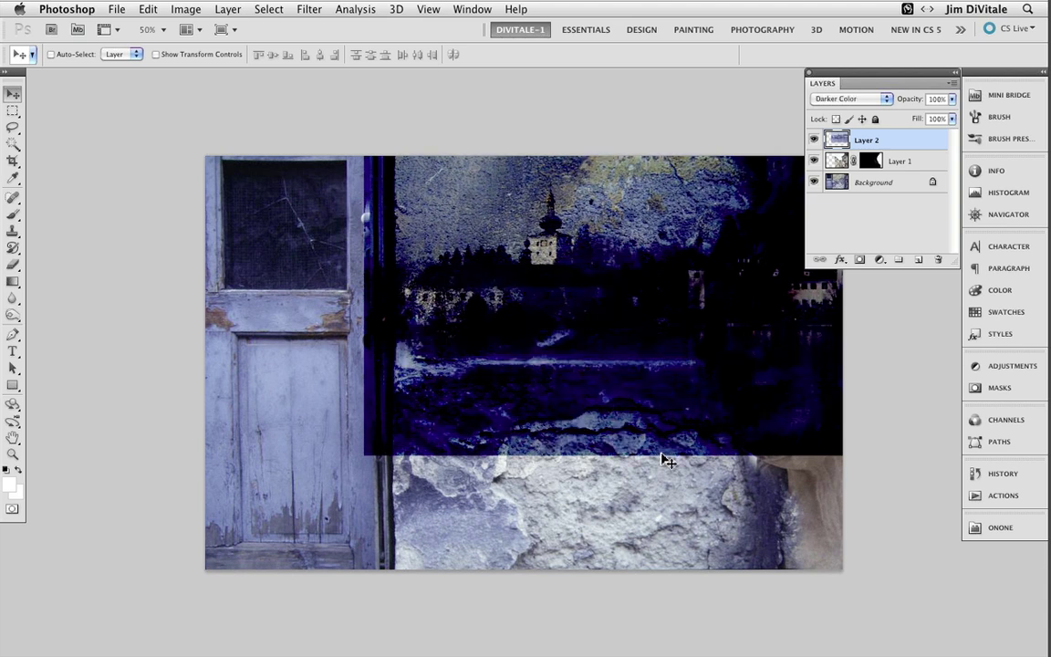
{"action": "key", "text": "shift+plus"}
{"action": "key", "text": "shift+plus"}
{"action": "key", "text": "shift+plus"}
{"action": "key", "text": "shift+plus"}
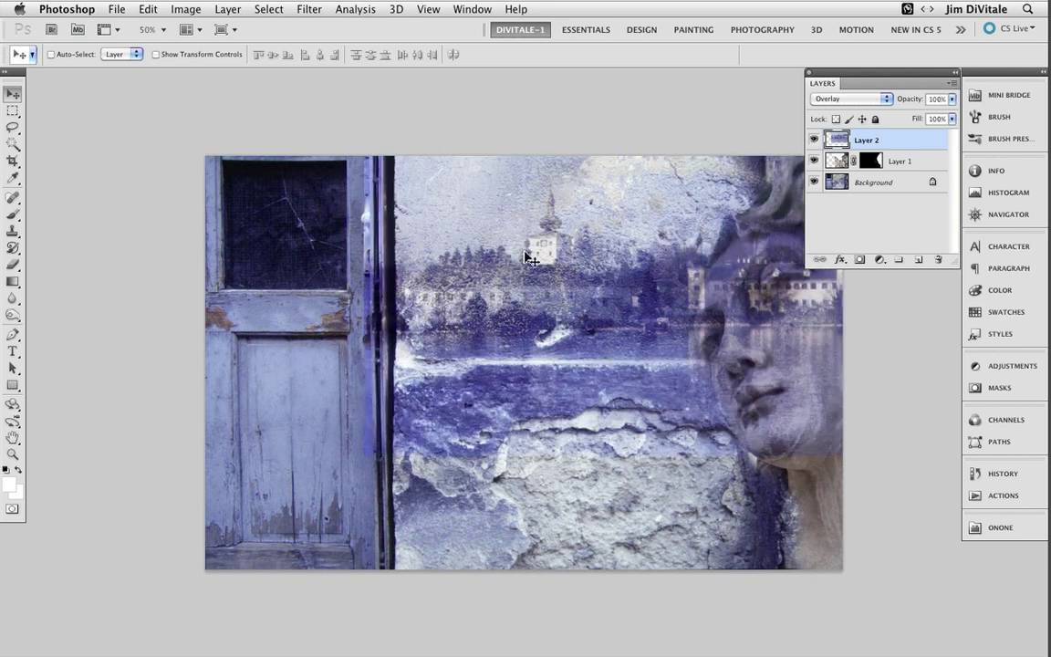
{"action": "key", "text": "shift+plus"}
{"action": "key", "text": "shift+minus"}
{"action": "key", "text": "shift+plus"}
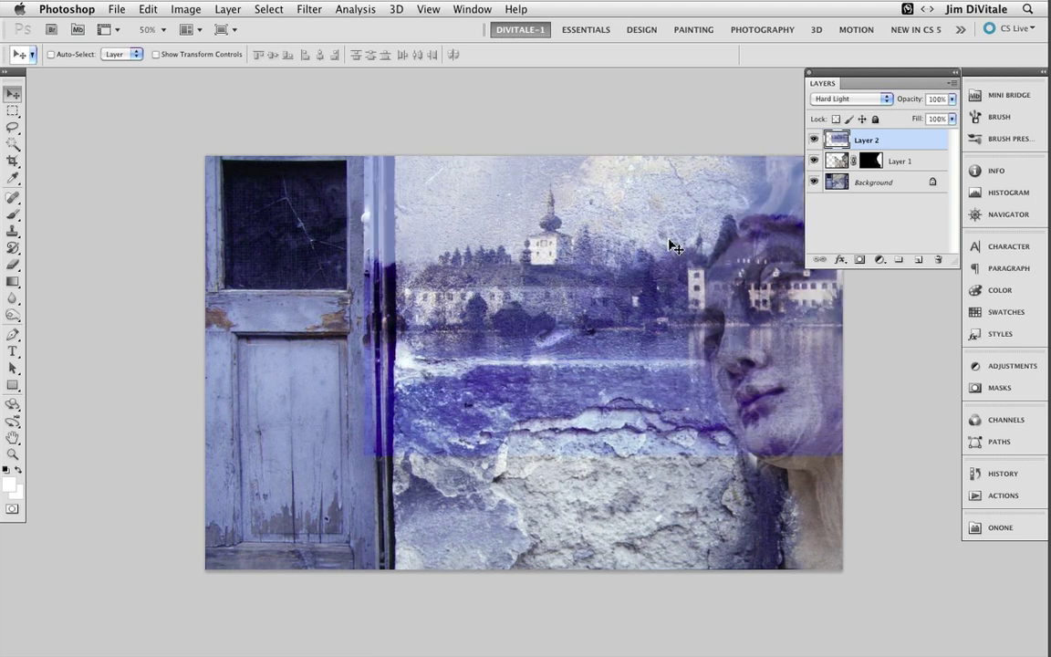
{"action": "key", "text": "shift+minus"}
{"action": "key", "text": "shift+minus"}
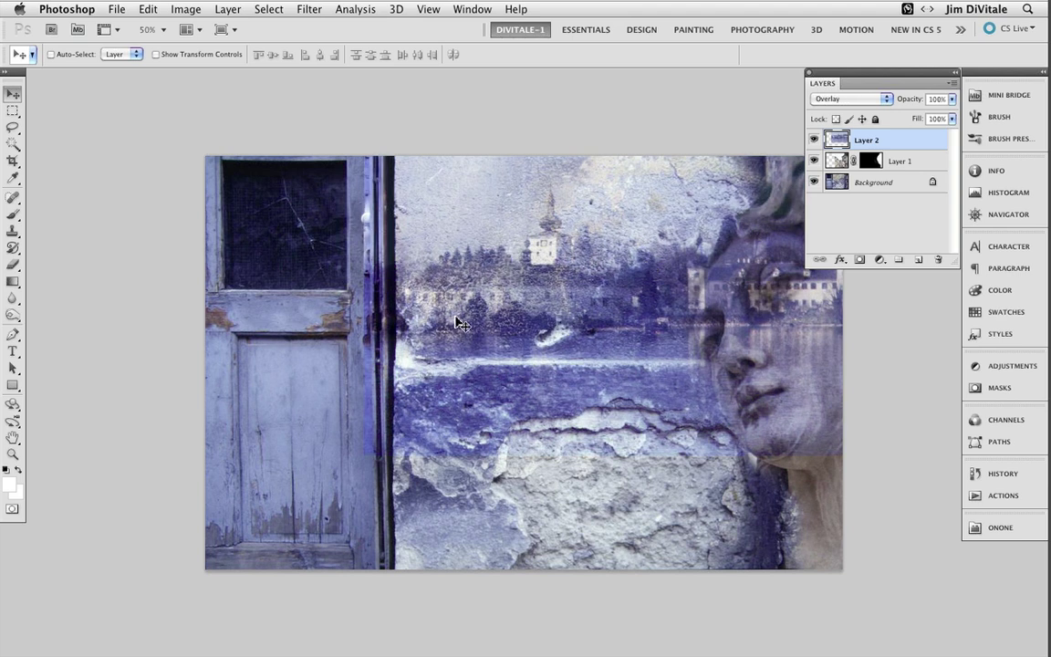
{"action": "key", "text": "shift+plus"}
{"action": "key", "text": "shift+plus"}
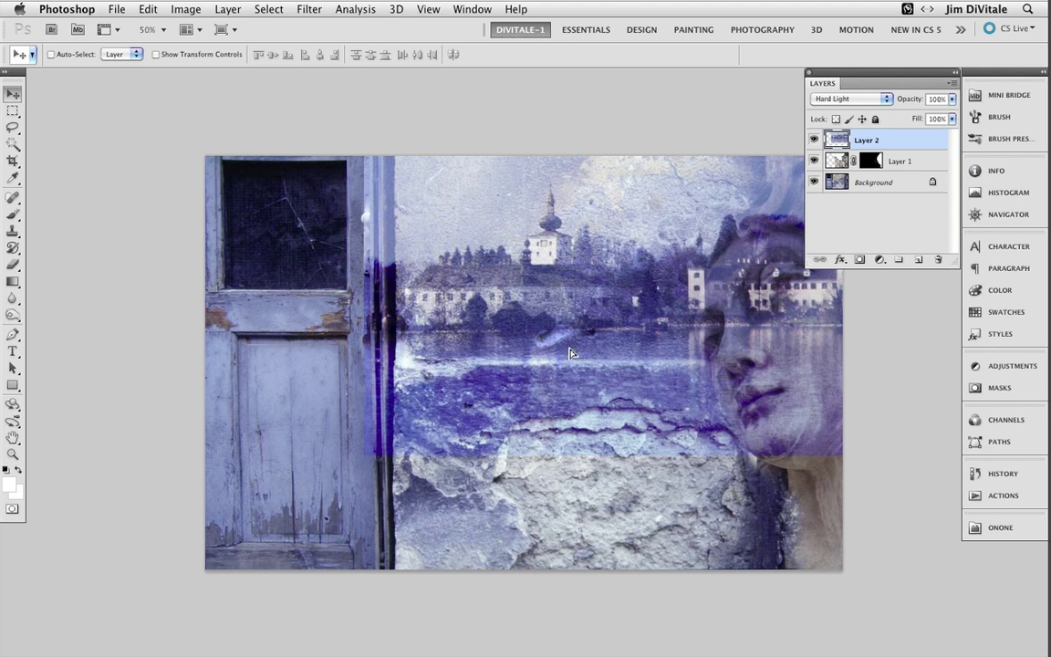
{"action": "left_click_drag", "start_coordinate": [570, 353], "coordinate": [588, 336]}
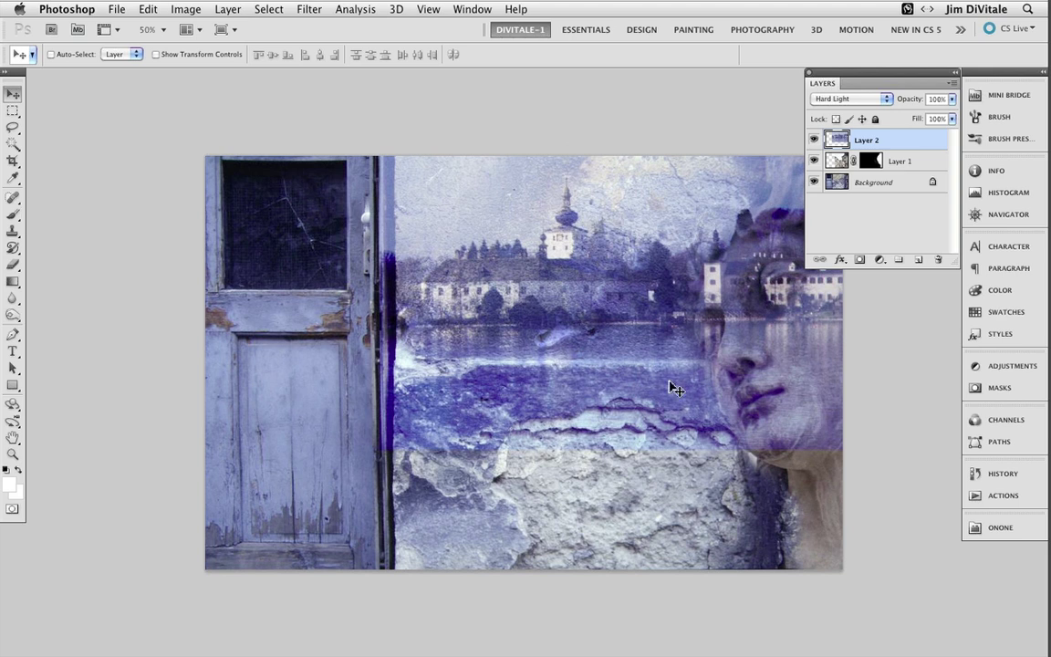
- Cycle Layer 2 through Linear Light, Difference, Divide and Luminosity back to Normal
{"action": "key", "text": "shift+alt+j"}
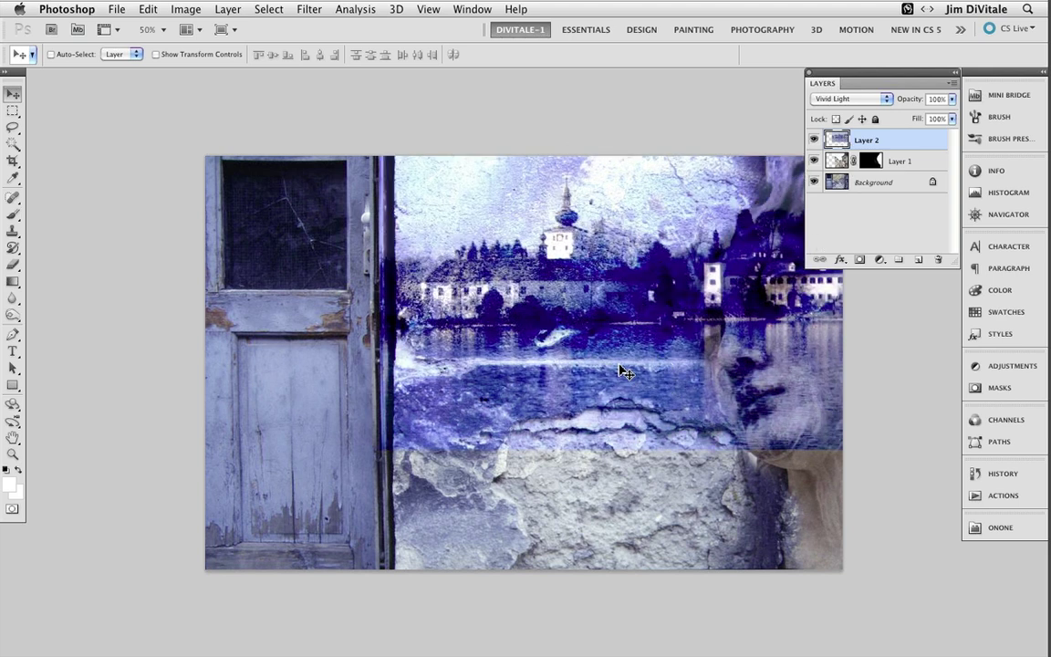
{"action": "key", "text": "shift+plus"}
{"action": "key", "text": "shift+plus"}
{"action": "key", "text": "shift+plus"}
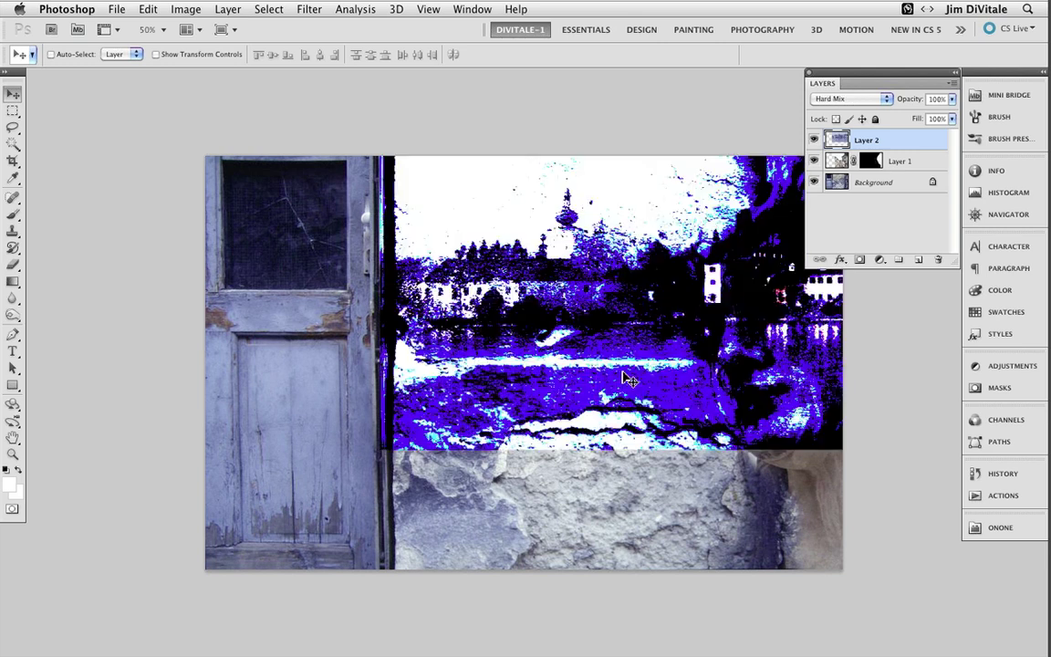
{"action": "key", "text": "shift+plus"}
{"action": "key", "text": "shift+plus"}
{"action": "key", "text": "shift+plus"}
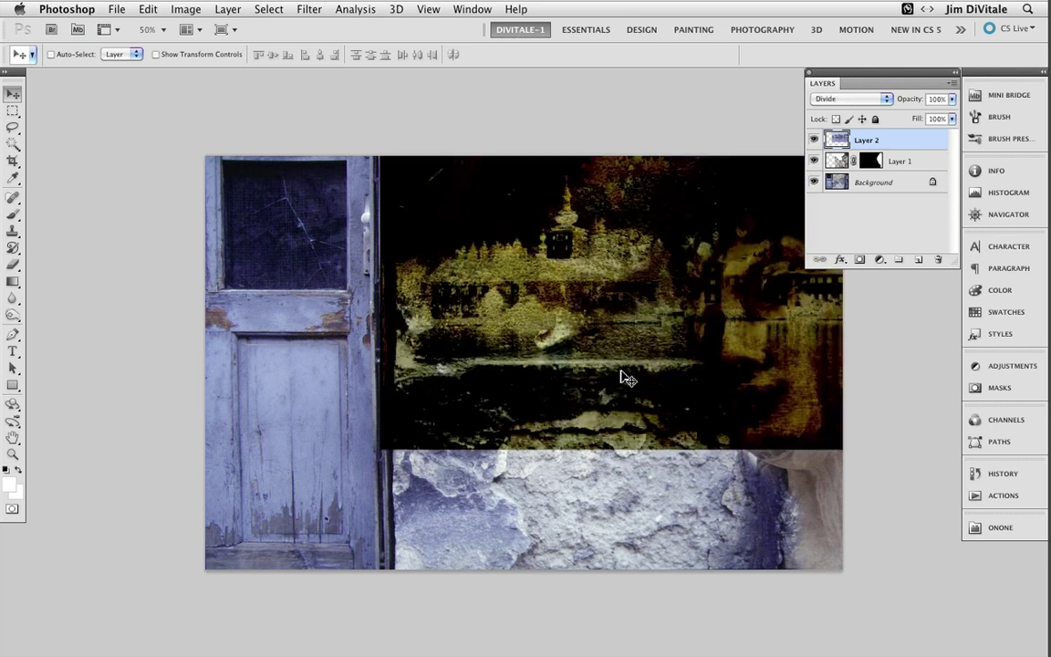
{"action": "key", "text": "shift+plus"}
{"action": "key", "text": "shift+plus"}
{"action": "key", "text": "shift+plus"}
{"action": "key", "text": "shift+plus"}
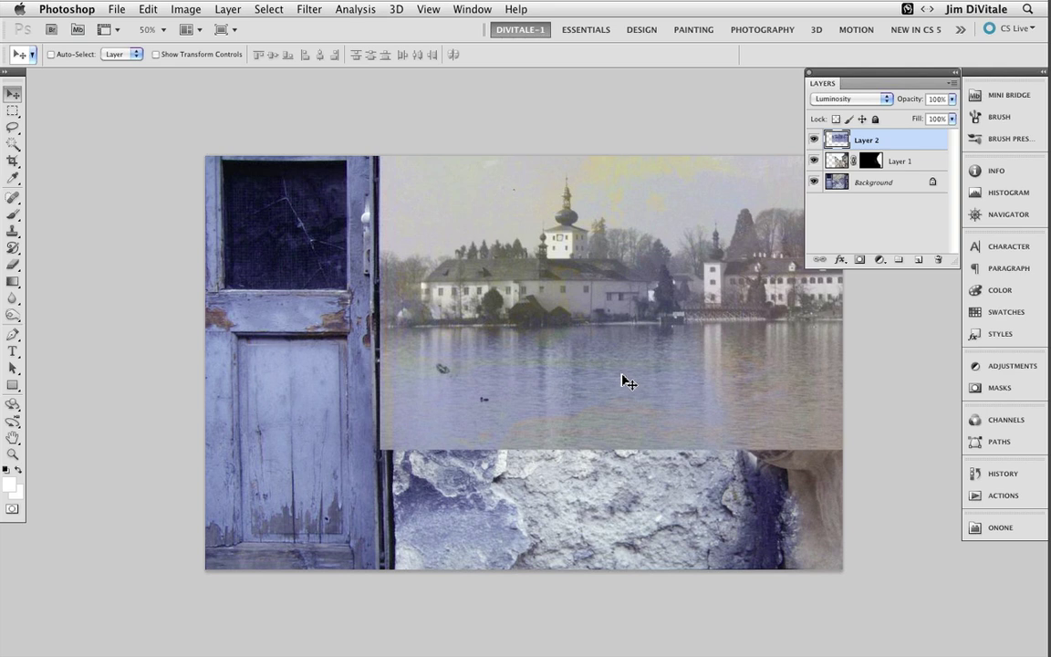
{"action": "key", "text": "shift+plus"}
- Reset Layer 2 to Hard Light, lower its opacity, and hide it with a black layer mask
{"action": "left_click", "coordinate": [847, 99]}
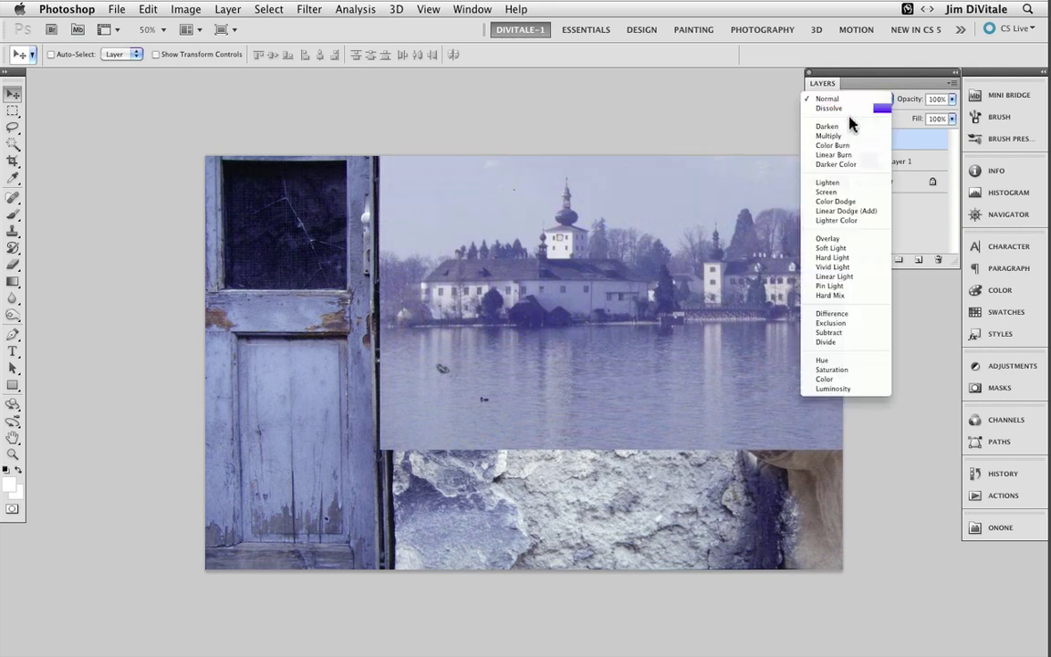
{"action": "left_click", "coordinate": [856, 261]}
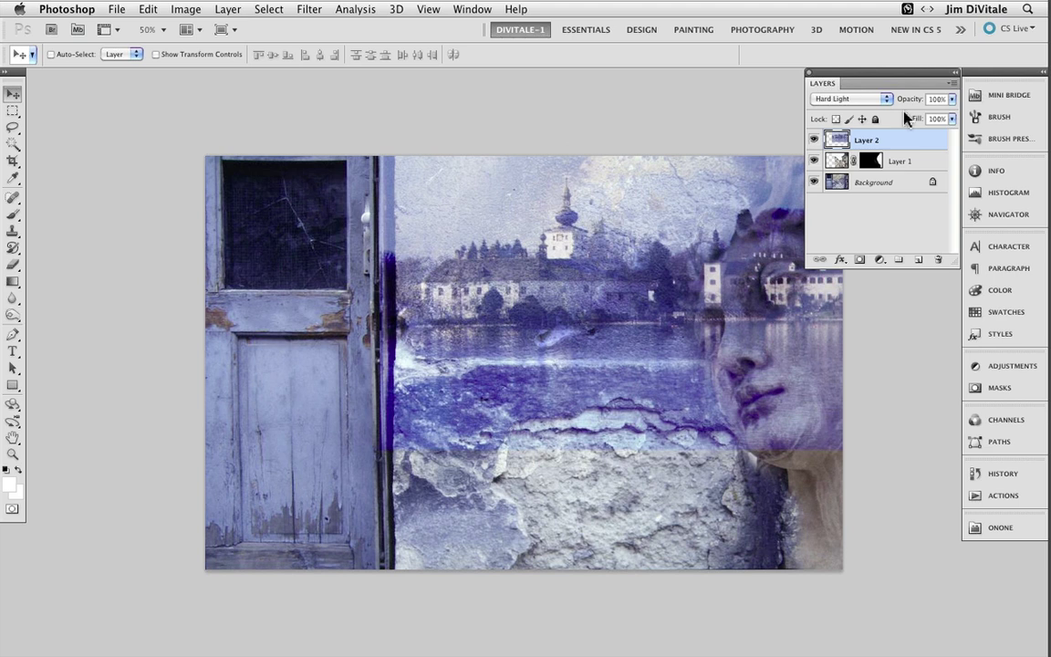
{"action": "left_click_drag", "start_coordinate": [911, 103], "coordinate": [938, 97]}
{"action": "left_click", "coordinate": [859, 261], "text": "alt"}
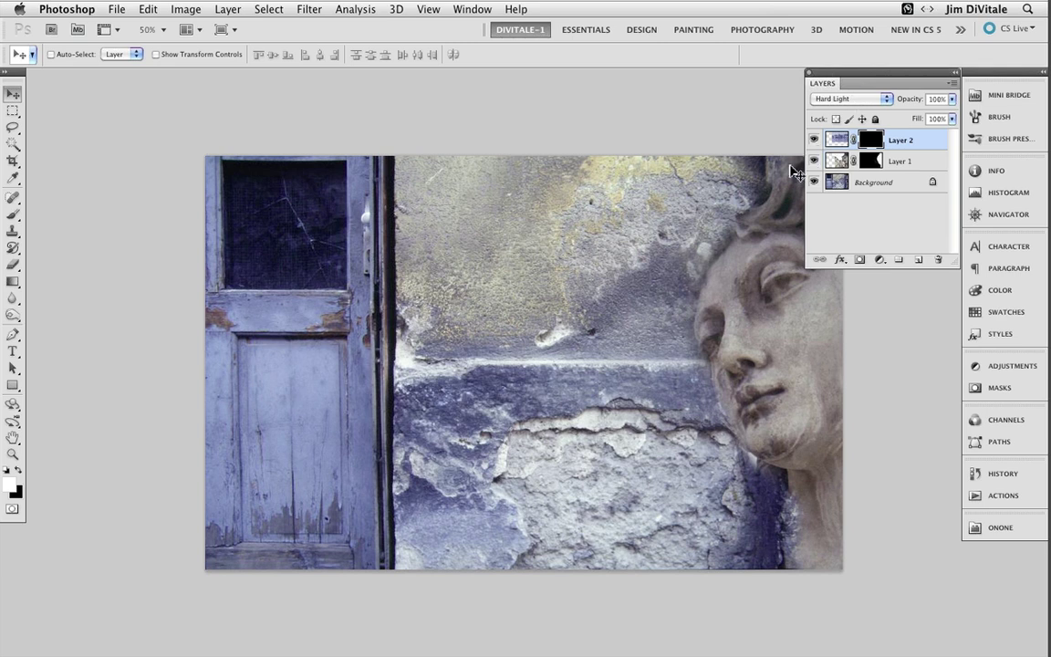
- With a large 100% opacity, low-flow brush, paint white then black on Layer 2's mask to reveal the lake castle
{"action": "left_click", "coordinate": [13, 214]}
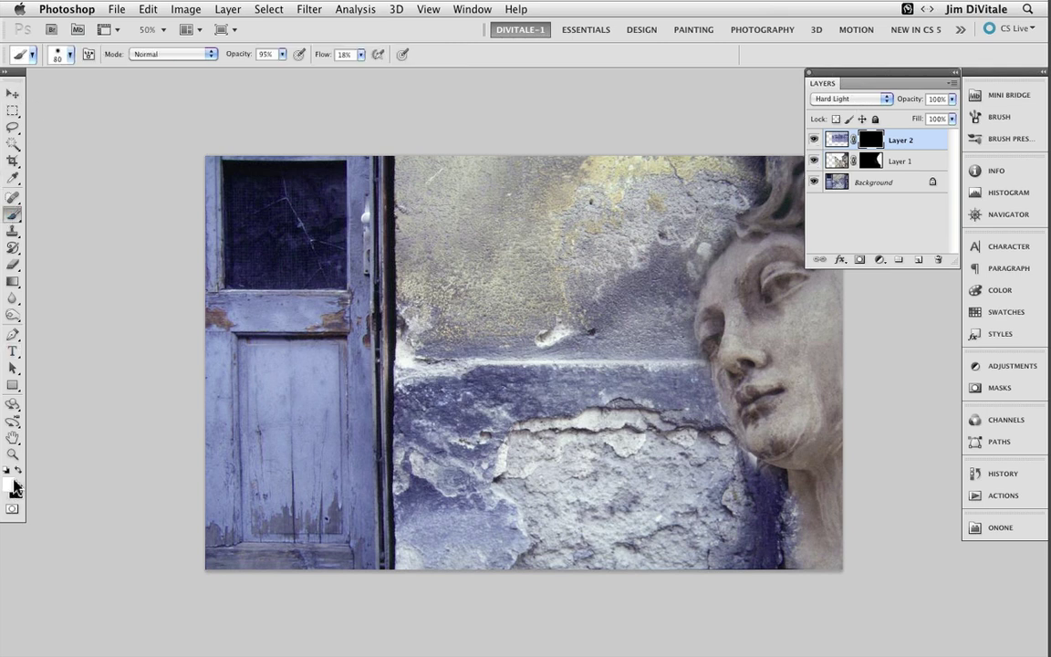
{"action": "key", "text": "bracketright"}
{"action": "key", "text": "bracketright"}
{"action": "key", "text": "bracketright"}
{"action": "key", "text": "bracketright"}
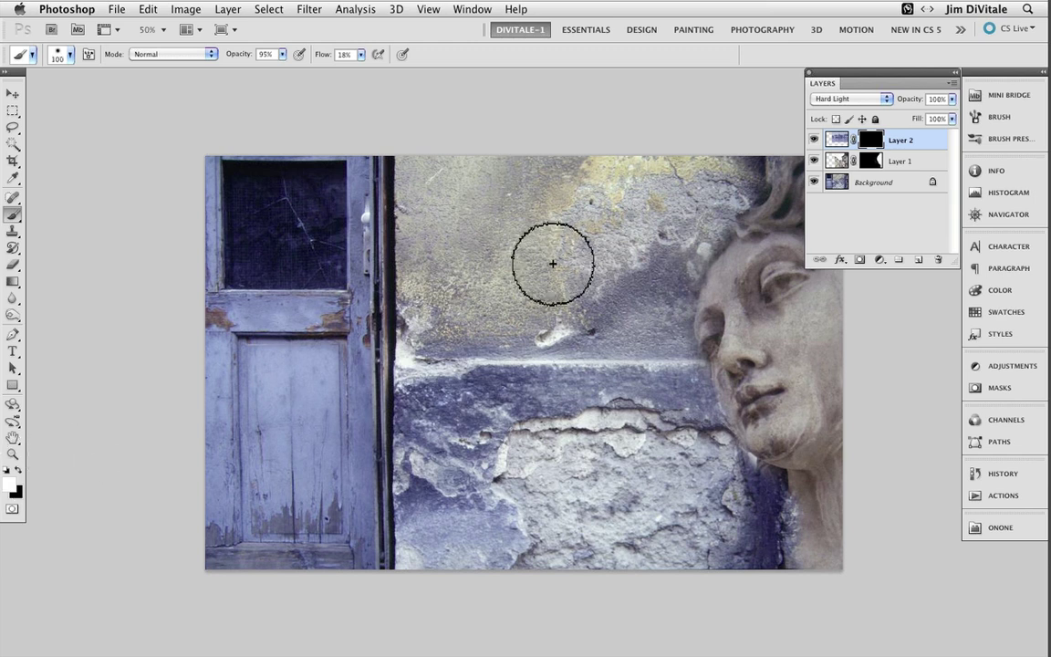
{"action": "left_click_drag", "start_coordinate": [234, 60], "coordinate": [323, 60]}
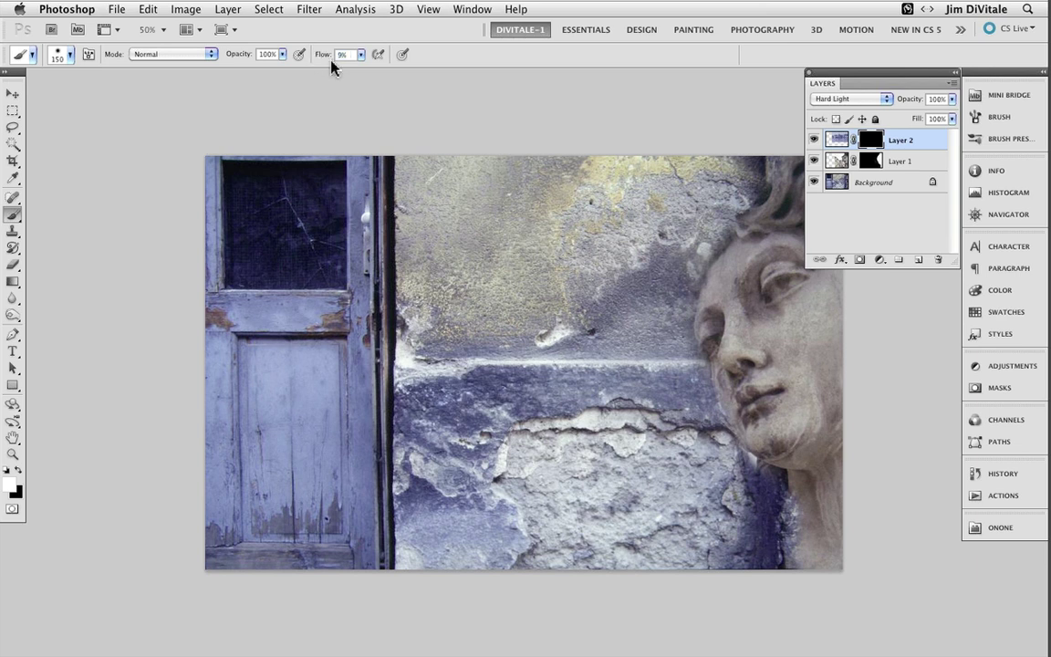
{"action": "mouse_move", "coordinate": [521, 169]}
{"action": "left_mouse_down"}
{"action": "mouse_move", "coordinate": [530, 270]}
{"action": "mouse_move", "coordinate": [570, 298]}
{"action": "mouse_move", "coordinate": [651, 261]}
{"action": "mouse_move", "coordinate": [652, 319]}
{"action": "mouse_move", "coordinate": [664, 329]}
{"action": "mouse_move", "coordinate": [582, 325]}
{"action": "mouse_move", "coordinate": [630, 326]}
{"action": "mouse_move", "coordinate": [566, 256]}
{"action": "mouse_move", "coordinate": [547, 202]}
{"action": "mouse_move", "coordinate": [465, 151]}
{"action": "mouse_move", "coordinate": [626, 208]}
{"action": "mouse_move", "coordinate": [725, 167]}
{"action": "mouse_move", "coordinate": [652, 276]}
{"action": "mouse_move", "coordinate": [748, 164]}
{"action": "mouse_move", "coordinate": [437, 193]}
{"action": "mouse_move", "coordinate": [418, 145]}
{"action": "mouse_move", "coordinate": [421, 171]}
{"action": "mouse_move", "coordinate": [505, 178]}
{"action": "mouse_move", "coordinate": [685, 134]}
{"action": "mouse_move", "coordinate": [602, 274]}
{"action": "mouse_move", "coordinate": [444, 329]}
{"action": "mouse_move", "coordinate": [453, 331]}
{"action": "mouse_move", "coordinate": [448, 211]}
{"action": "mouse_move", "coordinate": [741, 172]}
{"action": "mouse_move", "coordinate": [727, 200]}
{"action": "left_mouse_up"}
{"action": "key", "text": "x"}
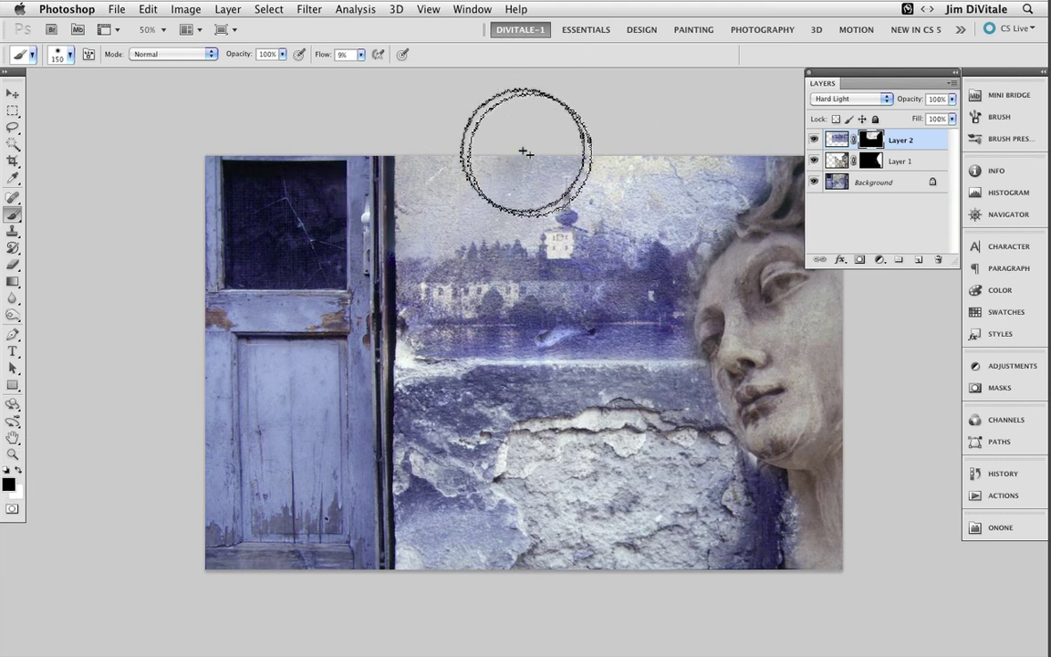
{"action": "mouse_move", "coordinate": [526, 152]}
{"action": "left_mouse_down"}
{"action": "mouse_move", "coordinate": [482, 203]}
{"action": "mouse_move", "coordinate": [771, 152]}
{"action": "mouse_move", "coordinate": [649, 227]}
{"action": "mouse_move", "coordinate": [624, 202]}
{"action": "mouse_move", "coordinate": [507, 151]}
{"action": "mouse_move", "coordinate": [477, 222]}
{"action": "mouse_move", "coordinate": [464, 177]}
{"action": "mouse_move", "coordinate": [412, 166]}
{"action": "mouse_move", "coordinate": [795, 219]}
{"action": "mouse_move", "coordinate": [669, 548]}
{"action": "mouse_move", "coordinate": [430, 491]}
{"action": "mouse_move", "coordinate": [540, 393]}
{"action": "mouse_move", "coordinate": [639, 436]}
{"action": "mouse_move", "coordinate": [617, 456]}
{"action": "mouse_move", "coordinate": [621, 440]}
{"action": "mouse_move", "coordinate": [653, 413]}
{"action": "left_mouse_up"}
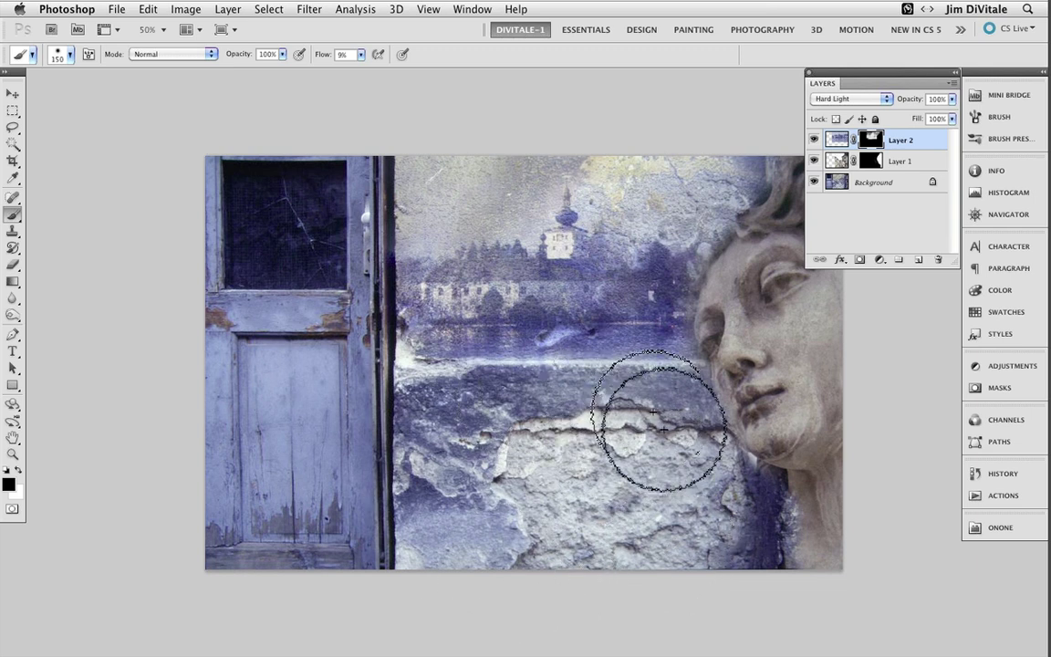
- Leave full screen, open Austria-5.jpg from Bridge in Photoshop, and move its window aside
{"action": "key", "text": "f"}
{"action": "key", "text": "f"}
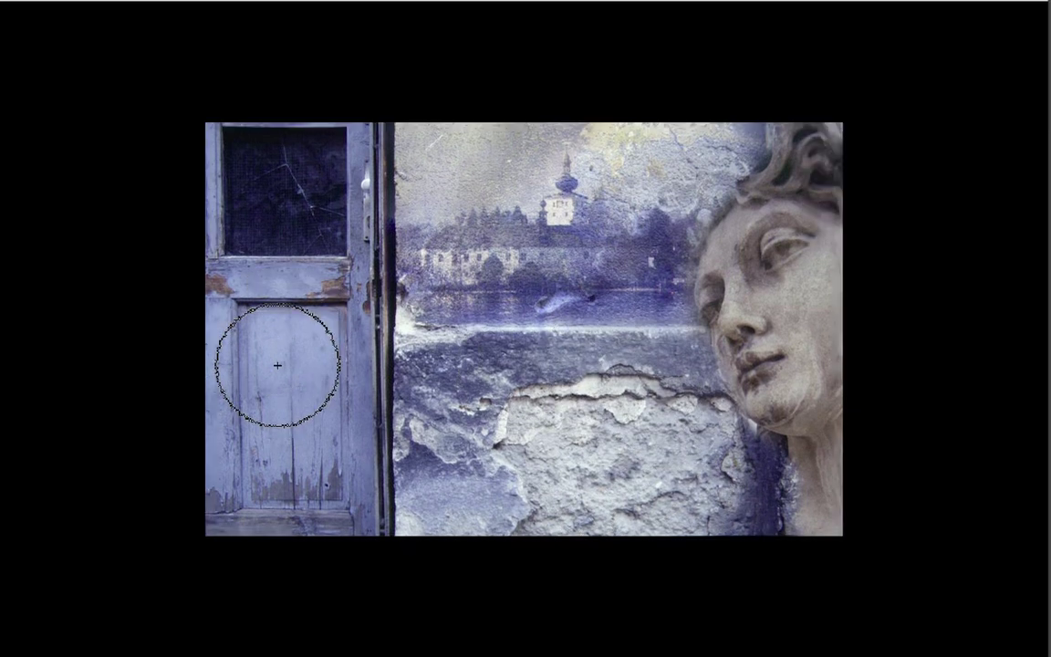
{"action": "key", "text": "f"}
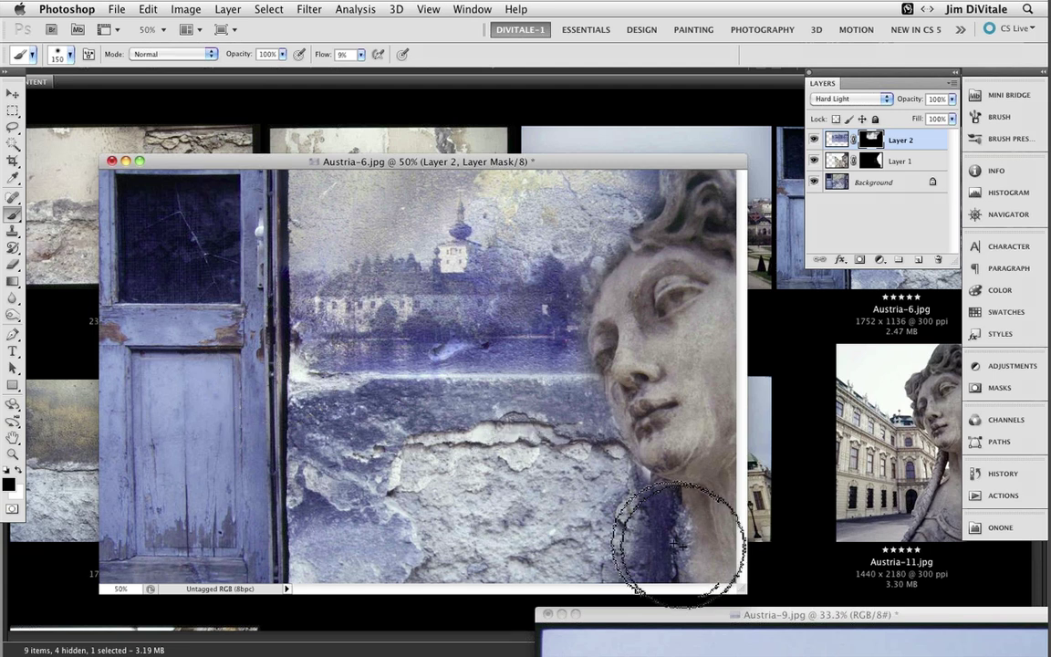
{"action": "key", "text": "super+Tab"}
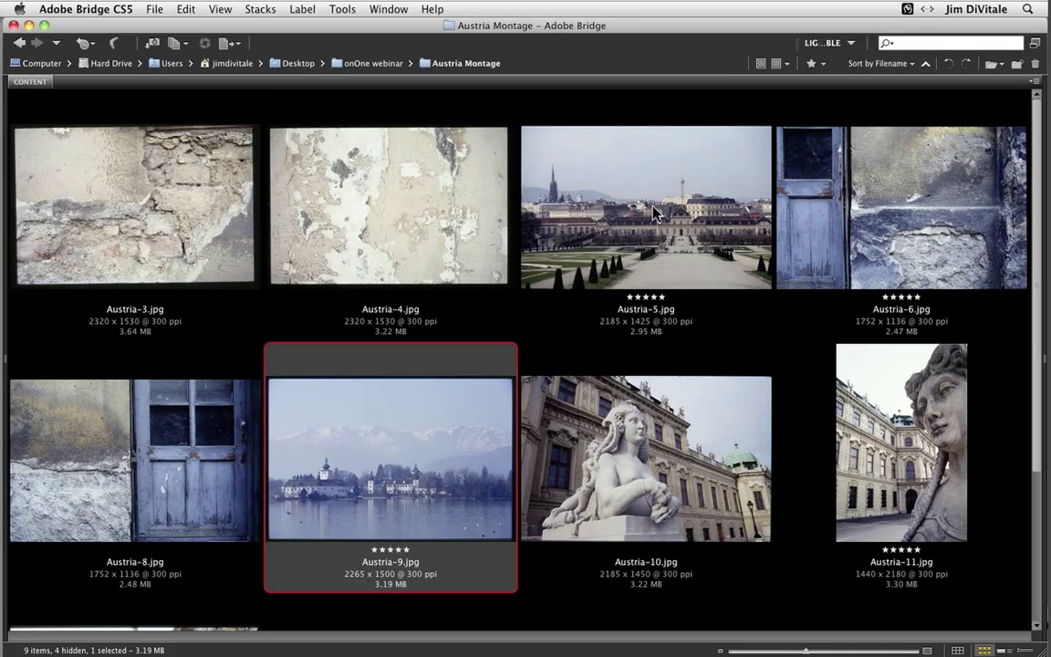
{"action": "double_click", "coordinate": [663, 226]}
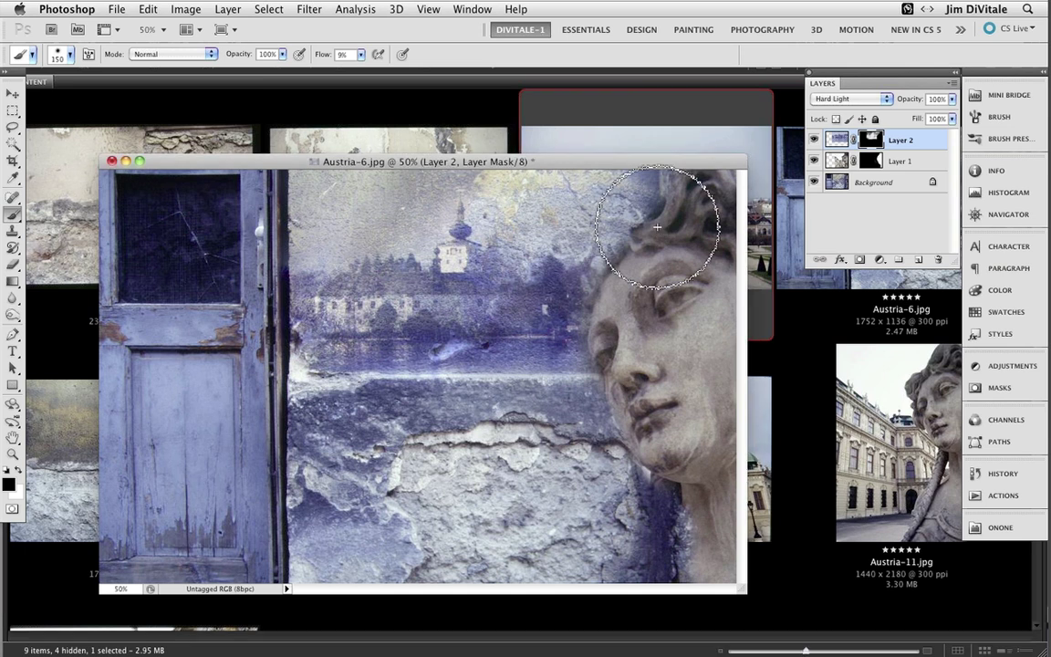
{"action": "mouse_move", "coordinate": [260, 110]}
{"action": "left_mouse_down"}
{"action": "mouse_move", "coordinate": [488, 129]}
{"action": "mouse_move", "coordinate": [694, 257]}
{"action": "left_mouse_up"}
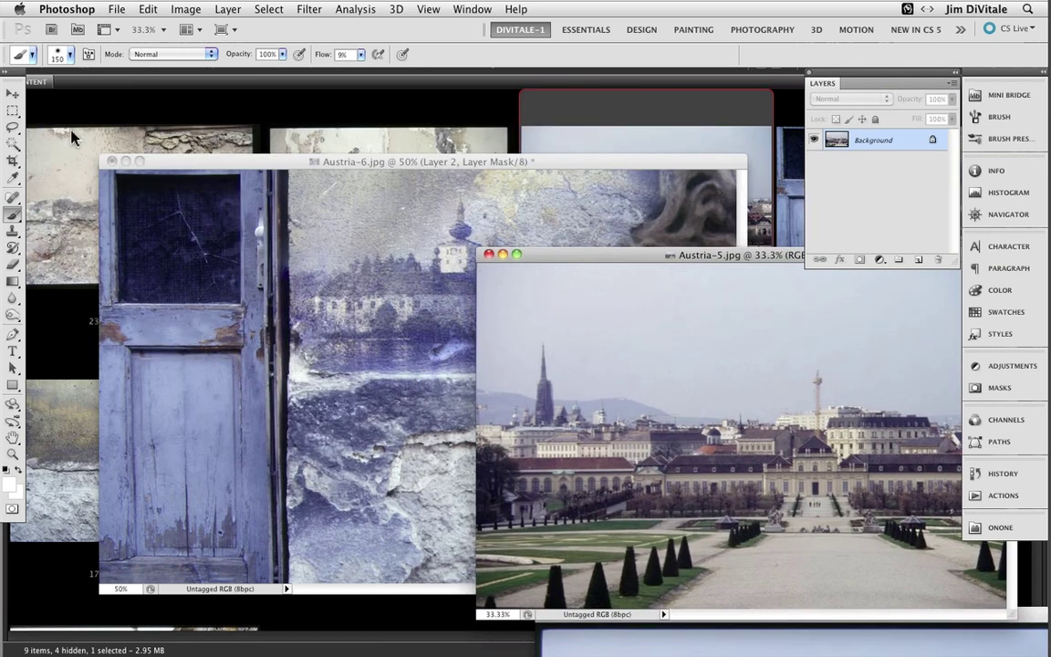
- With the Move tool, arrange both windows and drag the Austria-5 Belvedere photo into the montage as Layer 3
{"action": "left_click", "coordinate": [13, 93]}
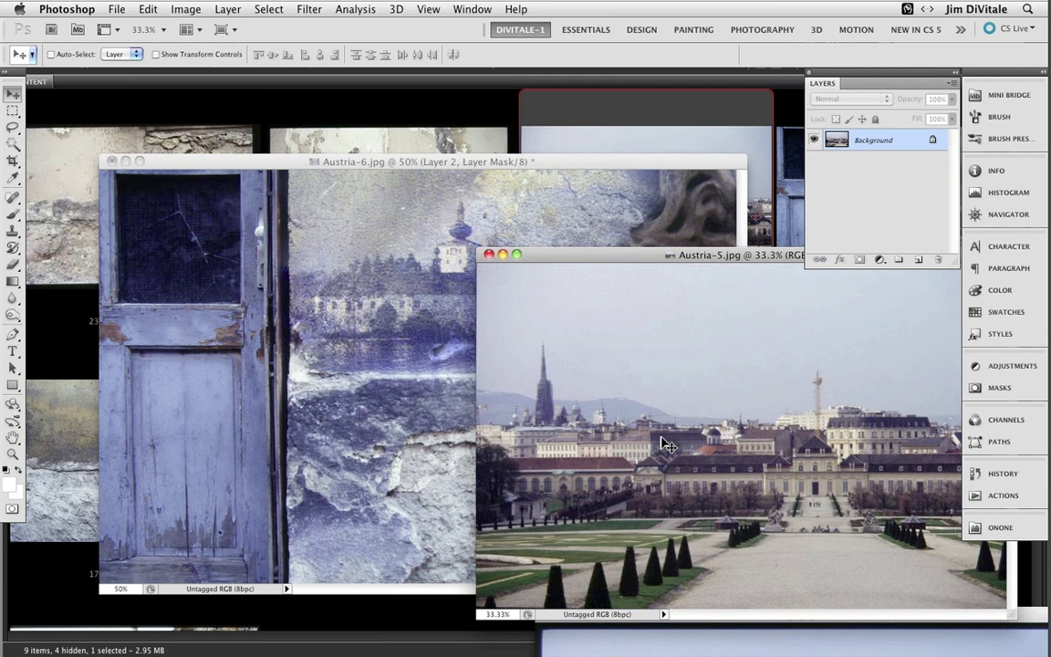
{"action": "left_click", "coordinate": [363, 163]}
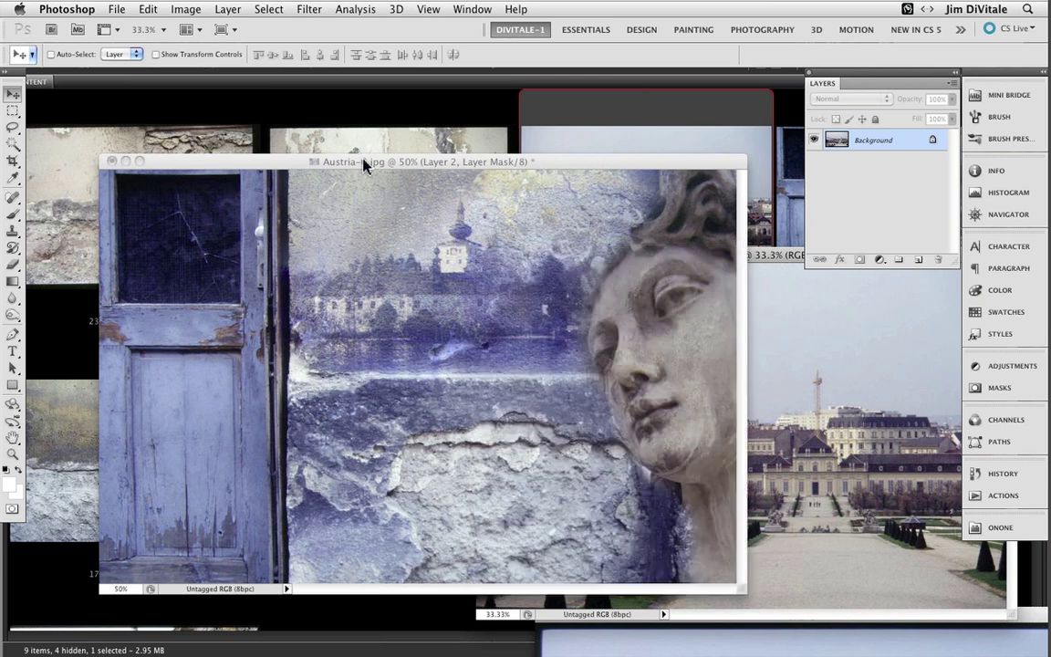
{"action": "left_click_drag", "start_coordinate": [339, 161], "coordinate": [265, 76]}
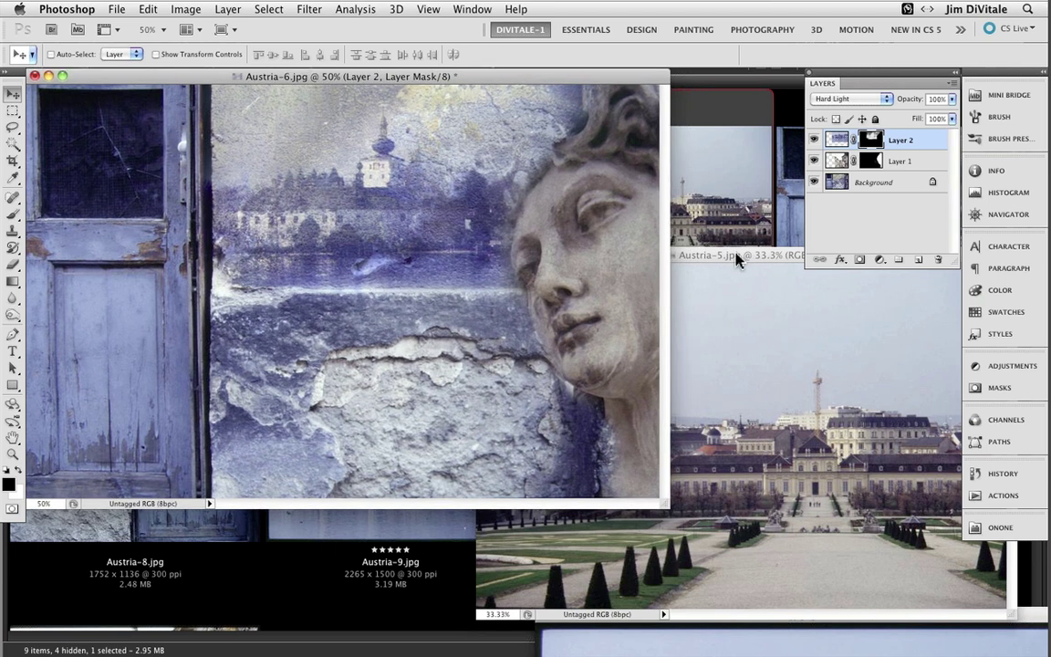
{"action": "left_click_drag", "start_coordinate": [680, 255], "coordinate": [715, 308]}
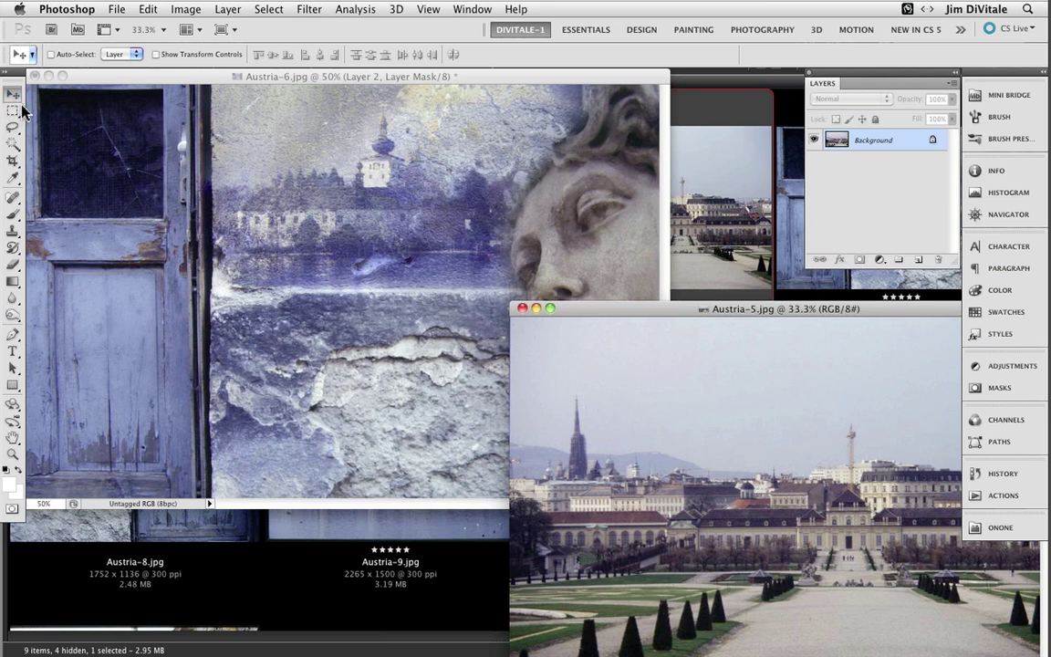
{"action": "left_click_drag", "start_coordinate": [242, 160], "coordinate": [576, 361]}
{"action": "left_click", "coordinate": [395, 420]}
{"action": "left_click_drag", "start_coordinate": [439, 556], "coordinate": [290, 315]}
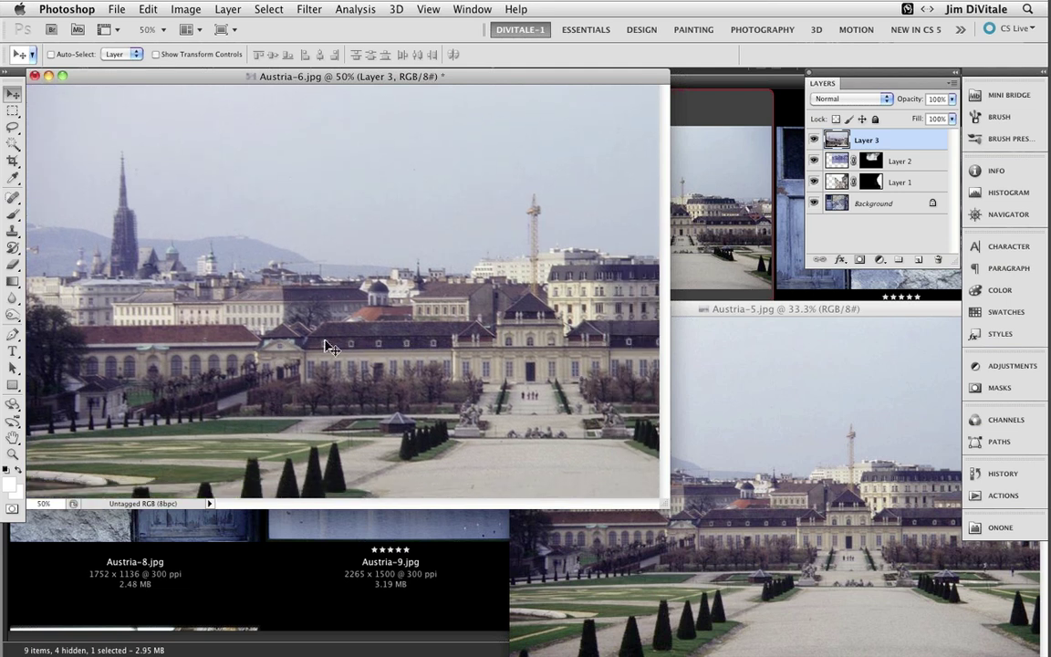
- Zoom out and apply Edit > Free Transform to the Belvedere layer
{"action": "key", "text": "f"}
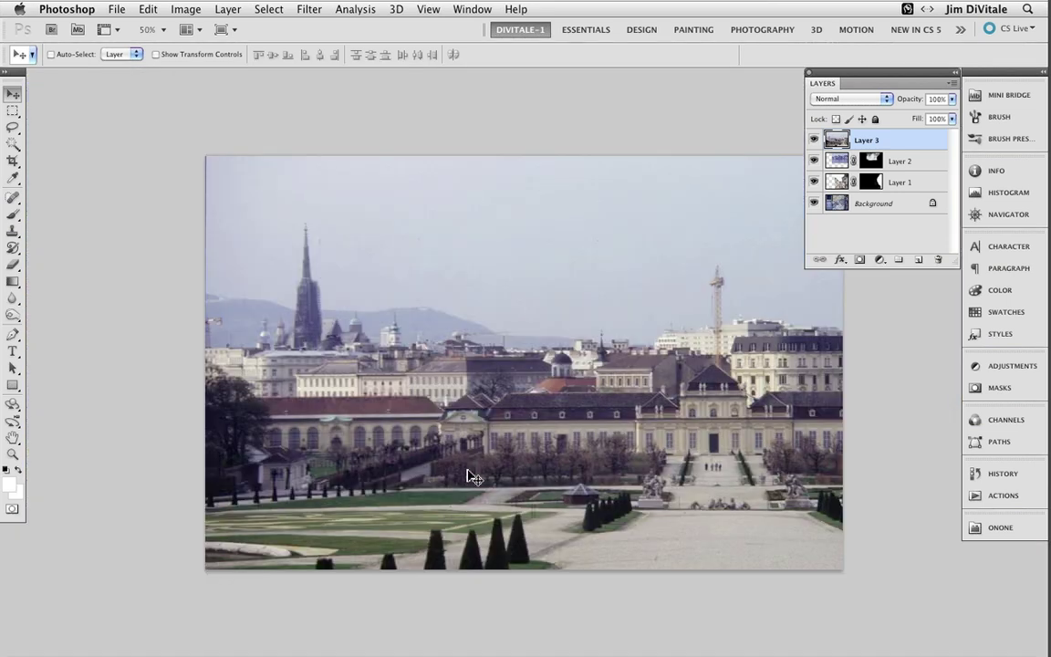
{"action": "key", "text": "super+minus"}
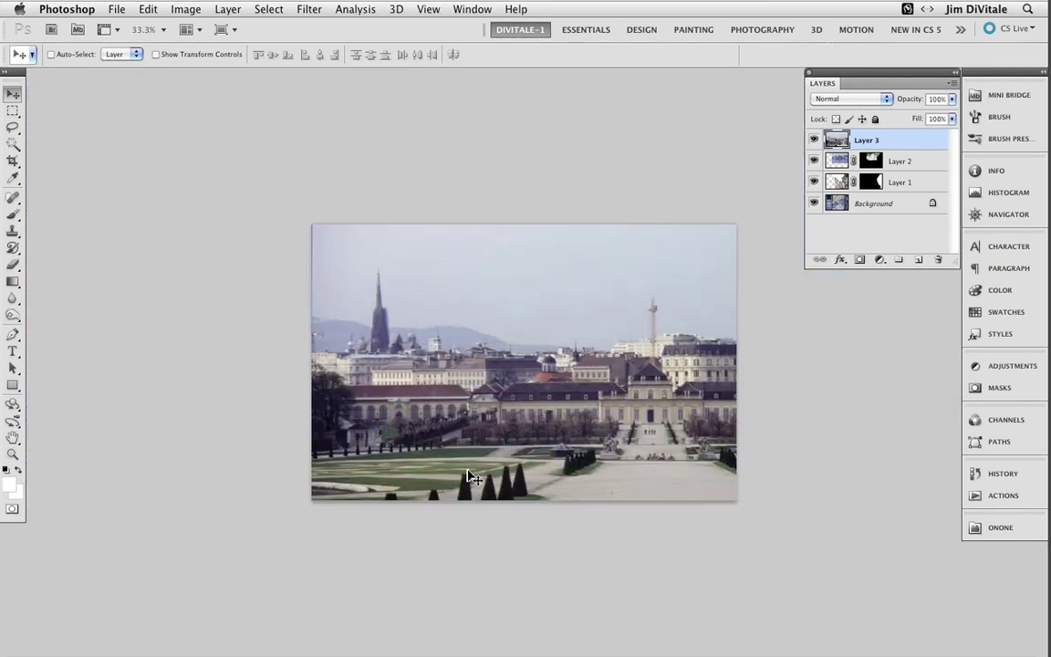
{"action": "left_click", "coordinate": [146, 11]}
{"action": "mouse_move", "coordinate": [168, 337]}
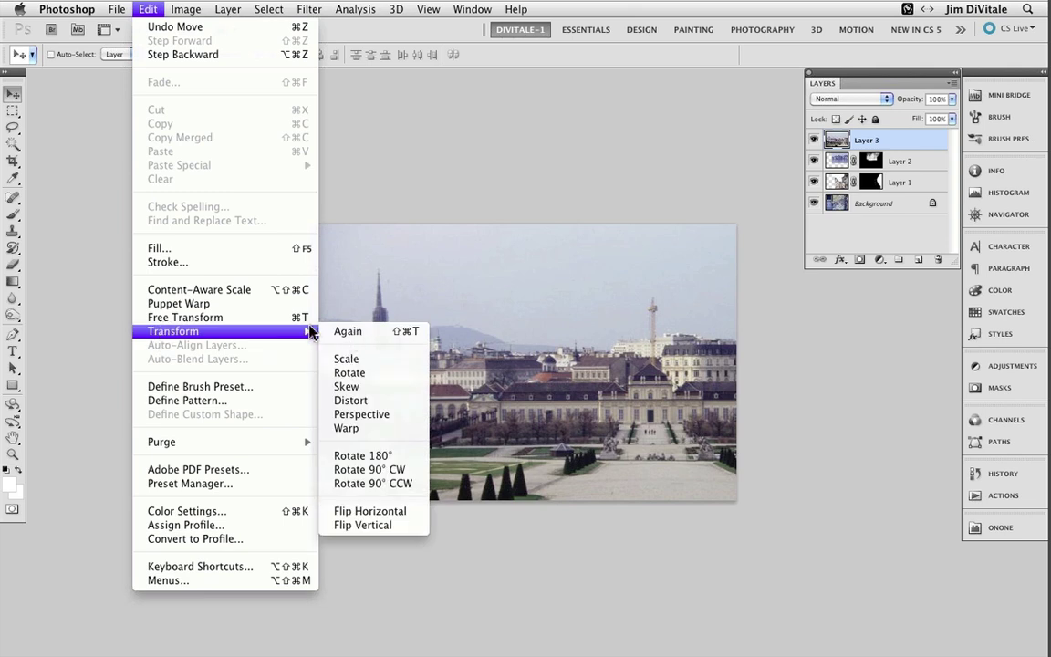
{"action": "mouse_move", "coordinate": [290, 335]}
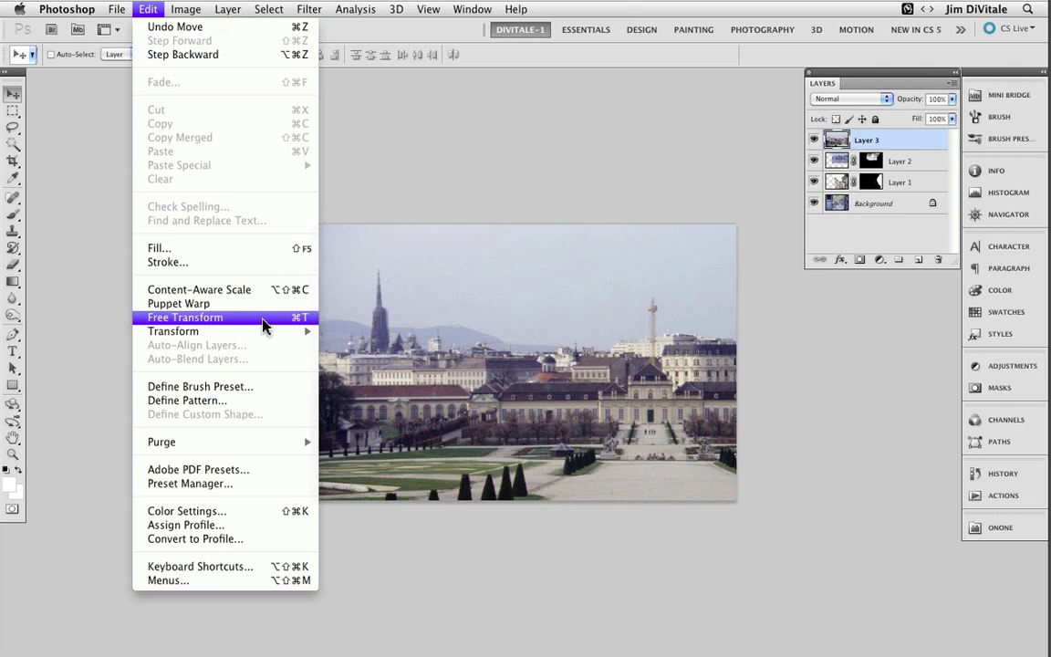
{"action": "left_click", "coordinate": [264, 319]}
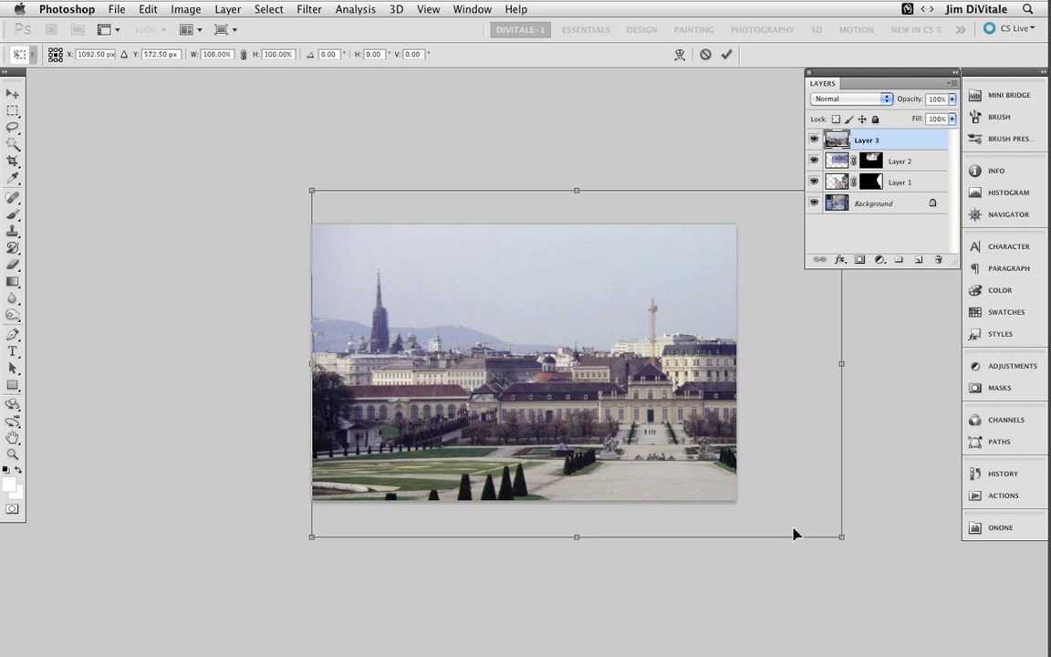
- Scale the Belvedere photo down, position it over the montage's lower centre, and commit the transform
{"action": "left_click_drag", "start_coordinate": [840, 536], "coordinate": [758, 482]}
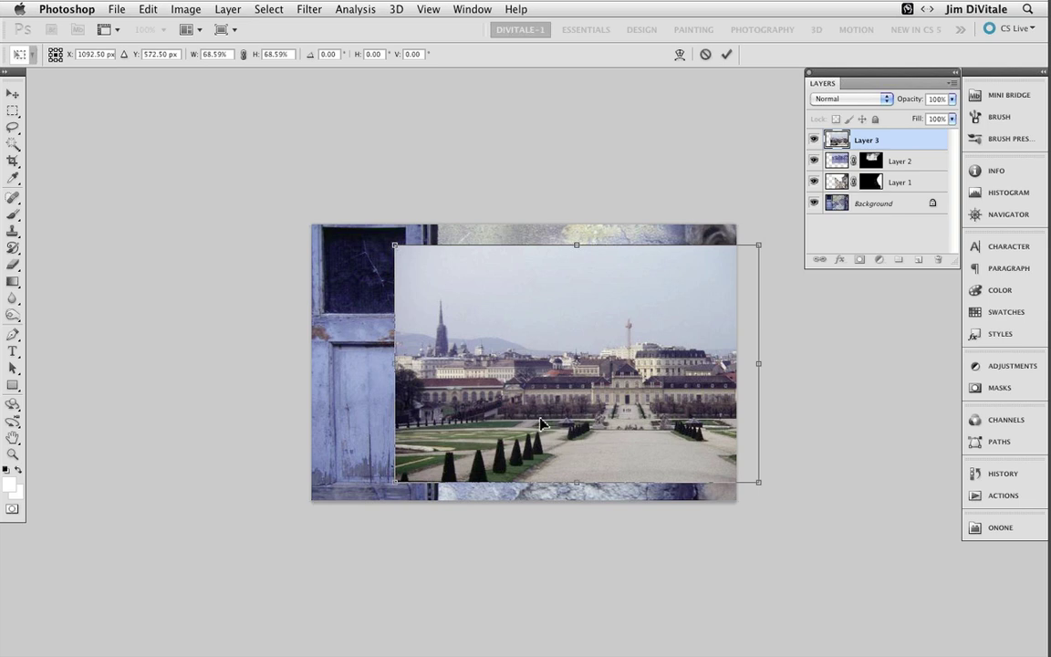
{"action": "left_click_drag", "start_coordinate": [557, 419], "coordinate": [531, 468]}
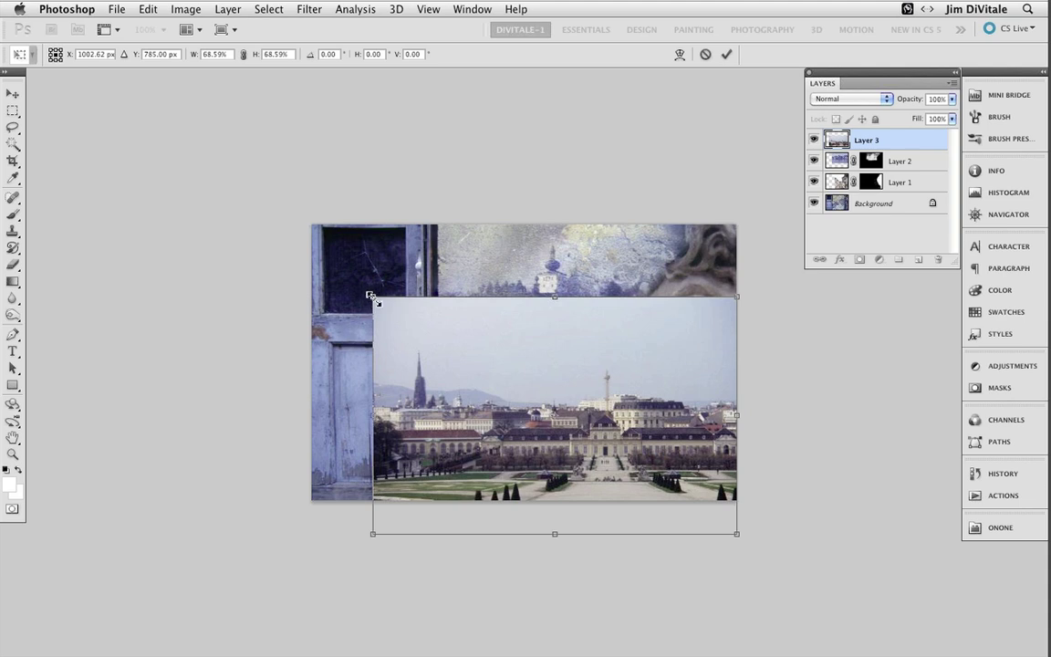
{"action": "left_click_drag", "start_coordinate": [368, 293], "coordinate": [520, 393]}
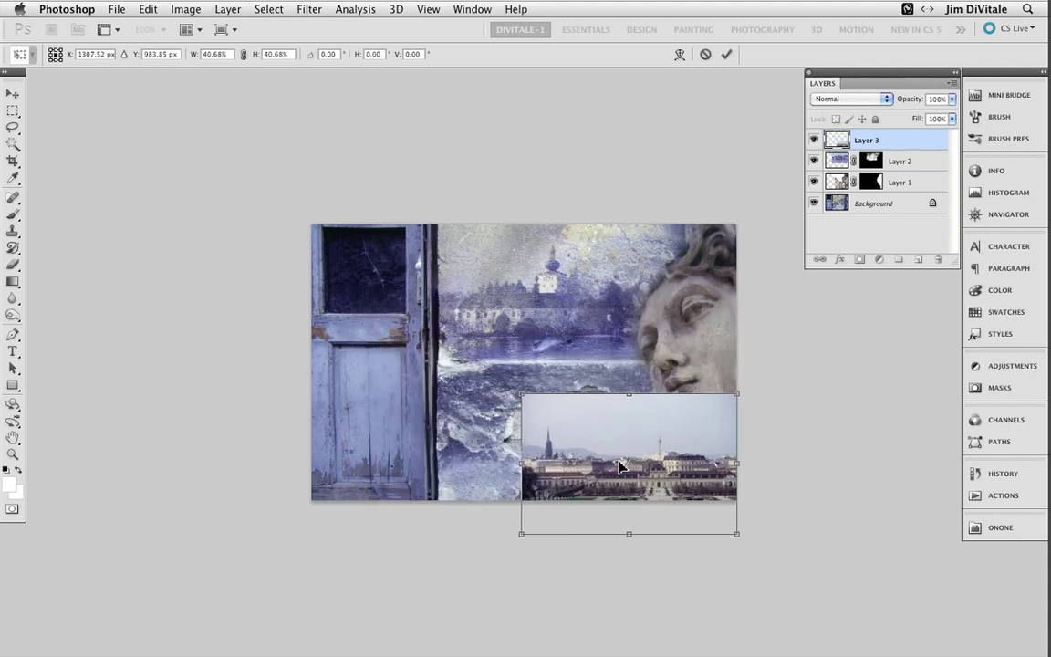
{"action": "left_click_drag", "start_coordinate": [602, 456], "coordinate": [509, 413]}
{"action": "key", "text": "super+z"}
{"action": "left_click_drag", "start_coordinate": [511, 389], "coordinate": [557, 389]}
{"action": "left_click_drag", "start_coordinate": [520, 394], "coordinate": [429, 331]}
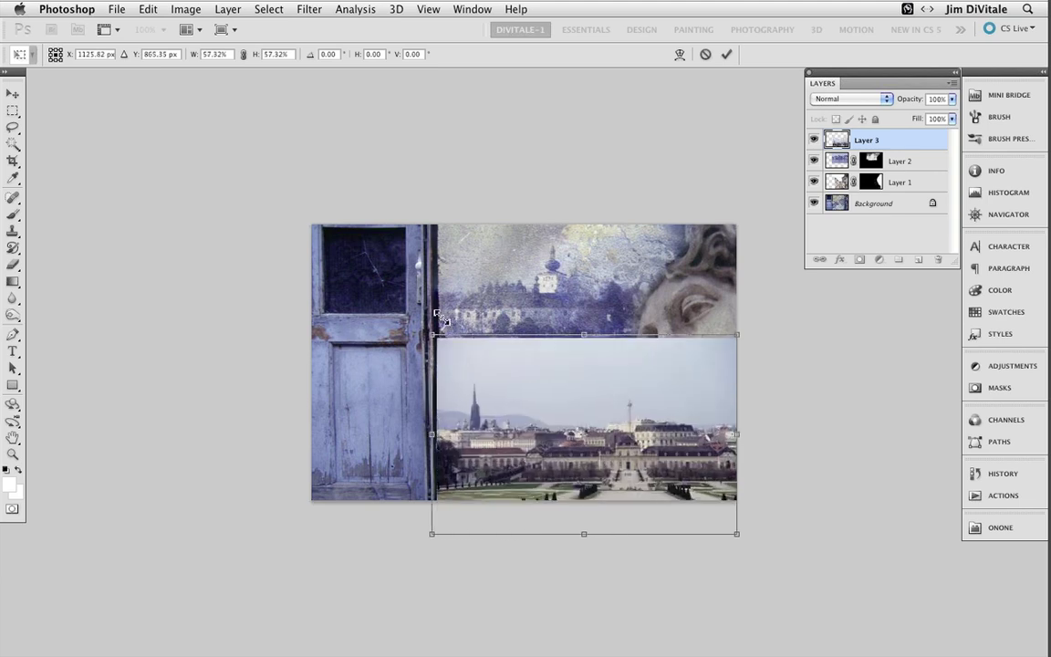
{"action": "left_click_drag", "start_coordinate": [553, 448], "coordinate": [512, 435]}
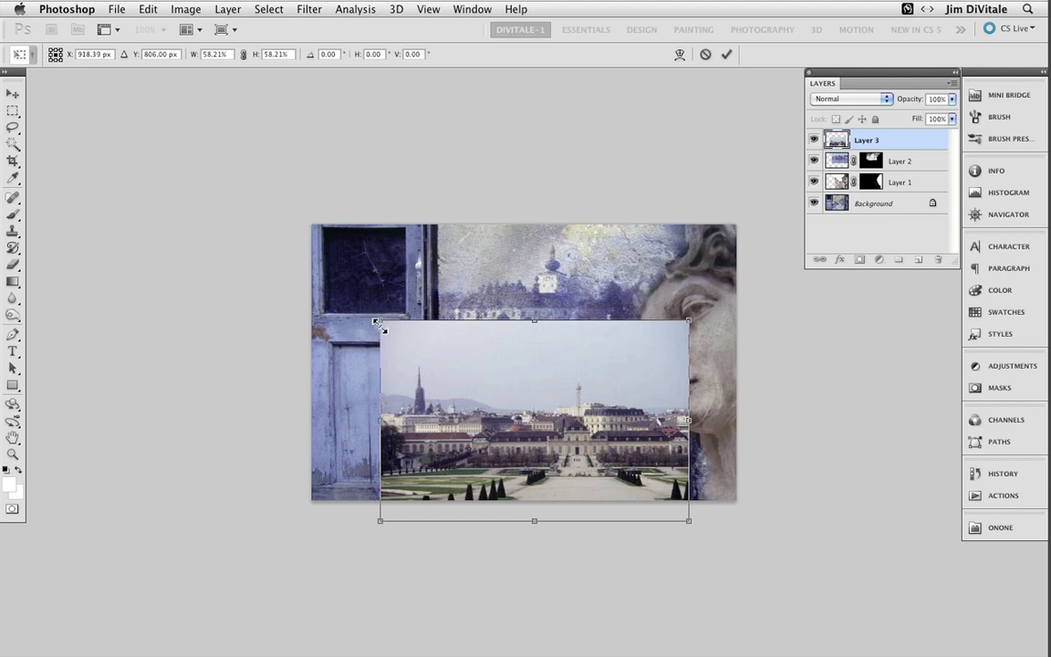
{"action": "left_click_drag", "start_coordinate": [374, 316], "coordinate": [362, 308]}
{"action": "key", "text": "Return"}
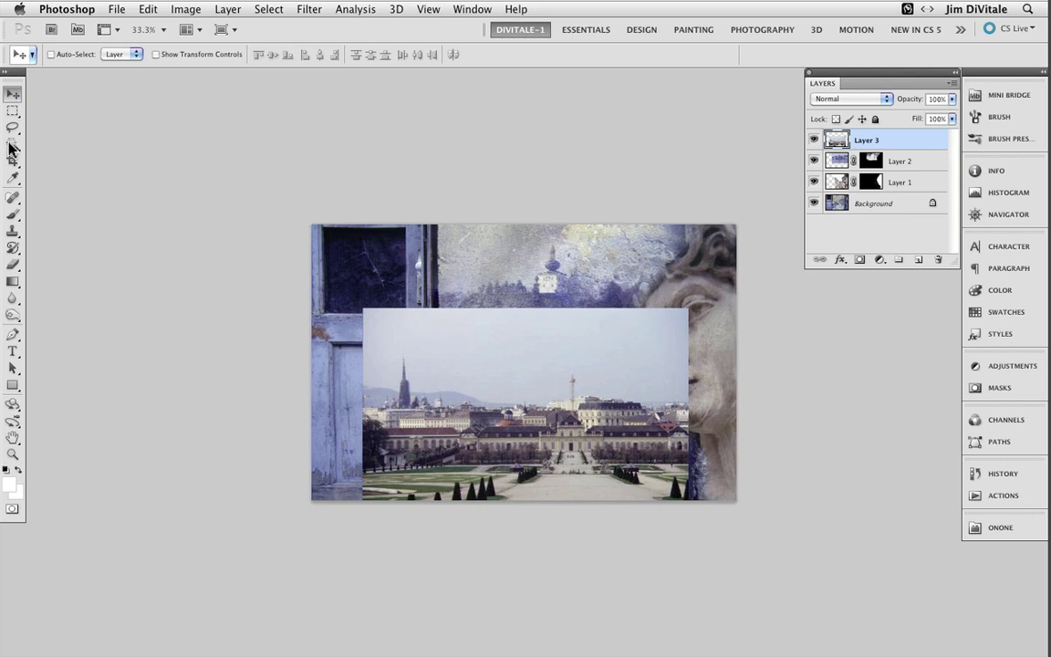
- Cycle Layer 3's blend mode through options such as Multiply and Color Dodge
{"action": "key", "text": "shift+plus"}
{"action": "key", "text": "shift+plus"}
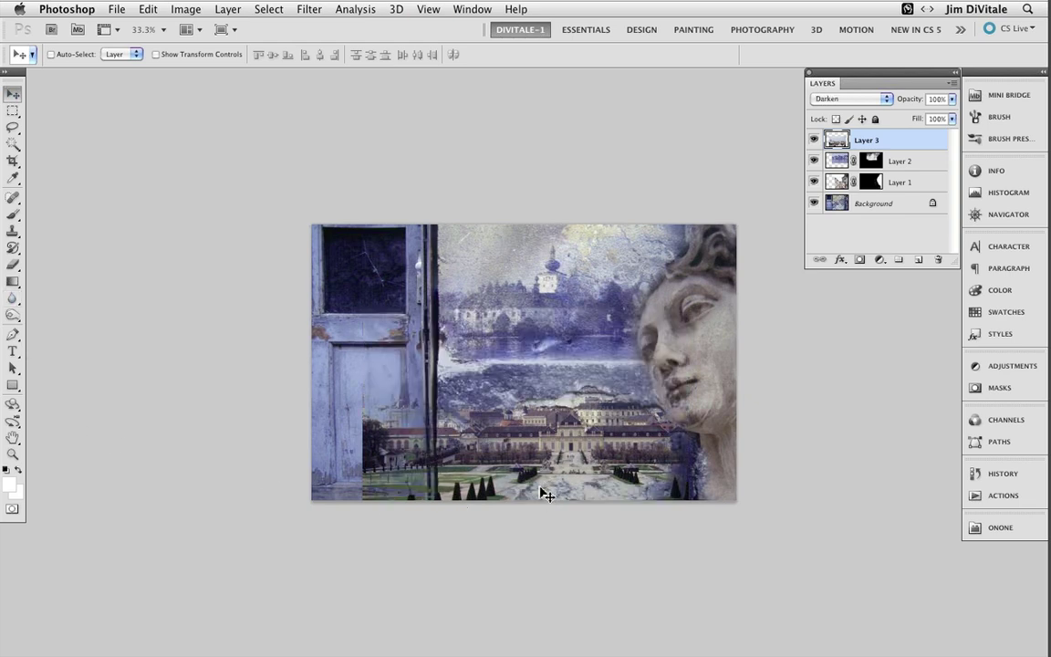
{"action": "key", "text": "super+plus"}
{"action": "key", "text": "super+plus"}
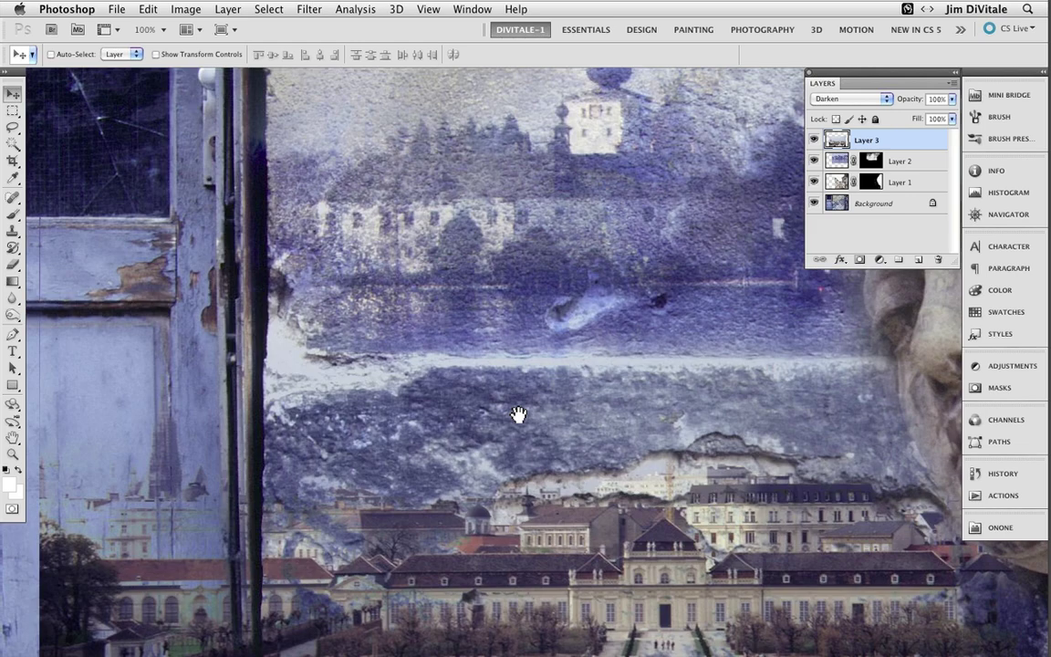
{"action": "left_click_drag", "start_coordinate": [518, 414], "coordinate": [298, 265]}
{"action": "key", "text": "super+minus"}
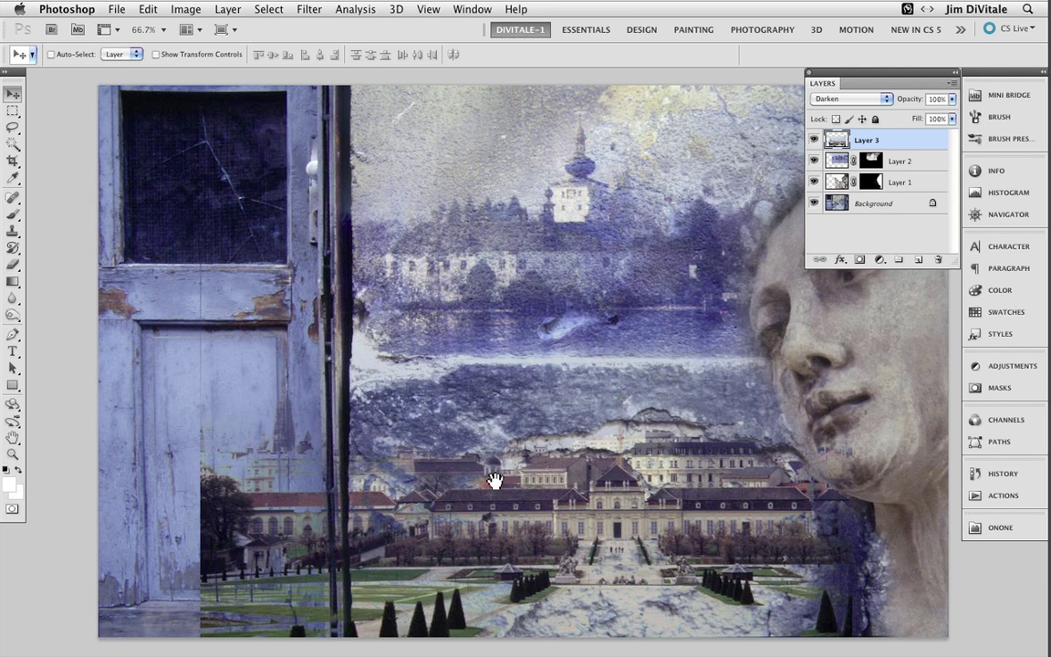
{"action": "left_click_drag", "start_coordinate": [495, 481], "coordinate": [340, 507]}
{"action": "key", "text": "shift+plus"}
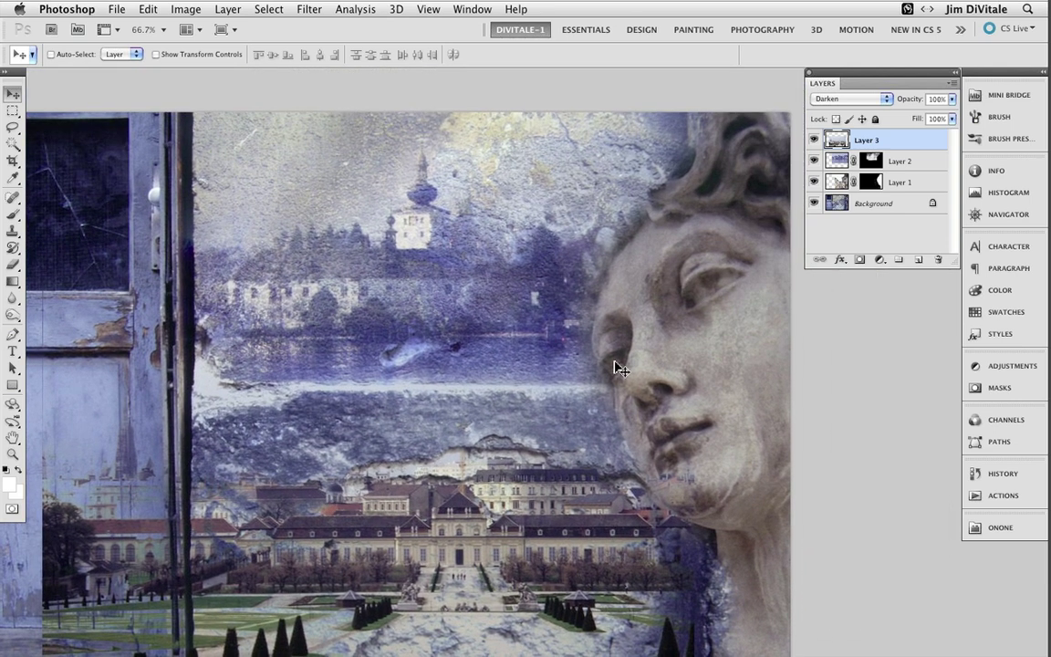
{"action": "key", "text": "shift+plus"}
{"action": "key", "text": "shift+plus"}
{"action": "key", "text": "shift+plus"}
{"action": "key", "text": "shift+plus"}
{"action": "key", "text": "shift+plus"}
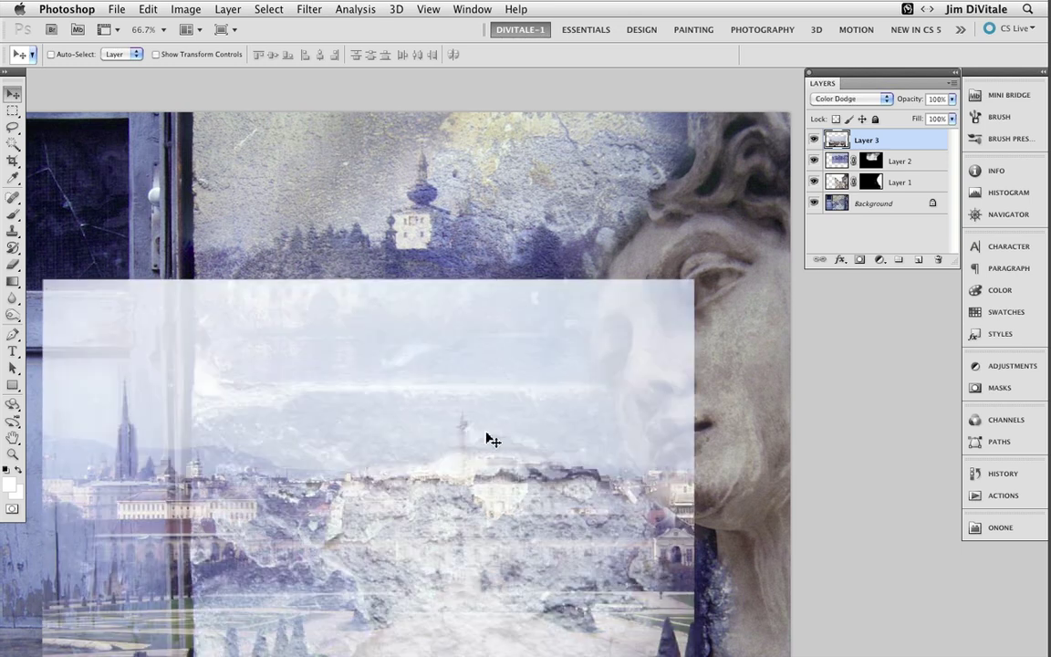
{"action": "key", "text": "shift+plus"}
{"action": "key", "text": "shift+plus"}
{"action": "key", "text": "shift+plus"}
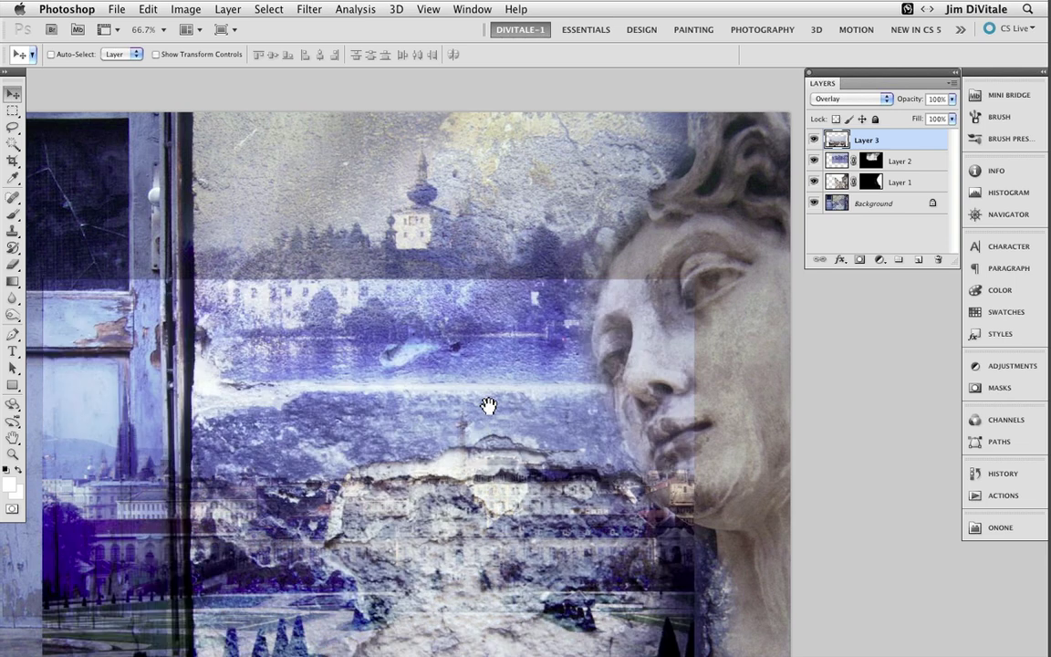
- Move the palace image up about 40 px and settle Layer 3 on the Hard Light blend
{"action": "left_click_drag", "start_coordinate": [488, 405], "coordinate": [564, 333]}
{"action": "key", "text": "shift+plus"}
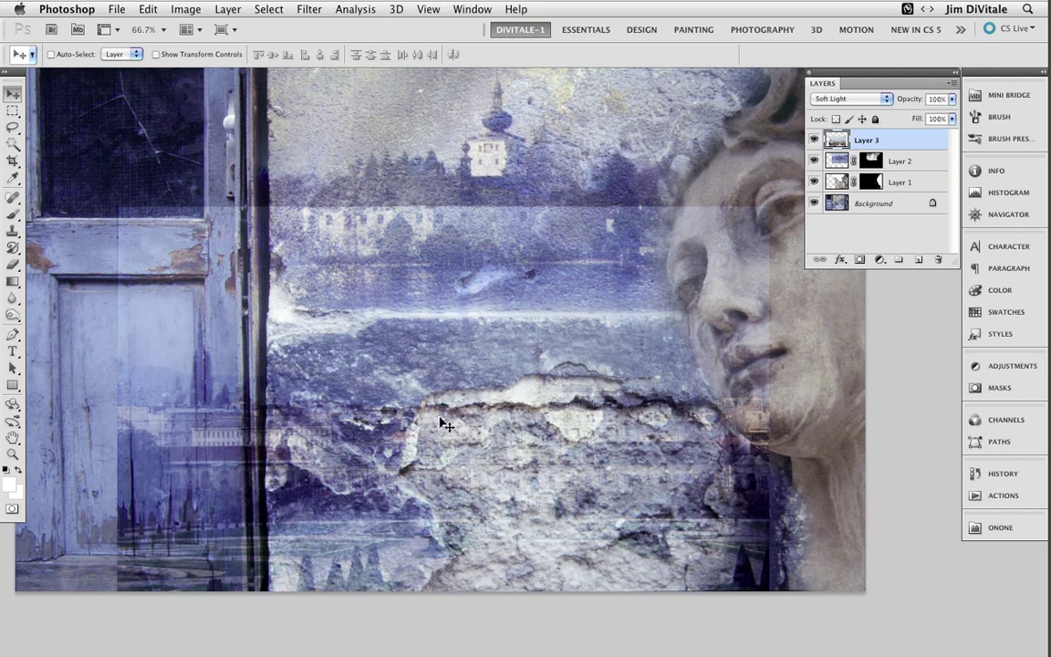
{"action": "left_click_drag", "start_coordinate": [442, 421], "coordinate": [475, 402]}
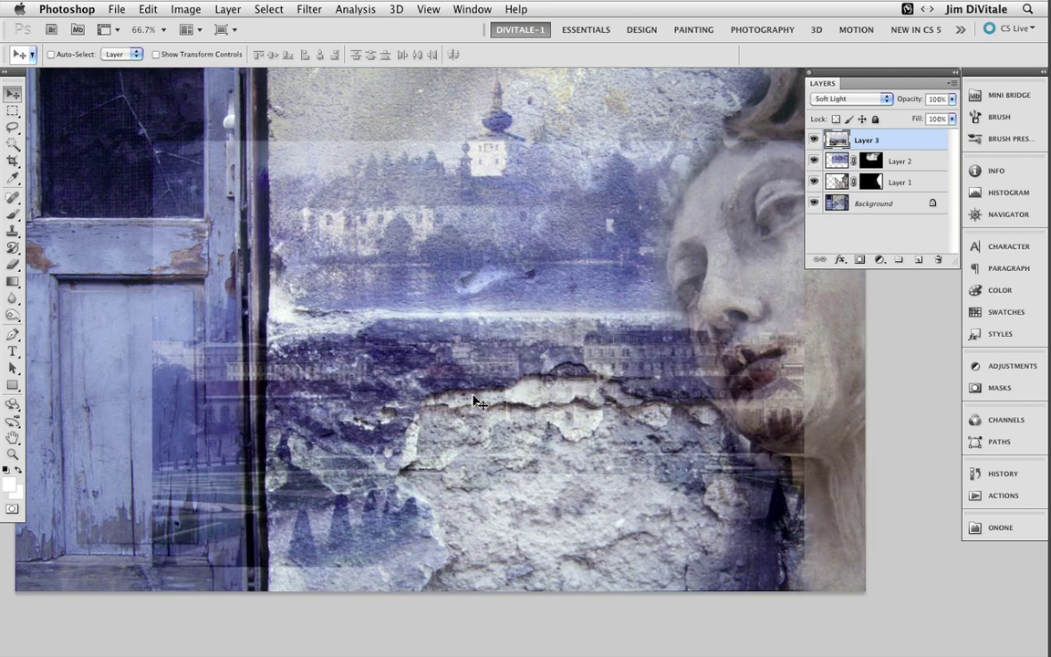
{"action": "key", "text": "shift+plus"}
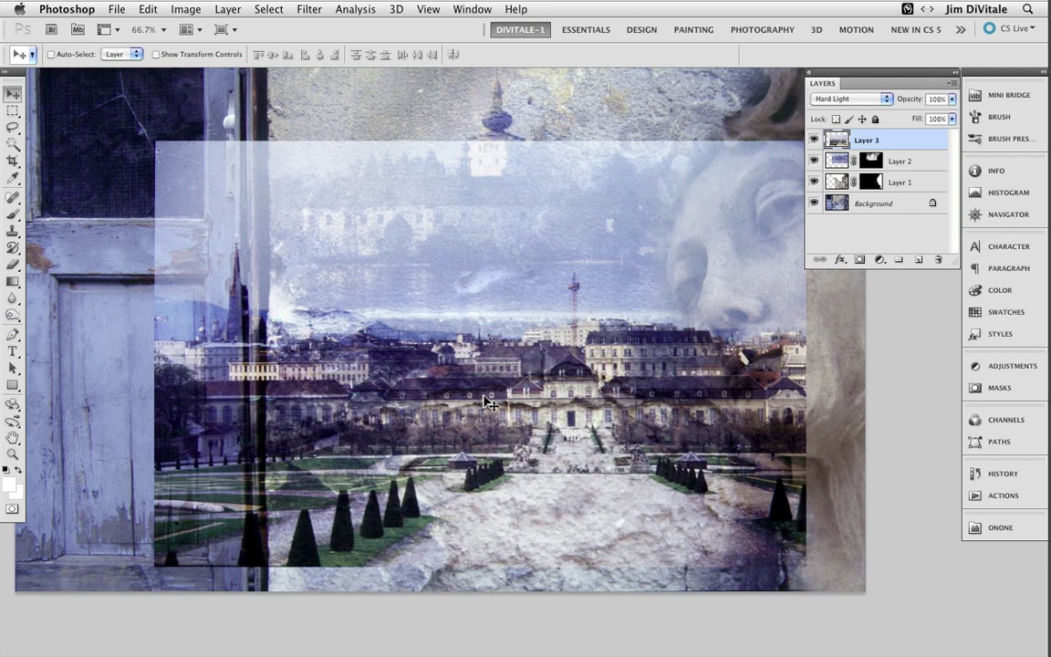
{"action": "key", "text": "shift+plus"}
{"action": "key", "text": "shift+plus"}
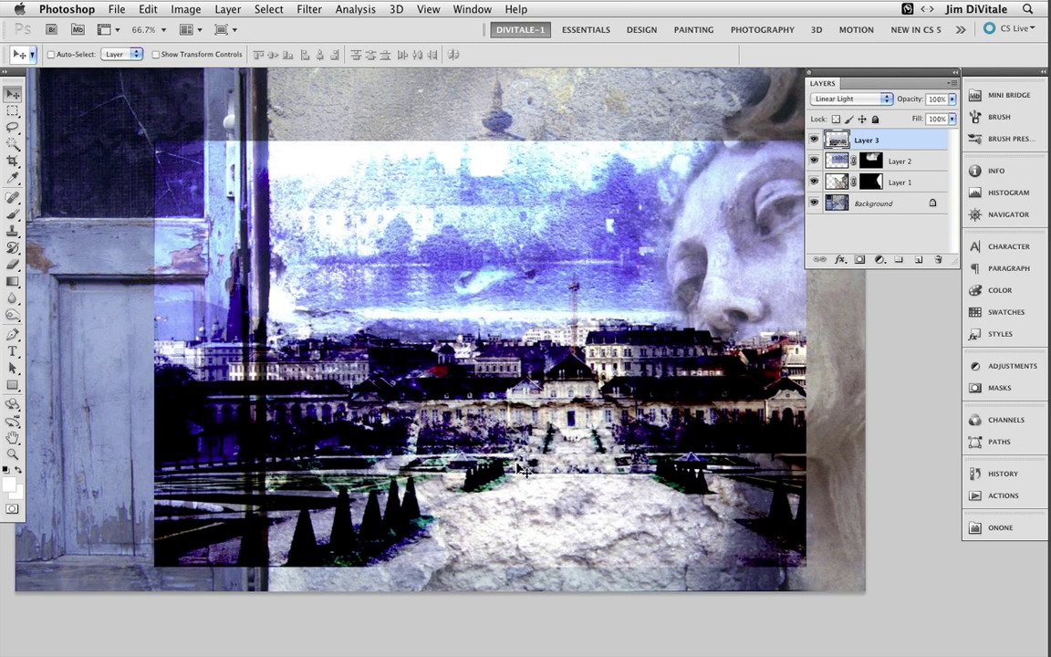
{"action": "key", "text": "shift+plus"}
{"action": "key", "text": "shift+plus"}
{"action": "key", "text": "shift+plus"}
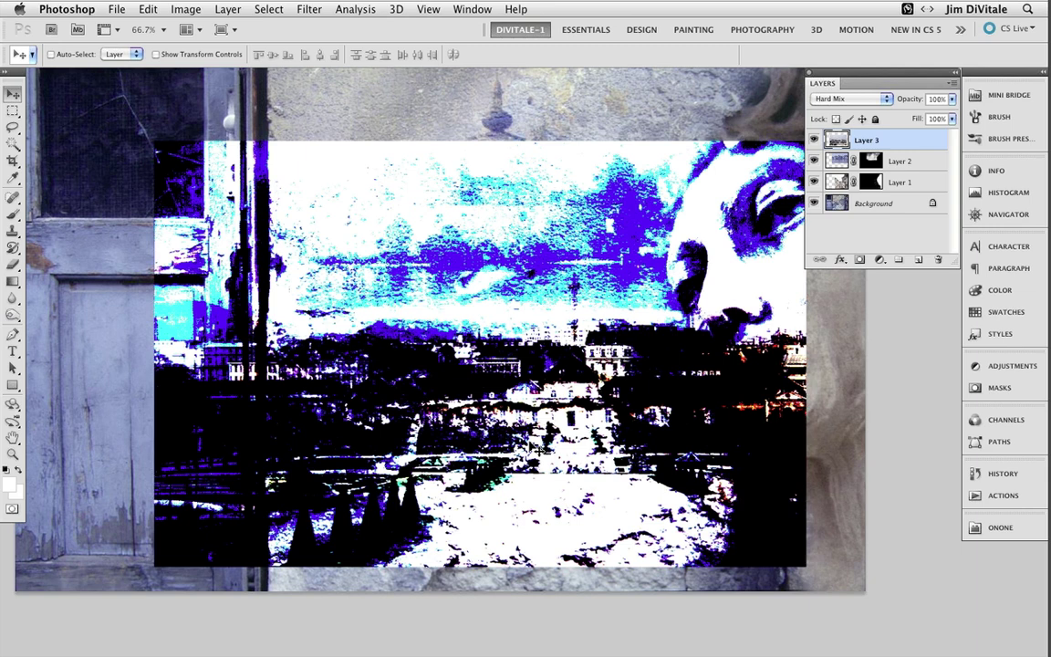
{"action": "key", "text": "shift+minus"}
{"action": "key", "text": "shift+minus"}
{"action": "key", "text": "shift+minus"}
{"action": "key", "text": "shift+minus"}
{"action": "key", "text": "shift+minus"}
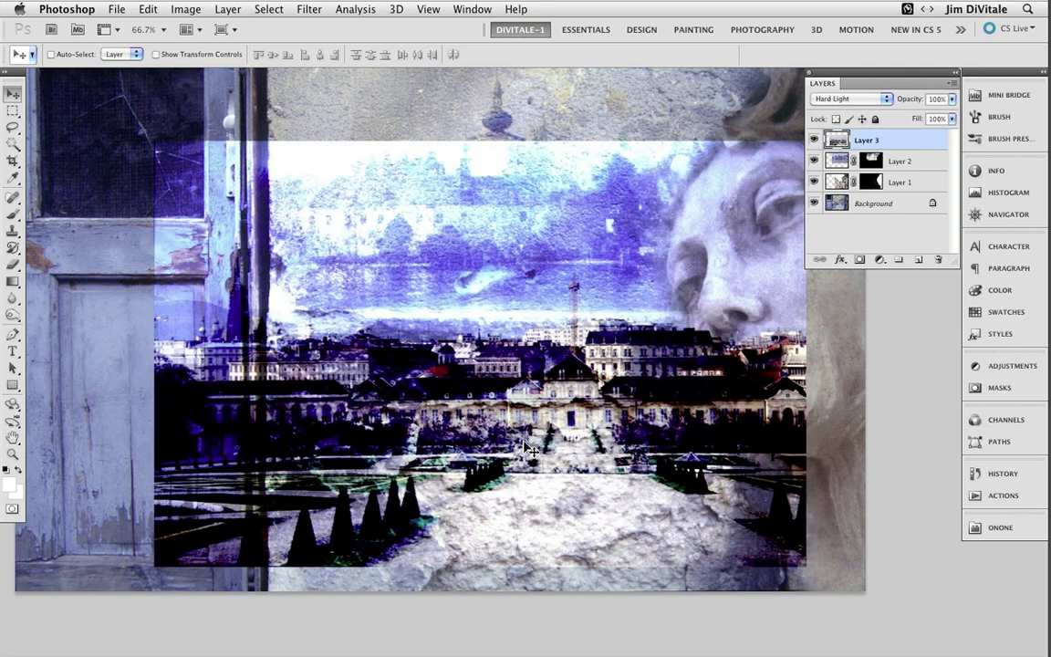
{"action": "key", "text": "shift+plus"}
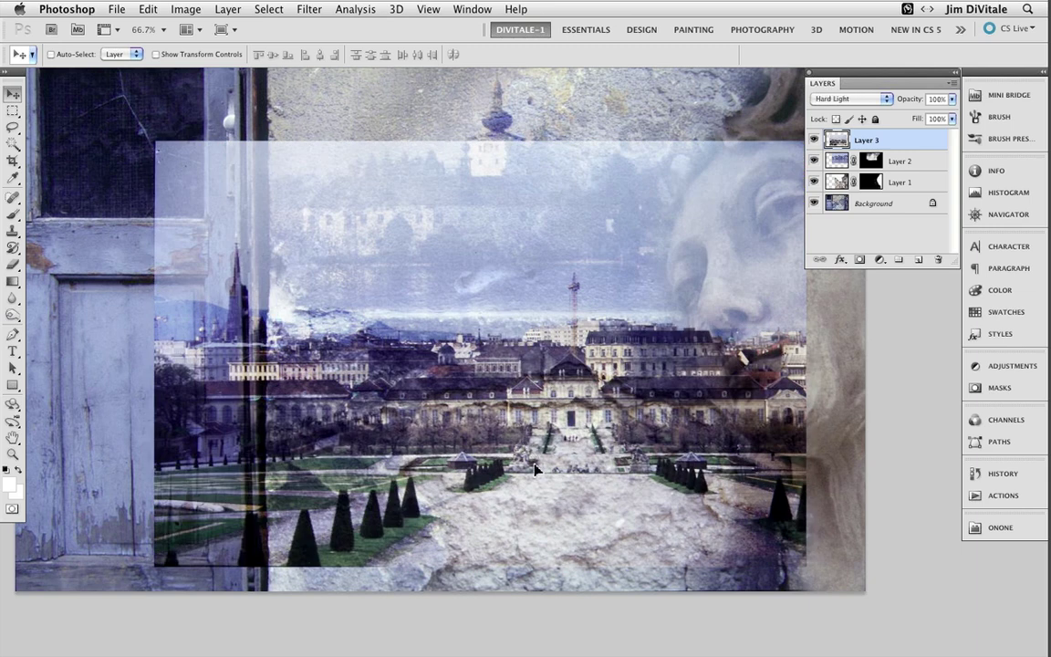
- Nudge the palace image into place and set Layer 3's opacity to 85%
{"action": "left_click_drag", "start_coordinate": [531, 459], "coordinate": [515, 477]}
{"action": "mouse_move", "coordinate": [911, 101]}
{"action": "left_mouse_down"}
{"action": "mouse_move", "coordinate": [893, 101]}
{"action": "mouse_move", "coordinate": [913, 102]}
{"action": "mouse_move", "coordinate": [903, 98]}
{"action": "left_mouse_up"}
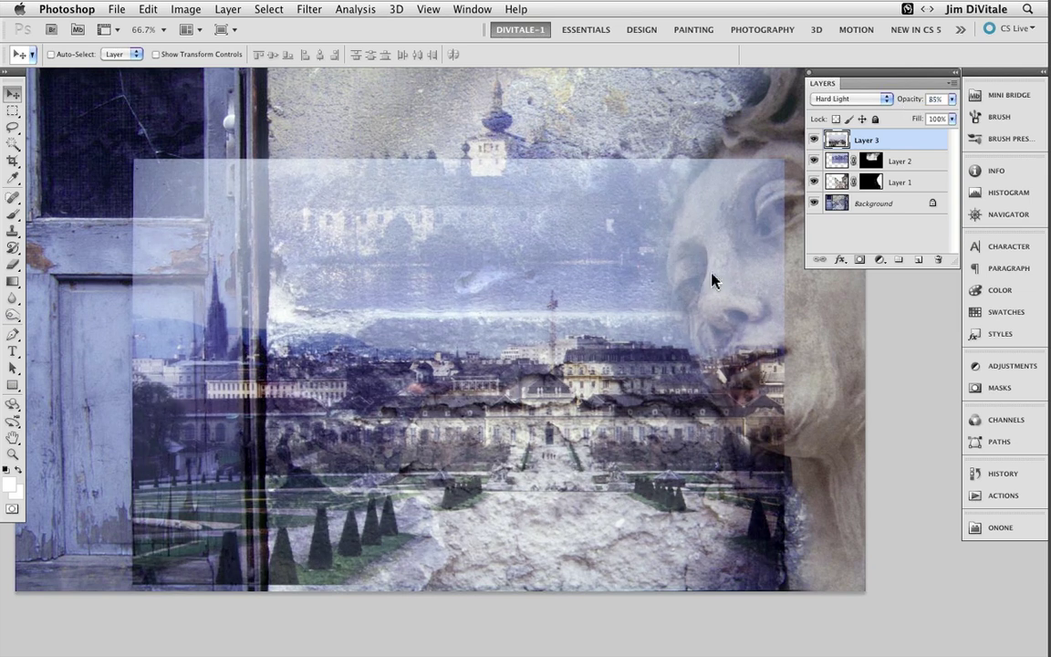
{"action": "mouse_move", "coordinate": [484, 421]}
{"action": "left_mouse_down"}
{"action": "mouse_move", "coordinate": [489, 395]}
{"action": "mouse_move", "coordinate": [497, 439]}
{"action": "left_mouse_up"}
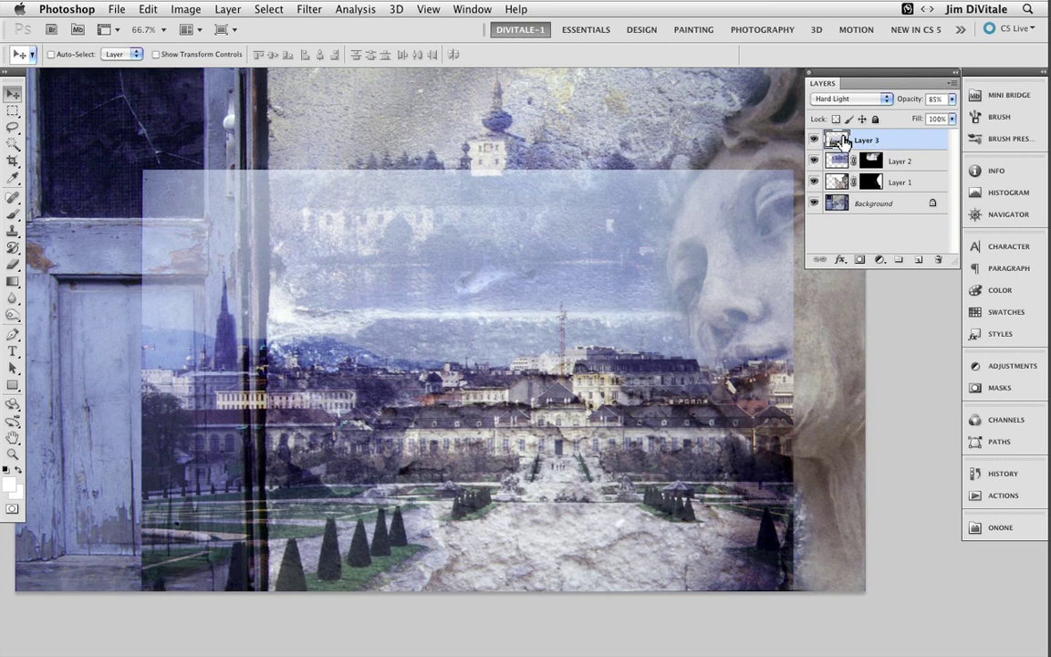
- Add a black mask to Layer 3 and paint white at low flow to reveal the town and cone-tree garden
{"action": "left_click", "coordinate": [860, 261], "text": "alt"}
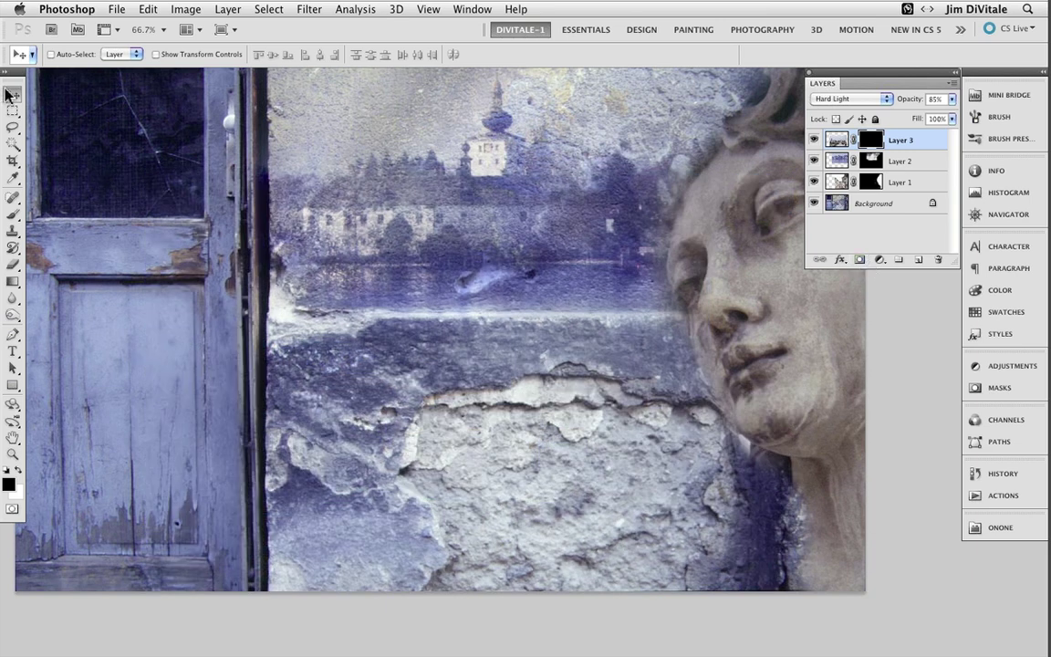
{"action": "left_click", "coordinate": [13, 217]}
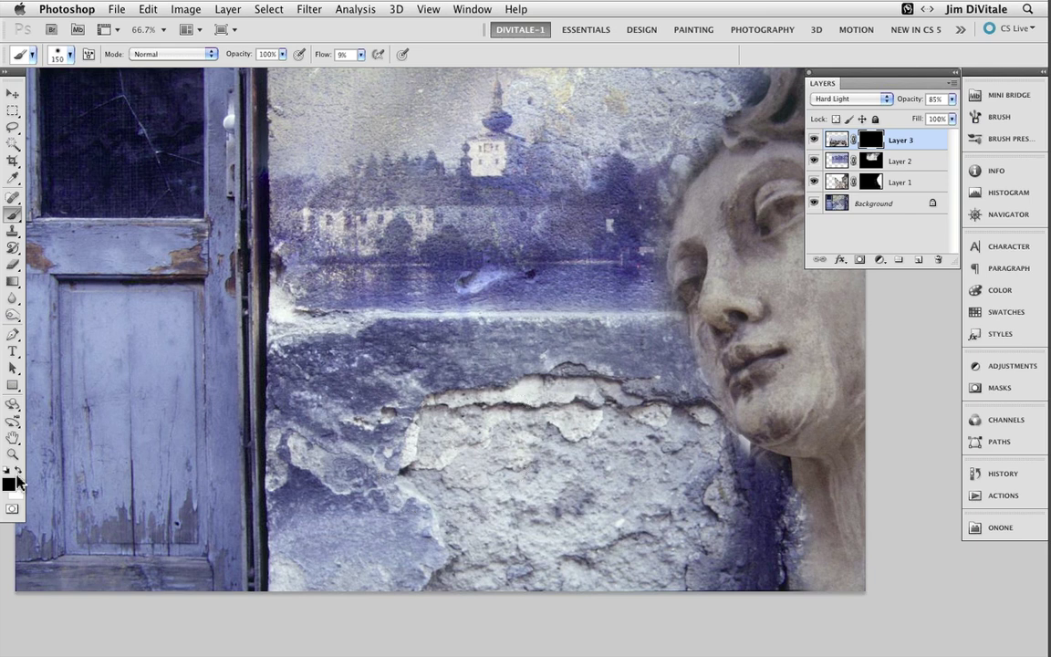
{"action": "key", "text": "x"}
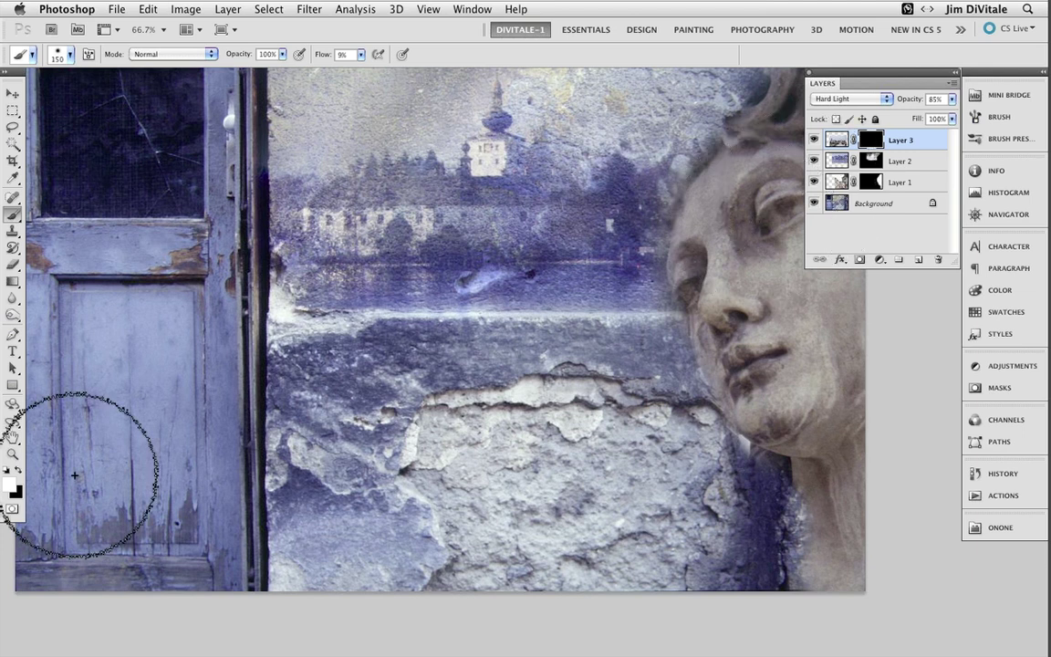
{"action": "mouse_move", "coordinate": [497, 410]}
{"action": "left_mouse_down"}
{"action": "mouse_move", "coordinate": [615, 493]}
{"action": "mouse_move", "coordinate": [586, 469]}
{"action": "mouse_move", "coordinate": [739, 469]}
{"action": "mouse_move", "coordinate": [677, 554]}
{"action": "mouse_move", "coordinate": [603, 582]}
{"action": "mouse_move", "coordinate": [457, 469]}
{"action": "mouse_move", "coordinate": [421, 373]}
{"action": "left_mouse_up"}
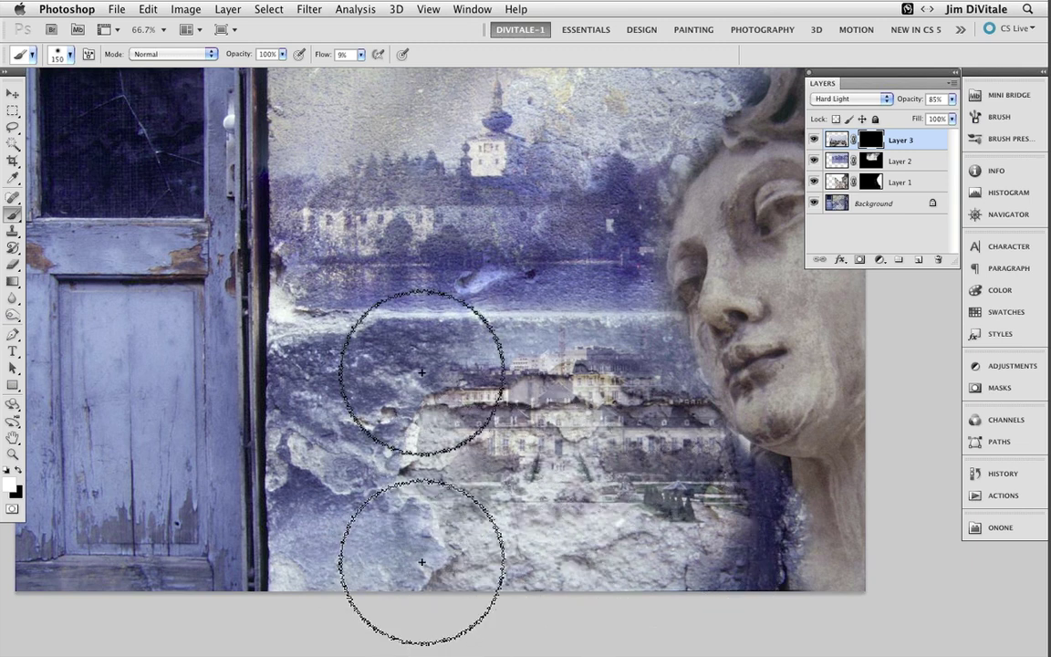
{"action": "left_click_drag", "start_coordinate": [322, 55], "coordinate": [331, 57]}
{"action": "mouse_move", "coordinate": [374, 529]}
{"action": "left_mouse_down"}
{"action": "mouse_move", "coordinate": [340, 586]}
{"action": "mouse_move", "coordinate": [292, 563]}
{"action": "mouse_move", "coordinate": [563, 527]}
{"action": "mouse_move", "coordinate": [423, 541]}
{"action": "mouse_move", "coordinate": [615, 329]}
{"action": "mouse_move", "coordinate": [673, 447]}
{"action": "mouse_move", "coordinate": [775, 555]}
{"action": "mouse_move", "coordinate": [744, 632]}
{"action": "mouse_move", "coordinate": [634, 394]}
{"action": "mouse_move", "coordinate": [558, 300]}
{"action": "mouse_move", "coordinate": [461, 388]}
{"action": "mouse_move", "coordinate": [293, 434]}
{"action": "mouse_move", "coordinate": [258, 423]}
{"action": "mouse_move", "coordinate": [322, 394]}
{"action": "mouse_move", "coordinate": [566, 566]}
{"action": "mouse_move", "coordinate": [785, 566]}
{"action": "mouse_move", "coordinate": [746, 547]}
{"action": "mouse_move", "coordinate": [390, 556]}
{"action": "mouse_move", "coordinate": [648, 351]}
{"action": "mouse_move", "coordinate": [348, 330]}
{"action": "mouse_move", "coordinate": [664, 331]}
{"action": "mouse_move", "coordinate": [347, 353]}
{"action": "left_mouse_up"}
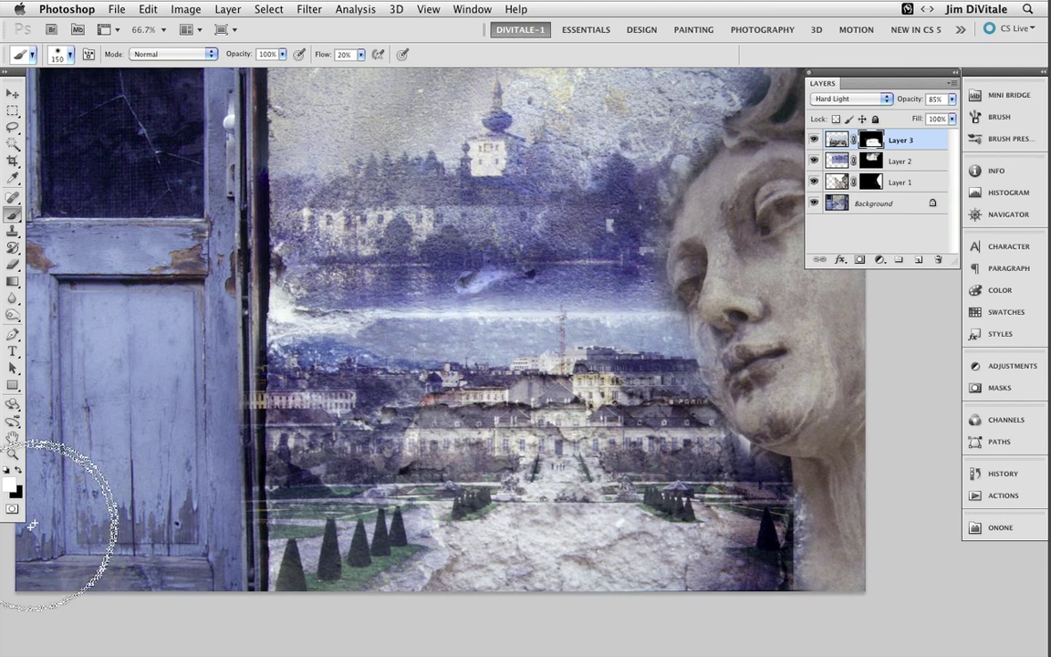
- Paint black to hide the overlay from the lake, the statue's face and the lower rocks
{"action": "key", "text": "x"}
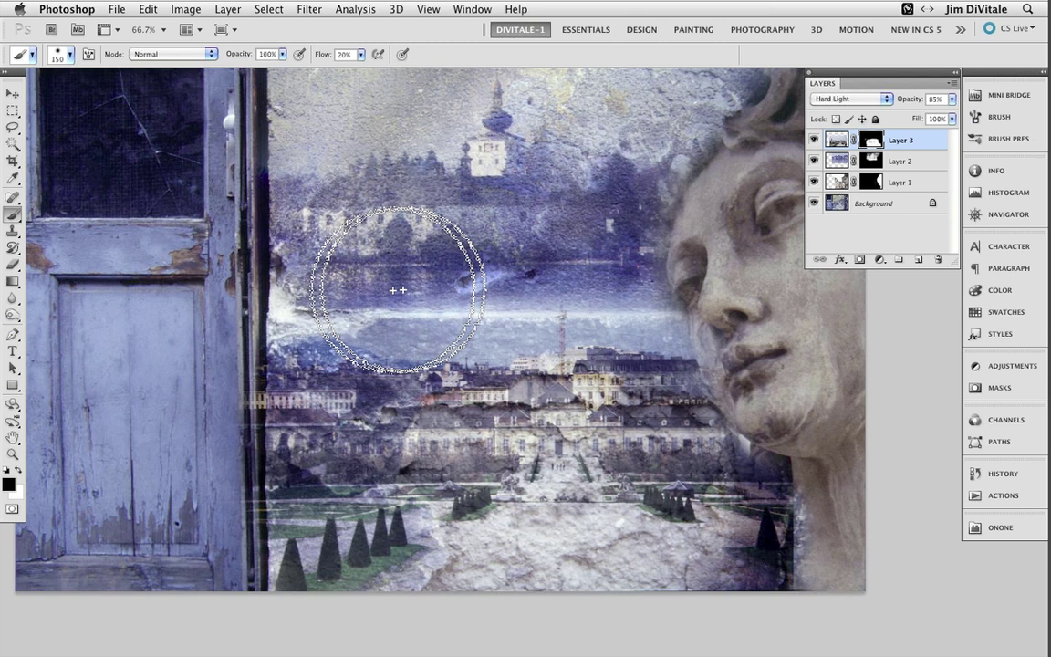
{"action": "mouse_move", "coordinate": [398, 290]}
{"action": "left_mouse_down"}
{"action": "mouse_move", "coordinate": [380, 315]}
{"action": "mouse_move", "coordinate": [467, 330]}
{"action": "left_mouse_up"}
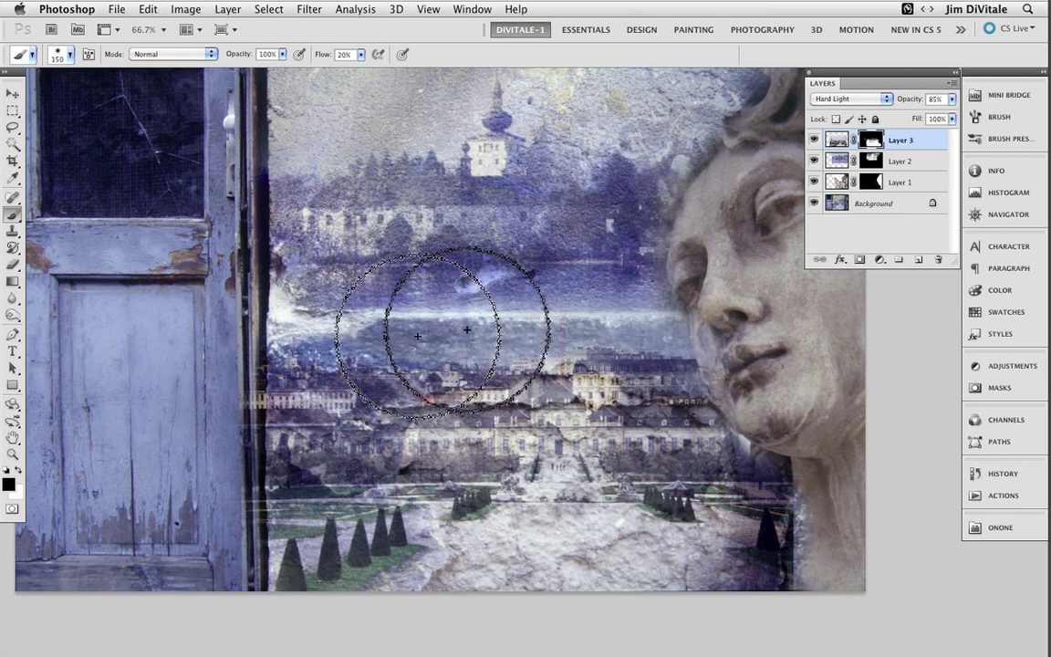
{"action": "mouse_move", "coordinate": [787, 451]}
{"action": "left_mouse_down"}
{"action": "mouse_move", "coordinate": [793, 632]}
{"action": "mouse_move", "coordinate": [698, 582]}
{"action": "mouse_move", "coordinate": [471, 605]}
{"action": "left_mouse_up"}
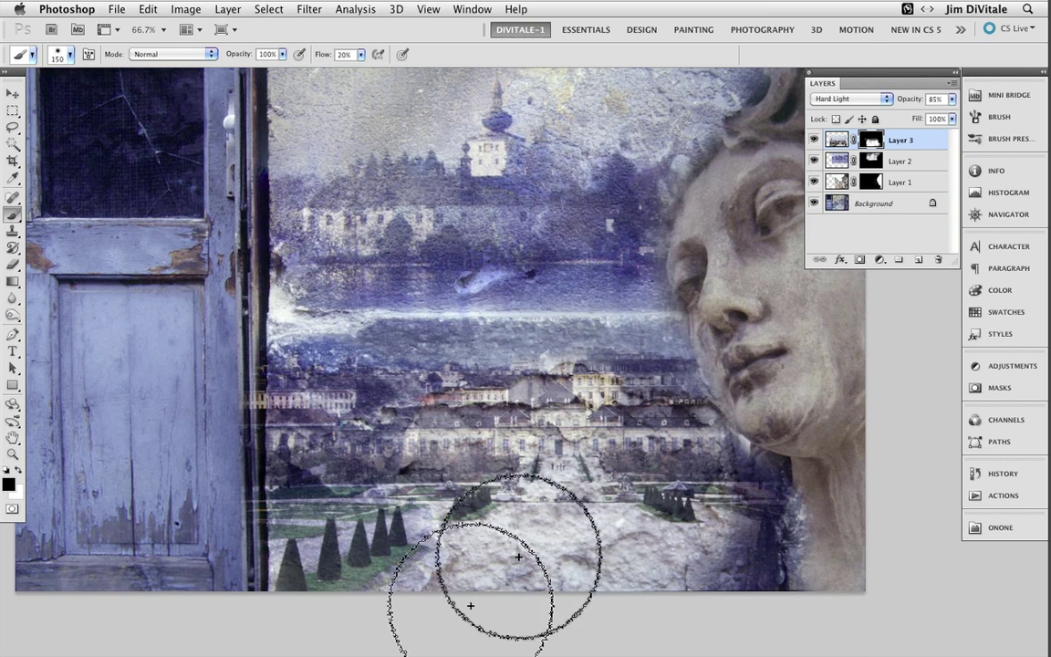
{"action": "mouse_move", "coordinate": [519, 556]}
{"action": "left_mouse_down"}
{"action": "mouse_move", "coordinate": [598, 516]}
{"action": "mouse_move", "coordinate": [338, 636]}
{"action": "left_mouse_up"}
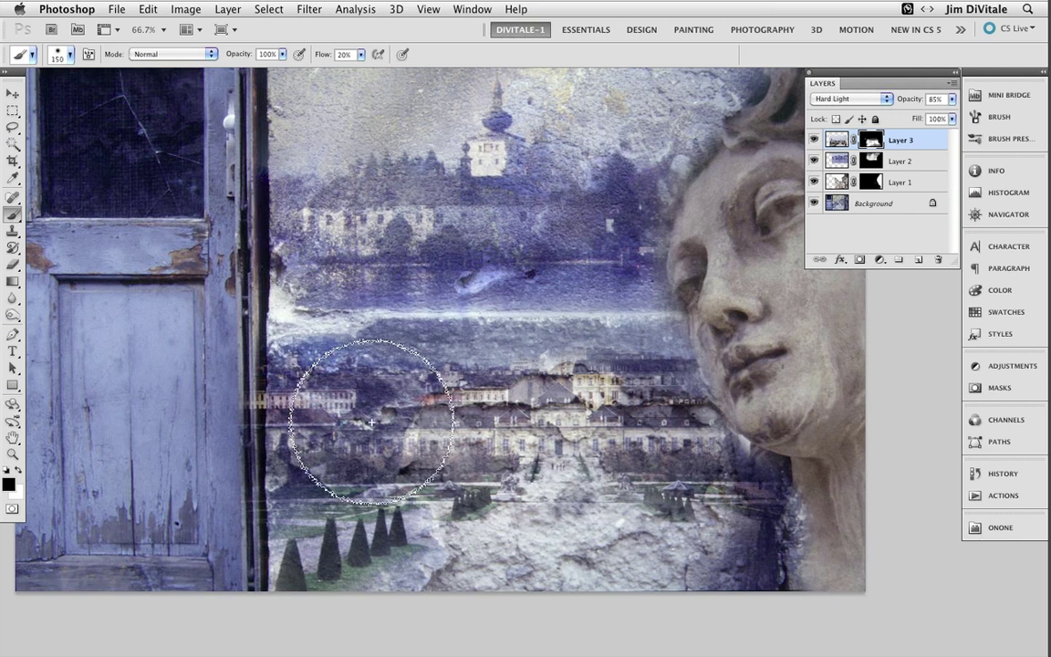
- Leave full screen, move Austria-5 aside, and open Austria-9.jpg from Bridge in Photoshop
{"action": "key", "text": "f"}
{"action": "key", "text": "f"}
{"action": "key", "text": "f"}
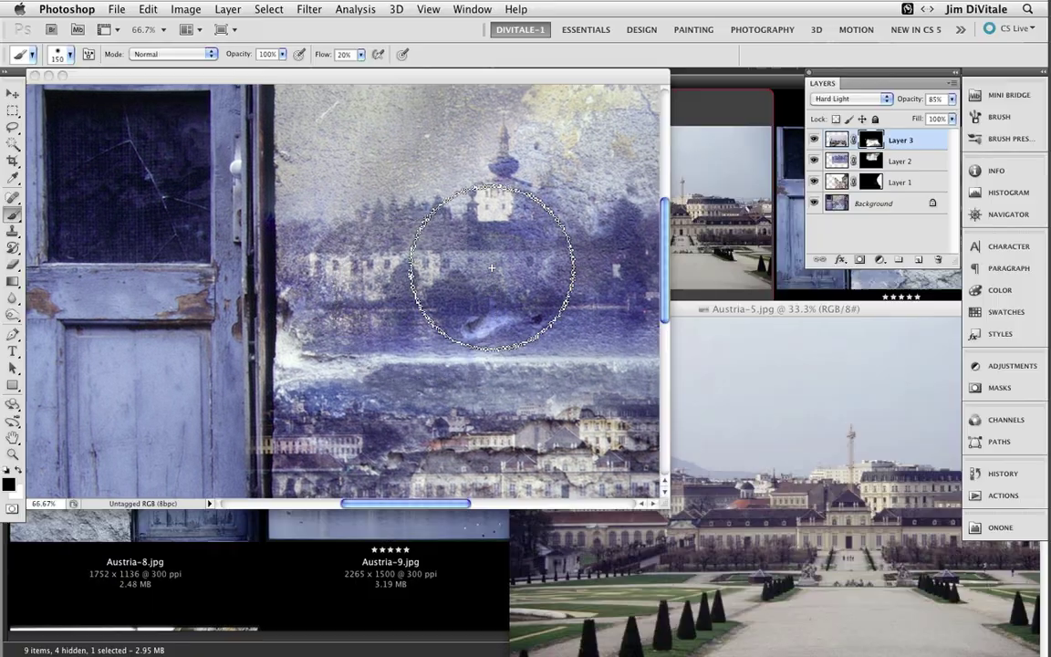
{"action": "left_click", "coordinate": [765, 310]}
{"action": "left_click_drag", "start_coordinate": [765, 310], "coordinate": [318, 216]}
{"action": "left_click", "coordinate": [817, 580]}
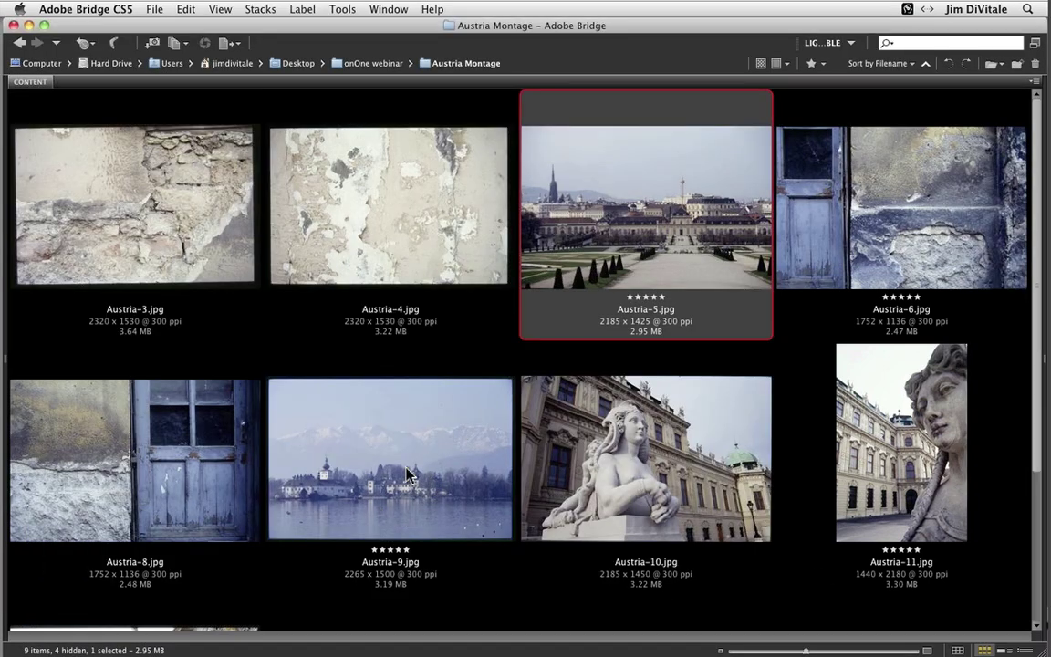
{"action": "left_click", "coordinate": [411, 498]}
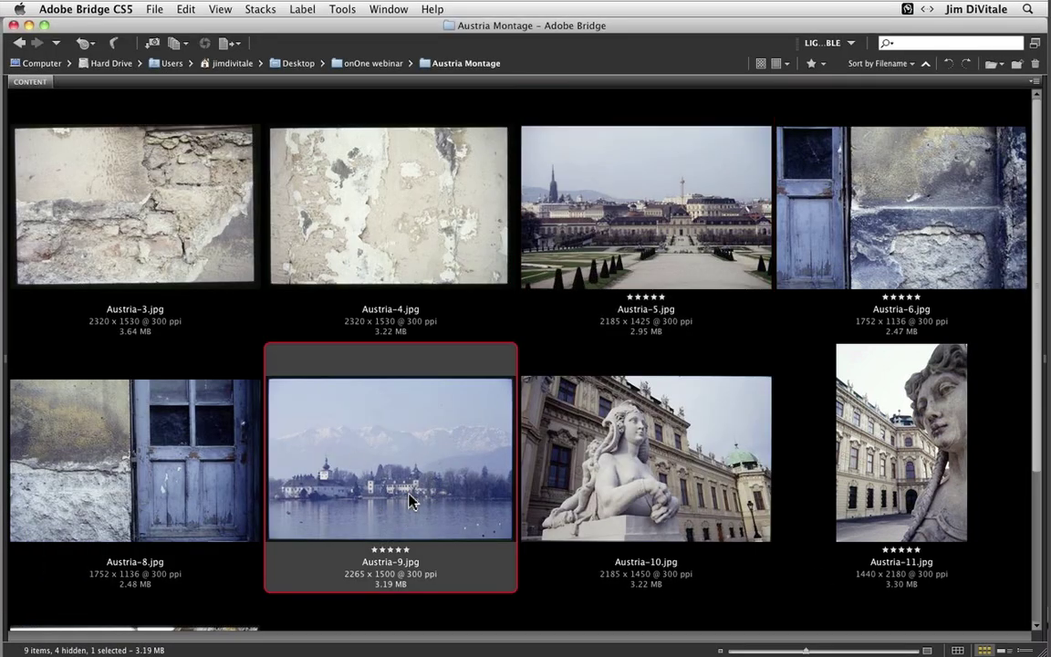
{"action": "double_click", "coordinate": [410, 498]}
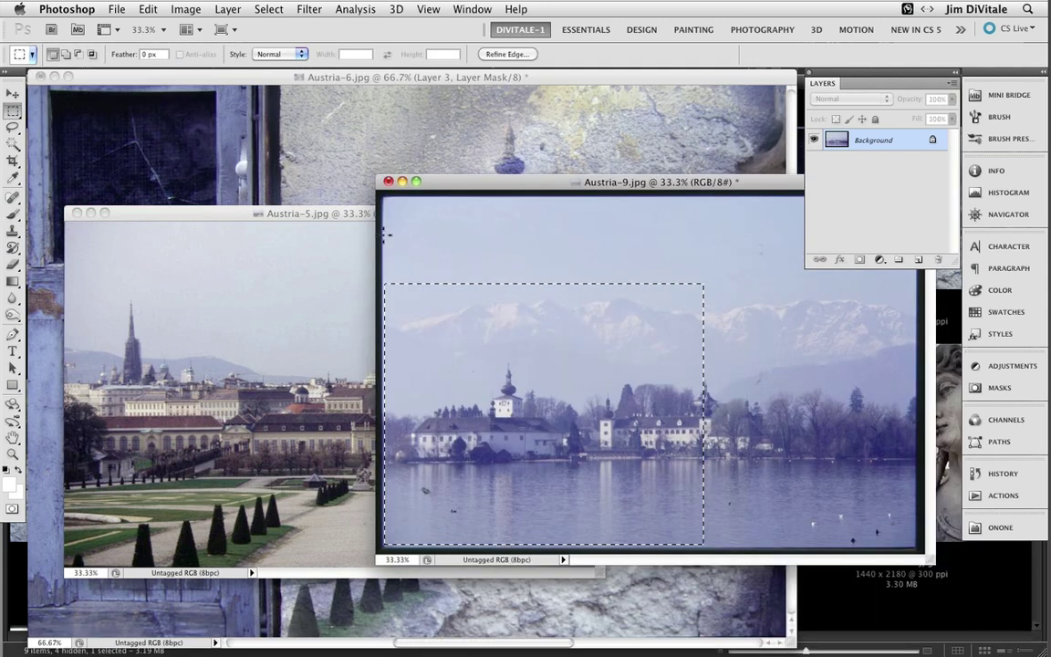
- Marquee the right-hand castle buildings in Austria-9, close Austria-5, and drag the selection into the montage as Layer 4
{"action": "left_click", "coordinate": [586, 349]}
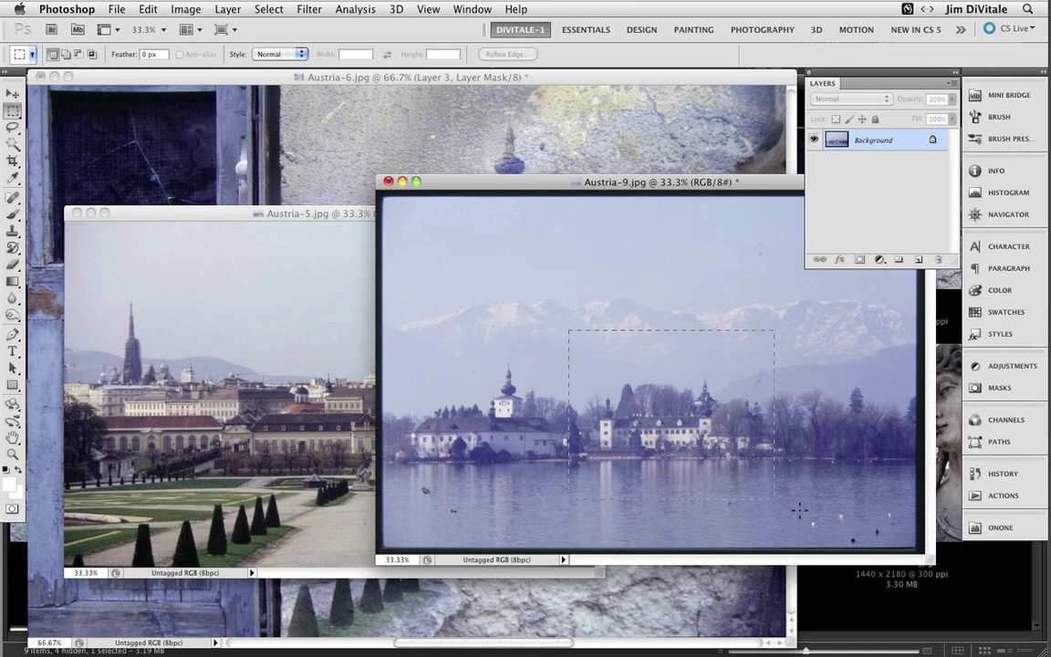
{"action": "left_click_drag", "start_coordinate": [799, 511], "coordinate": [809, 519]}
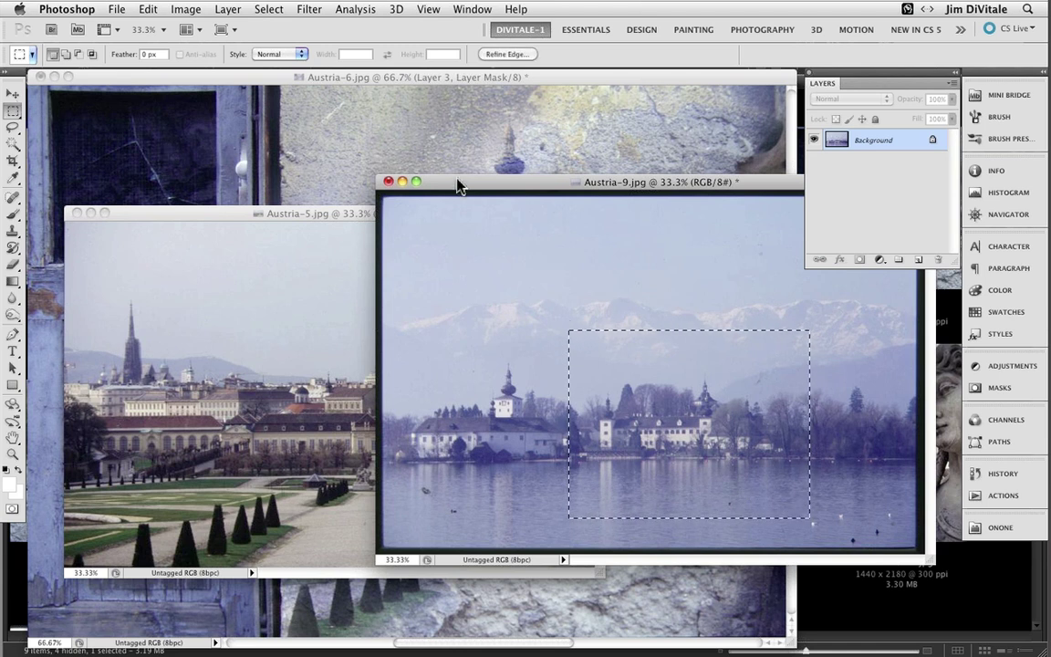
{"action": "left_click_drag", "start_coordinate": [459, 186], "coordinate": [515, 225]}
{"action": "left_click_drag", "start_coordinate": [223, 216], "coordinate": [365, 238]}
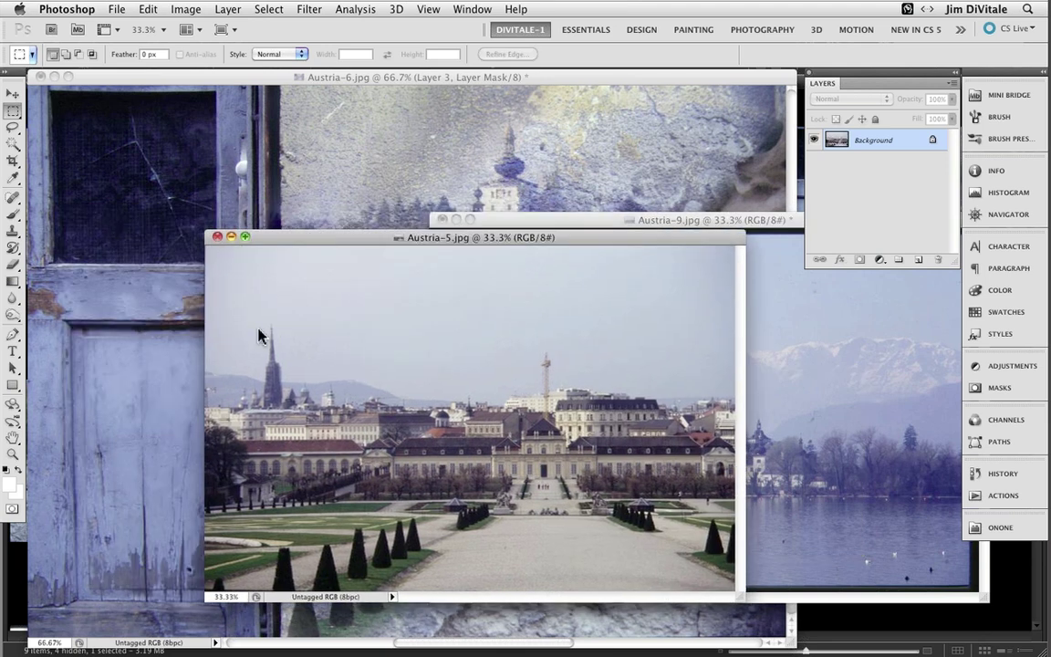
{"action": "key", "text": "super+w"}
{"action": "left_click", "coordinate": [12, 93]}
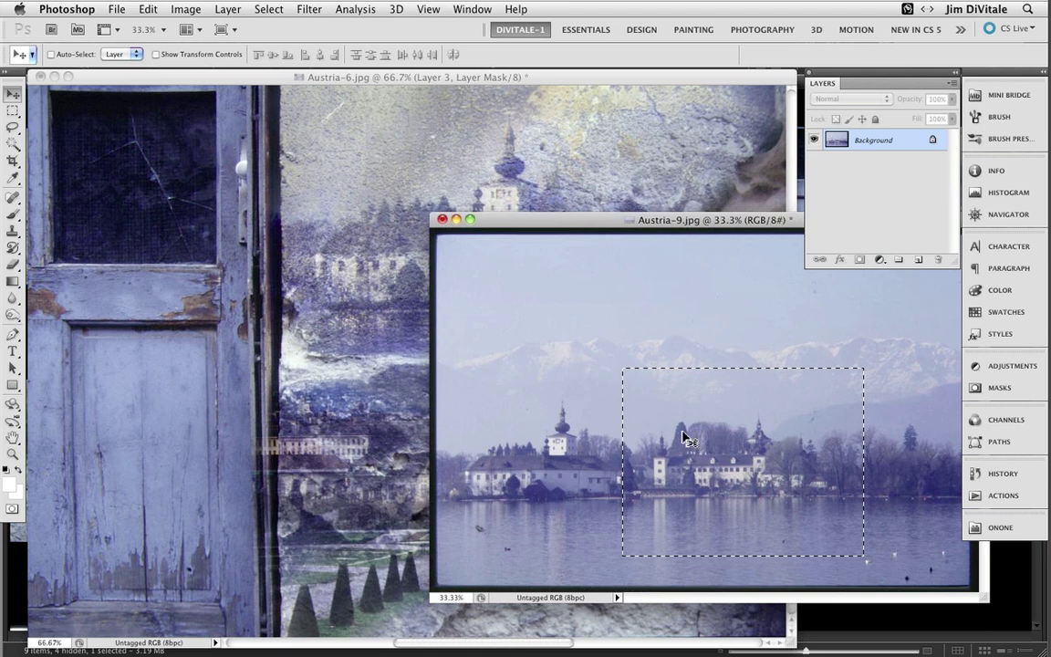
{"action": "left_click", "coordinate": [357, 345]}
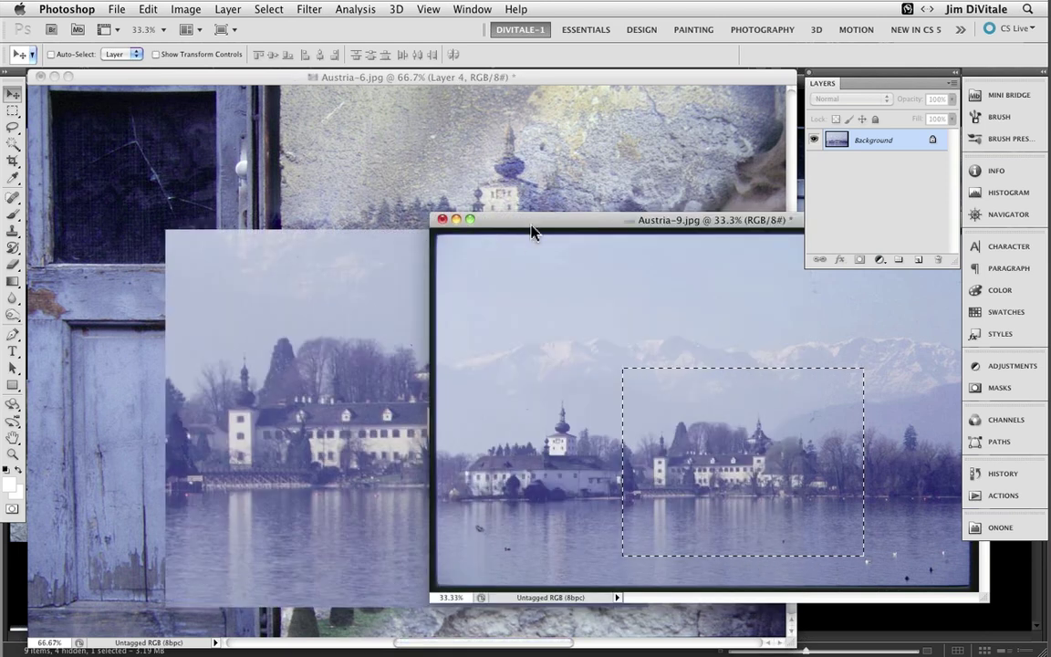
{"action": "left_click_drag", "start_coordinate": [534, 232], "coordinate": [598, 656]}
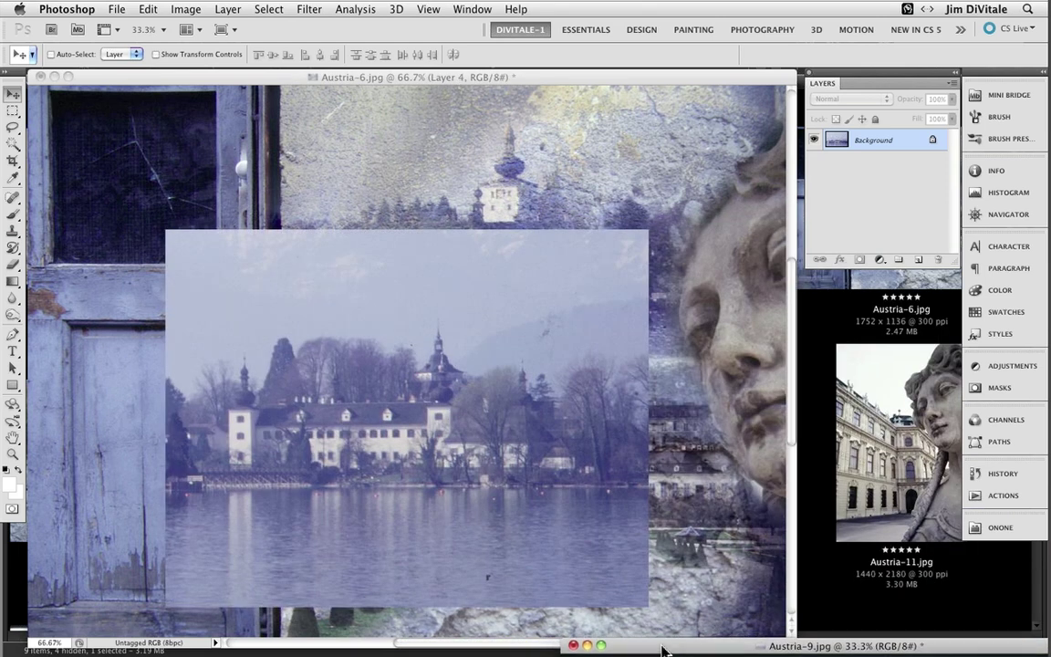
{"action": "left_click", "coordinate": [478, 392]}
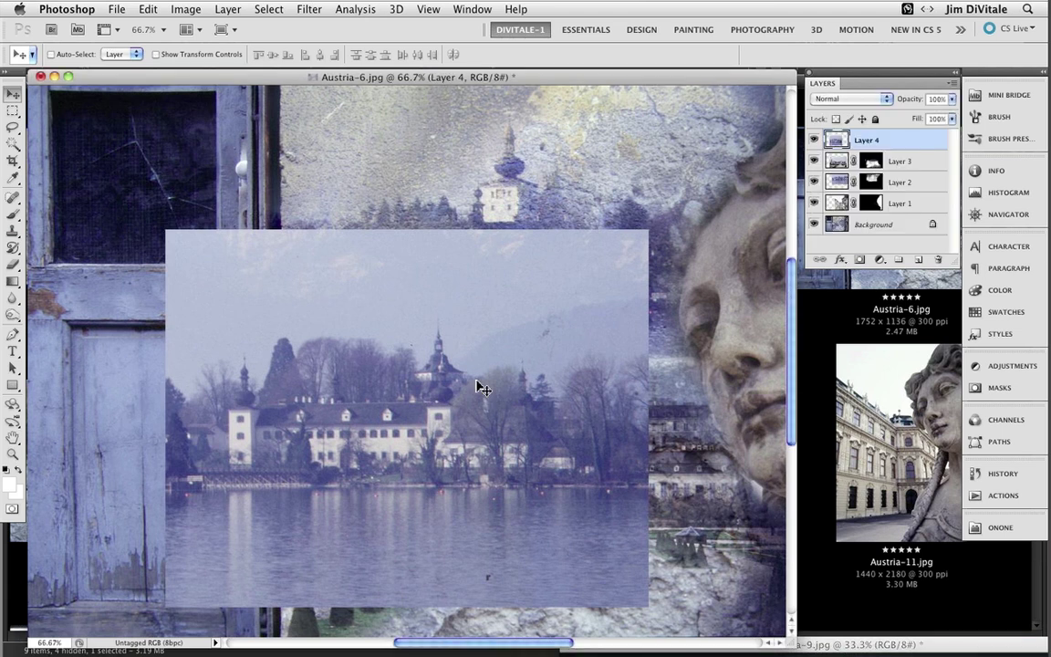
- Move Layer 4 toward the lower left and scale it down with Free Transform
{"action": "key", "text": "f"}
{"action": "left_click_drag", "start_coordinate": [357, 522], "coordinate": [247, 483]}
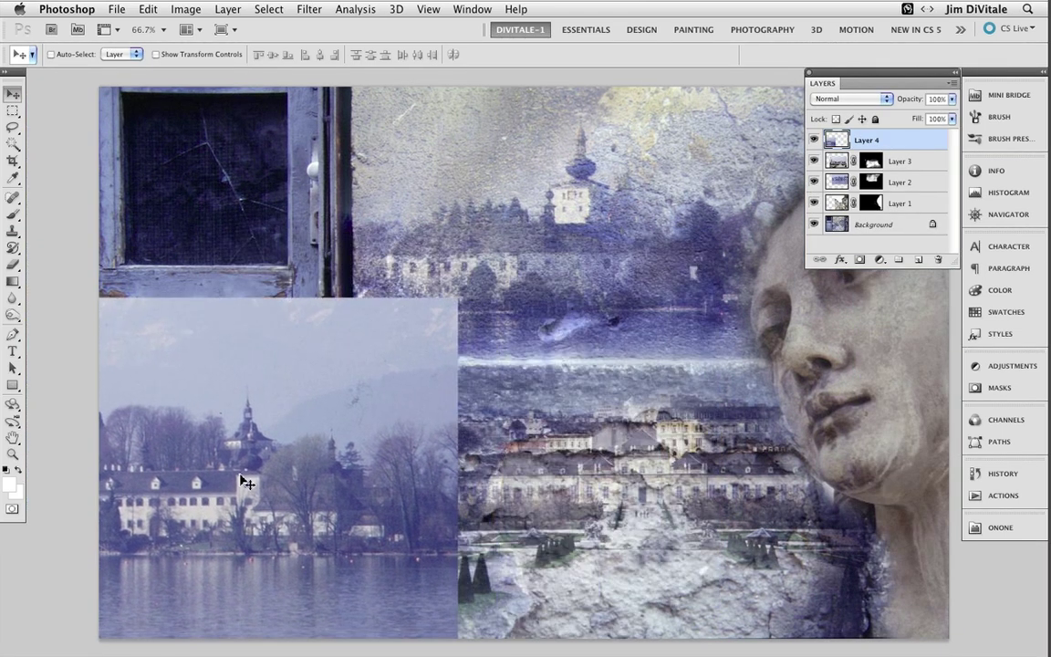
{"action": "key", "text": "f"}
{"action": "key", "text": "f"}
{"action": "key", "text": "super+minus"}
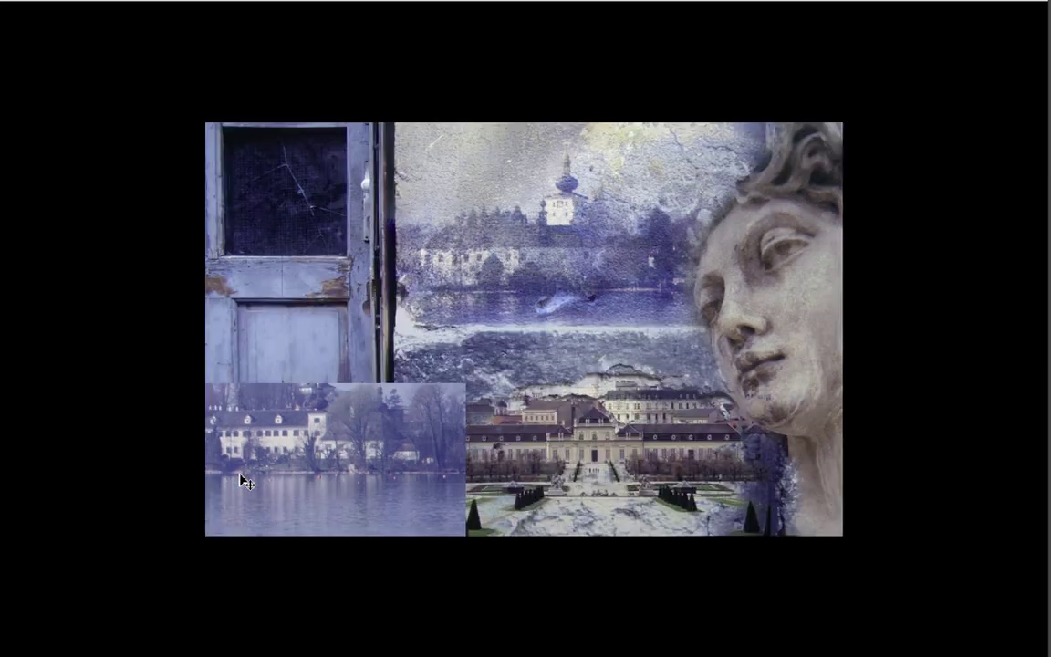
{"action": "key", "text": "ctrl+t"}
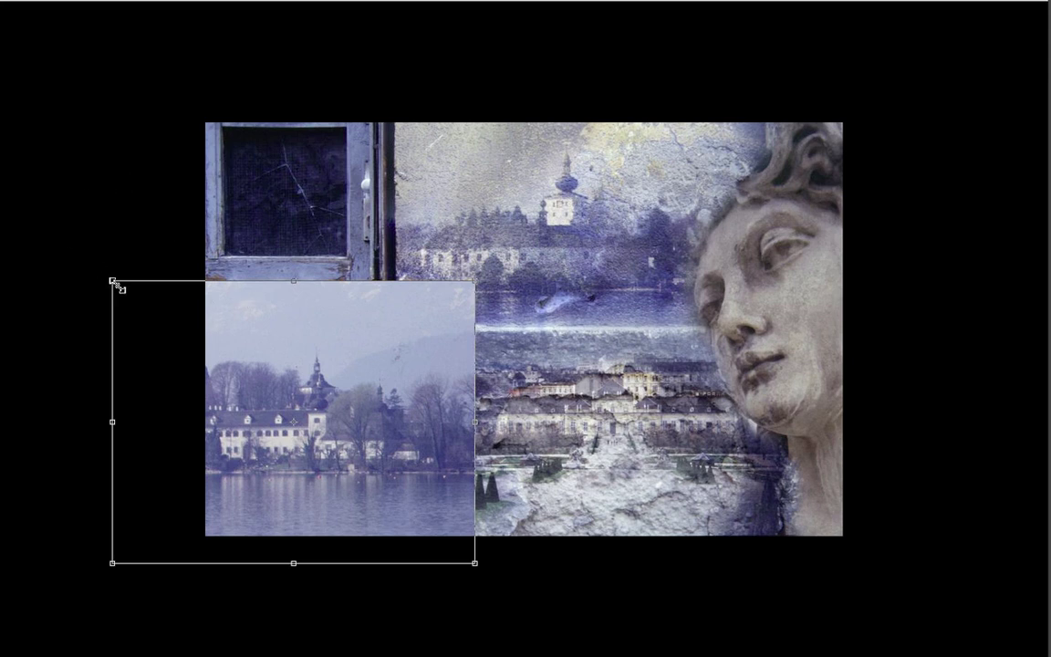
{"action": "left_click_drag", "start_coordinate": [116, 285], "coordinate": [174, 324]}
{"action": "left_click_drag", "start_coordinate": [272, 418], "coordinate": [265, 431]}
{"action": "key", "text": "Return"}
- Set Layer 4 to 50% opacity, lower it over the door panel, and restore the panels
{"action": "key", "text": "5"}
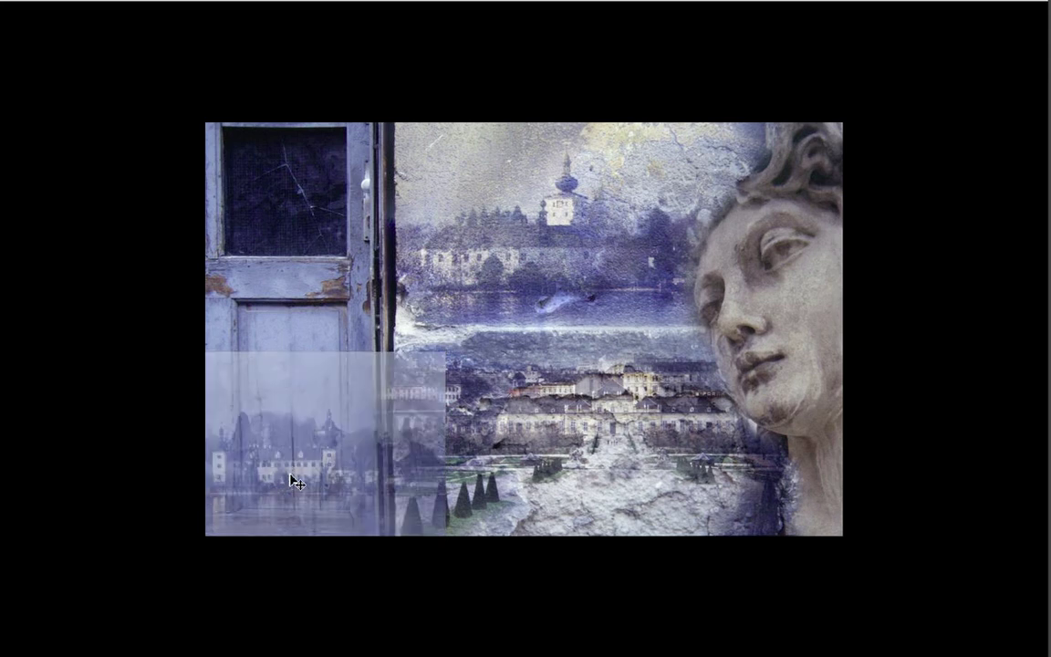
{"action": "mouse_move", "coordinate": [282, 472]}
{"action": "left_mouse_down"}
{"action": "mouse_move", "coordinate": [283, 503]}
{"action": "mouse_move", "coordinate": [281, 458]}
{"action": "mouse_move", "coordinate": [280, 488]}
{"action": "mouse_move", "coordinate": [292, 454]}
{"action": "left_mouse_up"}
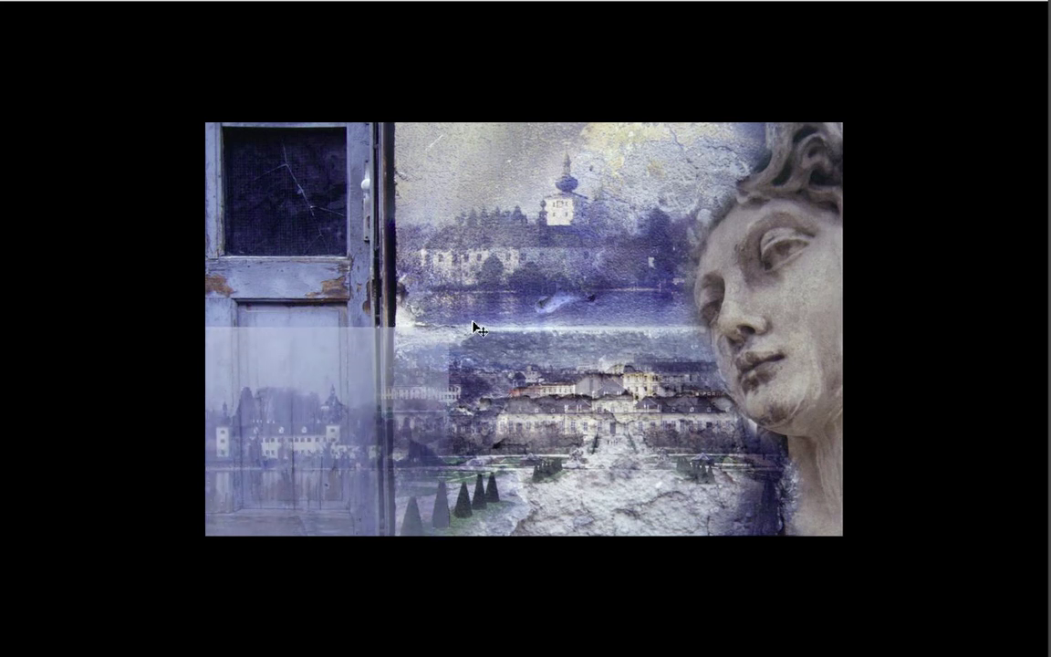
{"action": "key", "text": "Tab"}
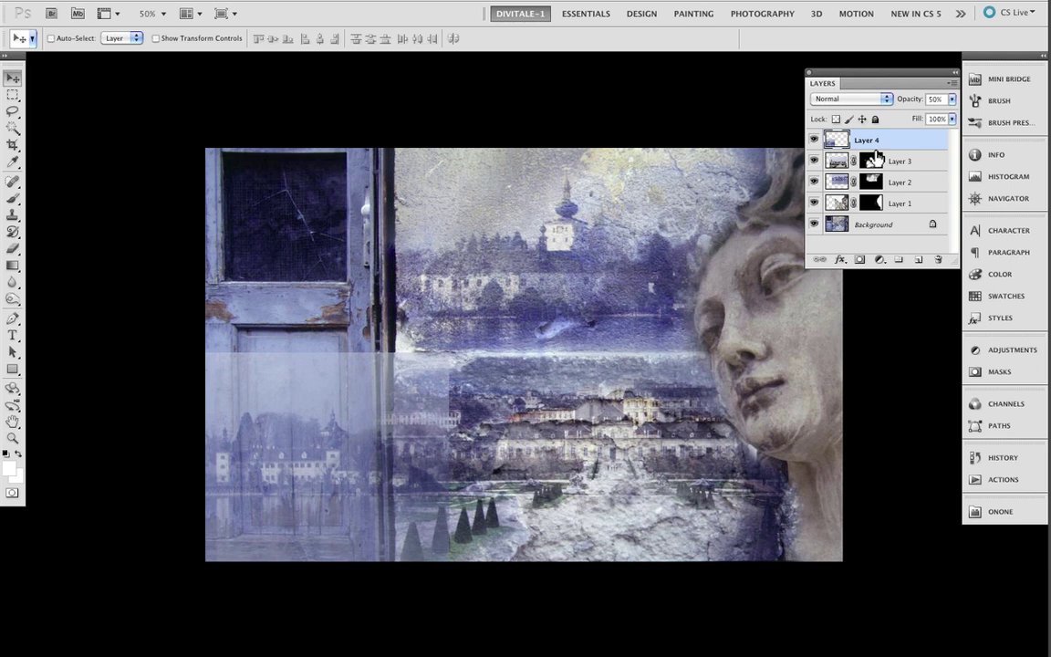
- Hide the castle layer with a black mask, then paint it faintly back into the lower door panel
{"action": "left_click", "coordinate": [859, 261], "text": "alt"}
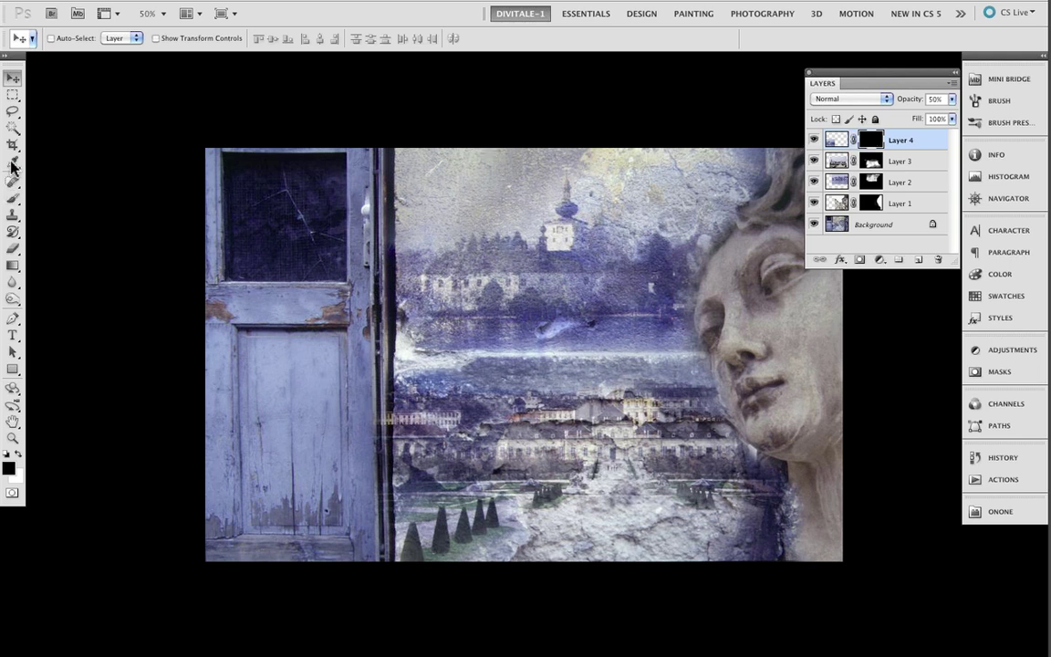
{"action": "left_click", "coordinate": [12, 198]}
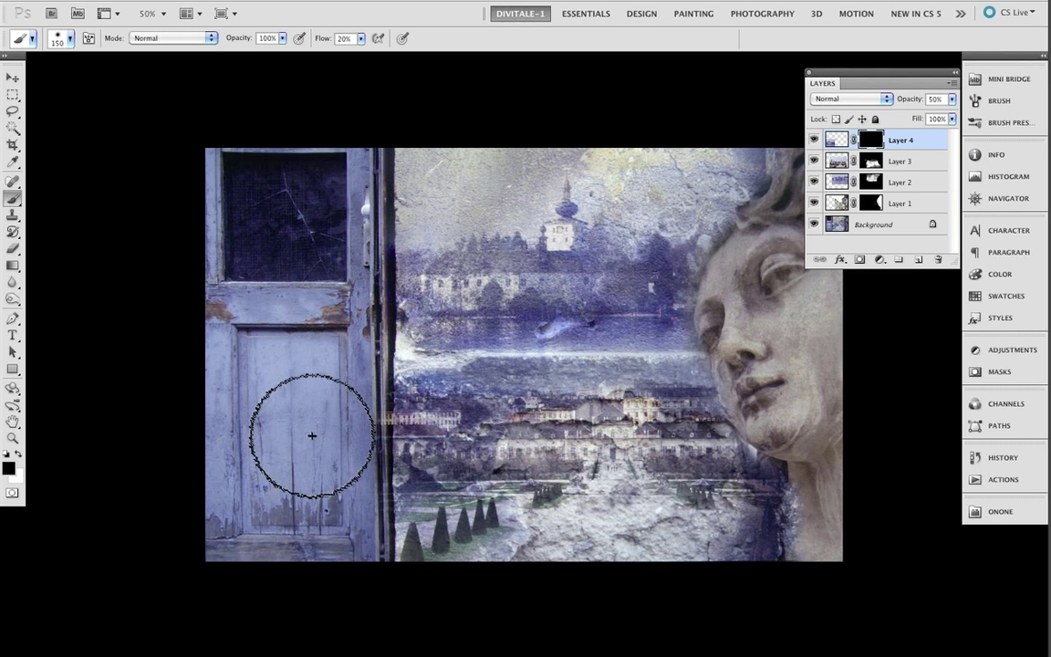
{"action": "key", "text": "x"}
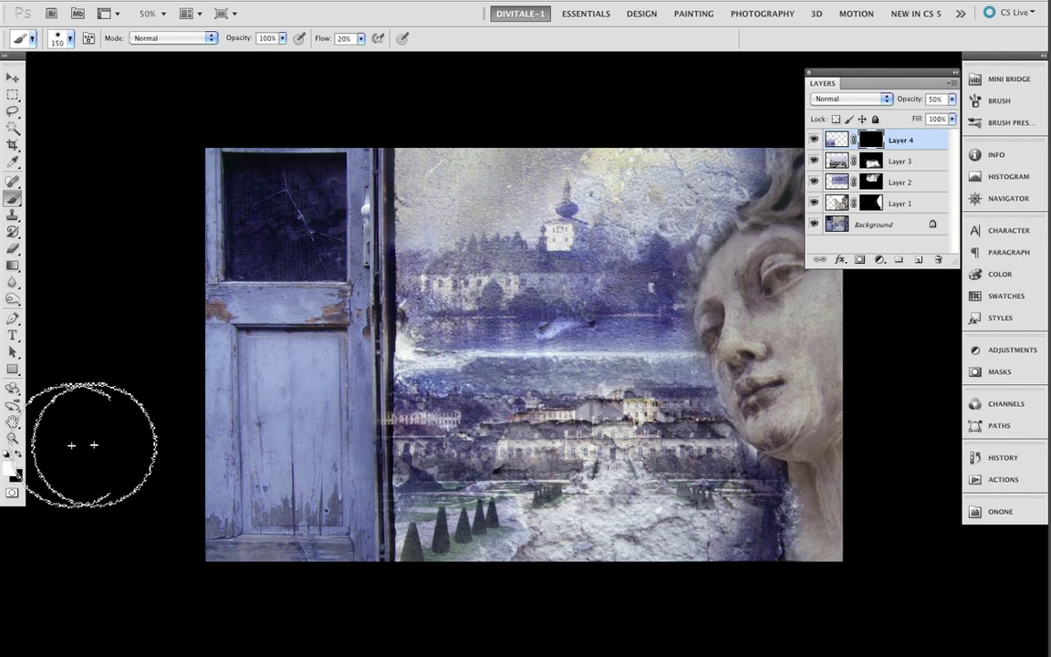
{"action": "mouse_move", "coordinate": [293, 481]}
{"action": "left_mouse_down"}
{"action": "mouse_move", "coordinate": [343, 446]}
{"action": "mouse_move", "coordinate": [252, 404]}
{"action": "mouse_move", "coordinate": [263, 457]}
{"action": "mouse_move", "coordinate": [347, 498]}
{"action": "mouse_move", "coordinate": [240, 277]}
{"action": "mouse_move", "coordinate": [305, 424]}
{"action": "left_mouse_up"}
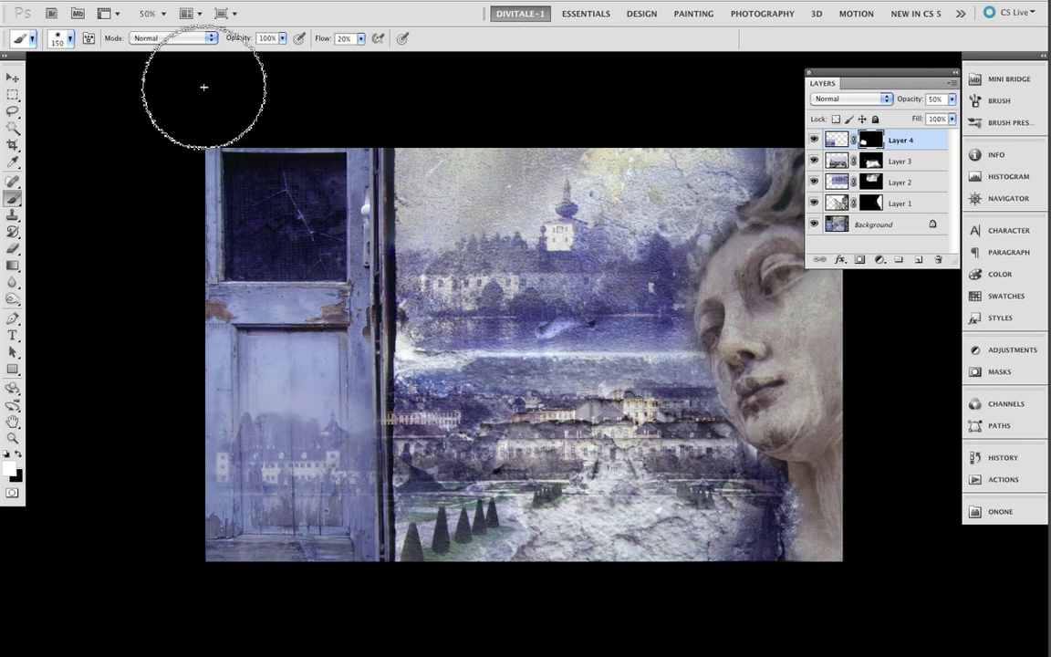
- Leave full-screen view and open Austria-5.jpg from Adobe Bridge
{"action": "key", "text": "f"}
{"action": "left_click_drag", "start_coordinate": [206, 84], "coordinate": [431, 381]}
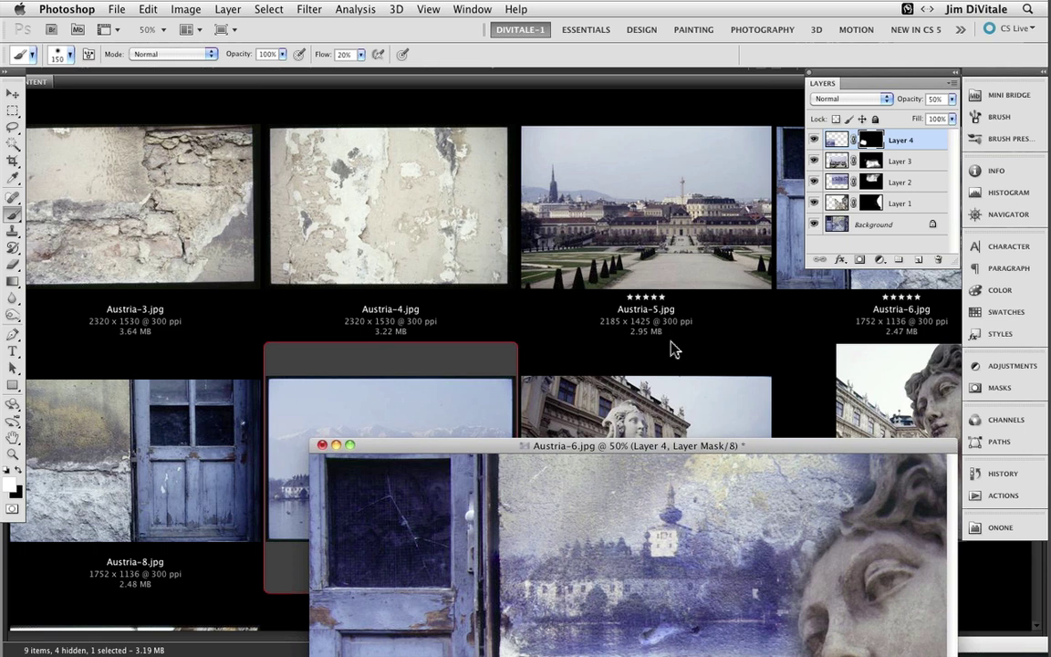
{"action": "left_click", "coordinate": [673, 349]}
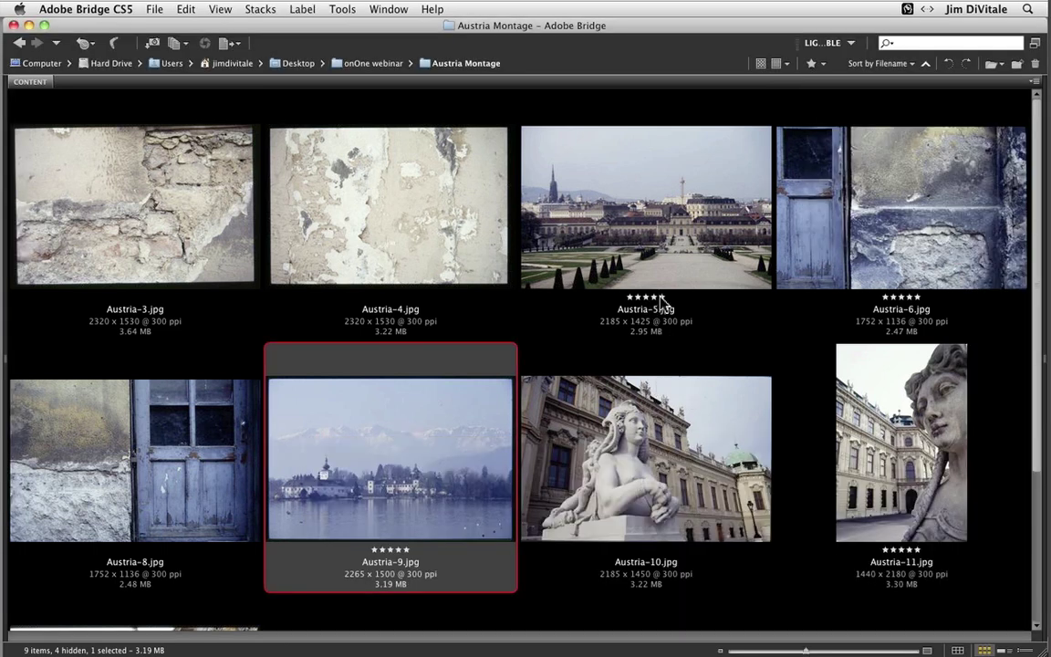
{"action": "double_click", "coordinate": [566, 225]}
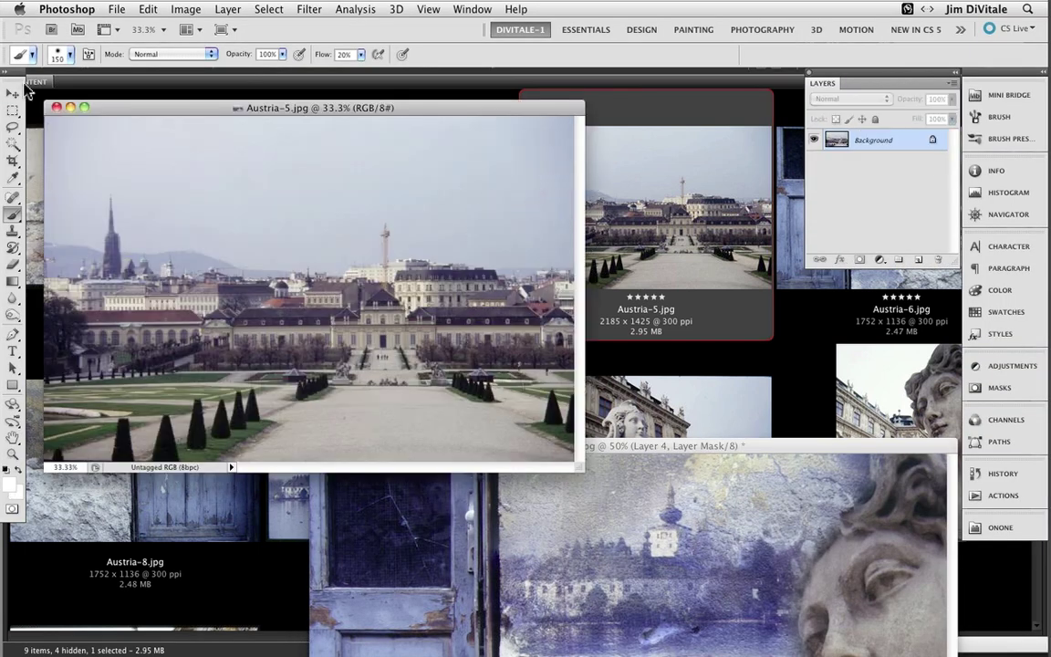
- Select the skyline on the left of Austria-5 with a rectangular marquee
{"action": "left_click", "coordinate": [12, 111]}
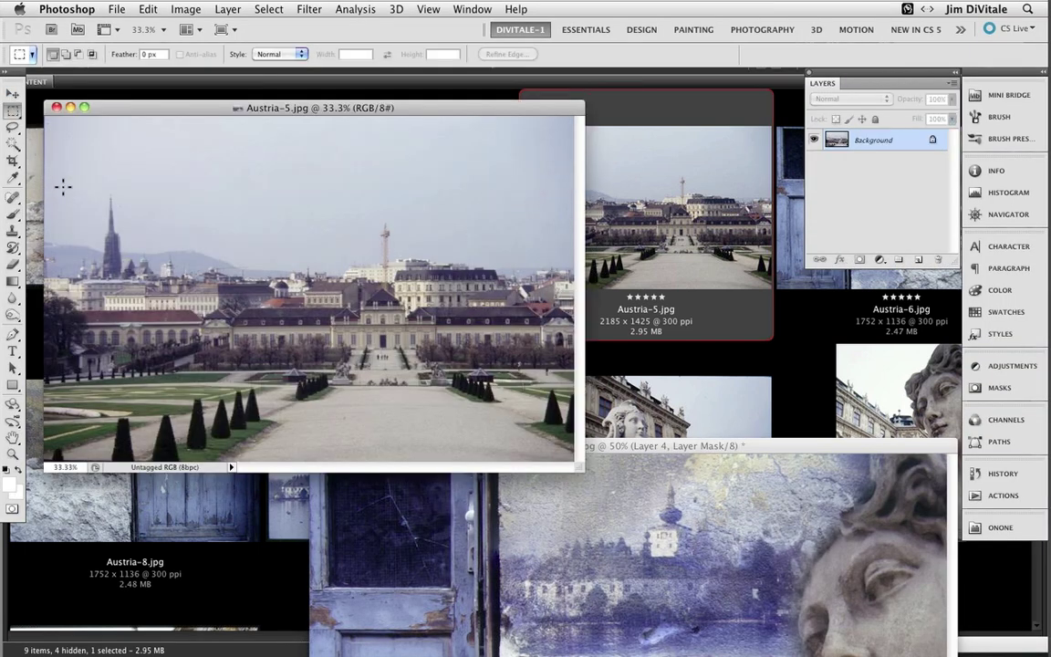
{"action": "left_click_drag", "start_coordinate": [113, 339], "coordinate": [285, 375]}
{"action": "left_click_drag", "start_coordinate": [115, 106], "coordinate": [117, 108]}
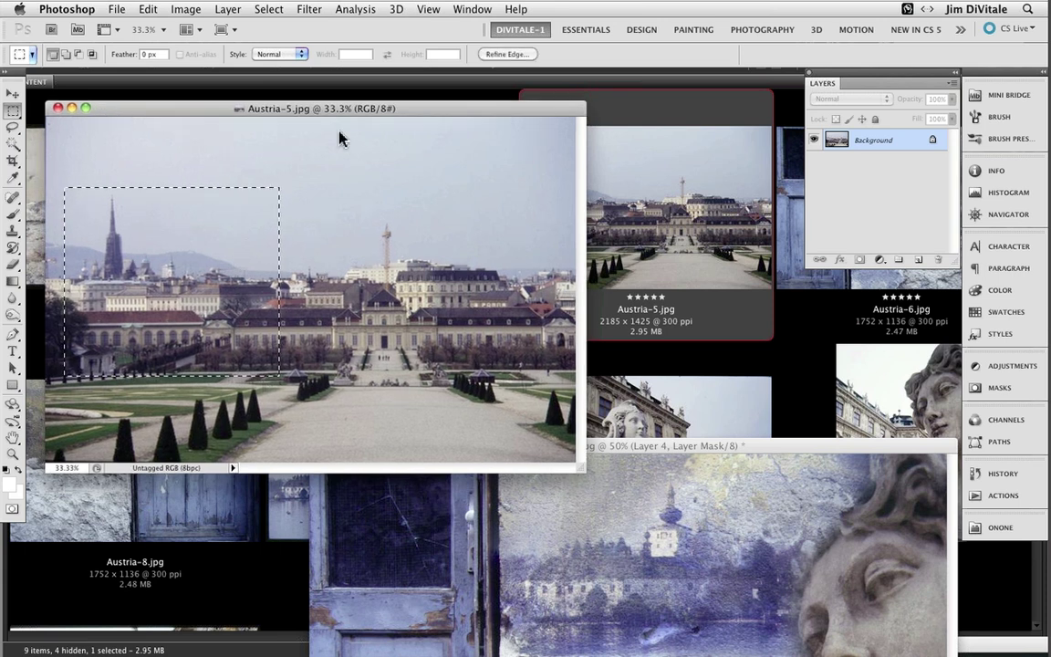
{"action": "left_click_drag", "start_coordinate": [338, 109], "coordinate": [759, 117]}
- Drag the selected skyline into the montage as Layer 5, then close Austria-5
{"action": "key", "text": "v"}
{"action": "left_click_drag", "start_coordinate": [511, 401], "coordinate": [430, 531]}
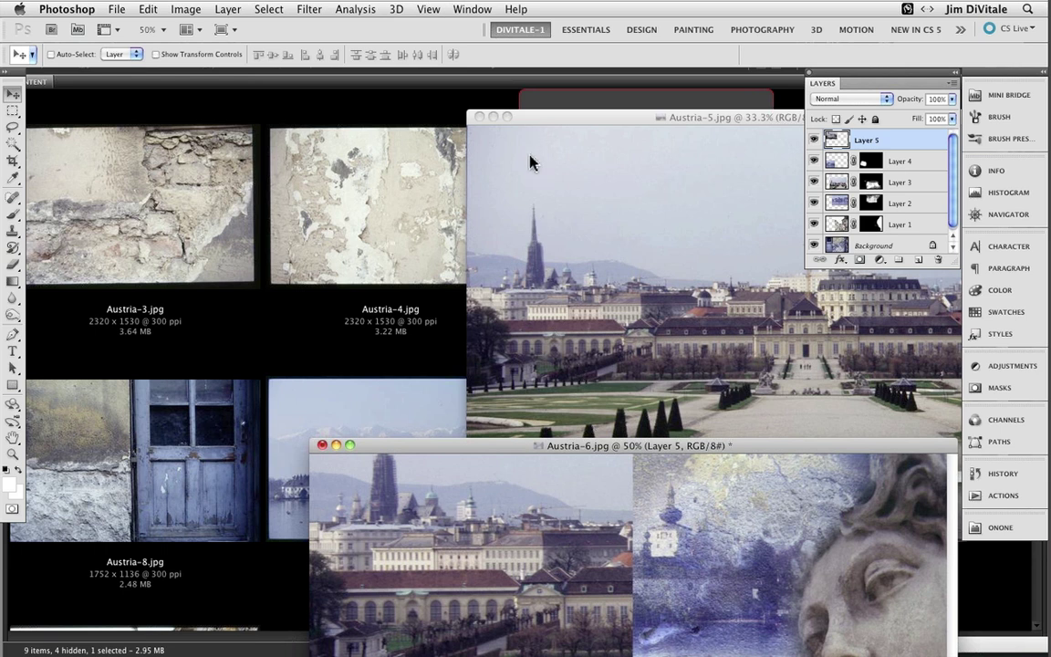
{"action": "left_click", "coordinate": [479, 117]}
{"action": "left_click", "coordinate": [479, 117]}
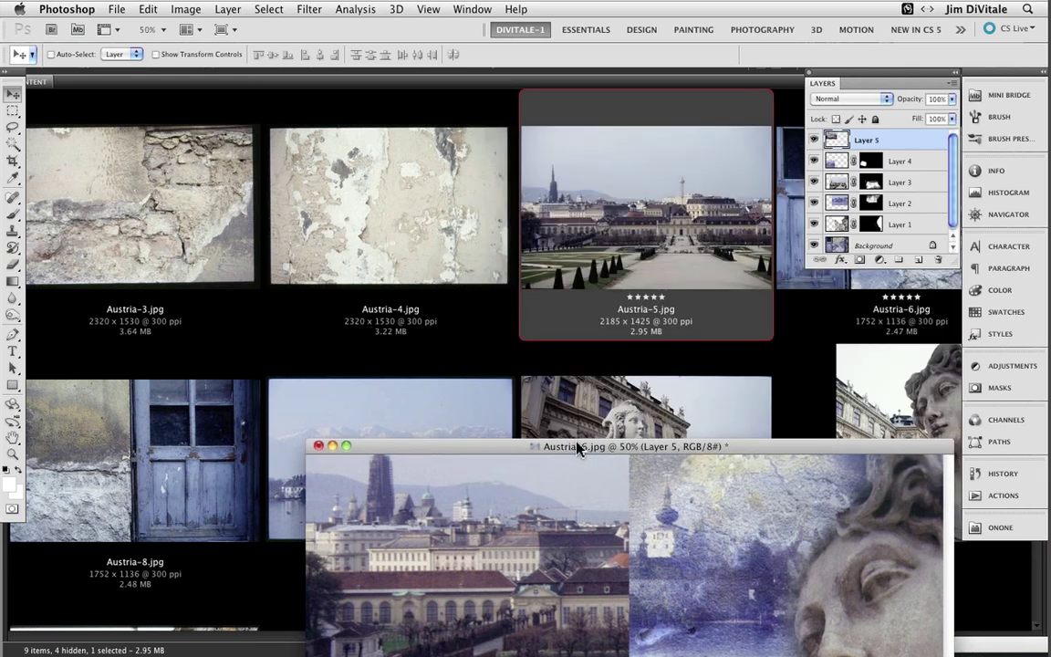
{"action": "left_click_drag", "start_coordinate": [588, 451], "coordinate": [378, 141]}
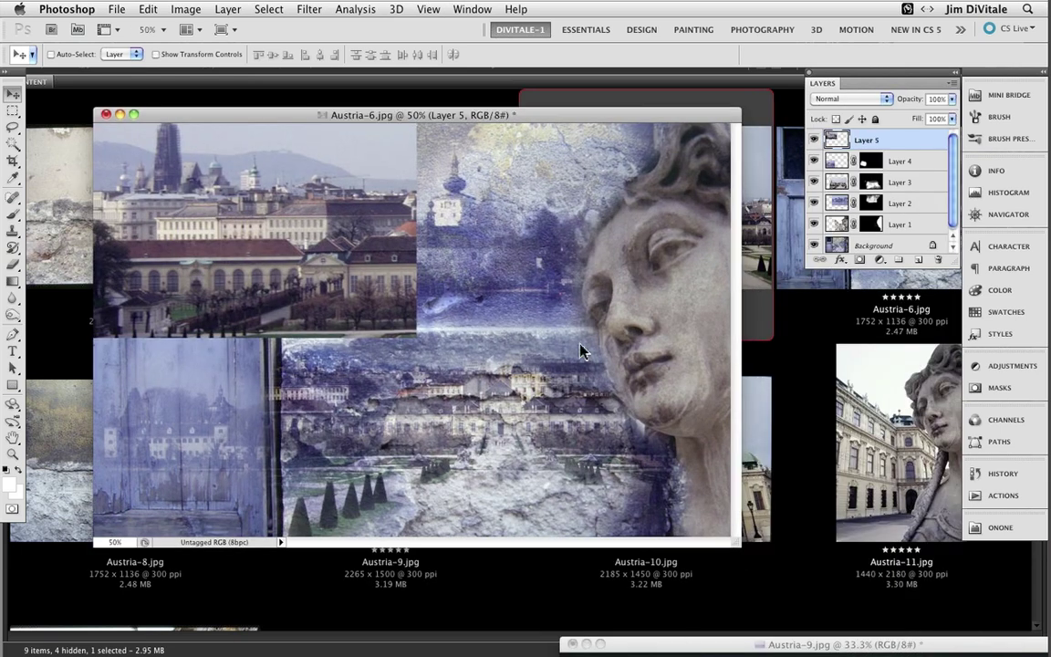
- Close the Austria-9 lake castle photo without saving
{"action": "left_click_drag", "start_coordinate": [689, 644], "coordinate": [582, 344]}
{"action": "key", "text": "super+w"}
{"action": "left_click", "coordinate": [479, 238]}
{"action": "key", "text": "super+w"}
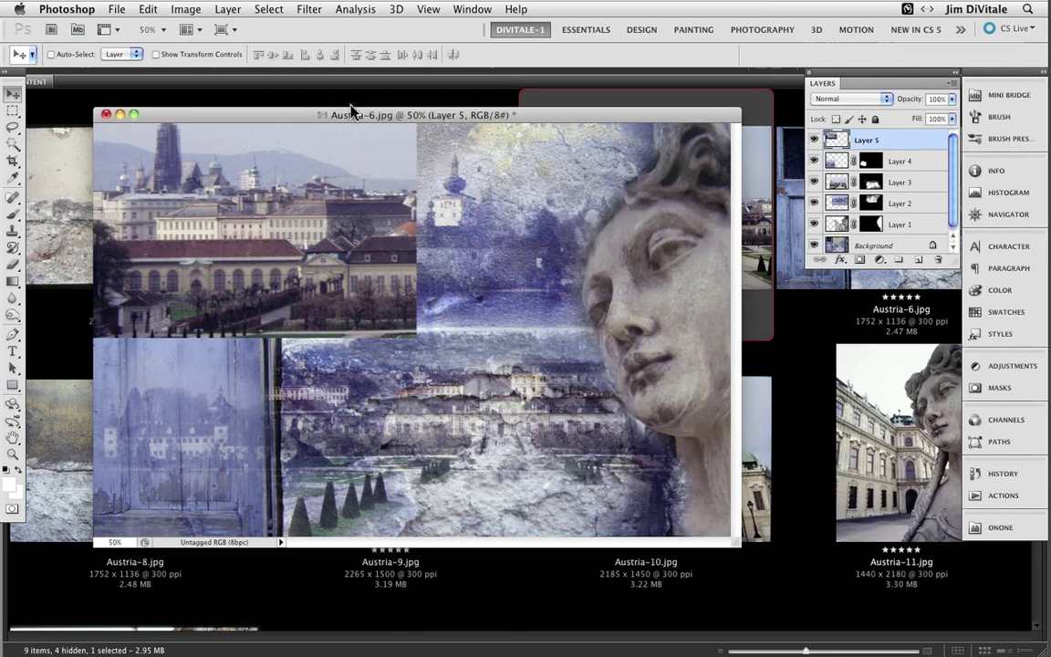
{"action": "left_click_drag", "start_coordinate": [350, 116], "coordinate": [395, 149]}
- Set Layer 5 to 50% opacity, scale it to about 61%, and place it in the door's upper window
{"action": "key", "text": "f"}
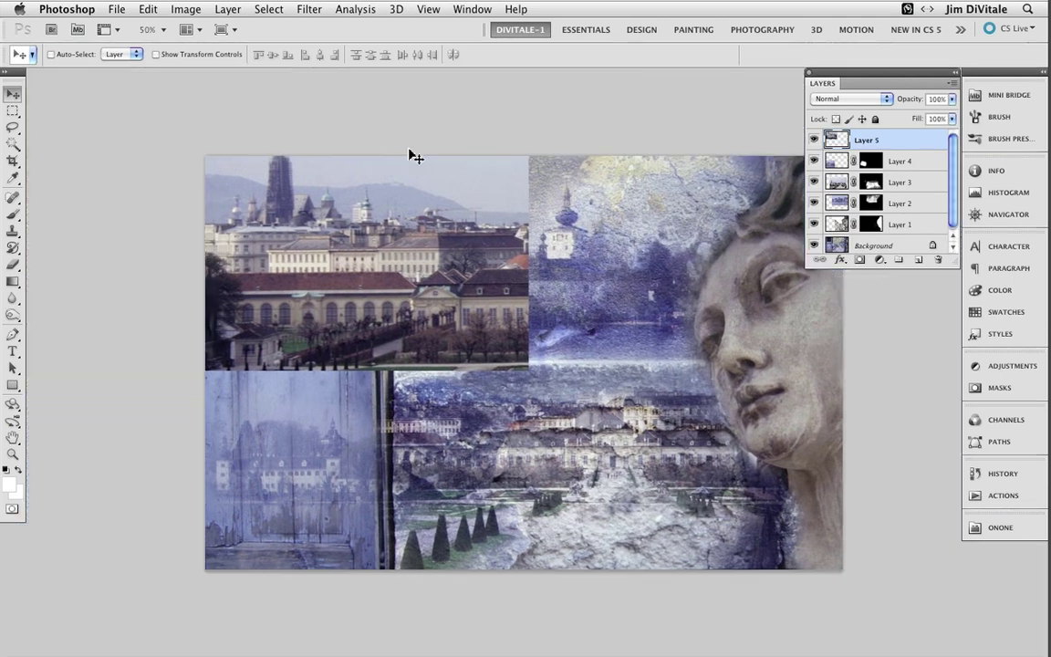
{"action": "key", "text": "5"}
{"action": "left_click_drag", "start_coordinate": [313, 291], "coordinate": [308, 280]}
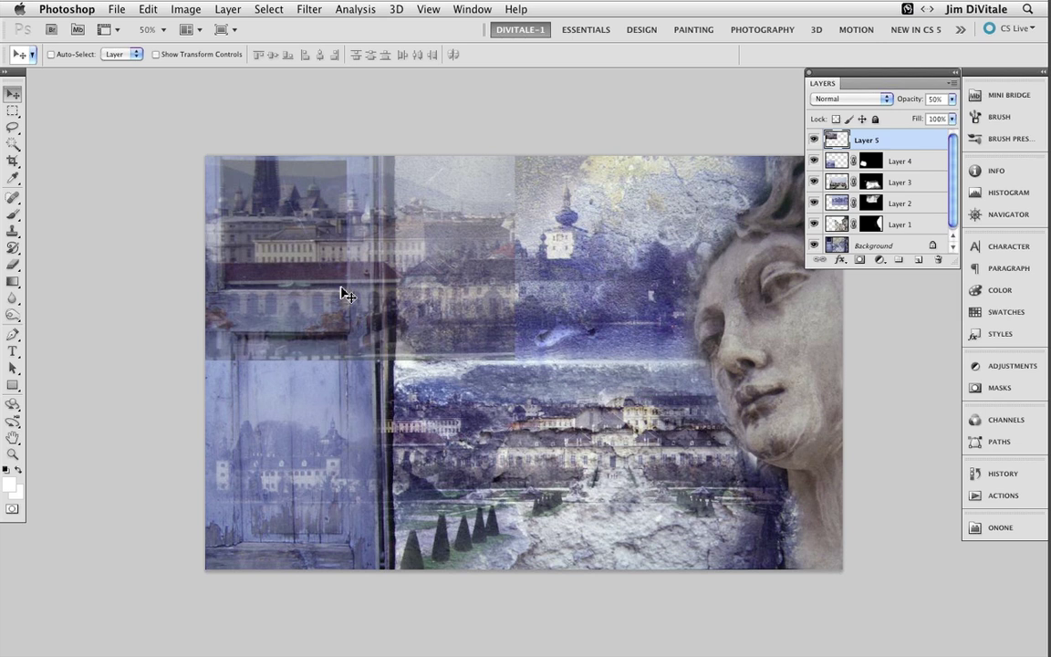
{"action": "key", "text": "super+t"}
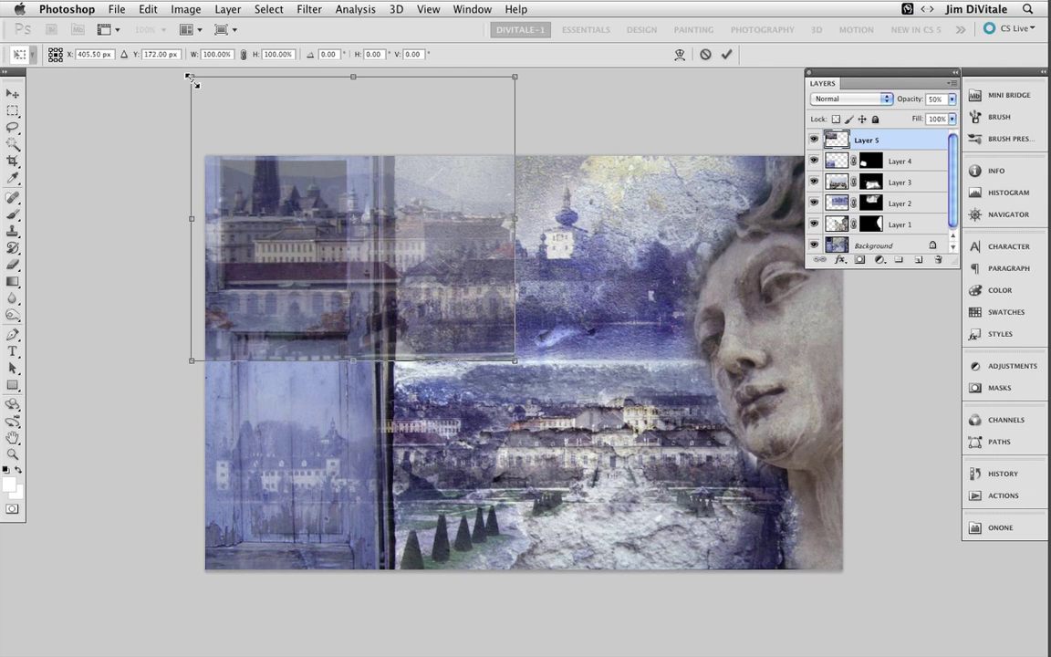
{"action": "left_click_drag", "start_coordinate": [193, 81], "coordinate": [453, 560]}
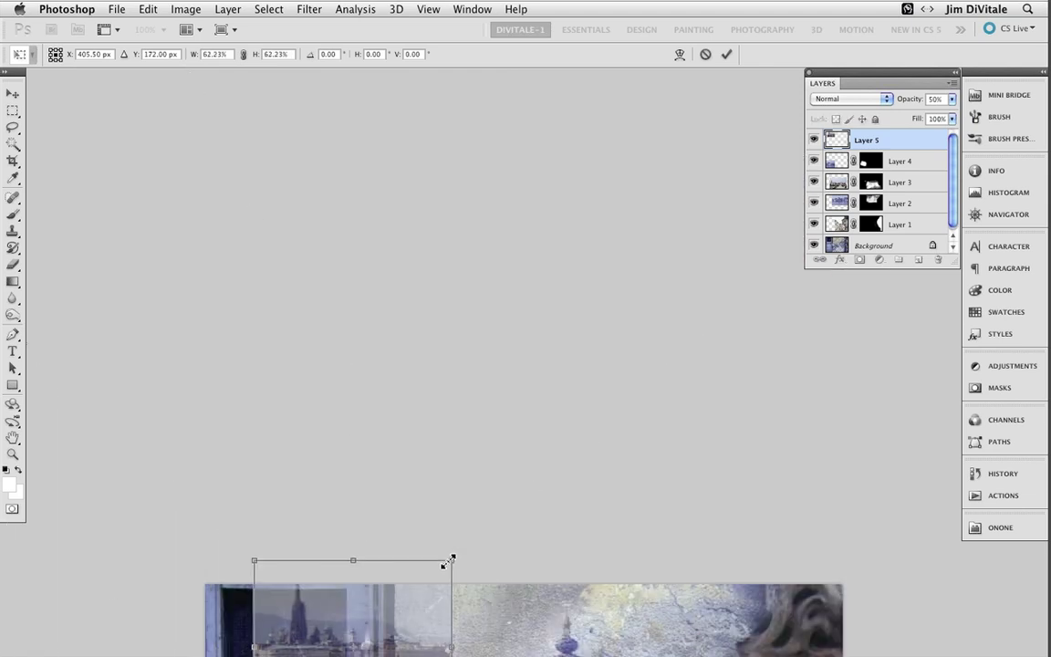
{"action": "left_click_drag", "start_coordinate": [526, 599], "coordinate": [499, 207]}
{"action": "left_click_drag", "start_coordinate": [302, 258], "coordinate": [264, 257]}
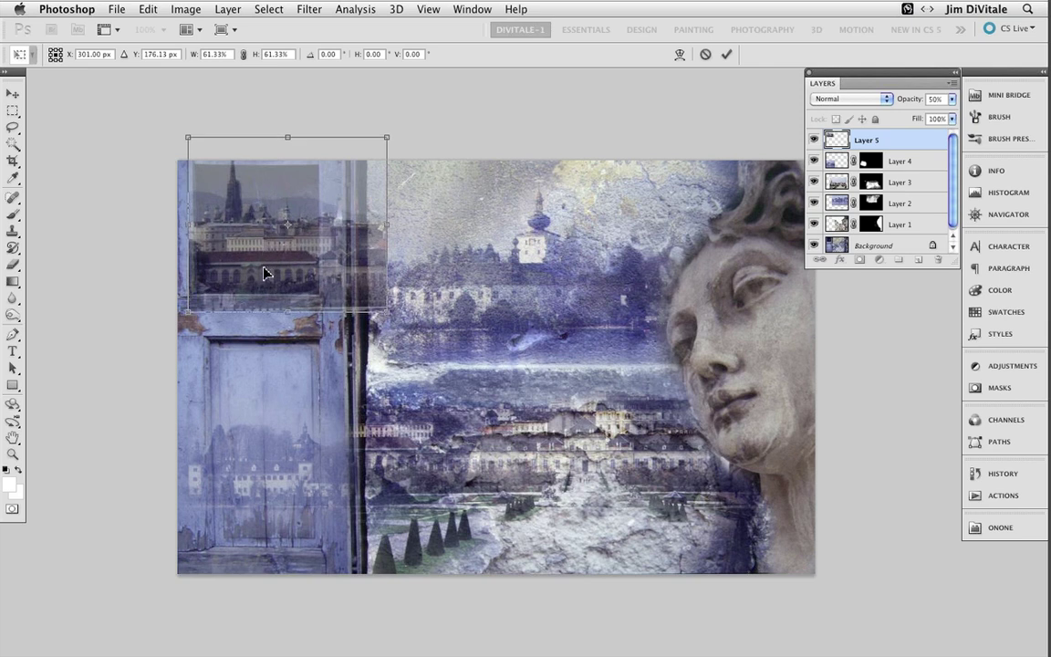
{"action": "key", "text": "Return"}
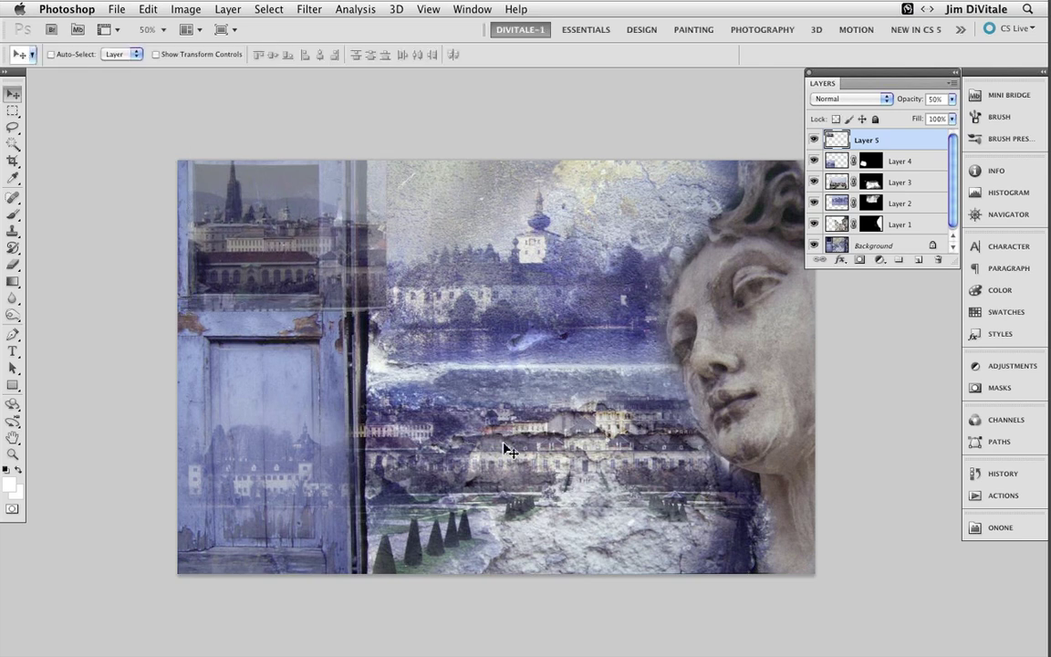
- Make Layer 5 fully opaque and cycle its blend modes from Linear Burn through Divide
{"action": "key", "text": "0"}
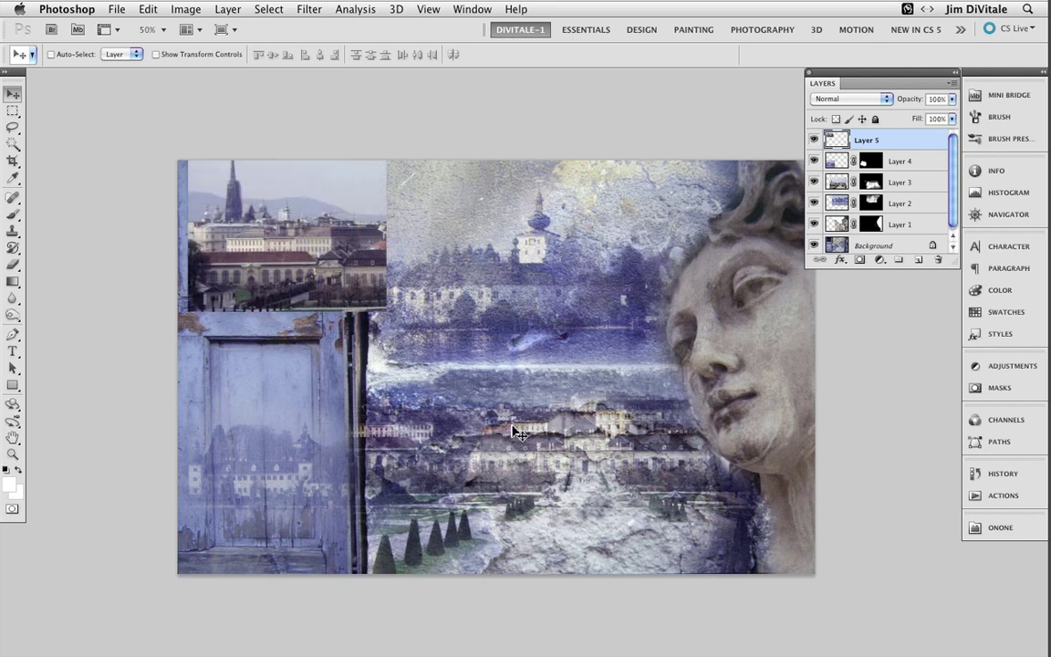
{"action": "key", "text": "shift+plus"}
{"action": "key", "text": "shift+plus"}
{"action": "key", "text": "shift+plus"}
{"action": "key", "text": "shift+plus"}
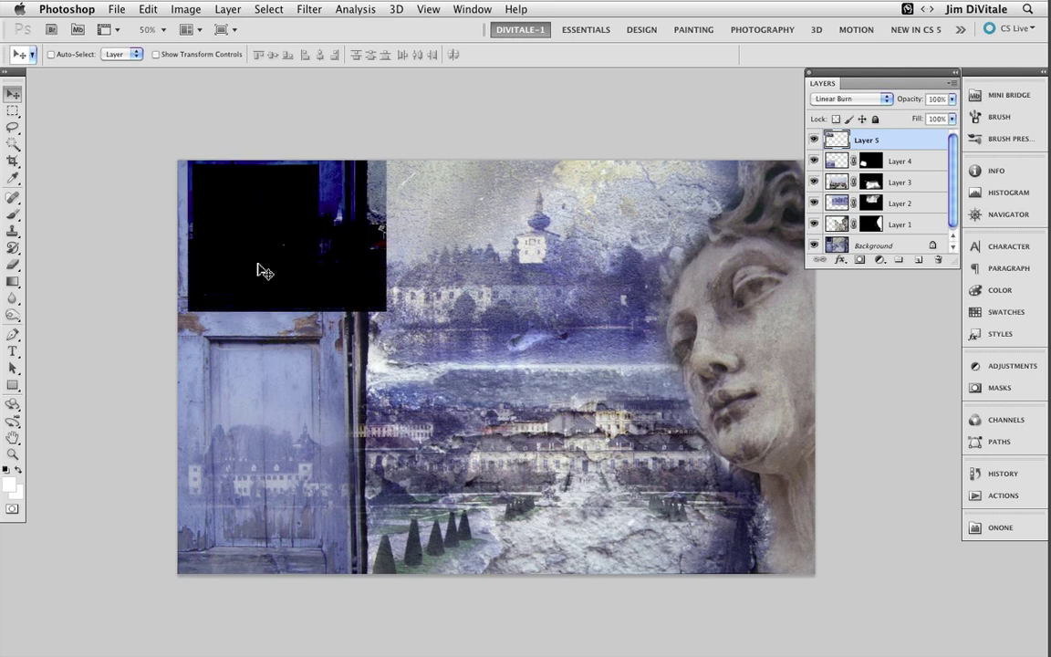
{"action": "key", "text": "shift+plus"}
{"action": "key", "text": "shift+plus"}
{"action": "key", "text": "shift+plus"}
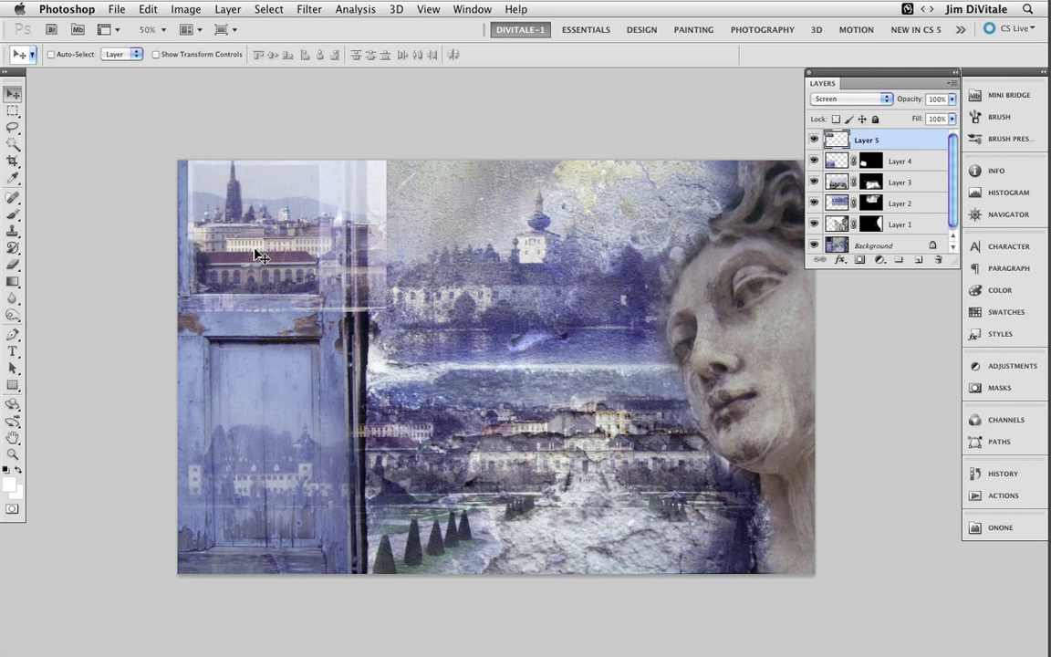
{"action": "key", "text": "shift+plus"}
{"action": "key", "text": "shift+plus"}
{"action": "key", "text": "shift+plus"}
{"action": "key", "text": "shift+plus"}
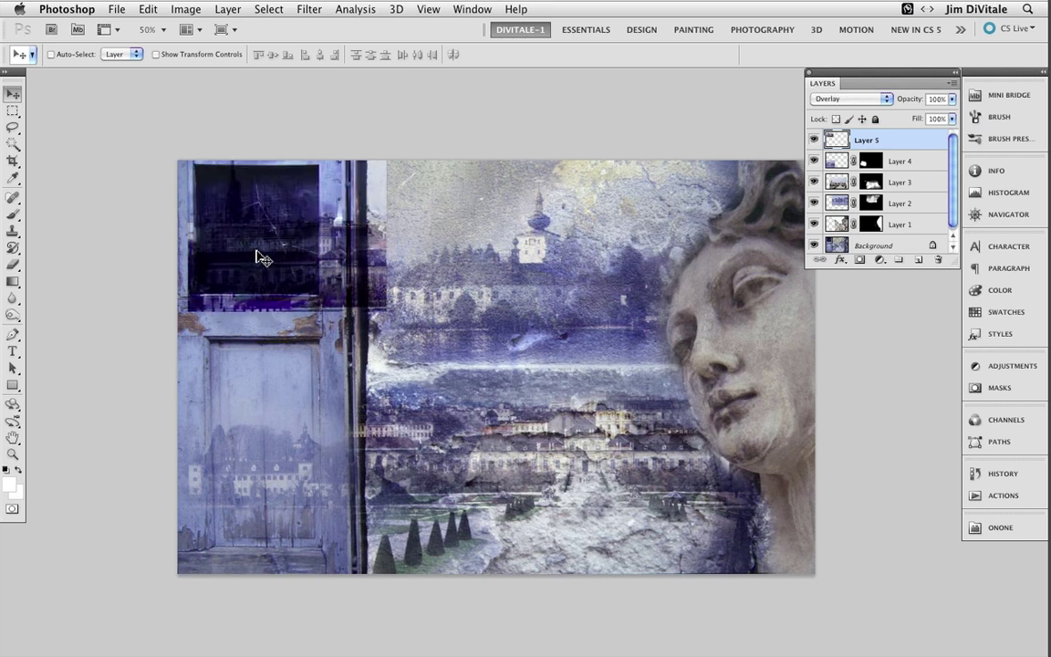
{"action": "key", "text": "shift+plus"}
{"action": "key", "text": "shift+plus"}
{"action": "key", "text": "shift+plus"}
{"action": "key", "text": "shift+plus"}
{"action": "key", "text": "shift+plus"}
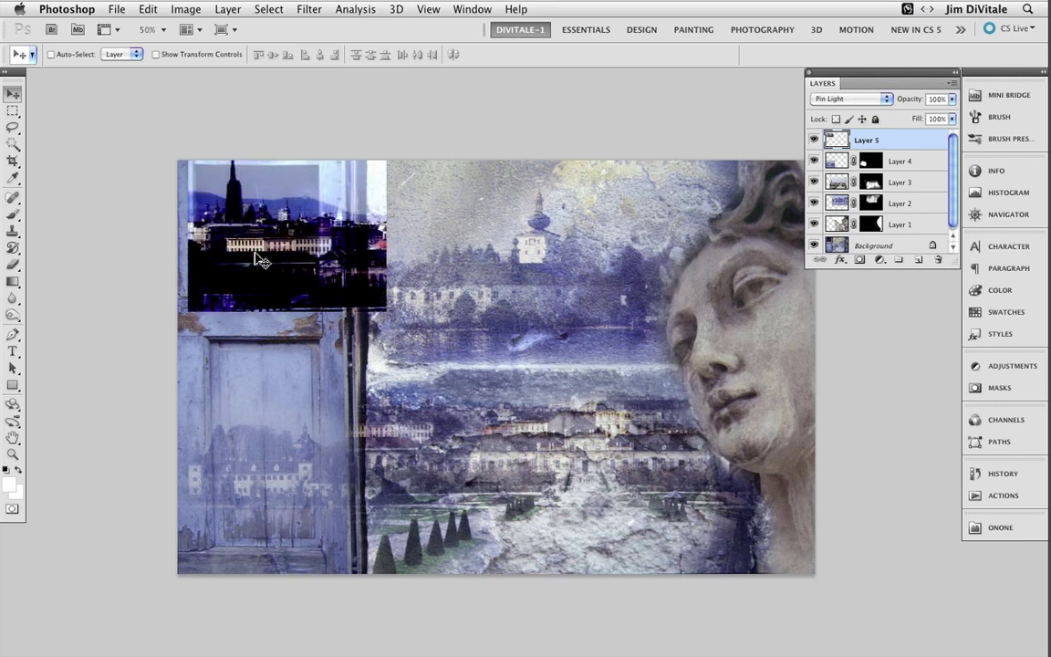
{"action": "key", "text": "shift+plus"}
{"action": "key", "text": "shift+plus"}
{"action": "key", "text": "shift+plus"}
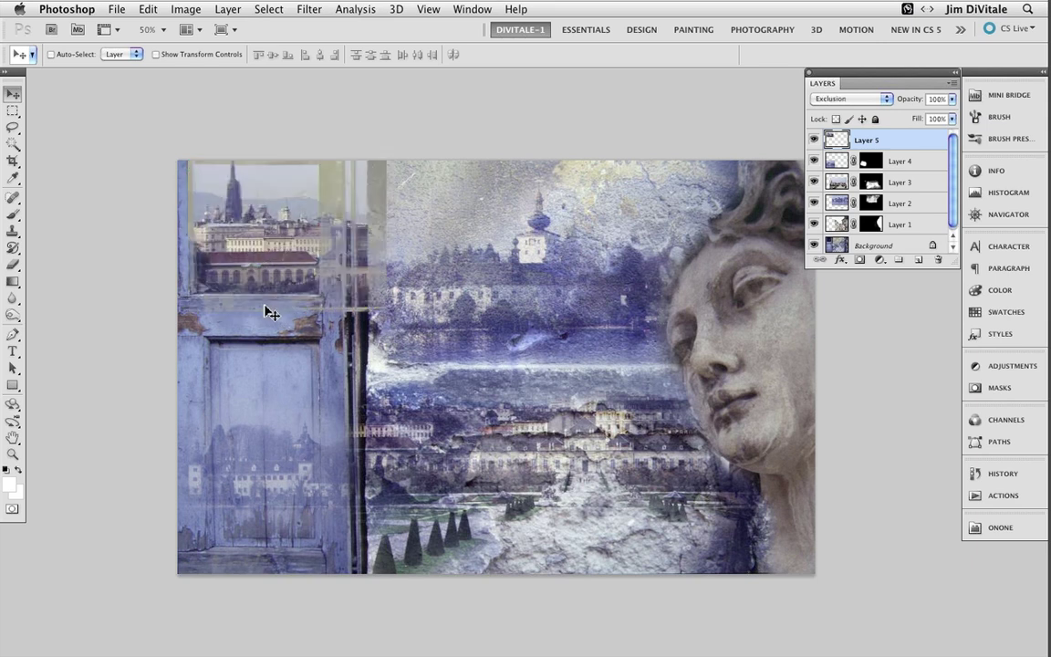
{"action": "key", "text": "shift+plus"}
{"action": "key", "text": "shift+plus"}
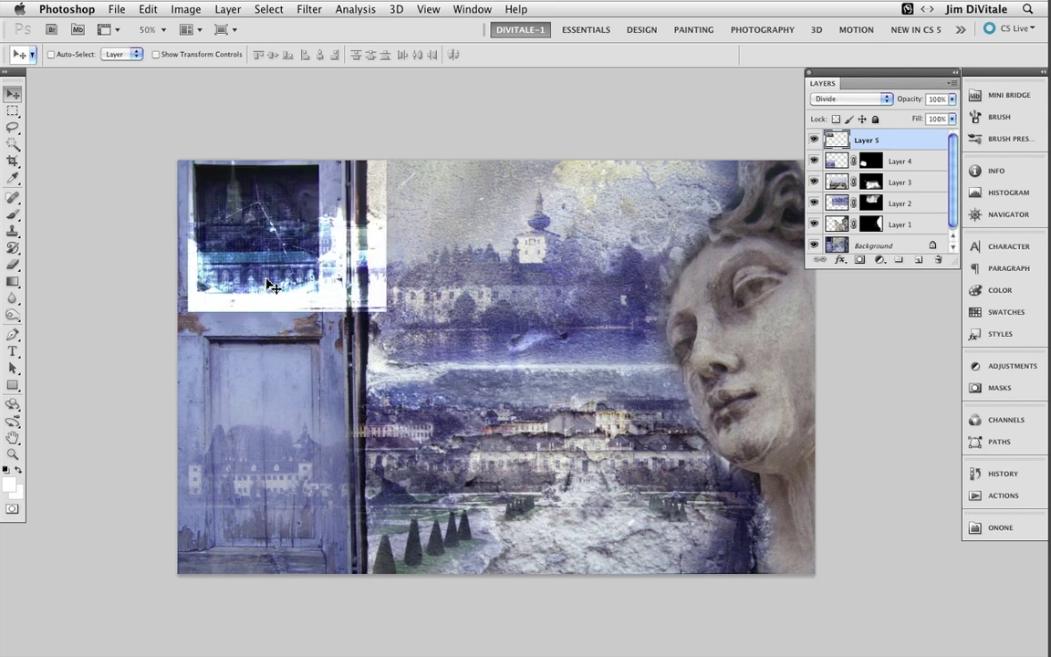
{"action": "key", "text": "shift+plus"}
{"action": "key", "text": "shift+plus"}
{"action": "key", "text": "shift+plus"}
{"action": "key", "text": "shift+plus"}
{"action": "key", "text": "shift+plus"}
{"action": "key", "text": "shift+plus"}
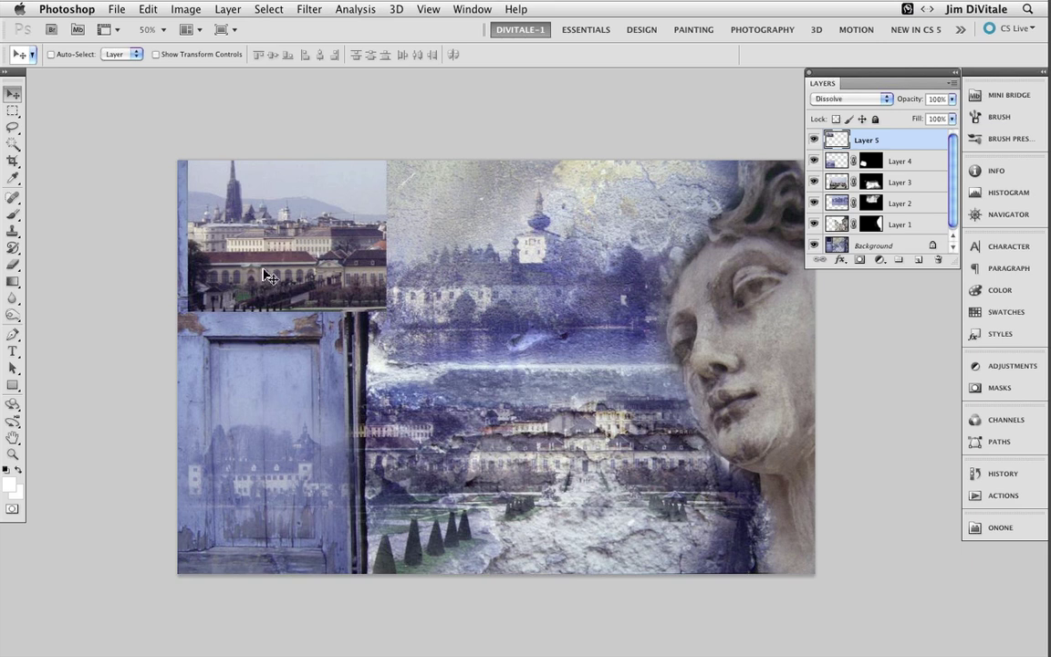
{"action": "key", "text": "shift+plus"}
{"action": "key", "text": "shift+plus"}
{"action": "key", "text": "shift+plus"}
{"action": "key", "text": "shift+plus"}
- Try Overlay, Soft Light and Screen blending, and lower Layer 5's opacity to about 48%
{"action": "left_click", "coordinate": [830, 98]}
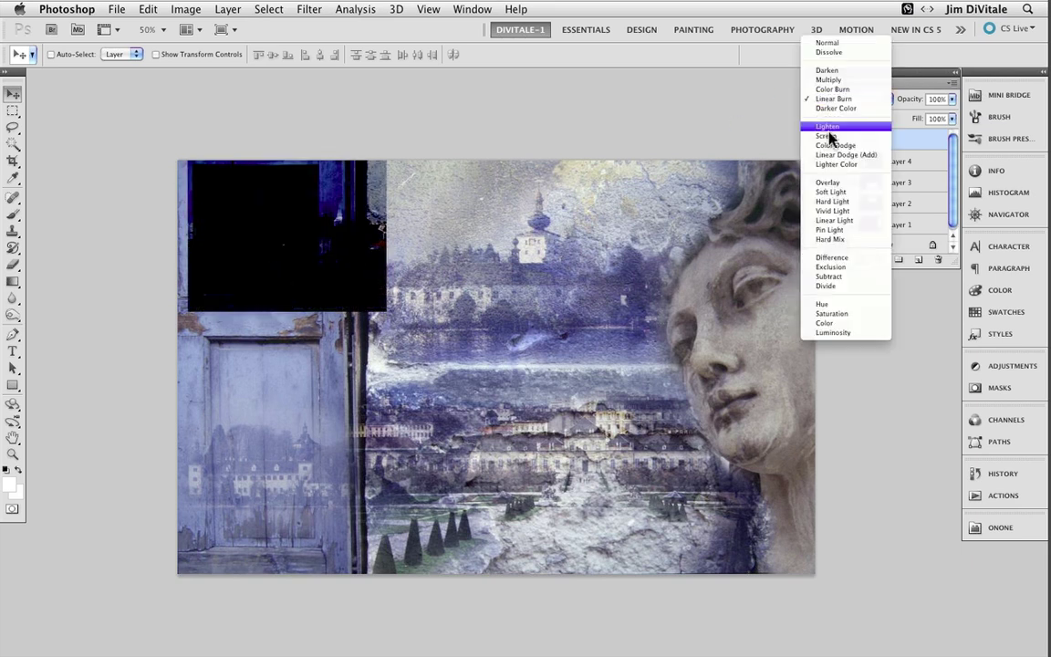
{"action": "left_click", "coordinate": [828, 182]}
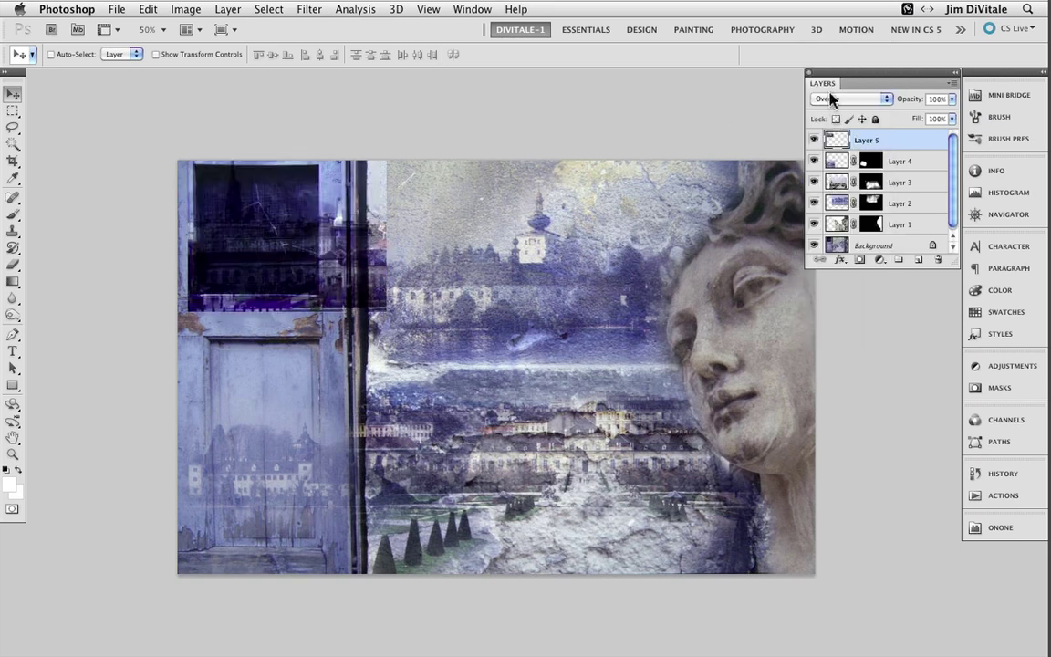
{"action": "left_click", "coordinate": [832, 98]}
{"action": "left_click", "coordinate": [835, 110]}
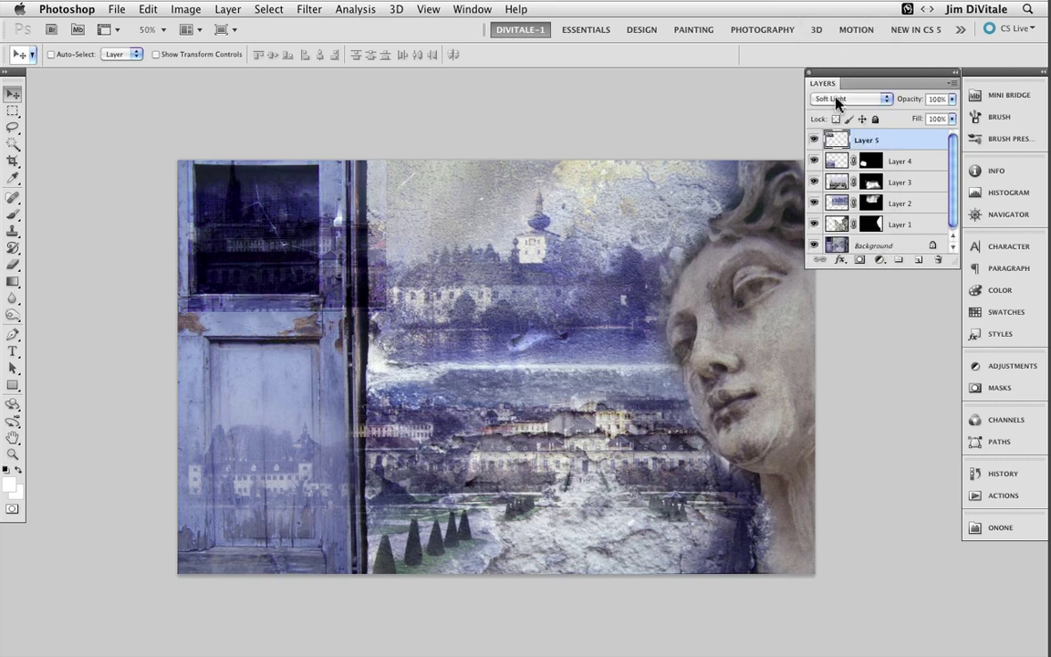
{"action": "left_click", "coordinate": [836, 99]}
{"action": "left_click", "coordinate": [835, 42]}
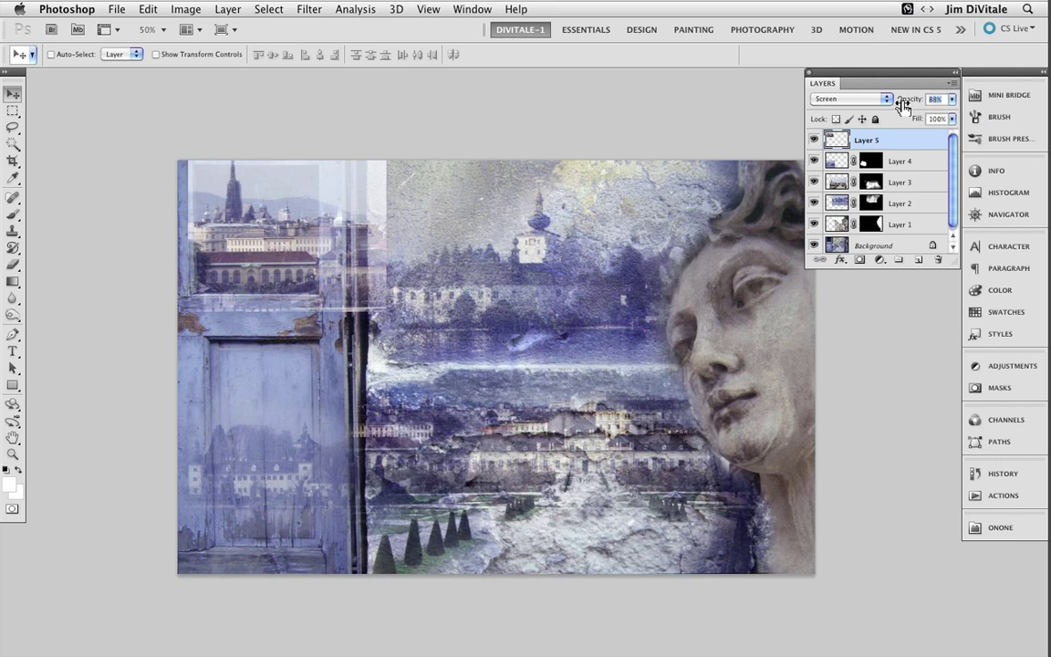
{"action": "left_click_drag", "start_coordinate": [903, 105], "coordinate": [821, 95]}
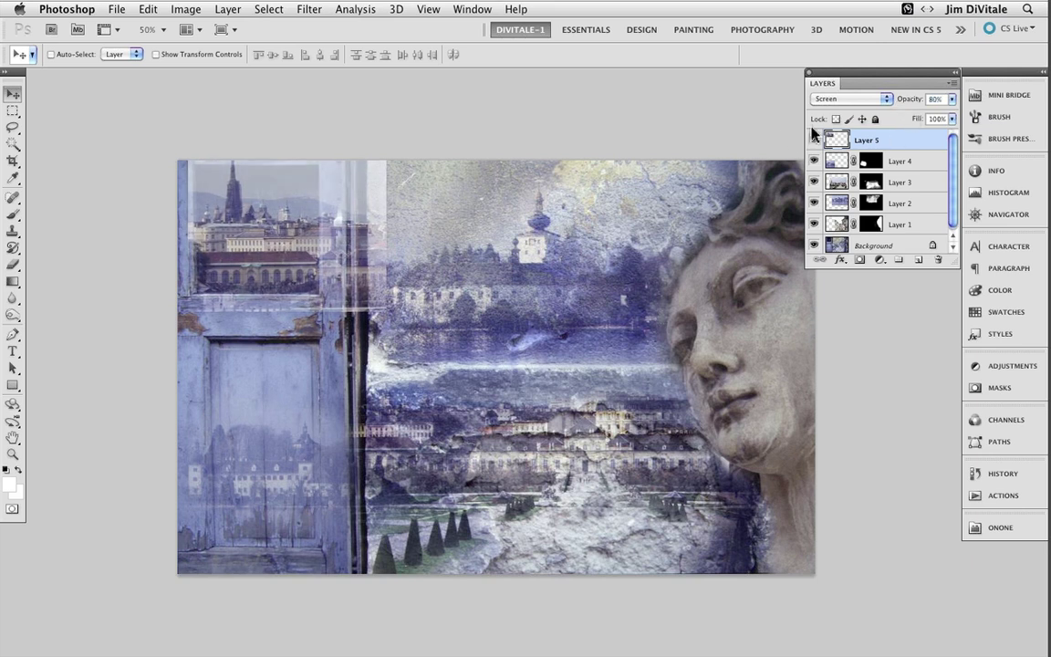
{"action": "left_click_drag", "start_coordinate": [904, 102], "coordinate": [908, 106]}
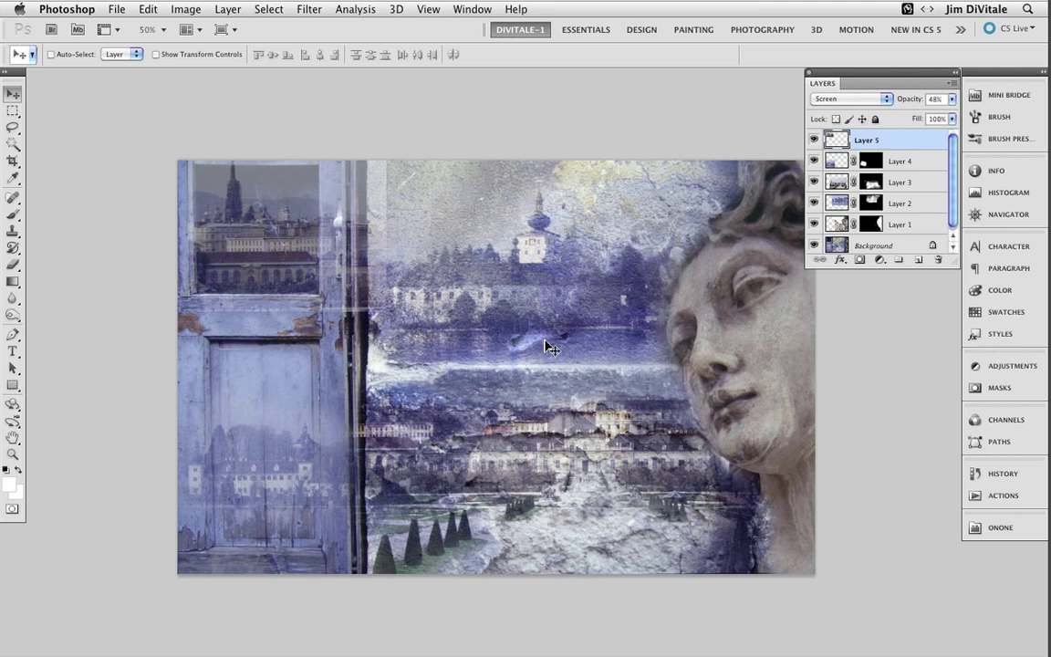
- Step through further blend modes and settle on Lighten
{"action": "key", "text": "shift+plus"}
{"action": "key", "text": "shift+plus"}
{"action": "key", "text": "shift+plus"}
{"action": "key", "text": "shift+plus"}
{"action": "key", "text": "shift+plus"}
{"action": "key", "text": "shift+plus"}
{"action": "key", "text": "shift+plus"}
{"action": "key", "text": "shift+plus"}
{"action": "key", "text": "shift+plus"}
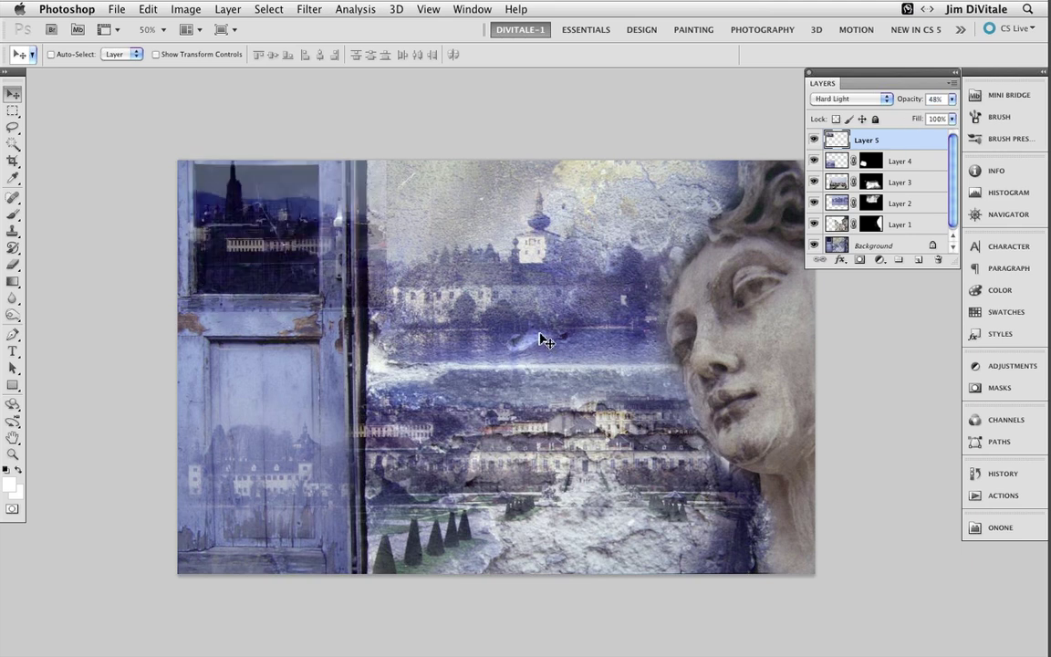
{"action": "key", "text": "shift+plus"}
{"action": "key", "text": "shift+plus"}
{"action": "key", "text": "shift+plus"}
{"action": "key", "text": "shift+plus"}
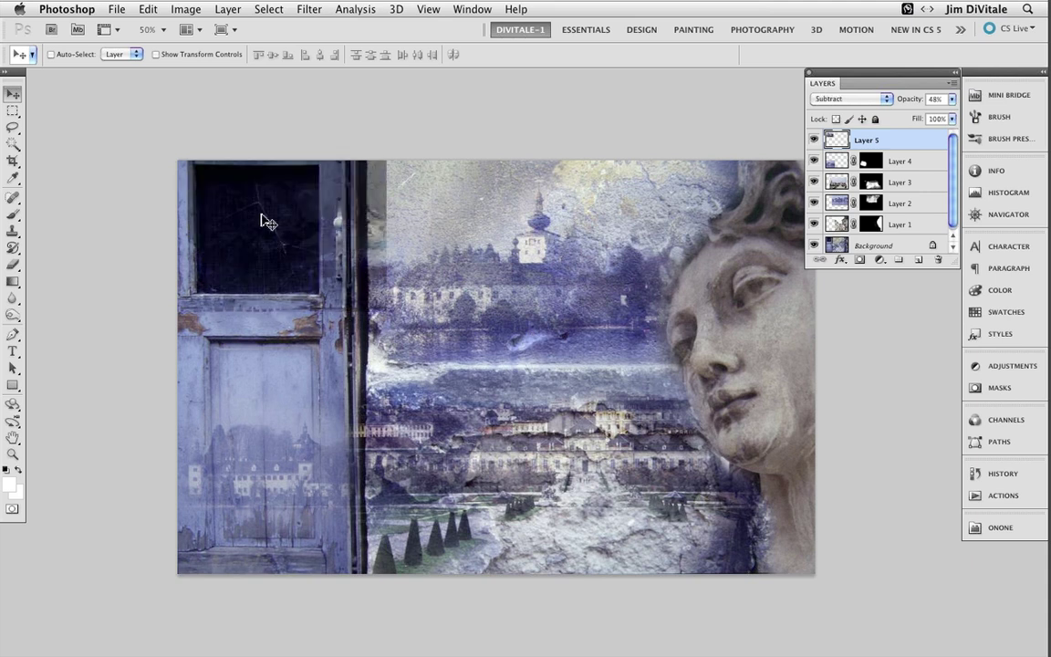
{"action": "key", "text": "shift+plus"}
{"action": "key", "text": "shift+plus"}
{"action": "key", "text": "shift+plus"}
{"action": "key", "text": "shift+plus"}
{"action": "key", "text": "shift+plus"}
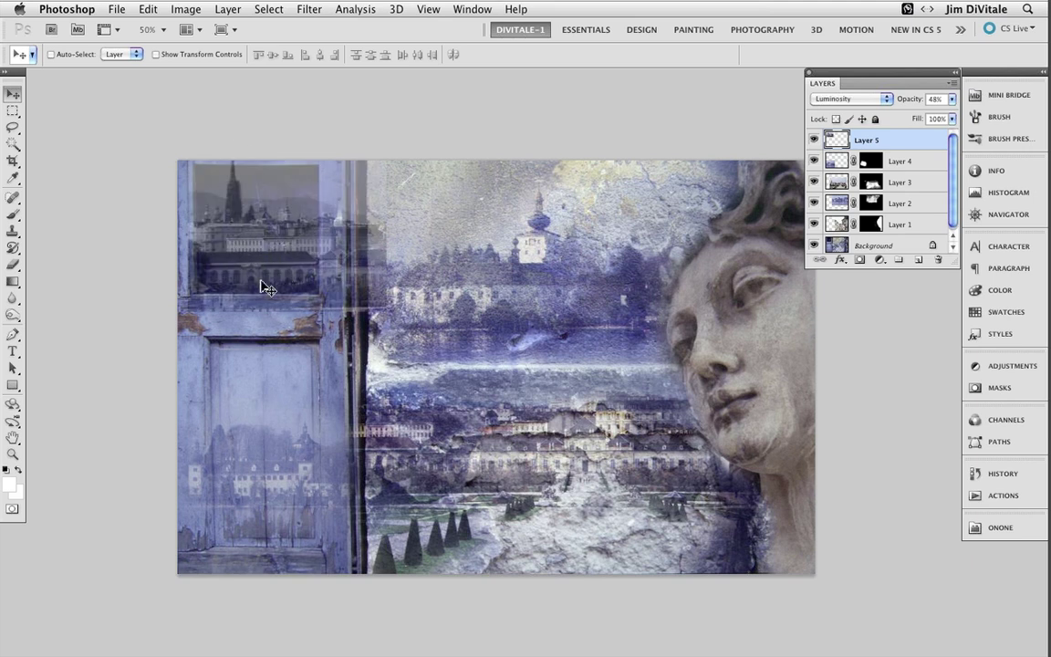
{"action": "key", "text": "shift+plus"}
{"action": "key", "text": "shift+plus"}
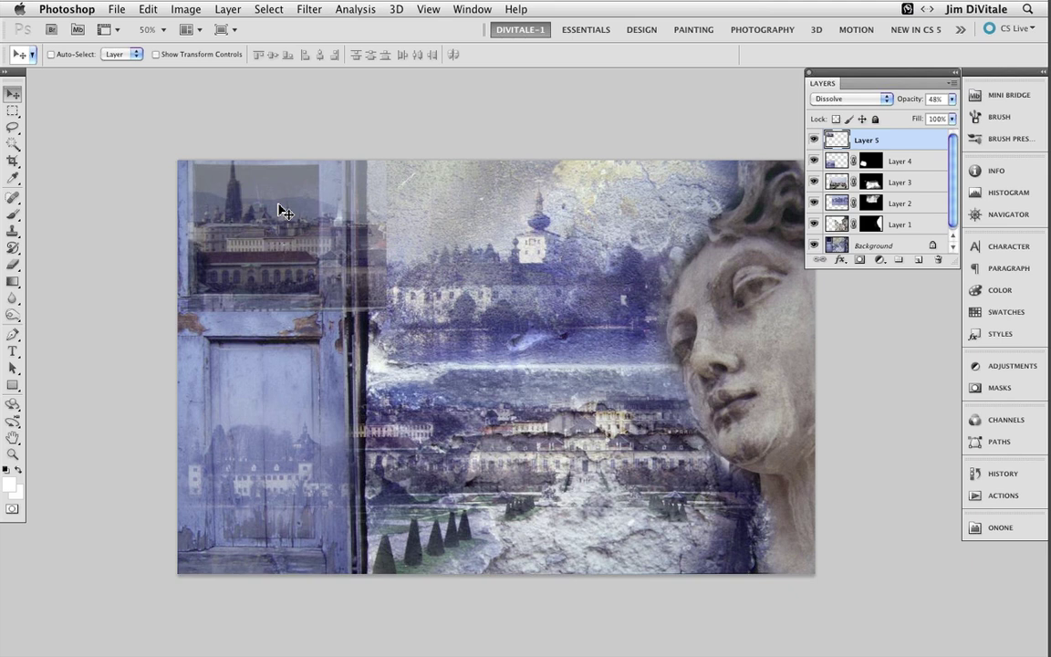
{"action": "key", "text": "shift+plus"}
{"action": "key", "text": "shift+plus"}
{"action": "key", "text": "shift+plus"}
{"action": "key", "text": "shift+plus"}
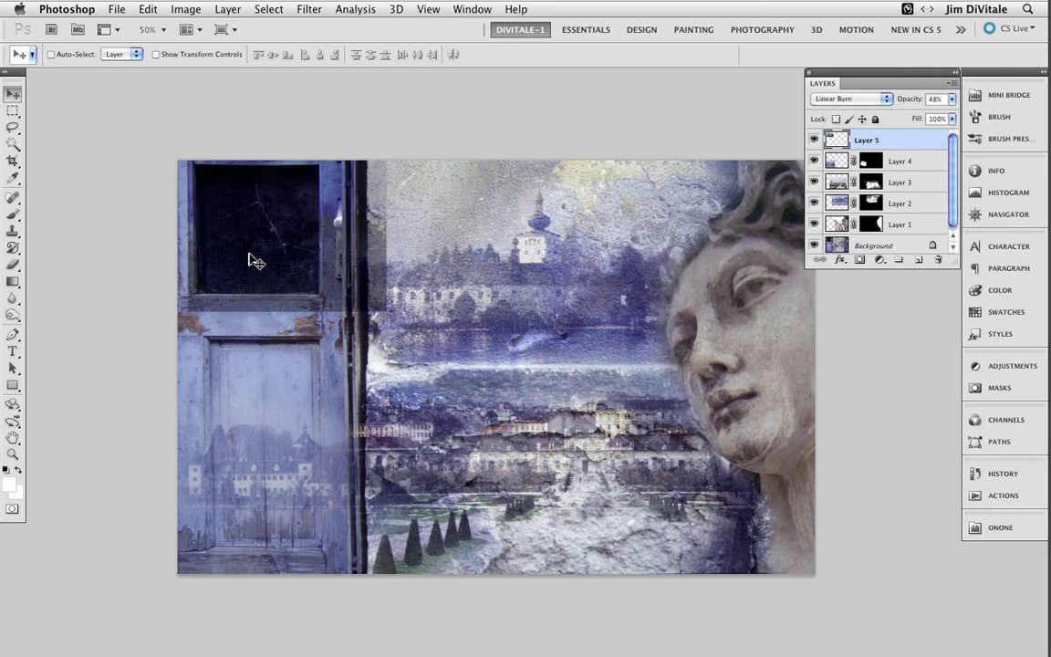
{"action": "key", "text": "shift+plus"}
{"action": "key", "text": "shift+plus"}
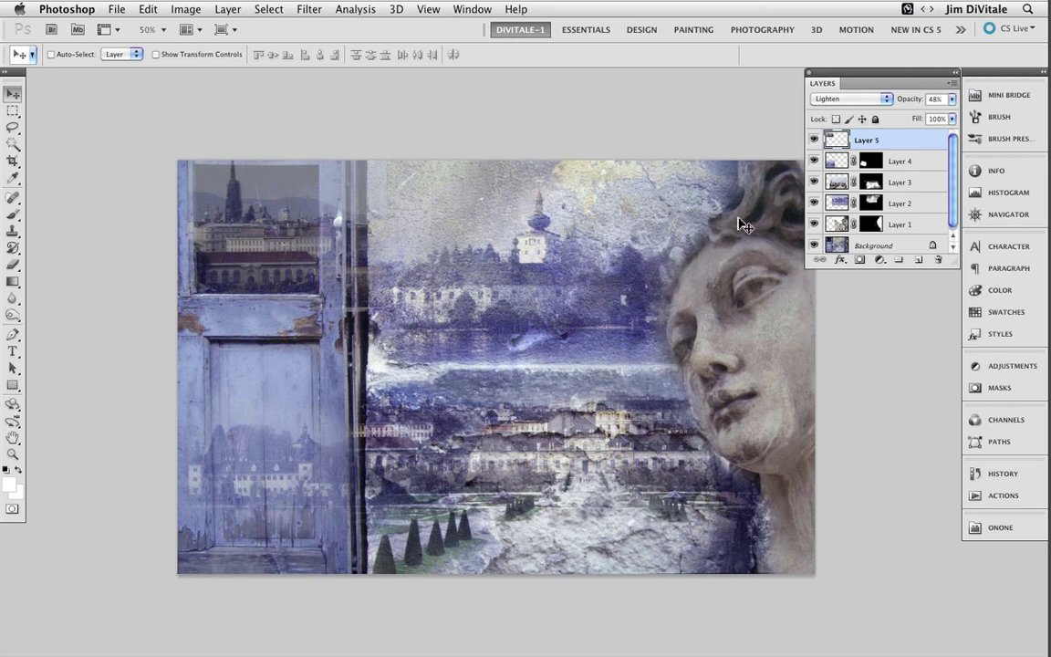
- Mask the palace layer so it shows only inside the door's window
{"action": "left_click", "coordinate": [860, 260], "text": "alt"}
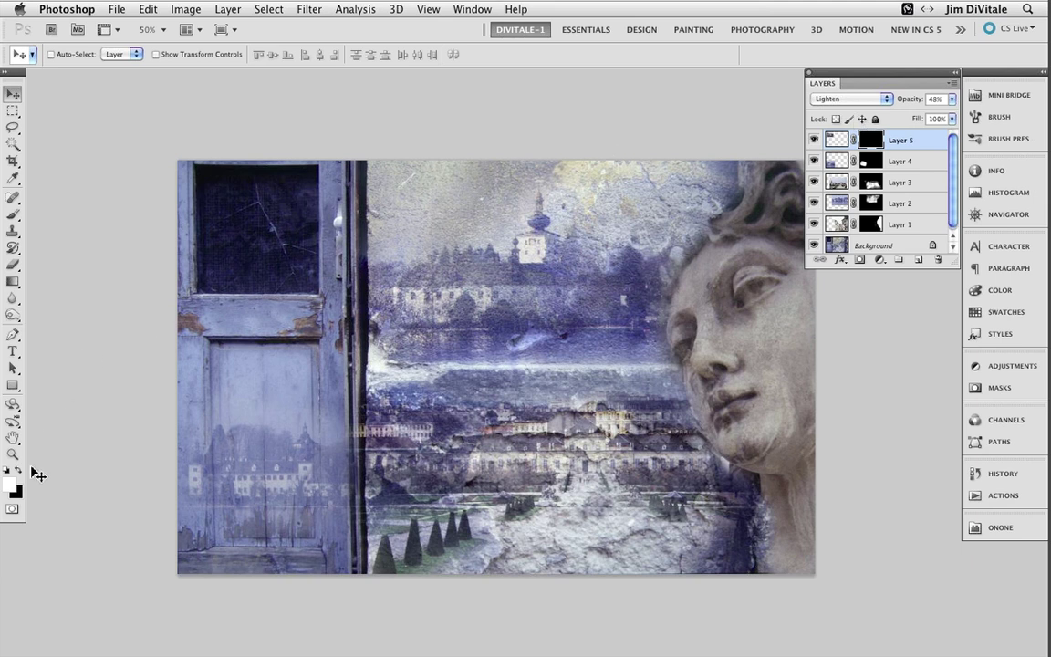
{"action": "left_click", "coordinate": [14, 215]}
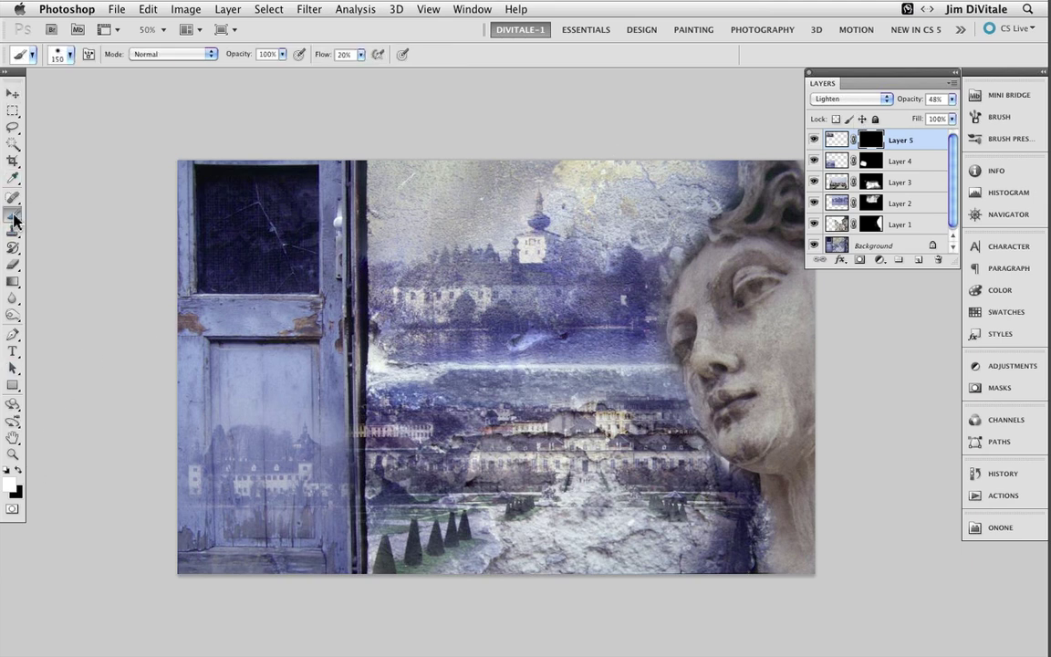
{"action": "mouse_move", "coordinate": [242, 193]}
{"action": "left_mouse_down"}
{"action": "mouse_move", "coordinate": [295, 270]}
{"action": "mouse_move", "coordinate": [296, 253]}
{"action": "mouse_move", "coordinate": [255, 299]}
{"action": "mouse_move", "coordinate": [209, 290]}
{"action": "mouse_move", "coordinate": [228, 188]}
{"action": "mouse_move", "coordinate": [290, 183]}
{"action": "mouse_move", "coordinate": [256, 182]}
{"action": "mouse_move", "coordinate": [228, 251]}
{"action": "left_mouse_up"}
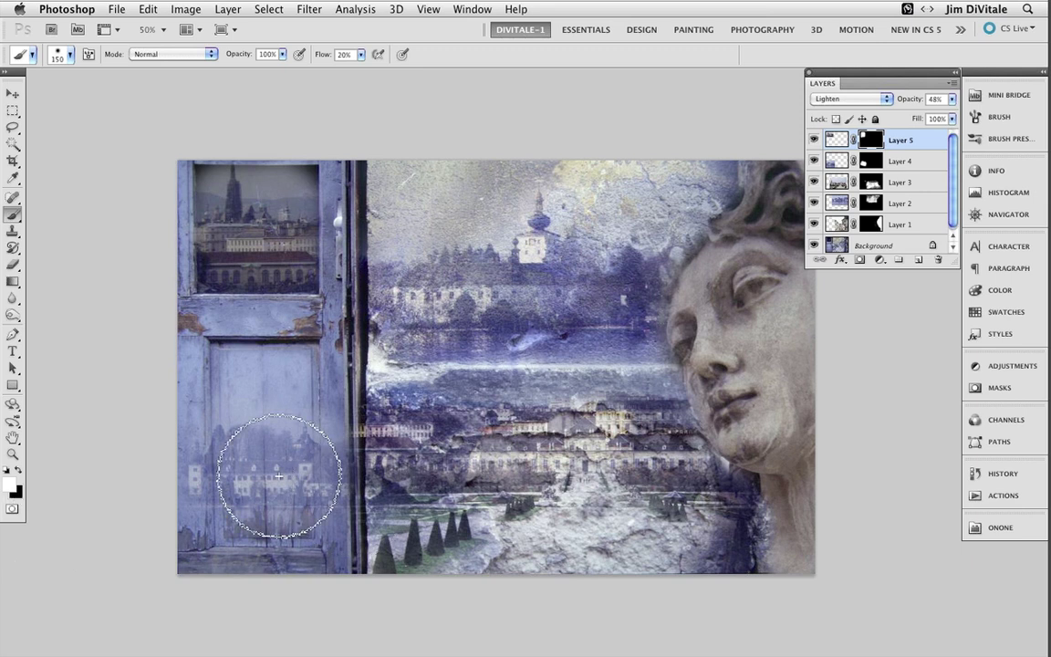
- Raise the lower-door reflection layer to 72% opacity, then bring up Save As
{"action": "left_click", "coordinate": [814, 162]}
{"action": "left_click", "coordinate": [814, 162]}
{"action": "left_click", "coordinate": [837, 161]}
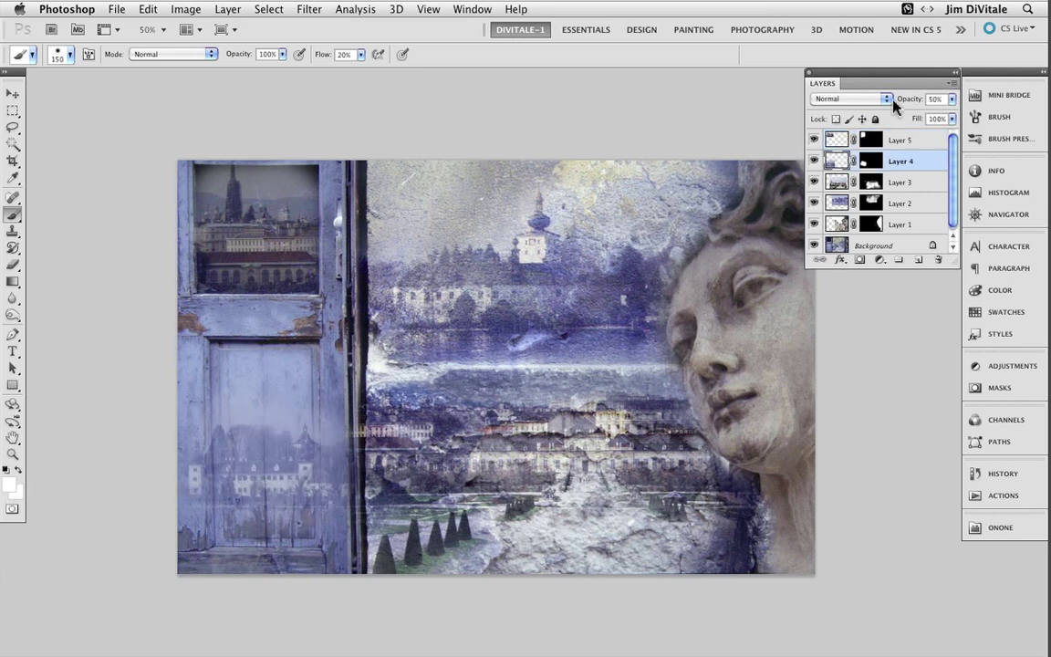
{"action": "left_click_drag", "start_coordinate": [911, 105], "coordinate": [917, 105]}
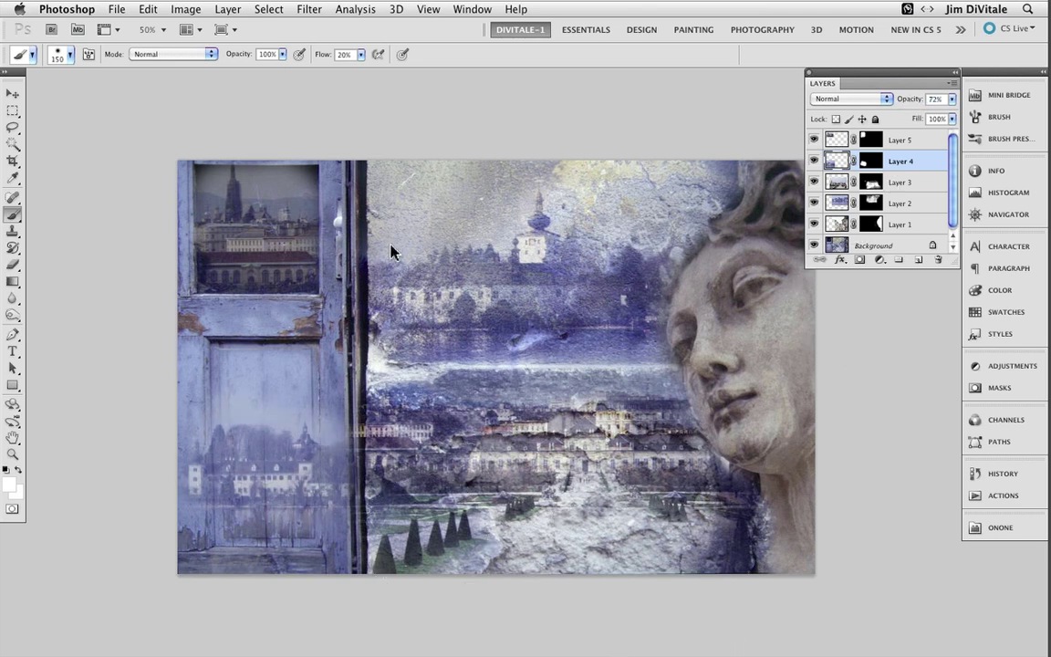
{"action": "key", "text": "super+shift+s"}
- Save the montage as Austria-6-layers.psd with layers kept
{"action": "key", "text": "Right"}
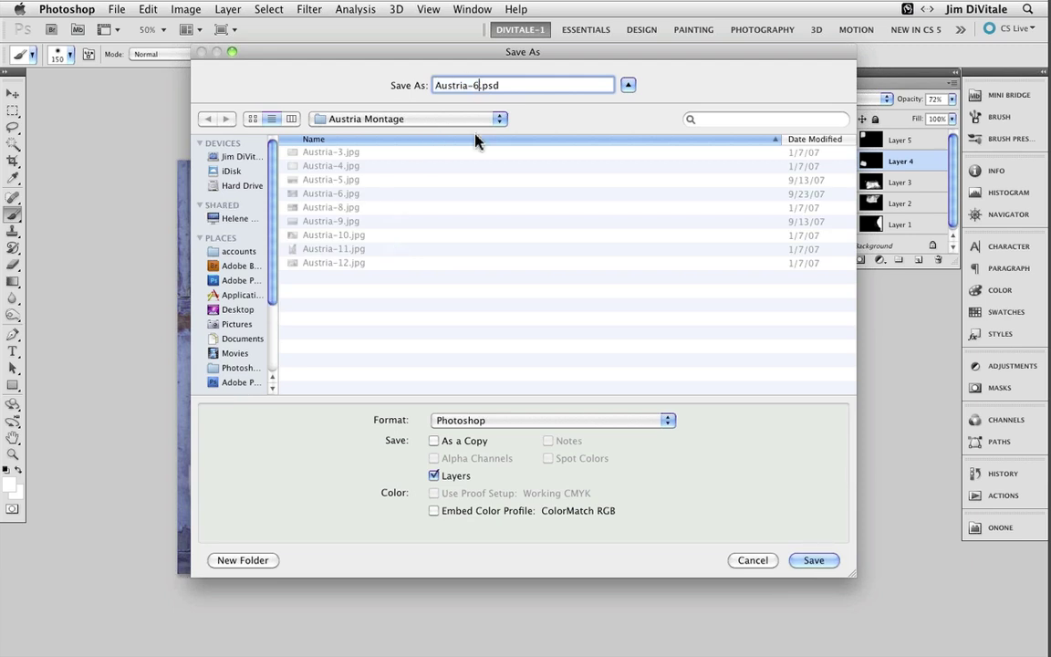
{"action": "type", "text": "la"}
{"action": "type", "text": "yers"}
{"action": "left_click", "coordinate": [479, 86]}
{"action": "type", "text": "-"}
{"action": "left_click", "coordinate": [812, 560]}
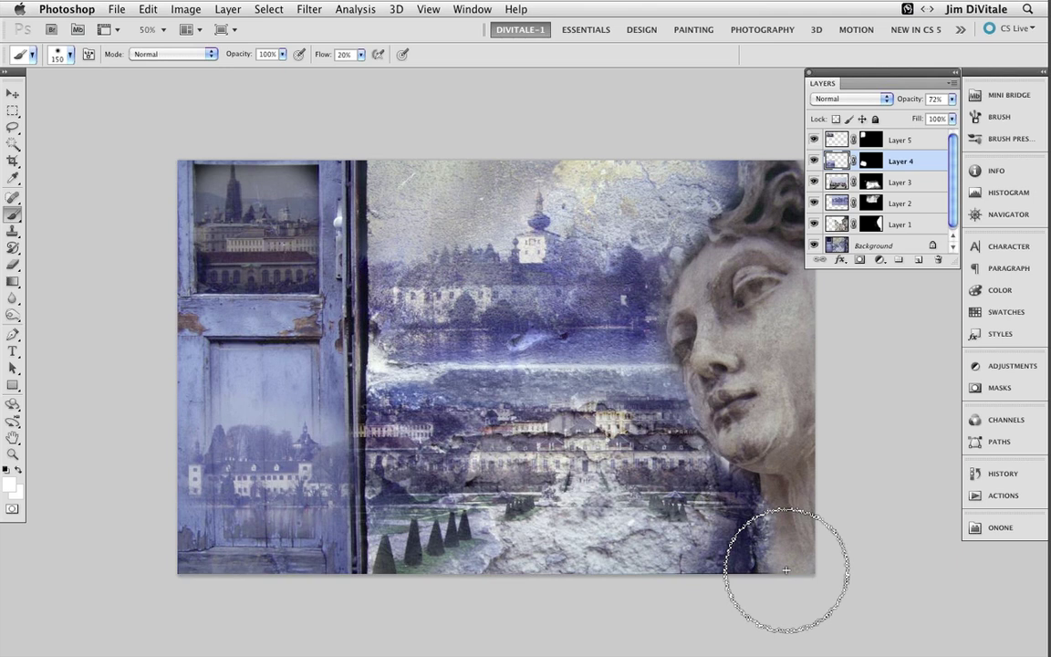
- Touch up the mask beside the statue's neck, then flatten all layers into one Background
{"action": "left_click", "coordinate": [708, 514]}
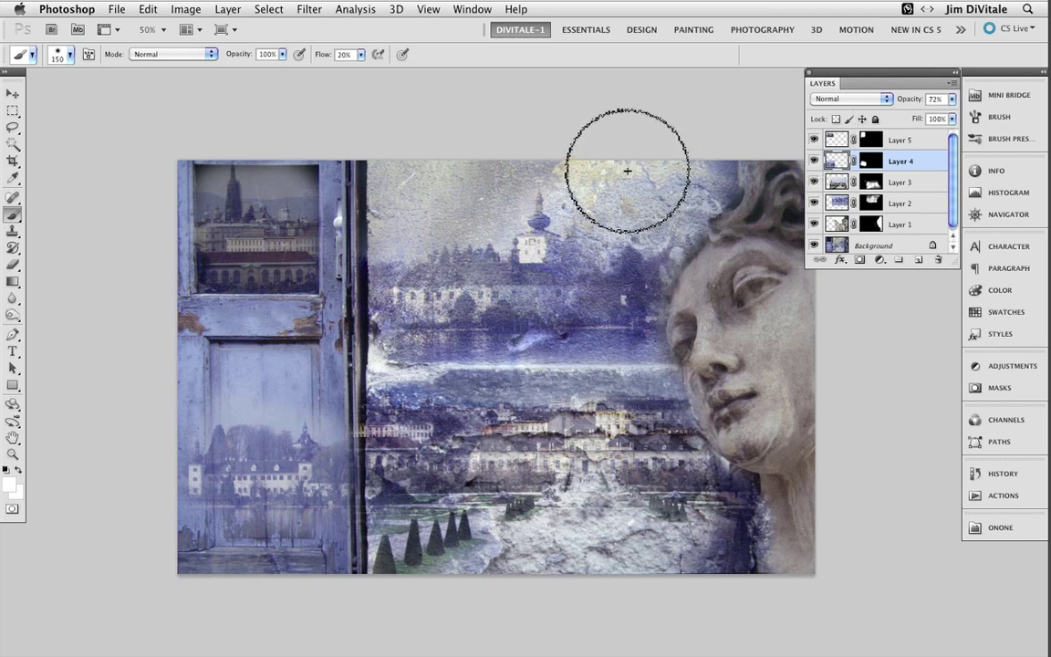
{"action": "left_click", "coordinate": [951, 83]}
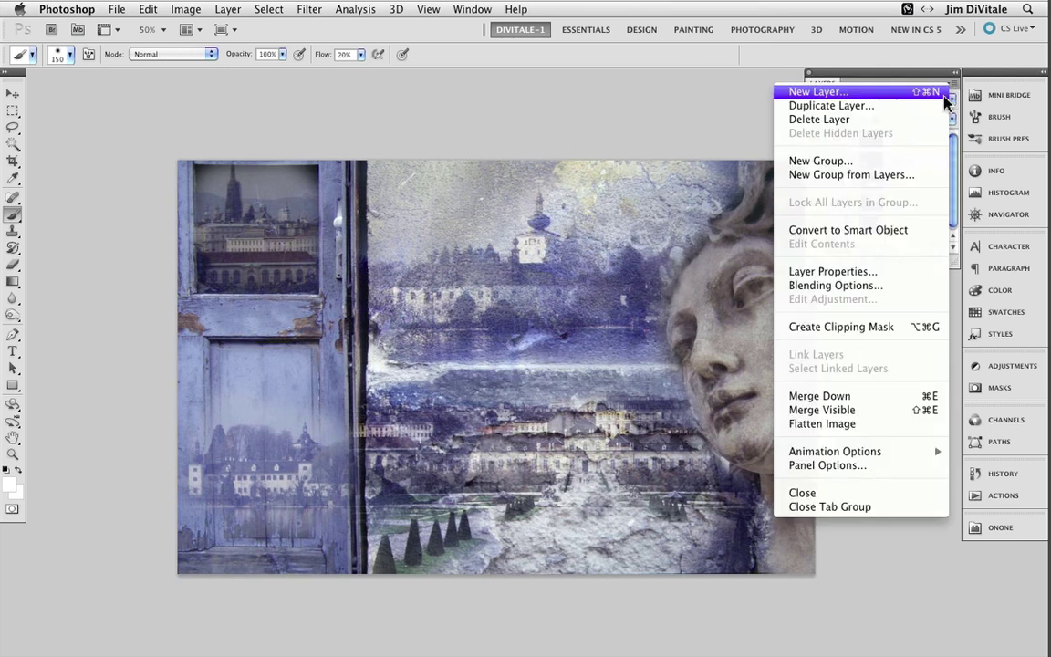
{"action": "left_click", "coordinate": [876, 429]}
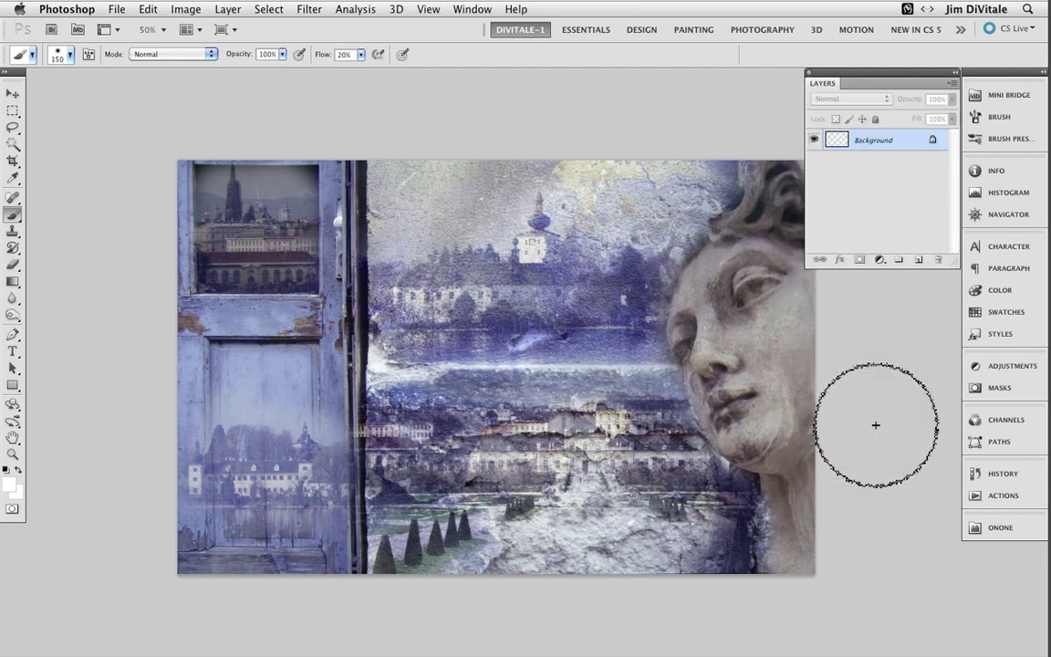
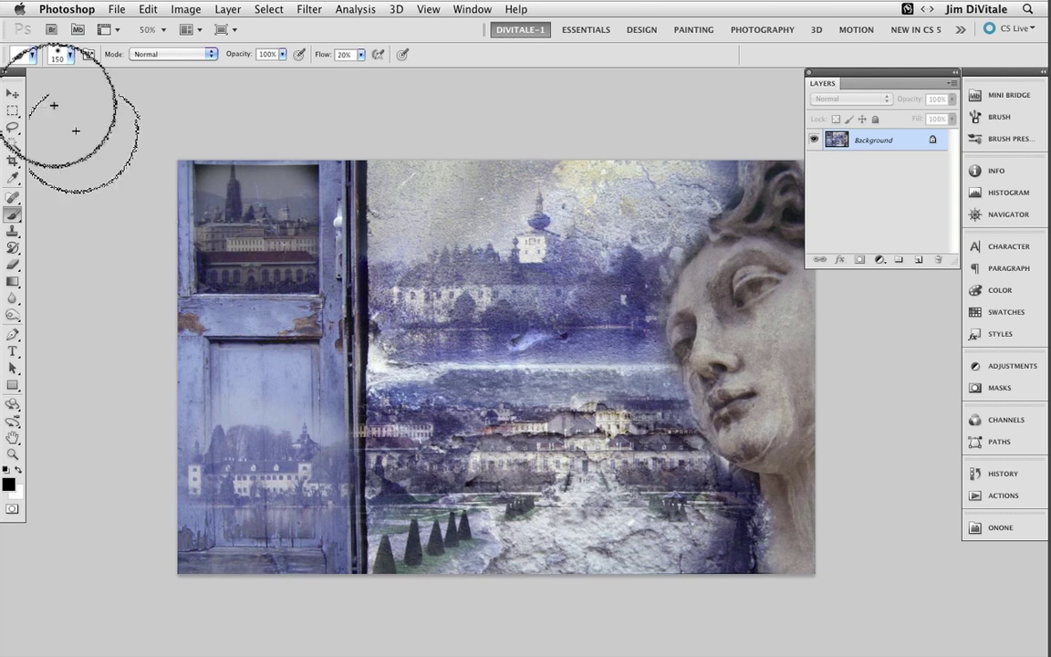
- Drag the crop box past every image edge to add white canvas around the composite
{"action": "key", "text": "c"}
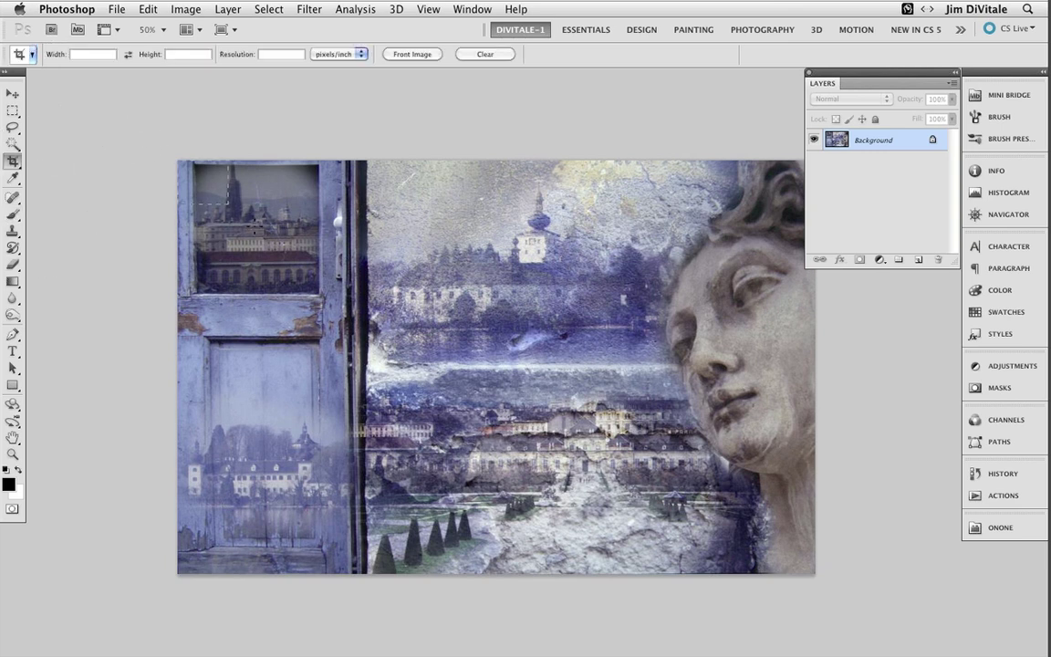
{"action": "left_click_drag", "start_coordinate": [639, 496], "coordinate": [830, 602]}
{"action": "key", "text": "Return"}
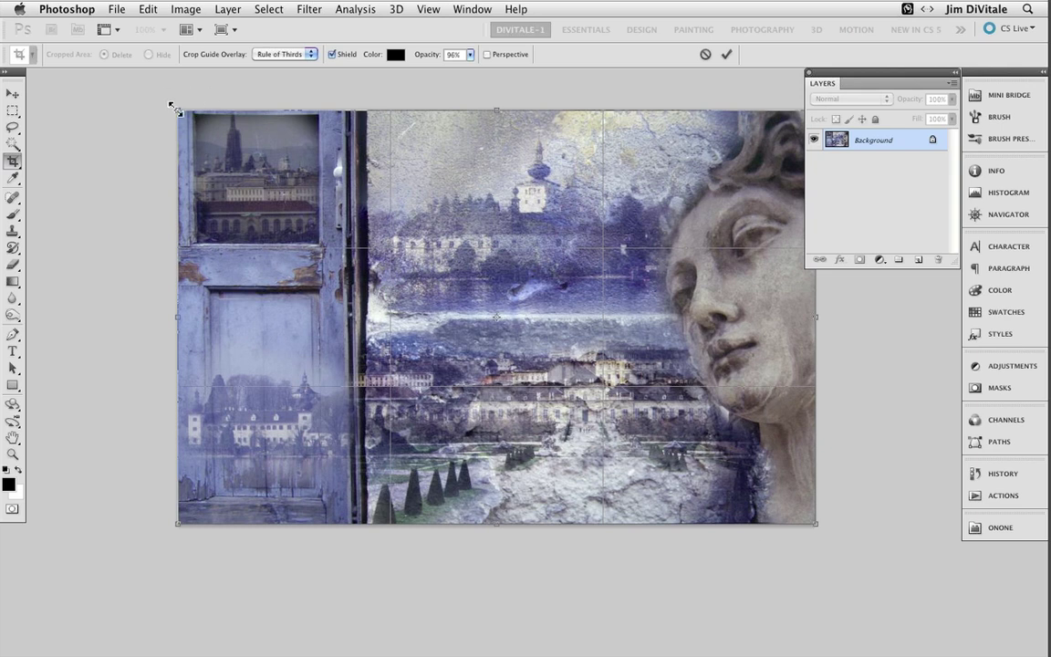
{"action": "left_click_drag", "start_coordinate": [165, 106], "coordinate": [140, 104]}
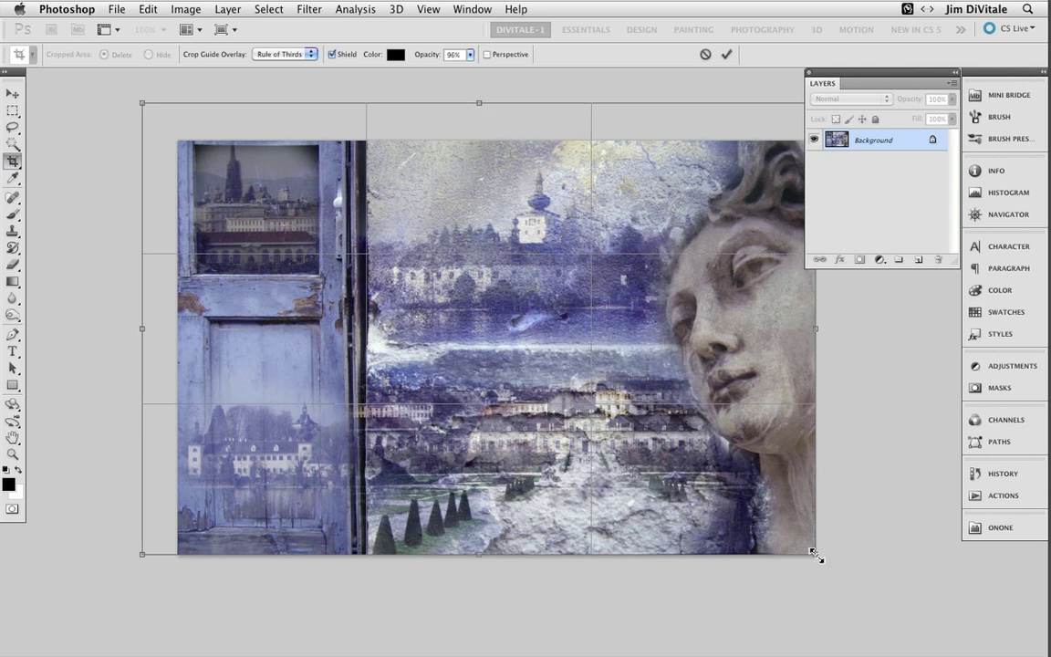
{"action": "left_click_drag", "start_coordinate": [817, 559], "coordinate": [855, 588]}
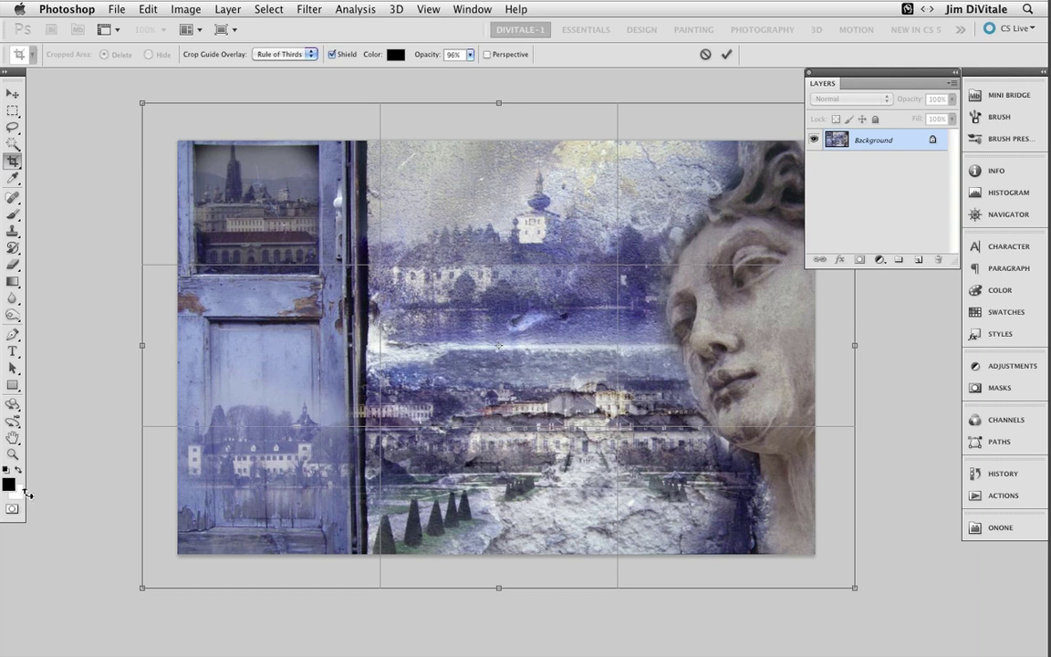
{"action": "key", "text": "Escape"}
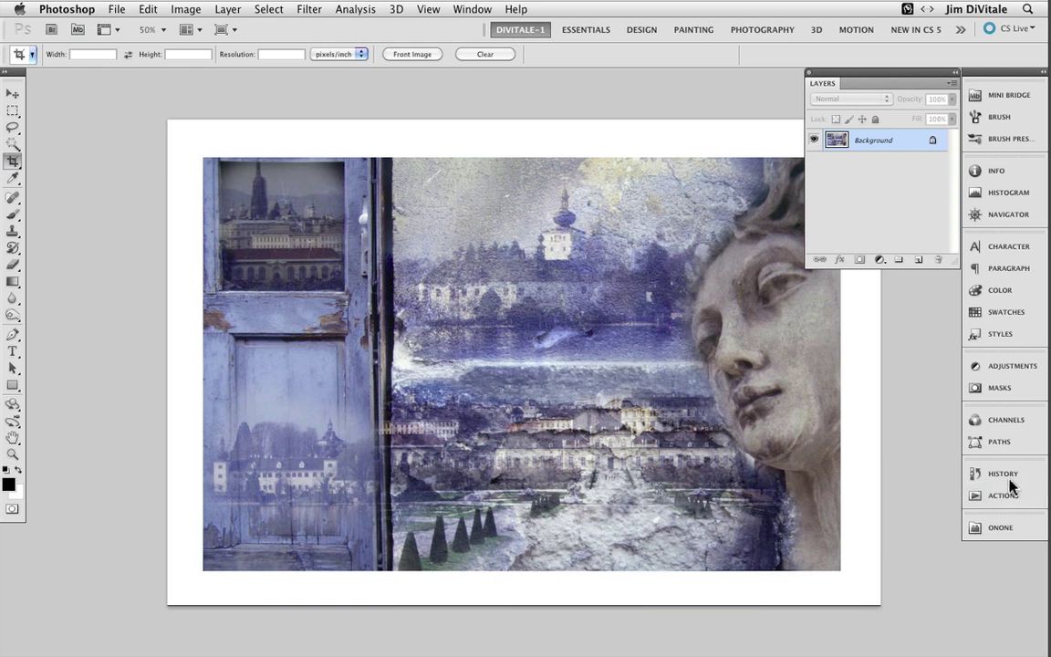
- Launch onOne PhotoTools 2.6 on the bordered collage from the onOne panel
{"action": "left_click", "coordinate": [1001, 529]}
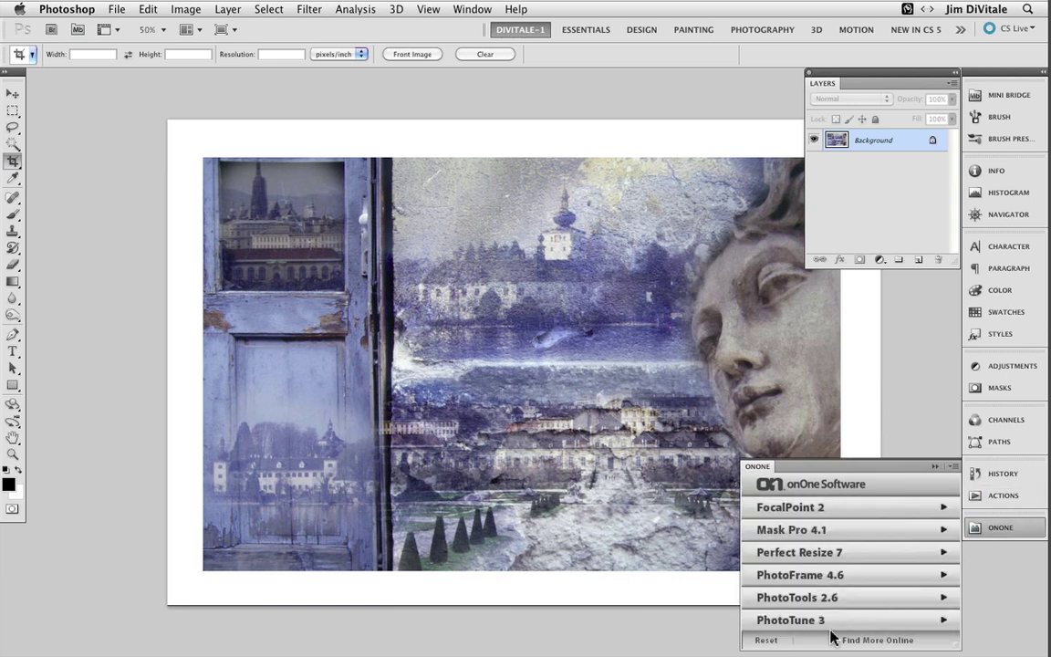
{"action": "left_click", "coordinate": [908, 600]}
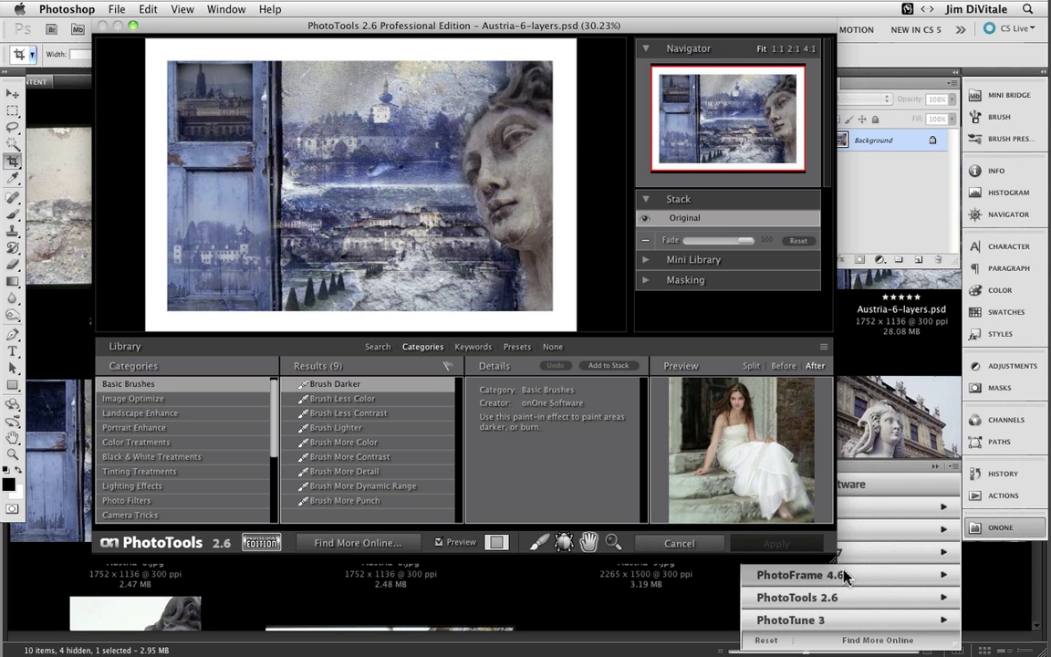
- Enlarge the PhotoTools window to fill the screen
{"action": "left_click", "coordinate": [133, 25]}
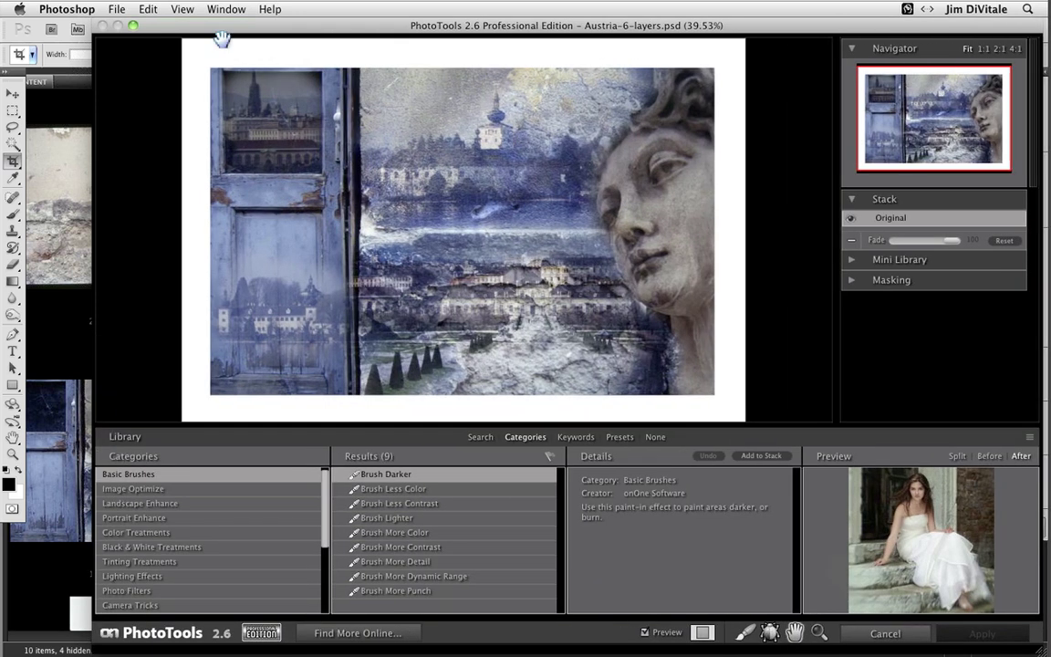
{"action": "left_click_drag", "start_coordinate": [156, 24], "coordinate": [64, 15]}
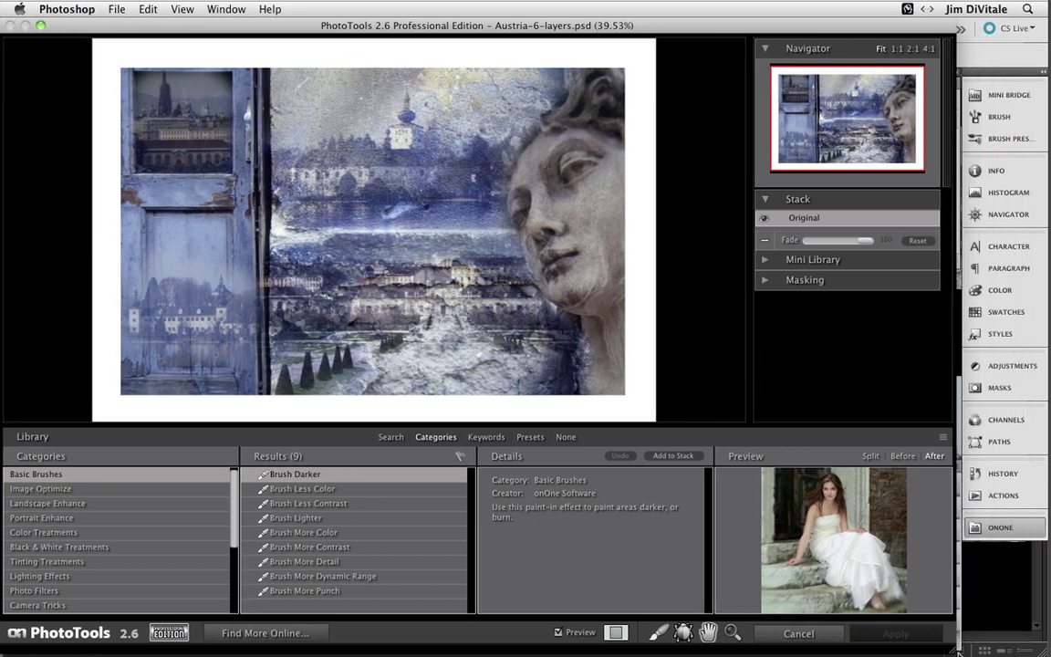
{"action": "left_click_drag", "start_coordinate": [956, 644], "coordinate": [1019, 654]}
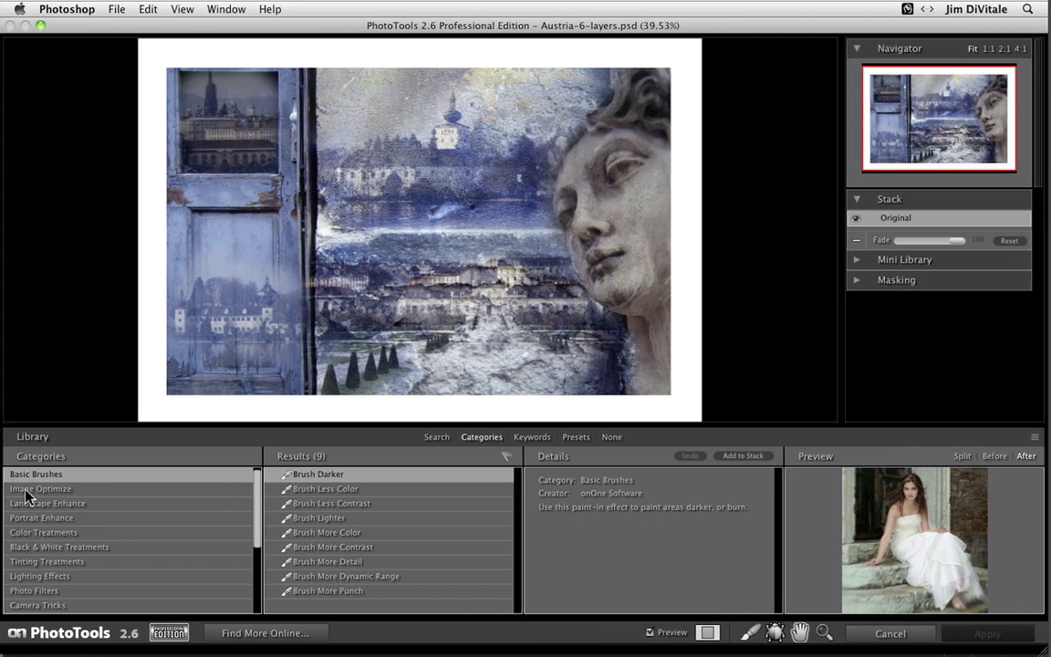
- Stack Daily Multi-Vitamins A2 and Digital Fill Flash from Image Optimize, comparing before and after
{"action": "left_click", "coordinate": [27, 490]}
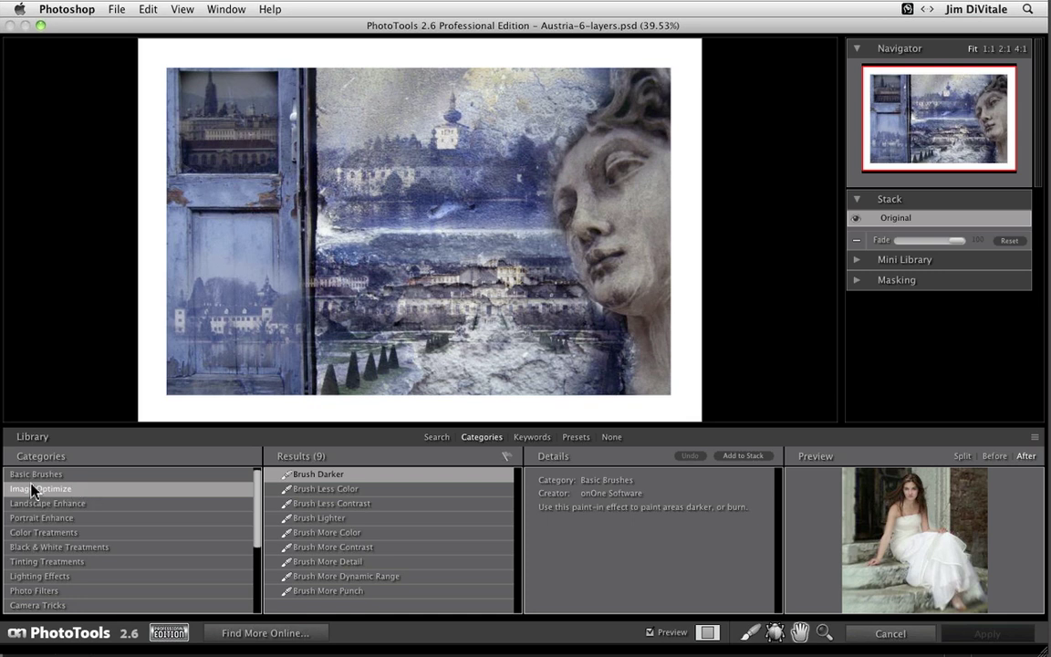
{"action": "left_click", "coordinate": [34, 489]}
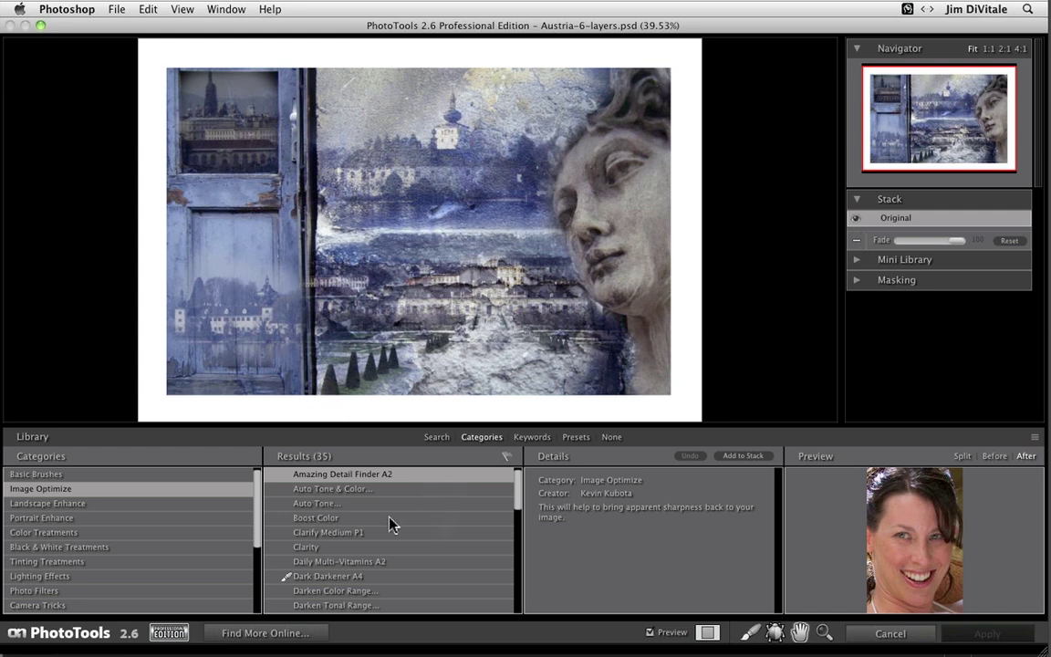
{"action": "left_click", "coordinate": [333, 563]}
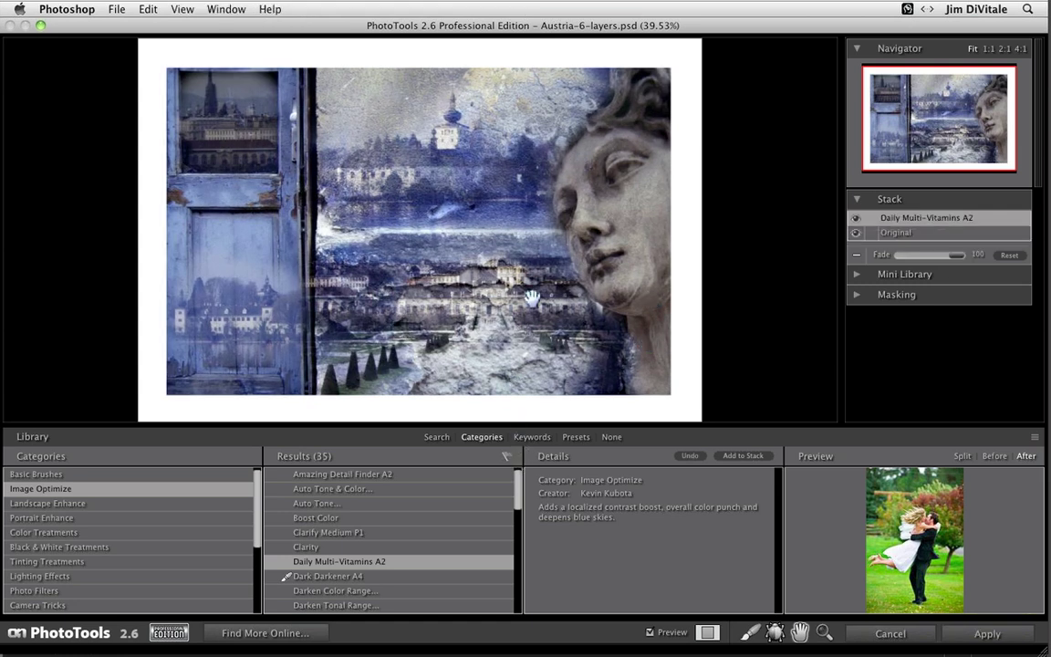
{"action": "left_click", "coordinate": [855, 219]}
{"action": "left_click", "coordinate": [855, 219]}
{"action": "left_click_drag", "start_coordinate": [516, 505], "coordinate": [527, 543]}
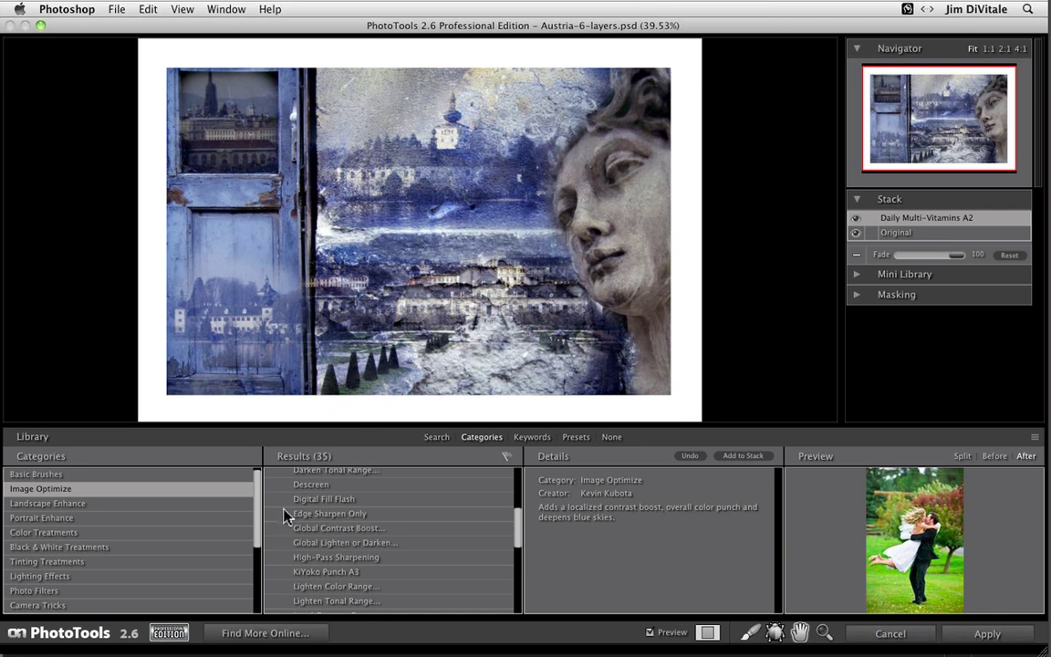
{"action": "left_click", "coordinate": [305, 501]}
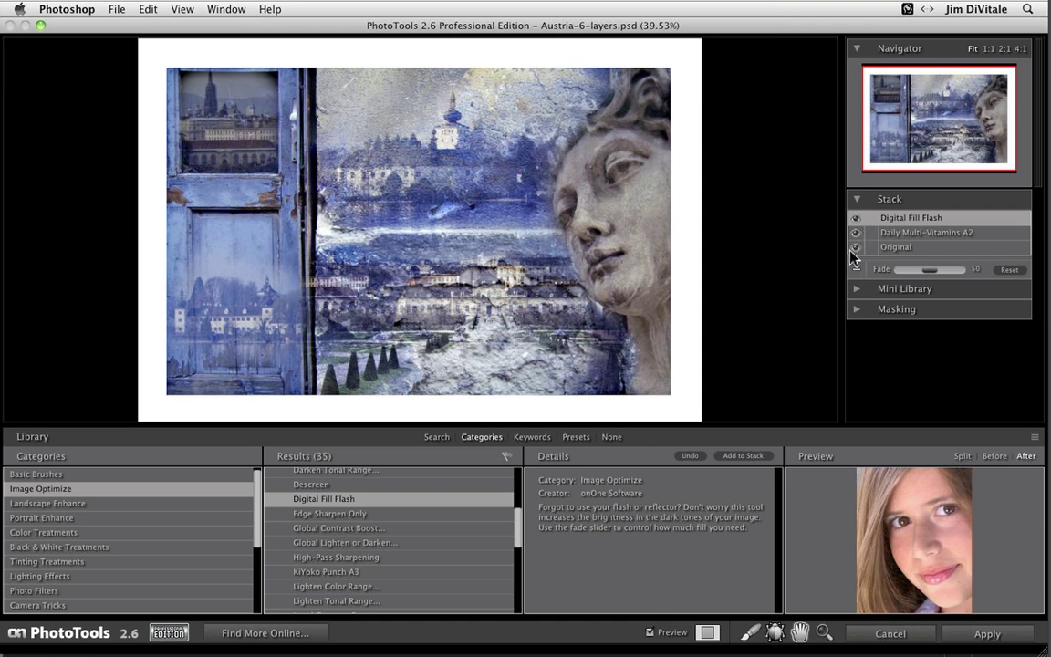
- Compare Digital Fill Flash on and off and set its fade to 50
{"action": "left_click", "coordinate": [857, 219]}
{"action": "left_click", "coordinate": [857, 219]}
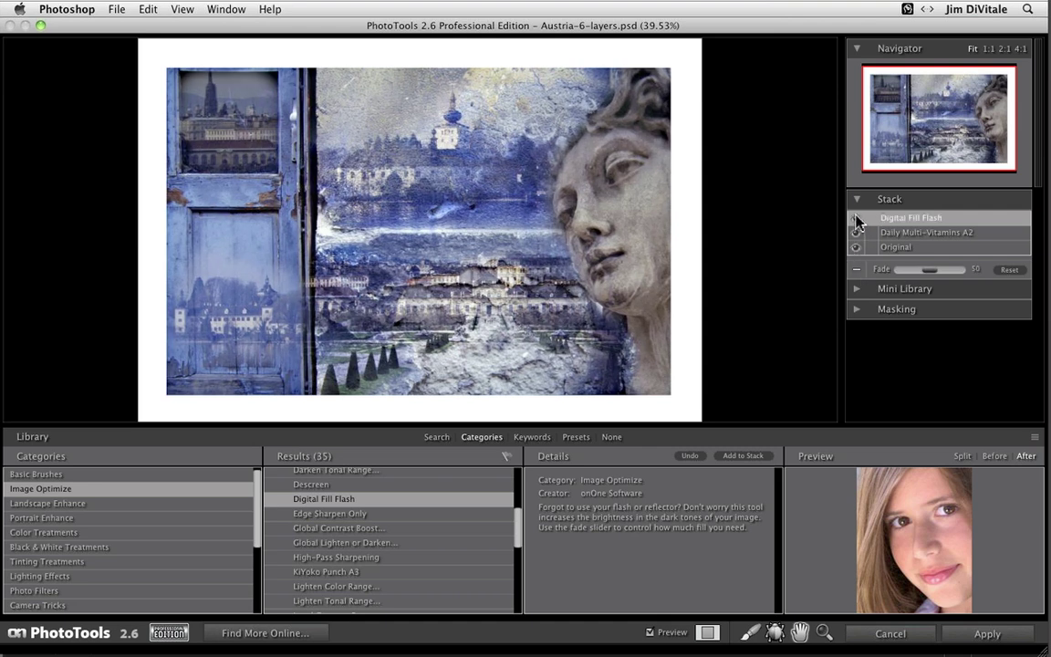
{"action": "left_click", "coordinate": [857, 219]}
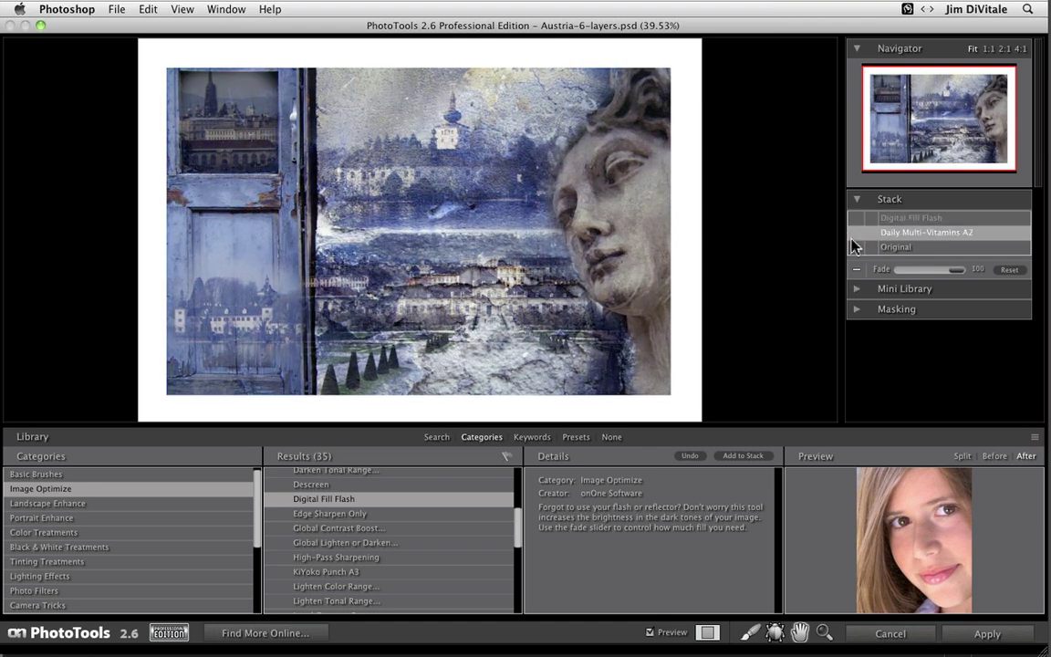
{"action": "left_click", "coordinate": [857, 221]}
{"action": "left_click", "coordinate": [856, 222]}
{"action": "key", "text": "5"}
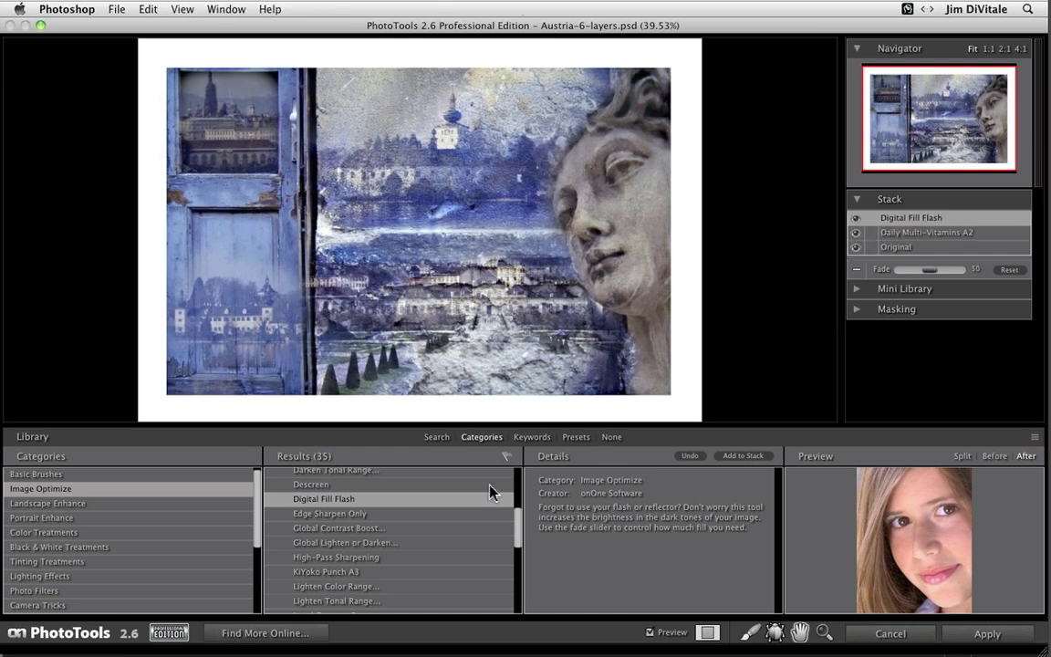
{"action": "left_click_drag", "start_coordinate": [517, 531], "coordinate": [521, 584]}
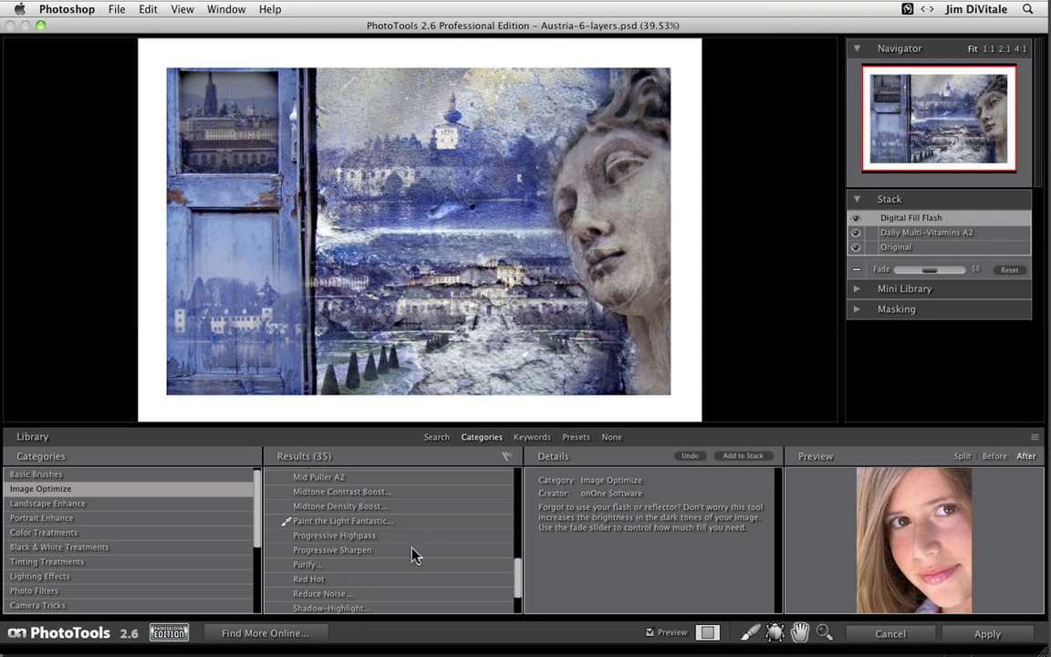
- Add Progressive Highpass at fade 70, then apply the whole effect stack to the image
{"action": "left_click", "coordinate": [344, 538]}
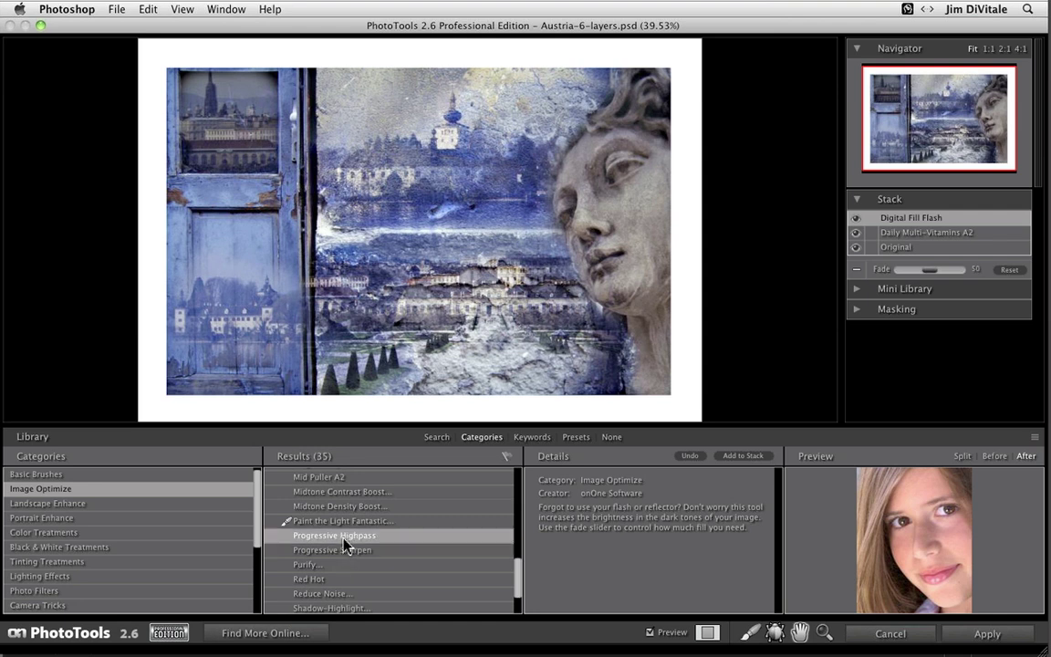
{"action": "double_click", "coordinate": [405, 536]}
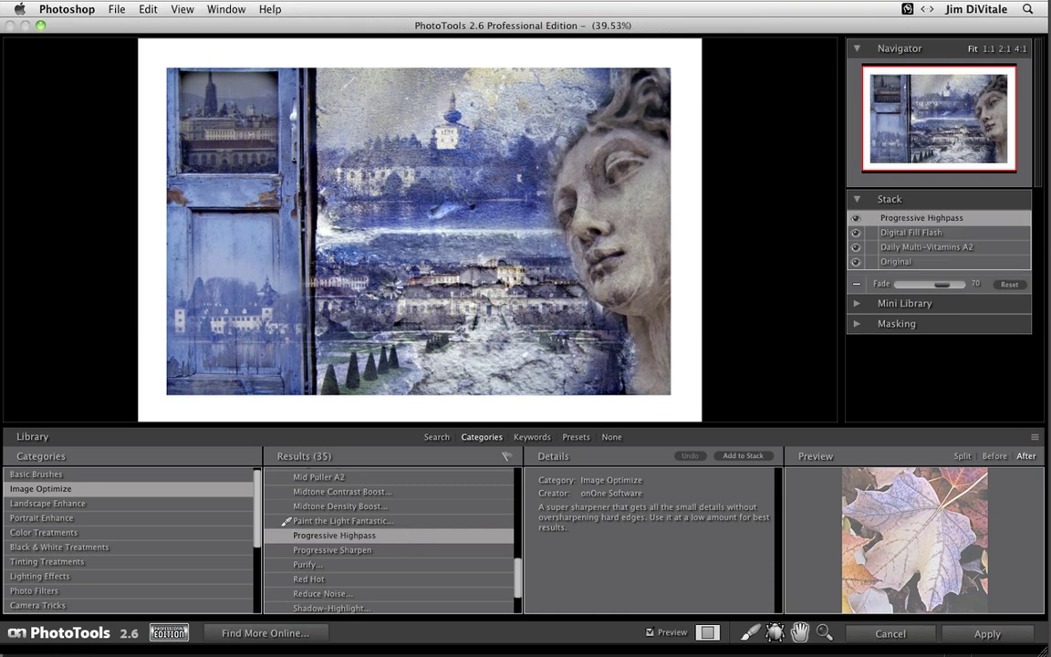
{"action": "left_click", "coordinate": [855, 219]}
{"action": "left_click", "coordinate": [856, 219]}
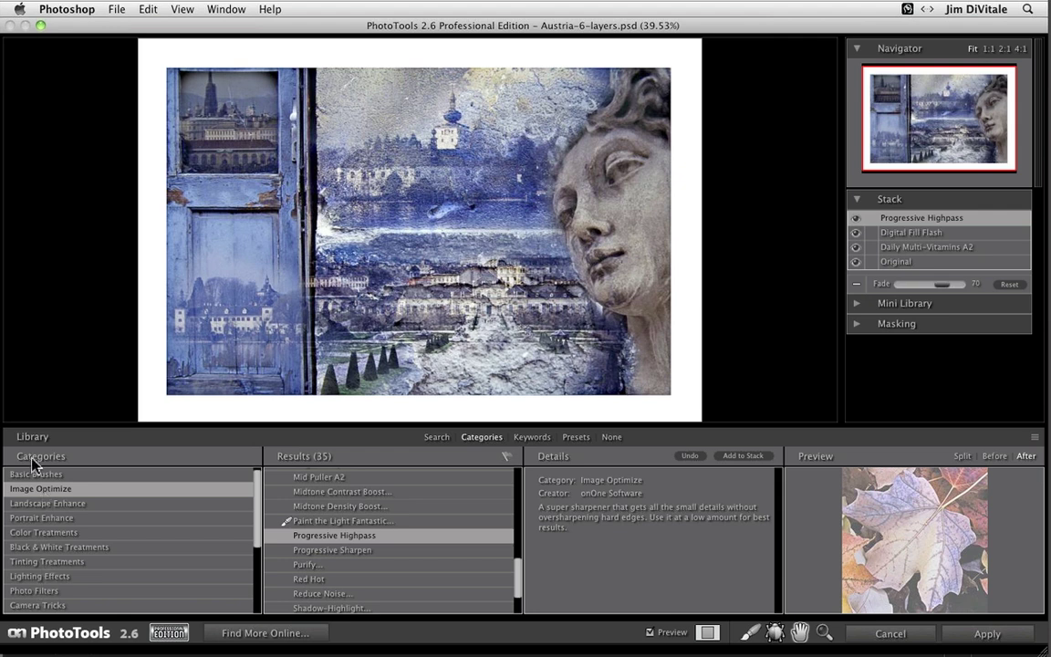
{"action": "left_click", "coordinate": [988, 636]}
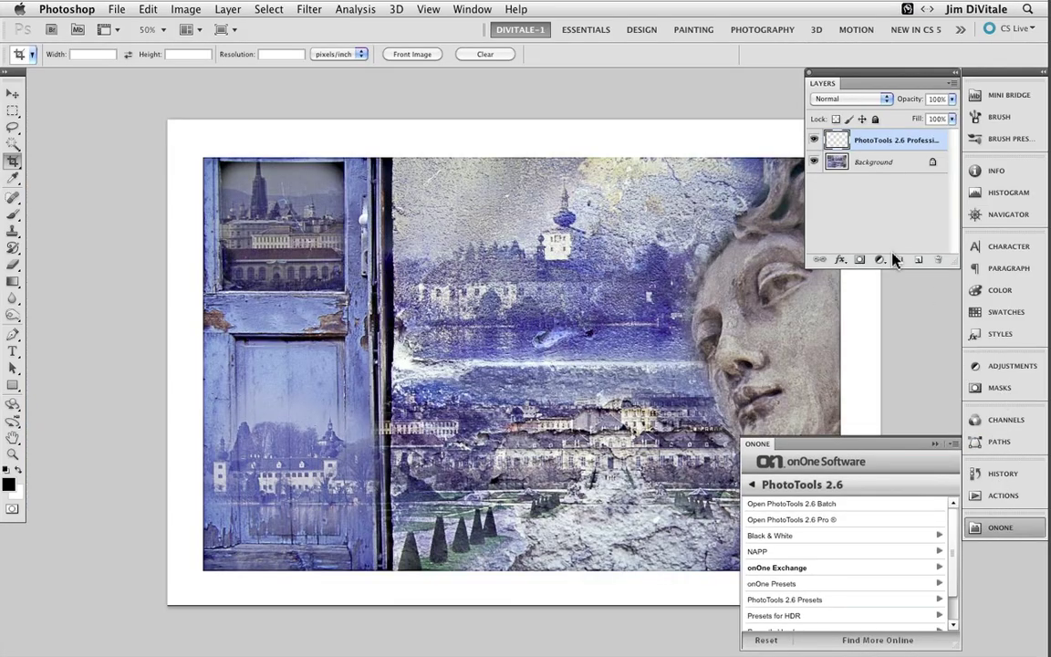
- Check the pre-effects image, restore the PhotoTools layer, and zoom in on the statue's face
{"action": "key", "text": "F12"}
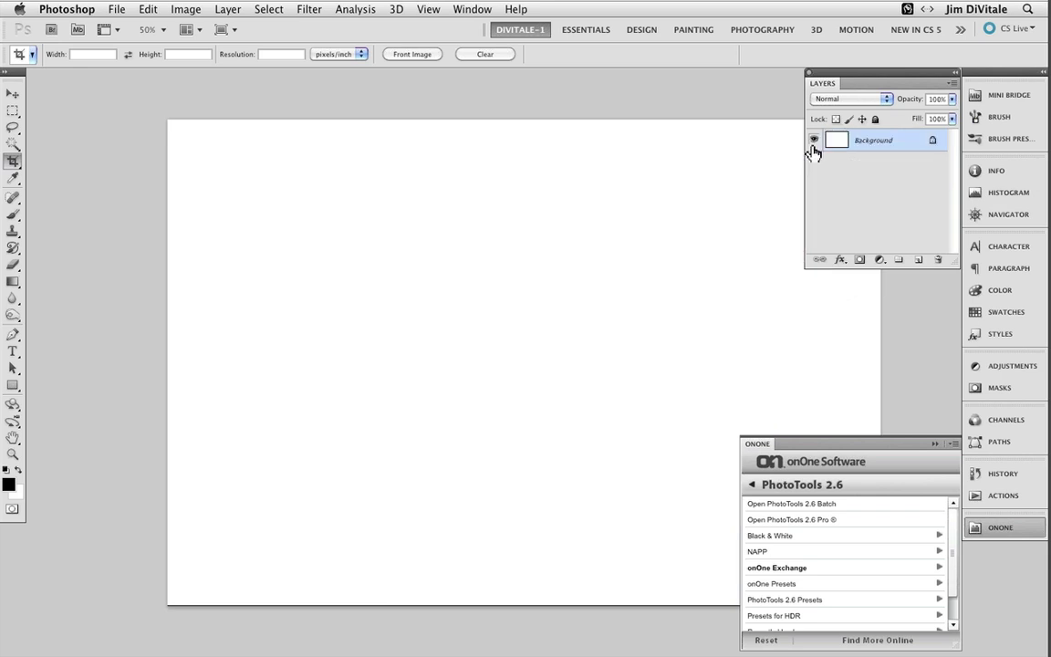
{"action": "key", "text": "super+z"}
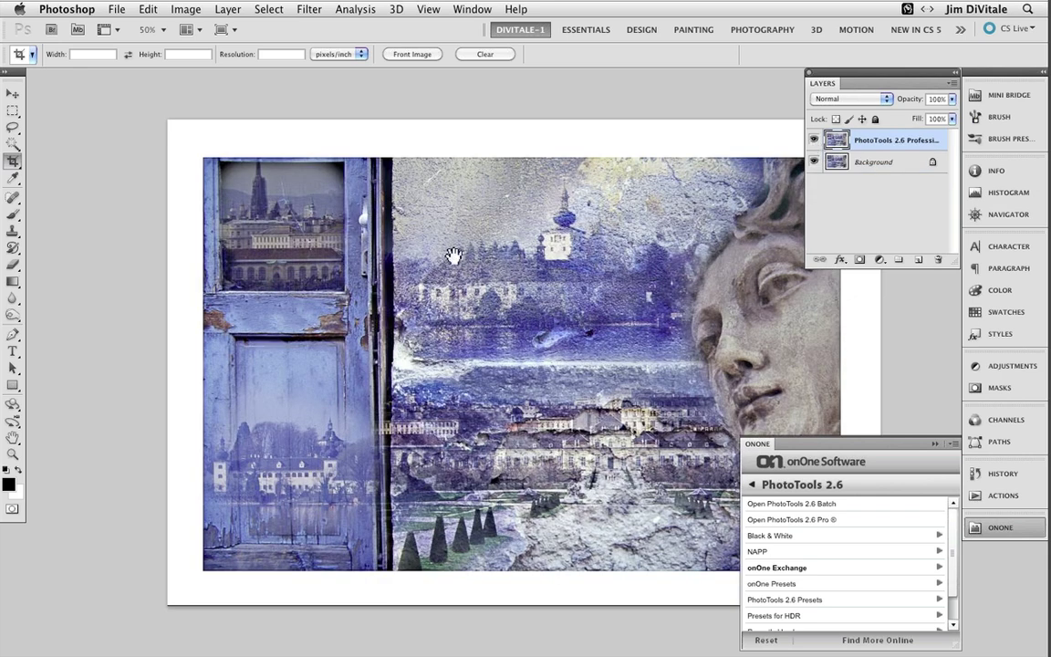
{"action": "left_click_drag", "start_coordinate": [441, 257], "coordinate": [305, 322]}
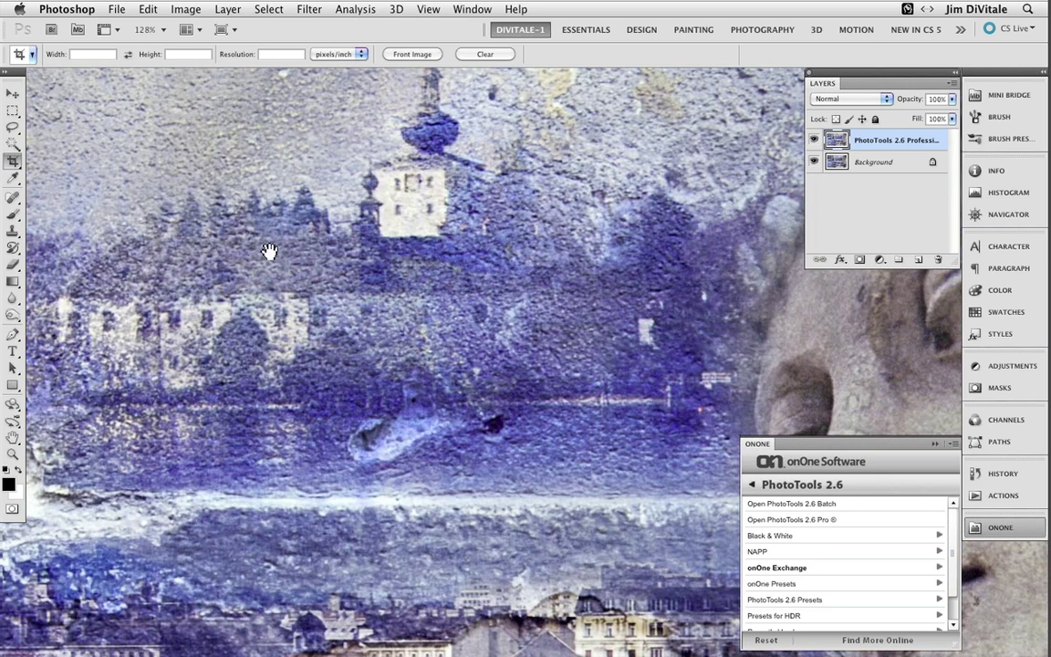
{"action": "left_click_drag", "start_coordinate": [270, 253], "coordinate": [276, 258]}
- Compare the PhotoTools layer on and off, leave it visible, and fit the image on screen
{"action": "left_click", "coordinate": [815, 141]}
{"action": "left_click", "coordinate": [815, 141]}
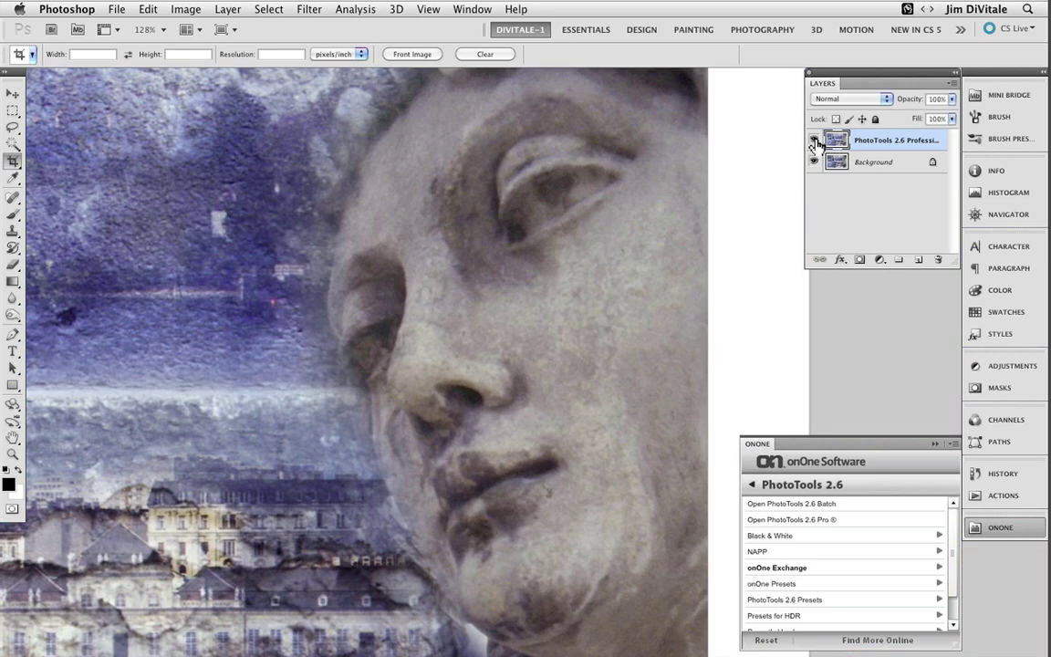
{"action": "left_click", "coordinate": [817, 142]}
{"action": "left_click", "coordinate": [815, 140]}
{"action": "left_click", "coordinate": [815, 141]}
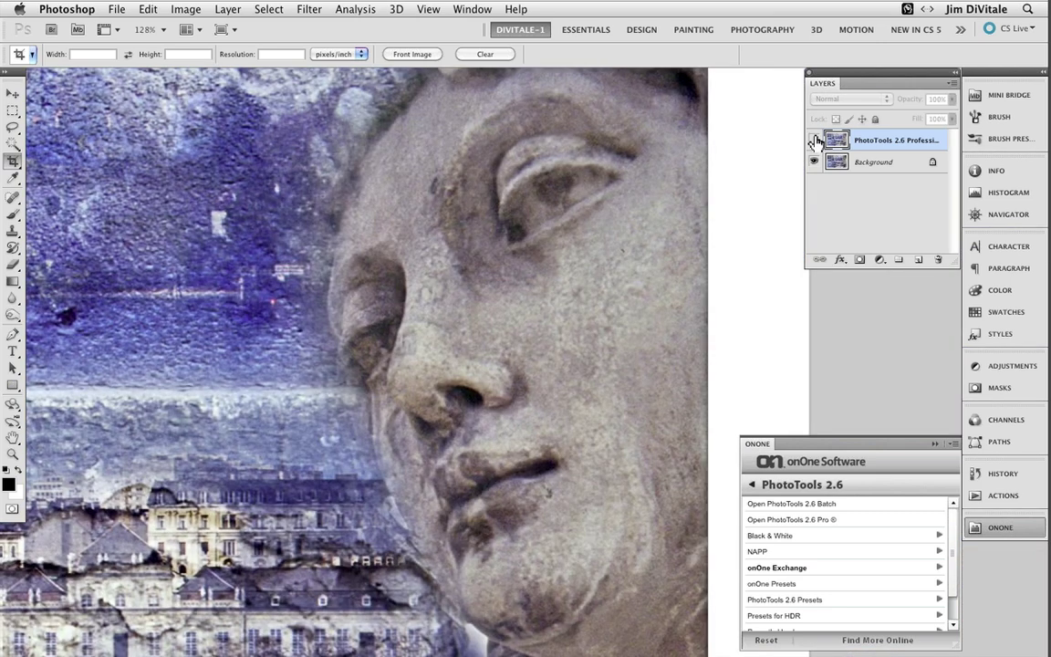
{"action": "left_click", "coordinate": [815, 141]}
{"action": "left_click", "coordinate": [815, 140]}
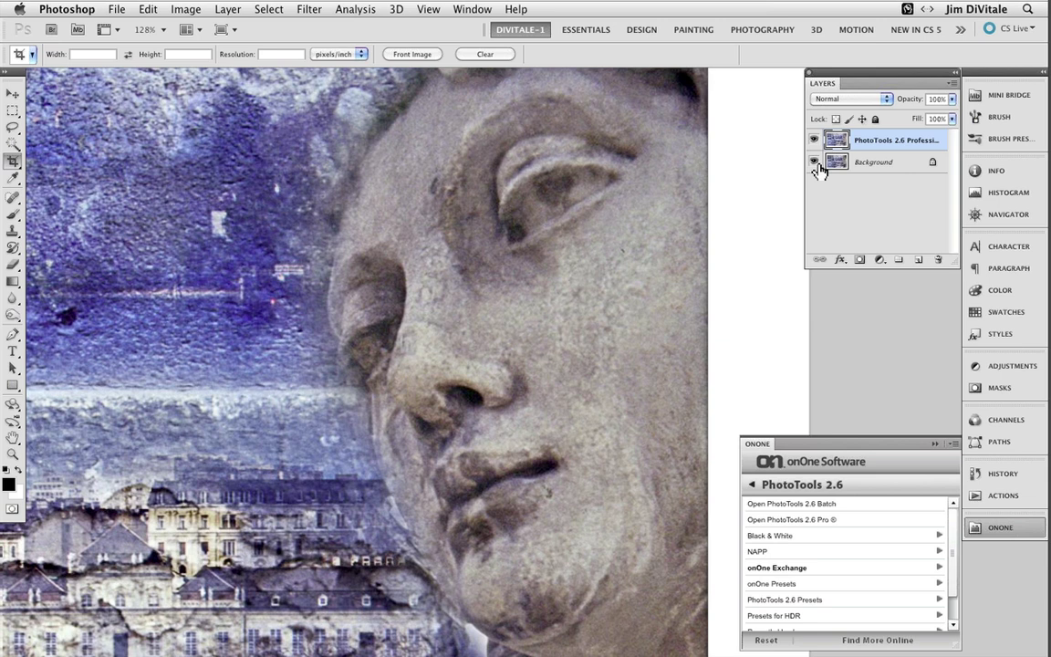
{"action": "key", "text": "super+0"}
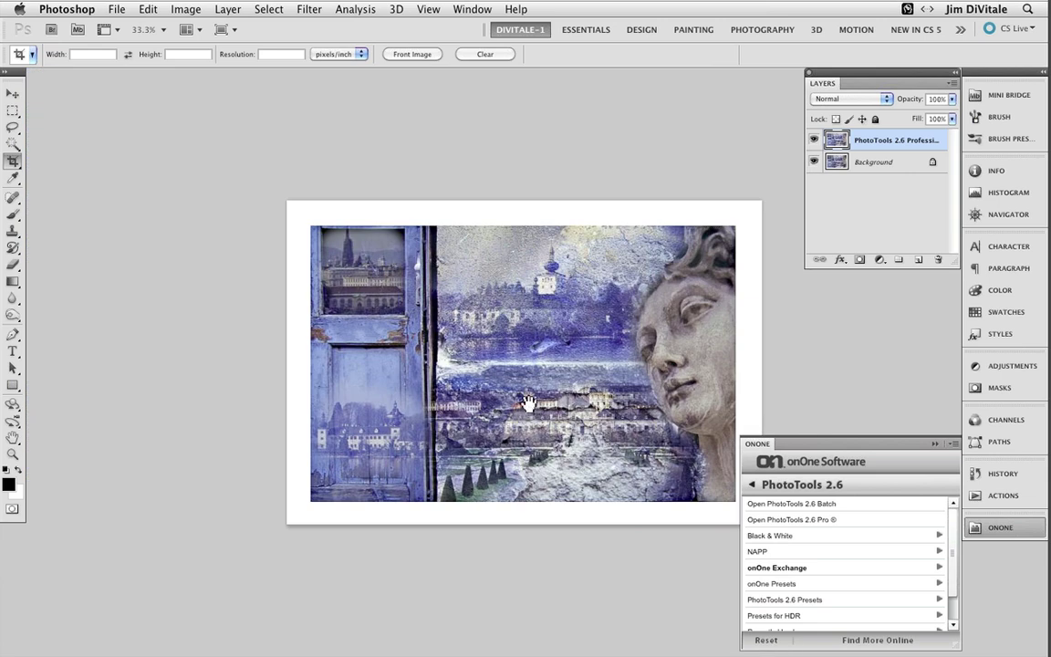
{"action": "left_click_drag", "start_coordinate": [537, 400], "coordinate": [399, 366]}
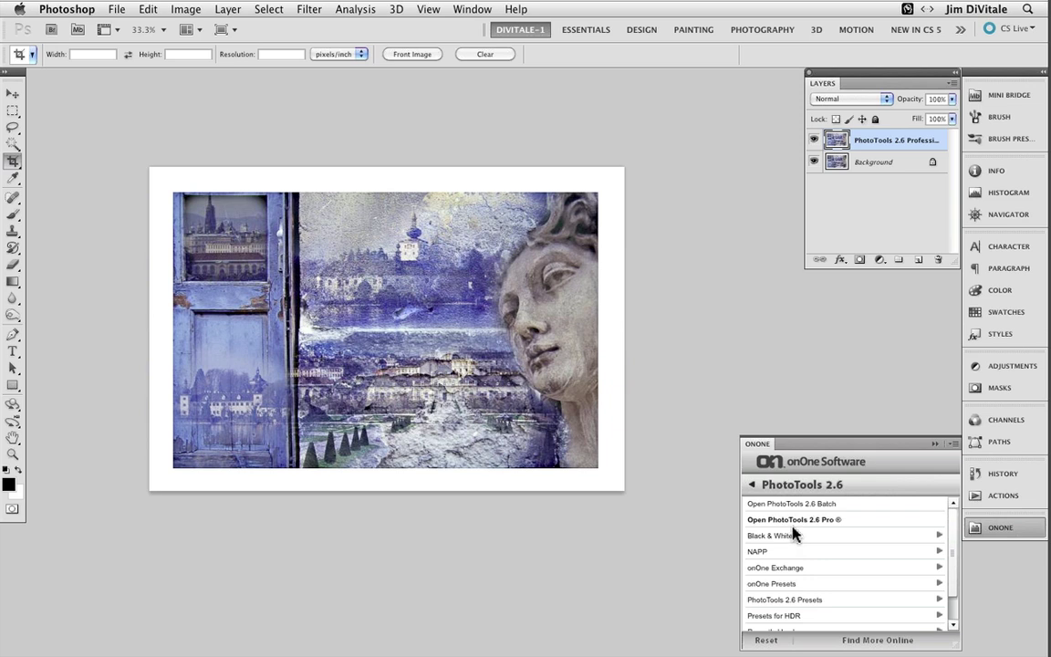
- Launch onOne PhotoFrame 4.6 Pro from the onOne product list
{"action": "left_click", "coordinate": [752, 485]}
{"action": "left_click", "coordinate": [821, 555]}
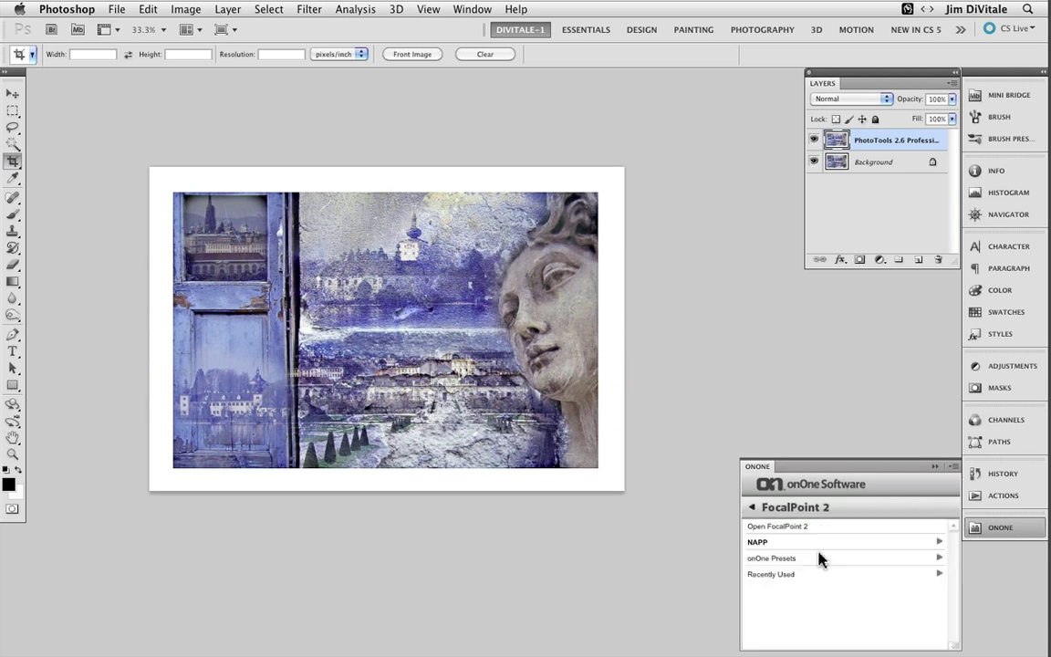
{"action": "left_click", "coordinate": [749, 482]}
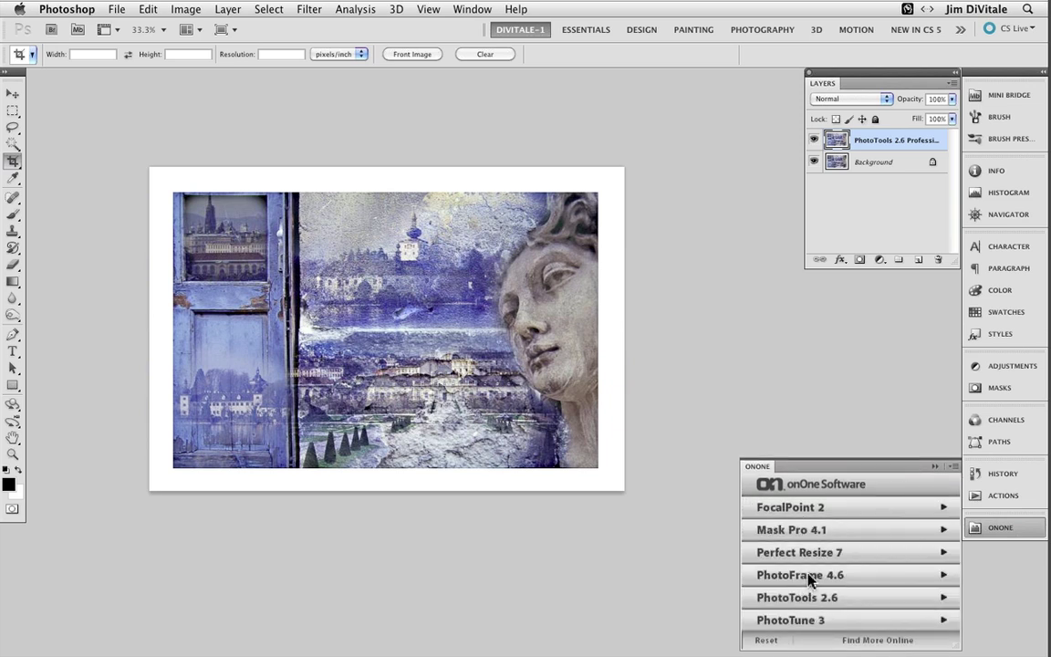
{"action": "left_click", "coordinate": [806, 575]}
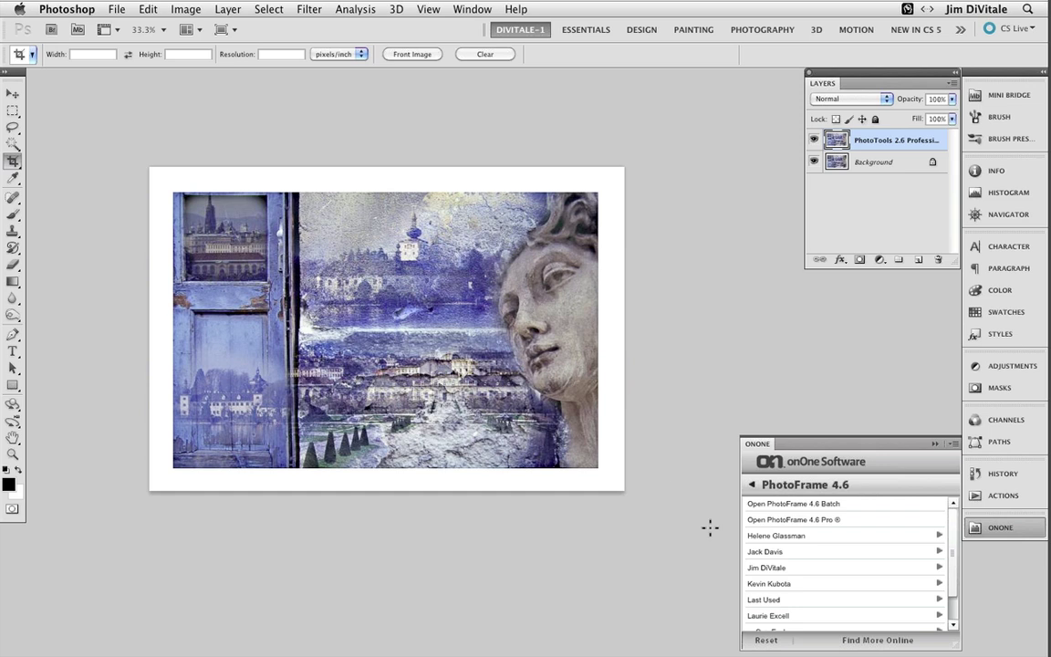
{"action": "left_click", "coordinate": [790, 520]}
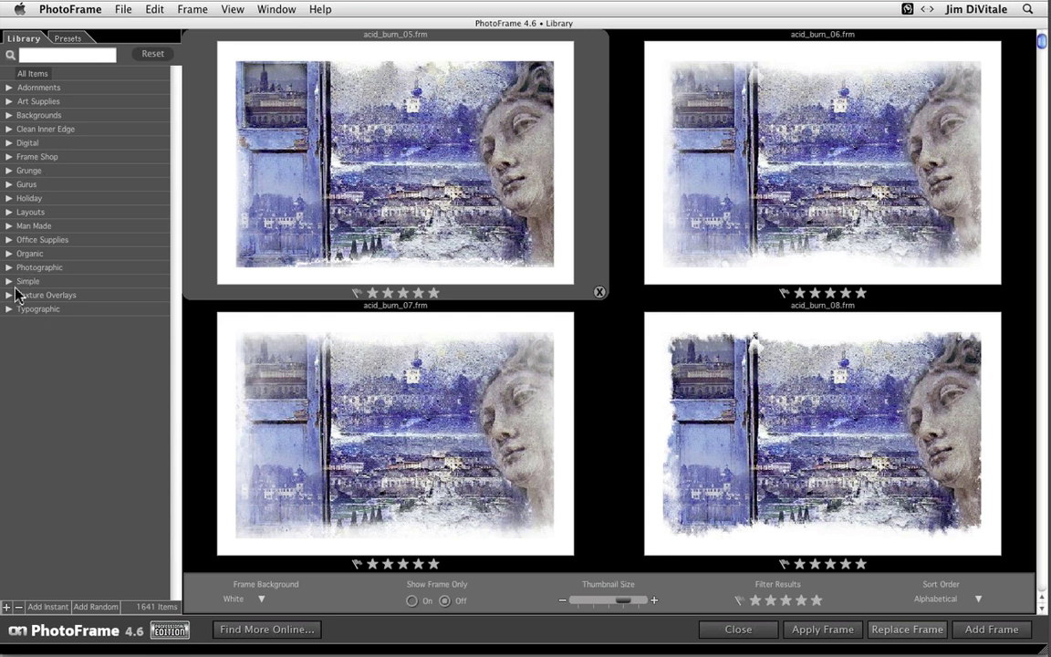
- Browse the Photographic > Camera frames and select camera_02
{"action": "left_click", "coordinate": [7, 267]}
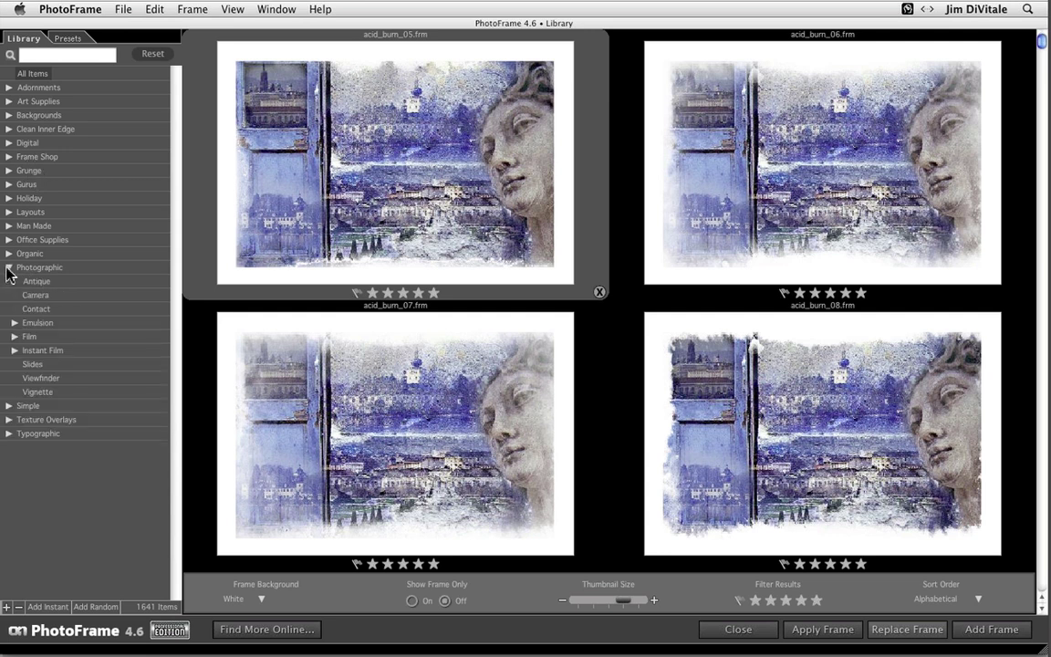
{"action": "left_click", "coordinate": [28, 292]}
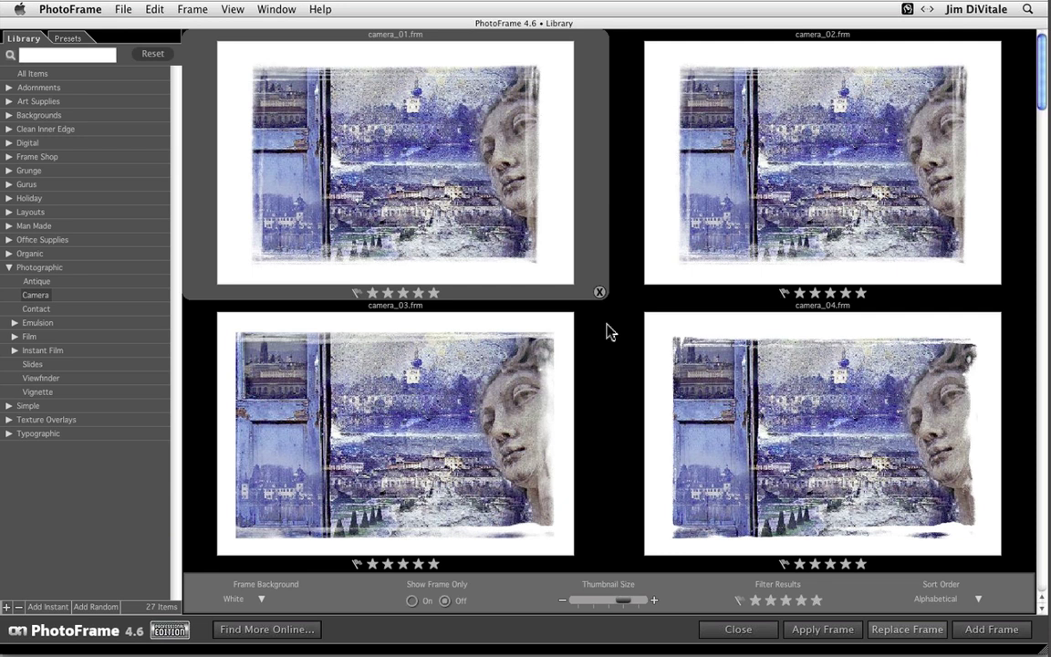
{"action": "left_click", "coordinate": [800, 183]}
- Apply camera_02 and adjust its top, right, bottom and left edges to fit the photo
{"action": "double_click", "coordinate": [800, 183]}
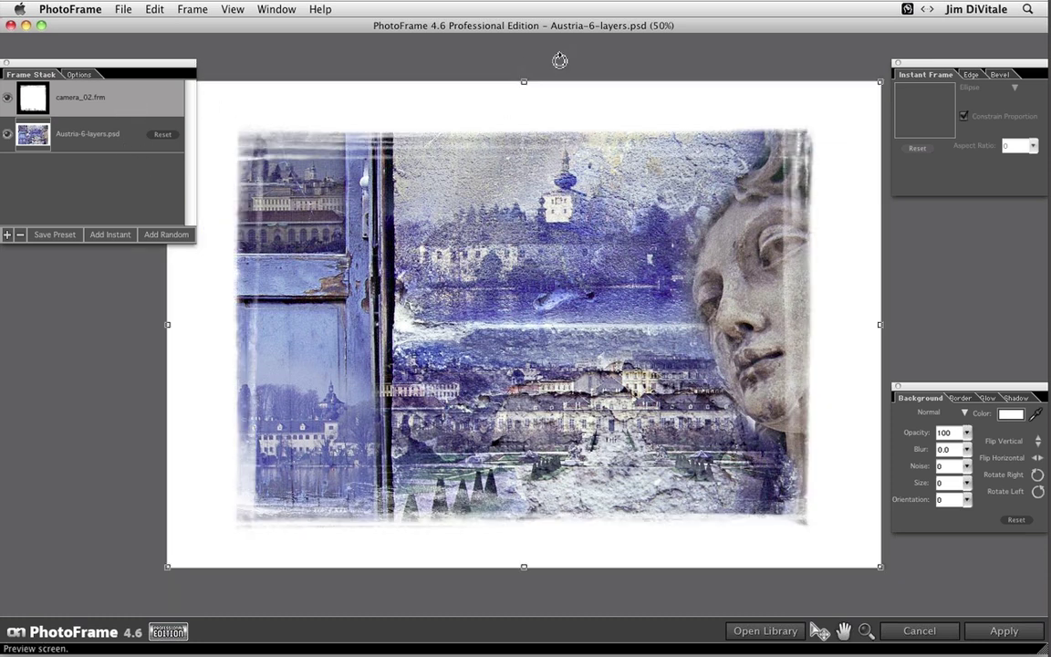
{"action": "mouse_move", "coordinate": [523, 84]}
{"action": "left_mouse_down"}
{"action": "mouse_move", "coordinate": [526, 59]}
{"action": "mouse_move", "coordinate": [524, 71]}
{"action": "left_mouse_up"}
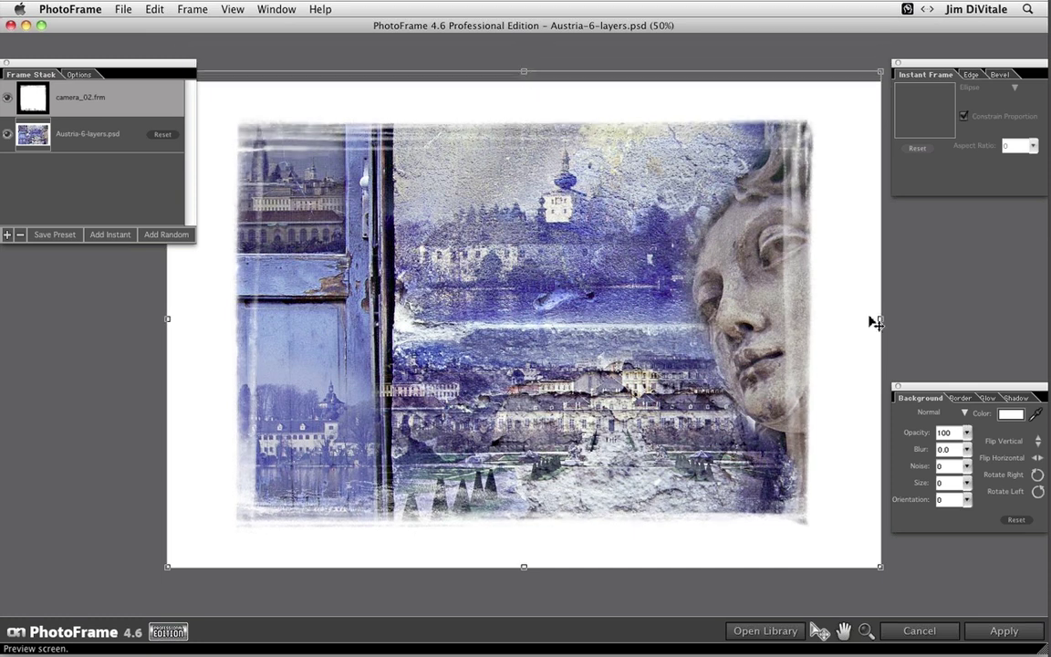
{"action": "mouse_move", "coordinate": [882, 322]}
{"action": "left_mouse_down"}
{"action": "mouse_move", "coordinate": [935, 324]}
{"action": "mouse_move", "coordinate": [895, 322]}
{"action": "left_mouse_up"}
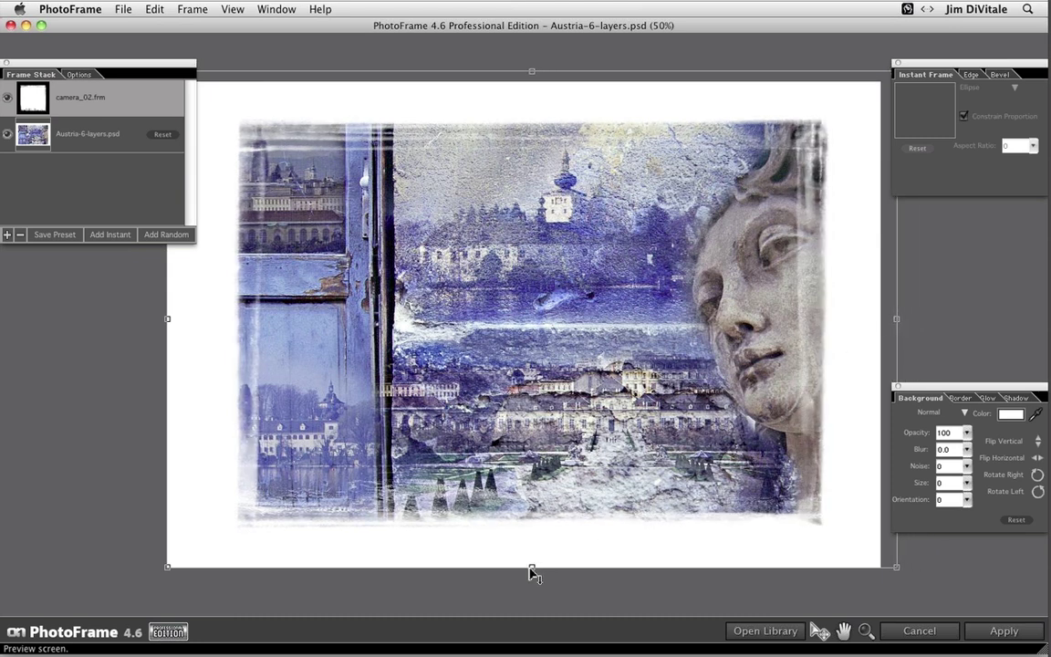
{"action": "left_click_drag", "start_coordinate": [530, 566], "coordinate": [533, 551]}
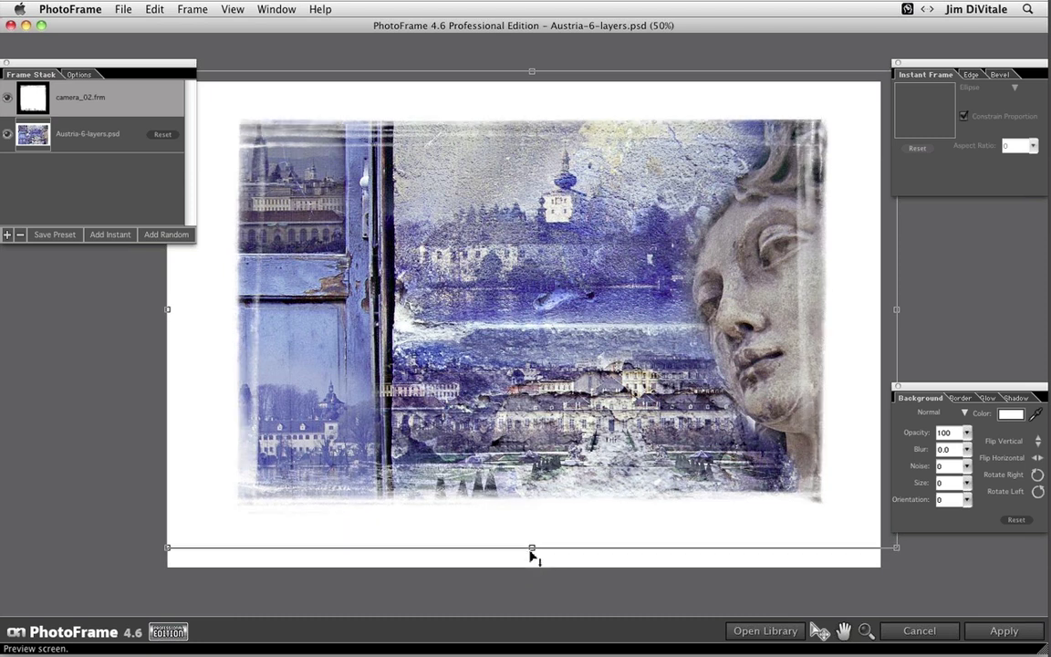
{"action": "left_click_drag", "start_coordinate": [168, 314], "coordinate": [189, 321]}
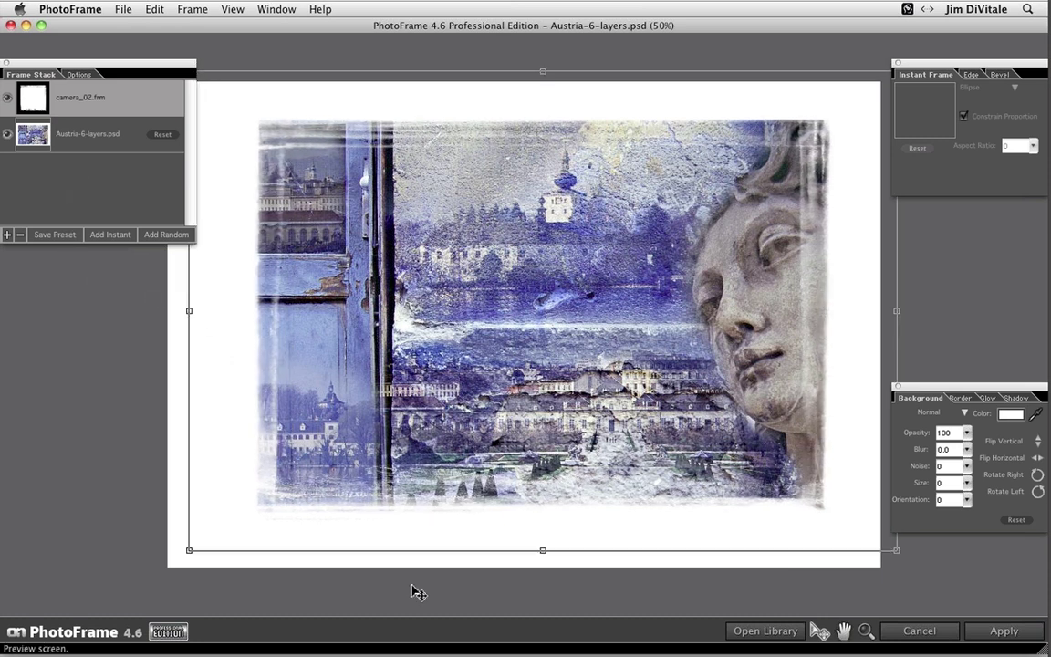
- Reopen the frame library, browse Contact and Antique, then select camera_14 among the Camera frames
{"action": "left_click", "coordinate": [765, 633]}
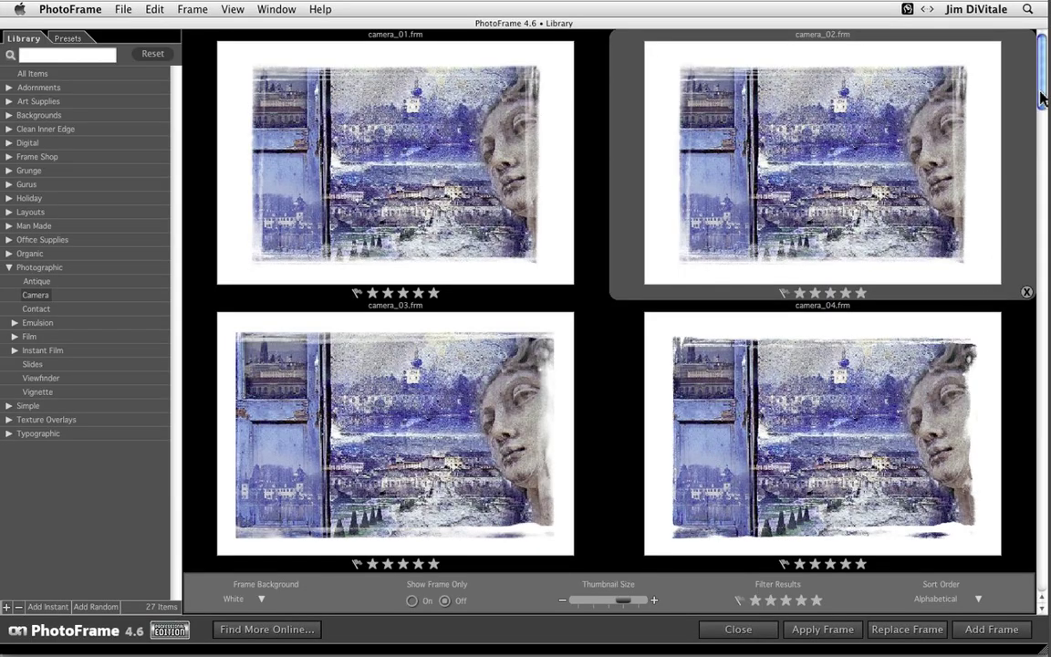
{"action": "left_click_drag", "start_coordinate": [1041, 97], "coordinate": [1043, 340]}
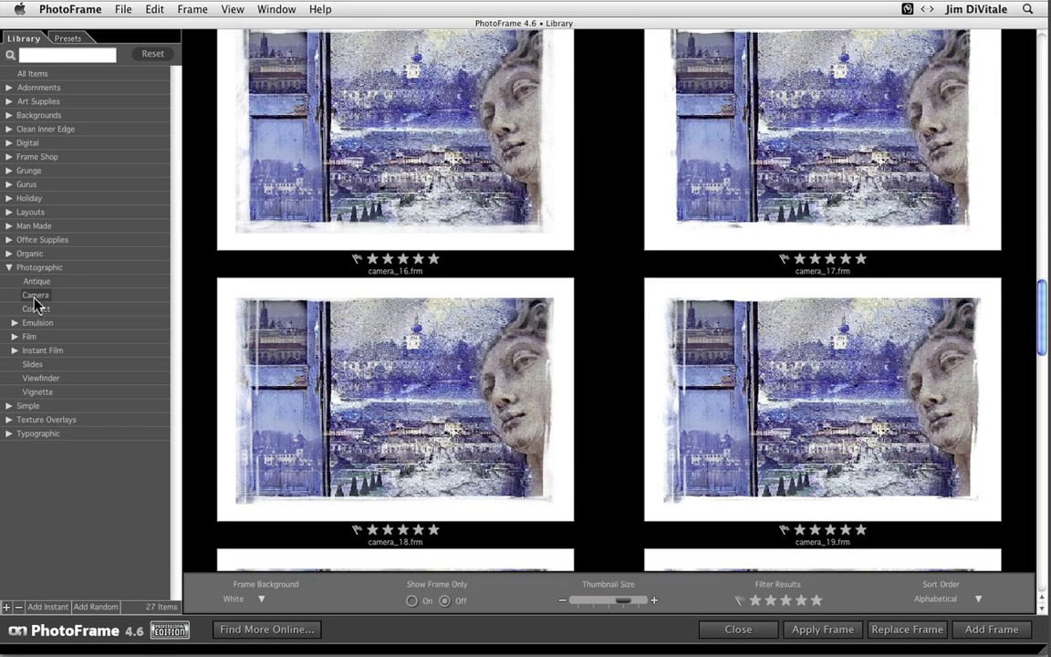
{"action": "left_click", "coordinate": [34, 313]}
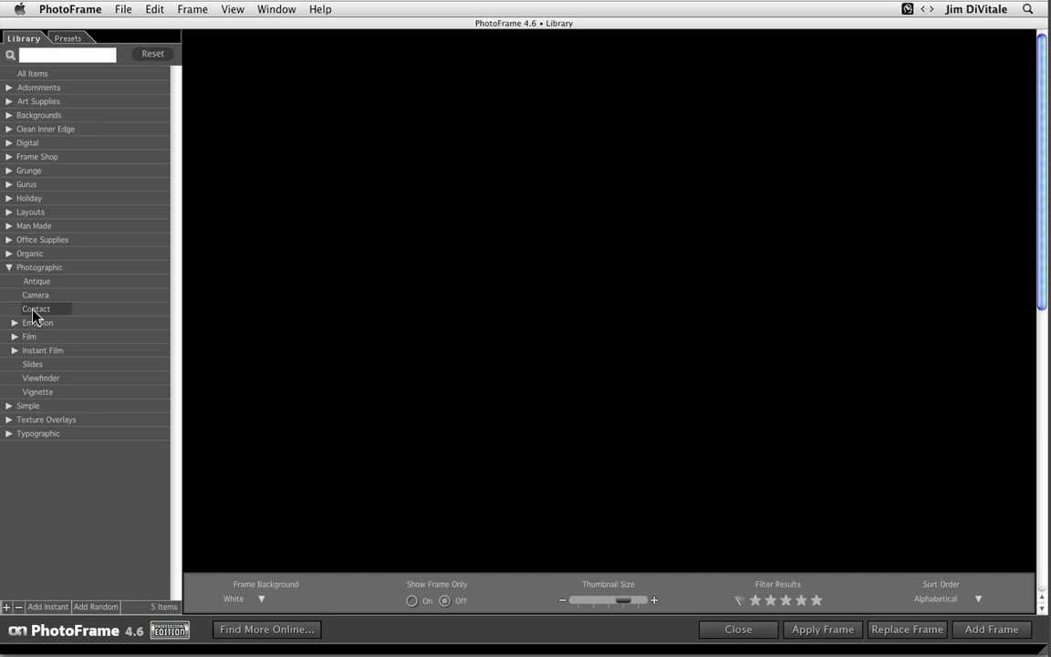
{"action": "left_click", "coordinate": [35, 296]}
{"action": "left_click", "coordinate": [34, 297]}
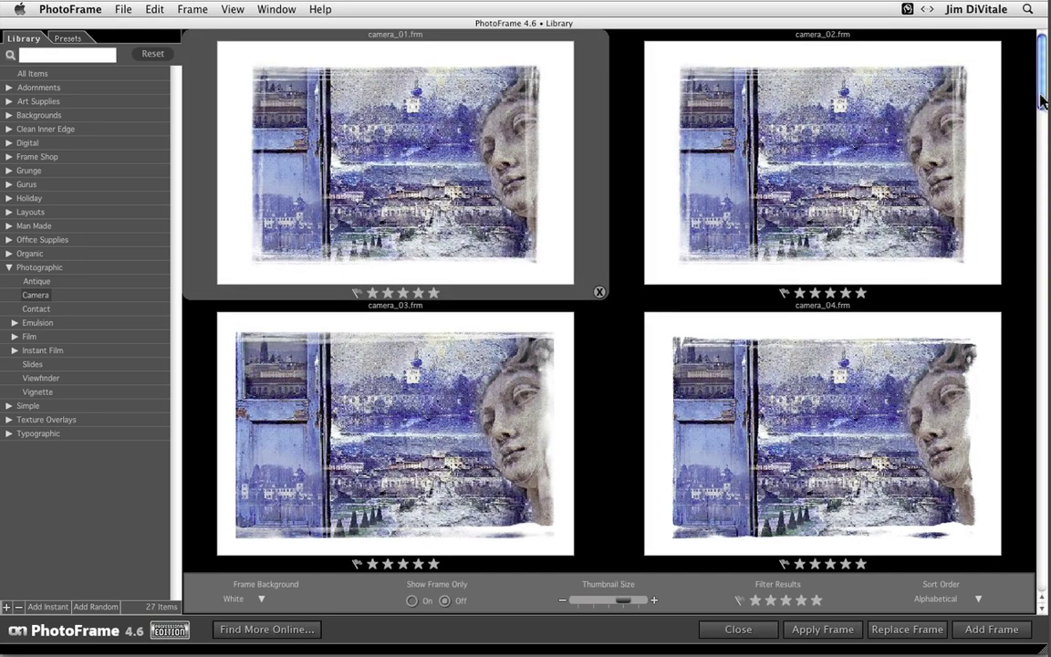
{"action": "left_click_drag", "start_coordinate": [1042, 100], "coordinate": [1041, 297]}
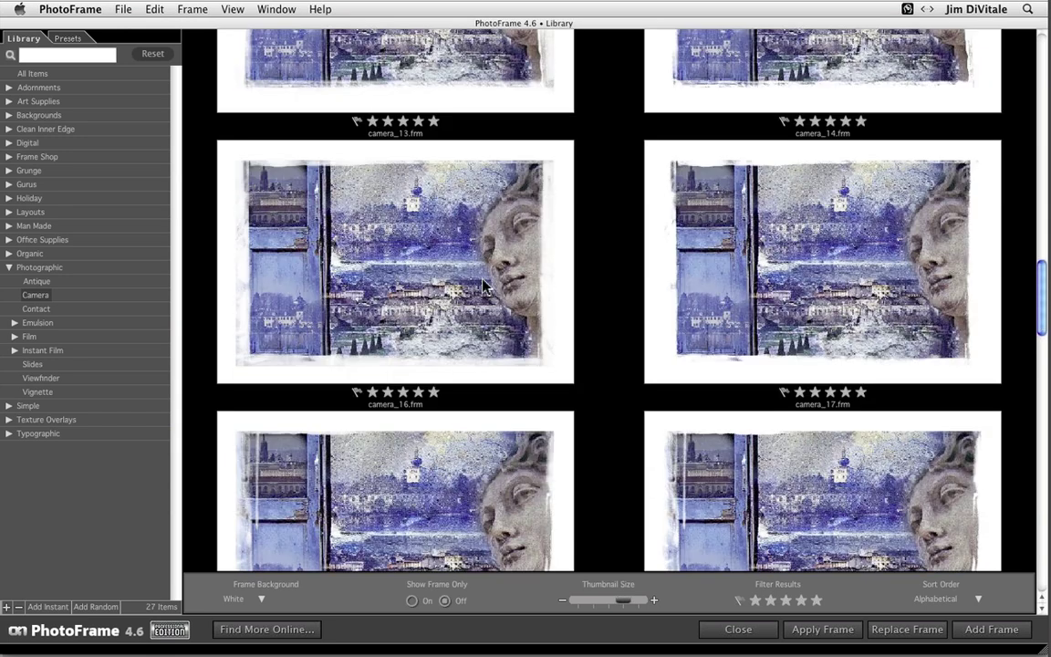
{"action": "left_click", "coordinate": [819, 231]}
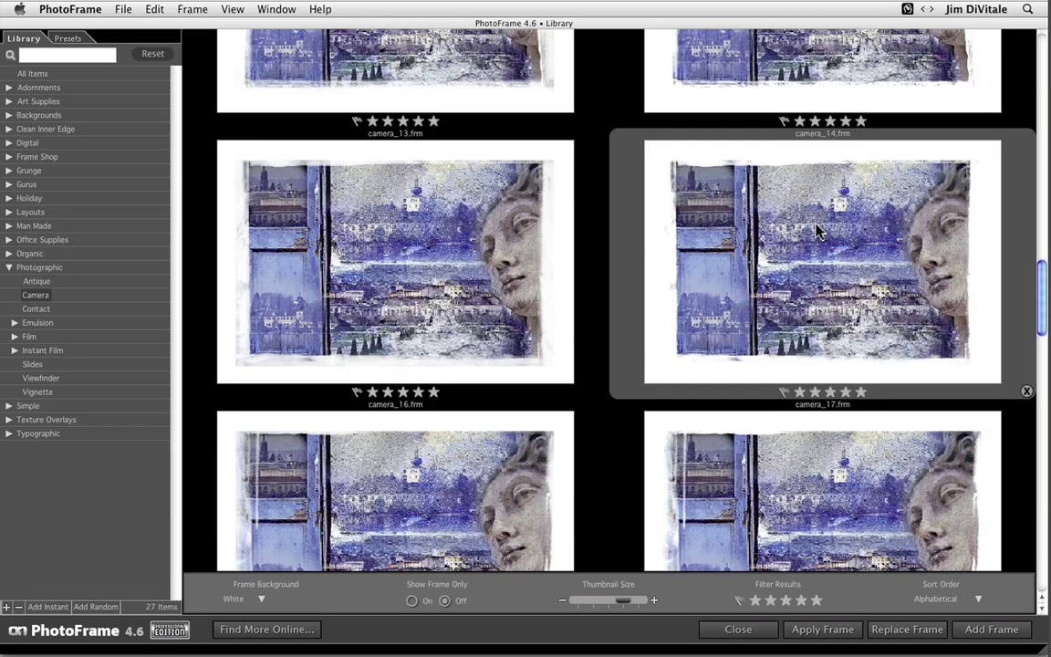
- Add camera_14 as a second frame with a black Foreground background color
{"action": "double_click", "coordinate": [819, 231]}
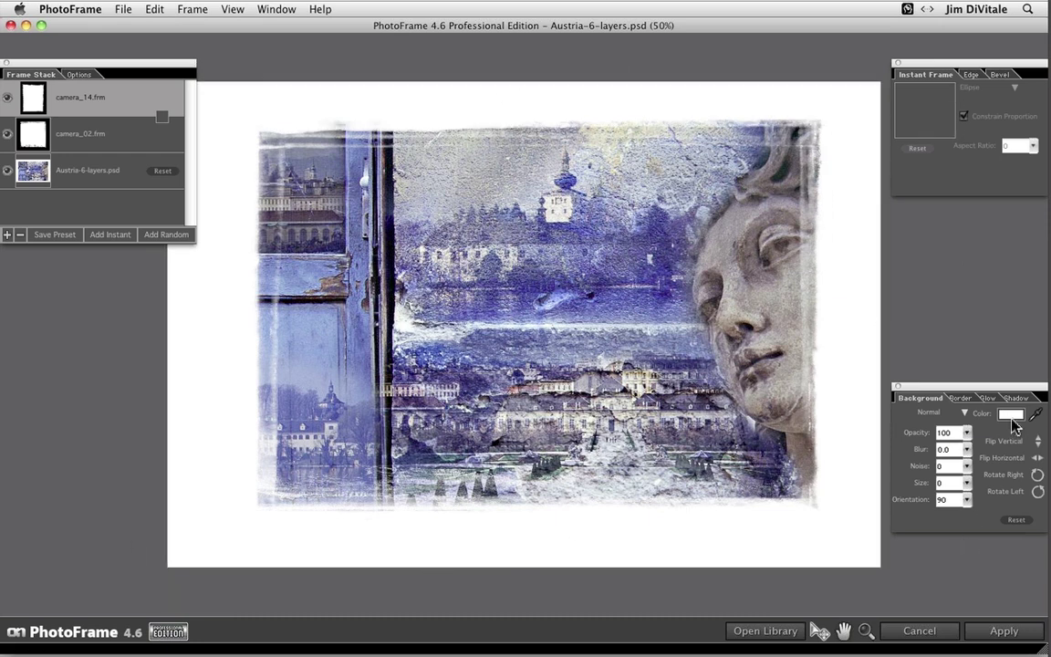
{"action": "left_click", "coordinate": [1011, 415]}
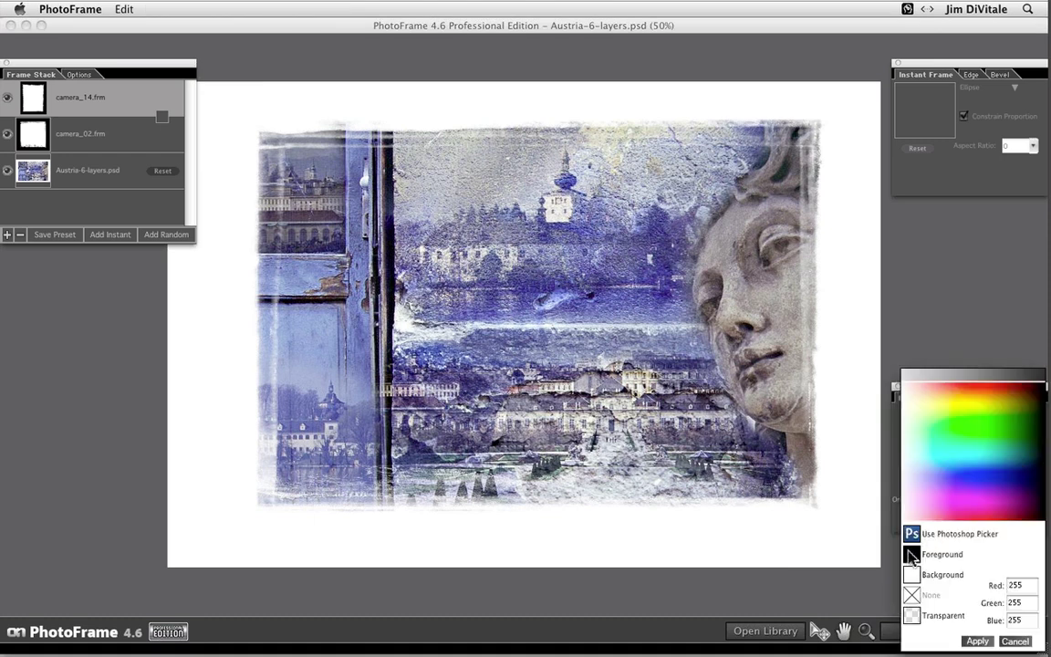
{"action": "left_click", "coordinate": [977, 640]}
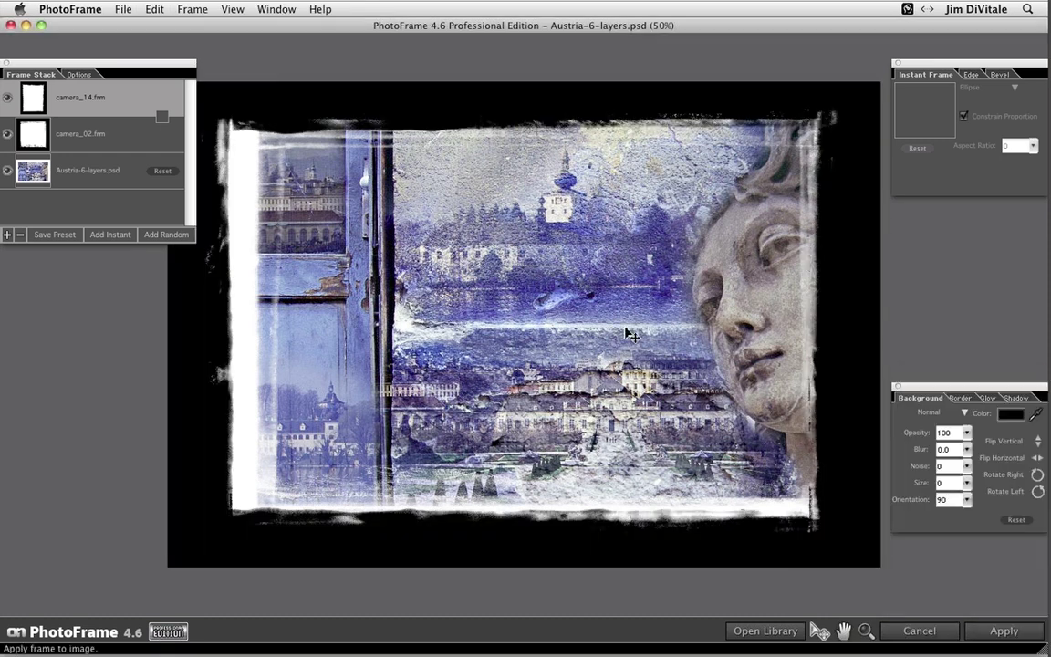
- Adjust camera_14's top, right, bottom and left edges to fit the photo
{"action": "mouse_move", "coordinate": [524, 81]}
{"action": "left_mouse_down"}
{"action": "mouse_move", "coordinate": [523, 52]}
{"action": "mouse_move", "coordinate": [523, 85]}
{"action": "left_mouse_up"}
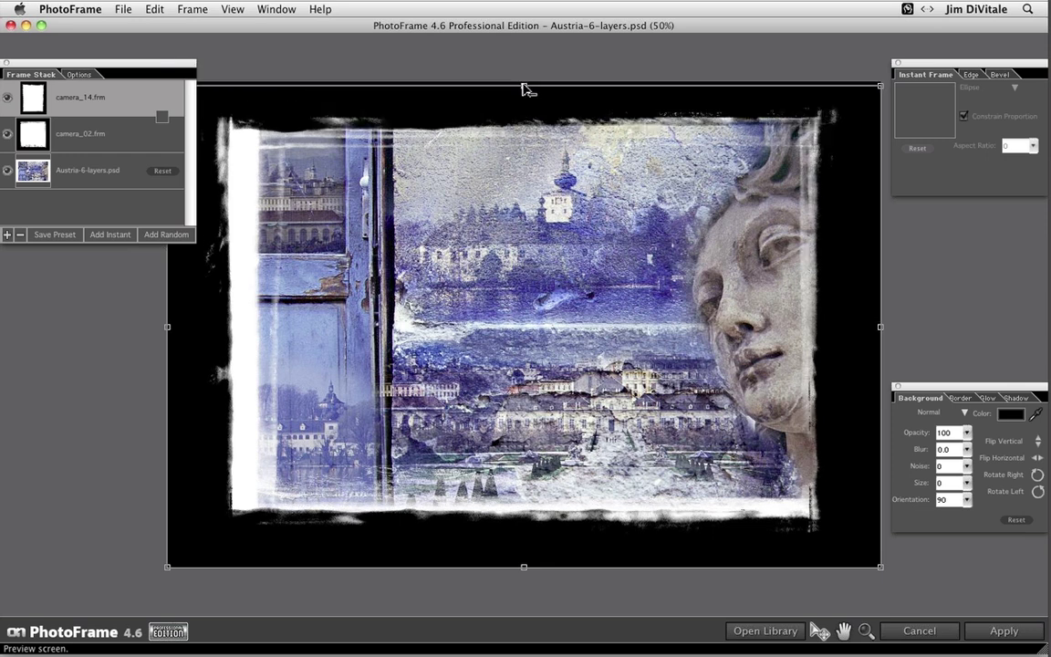
{"action": "mouse_move", "coordinate": [880, 327]}
{"action": "left_mouse_down"}
{"action": "mouse_move", "coordinate": [863, 329]}
{"action": "mouse_move", "coordinate": [877, 327]}
{"action": "left_mouse_up"}
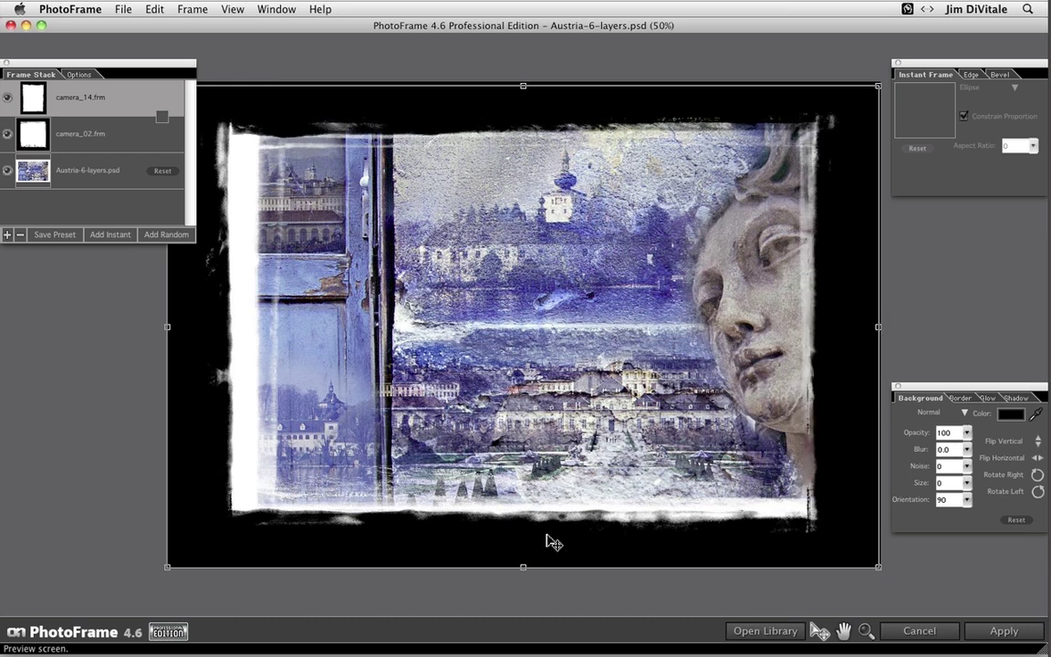
{"action": "left_click_drag", "start_coordinate": [524, 570], "coordinate": [525, 553]}
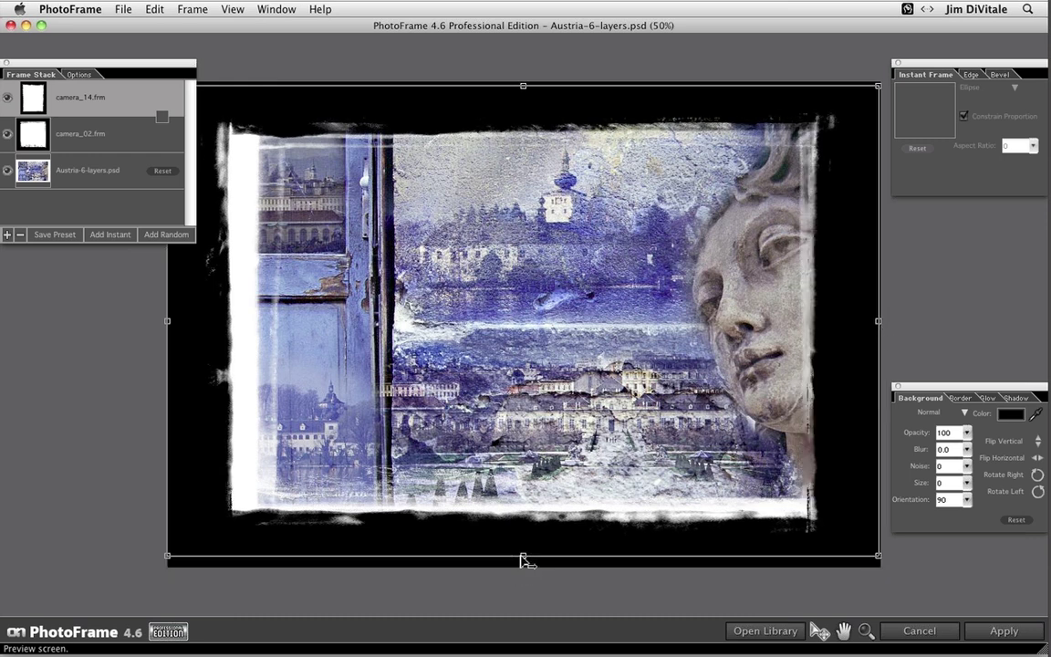
{"action": "left_click_drag", "start_coordinate": [167, 321], "coordinate": [211, 329]}
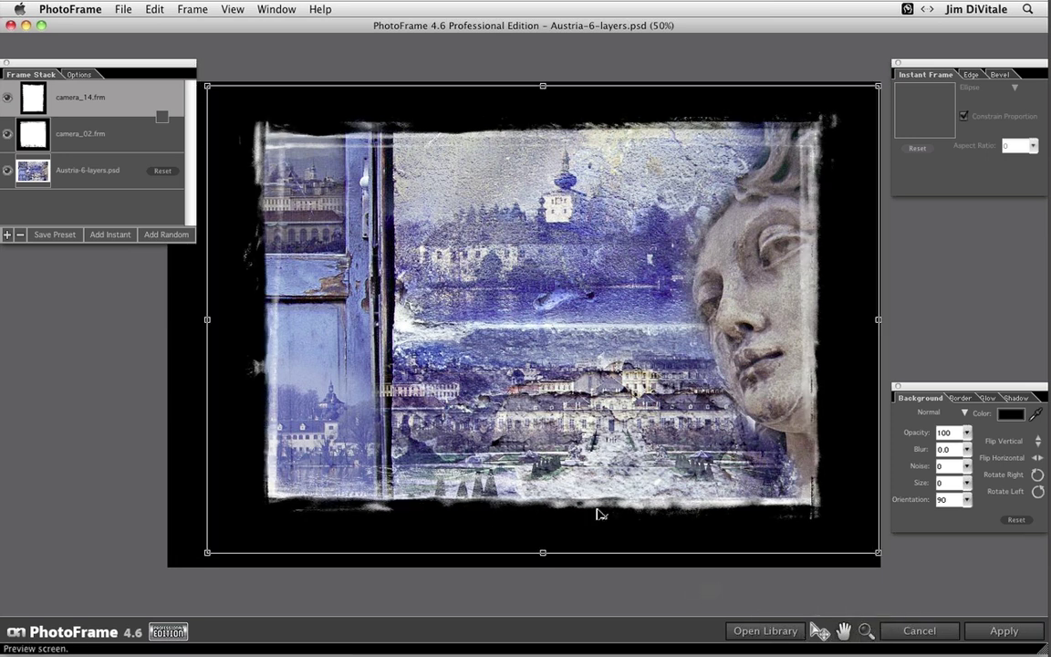
- Apply the instant_film_55_cool_r1_5X7 frame from Photographic > Instant Film > Type 55 > Cool
{"action": "left_click", "coordinate": [764, 633]}
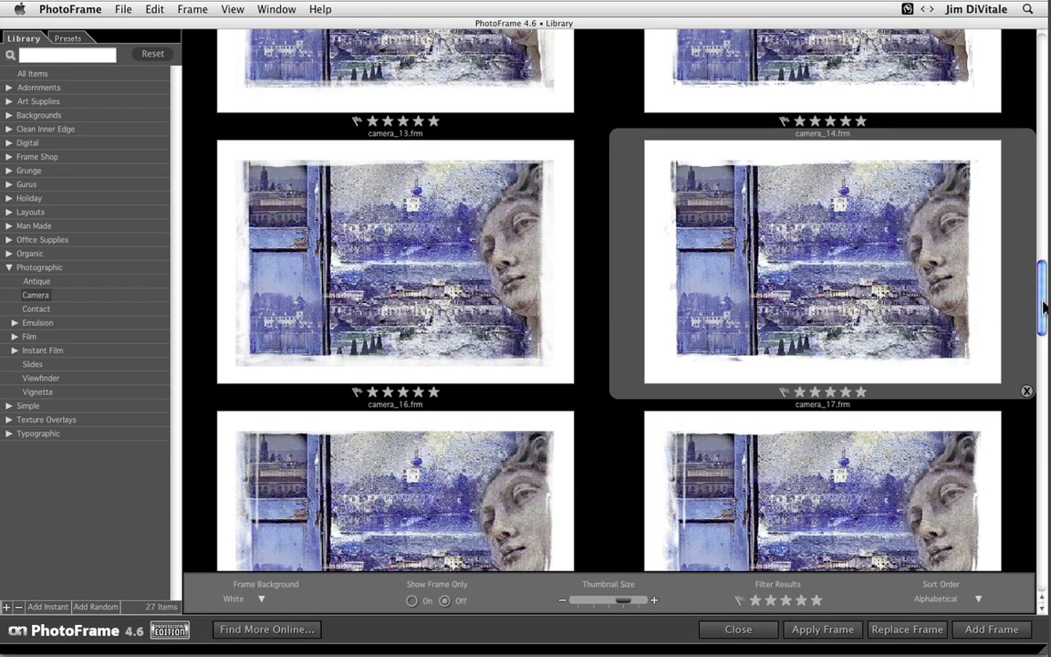
{"action": "left_click_drag", "start_coordinate": [1044, 308], "coordinate": [1044, 432]}
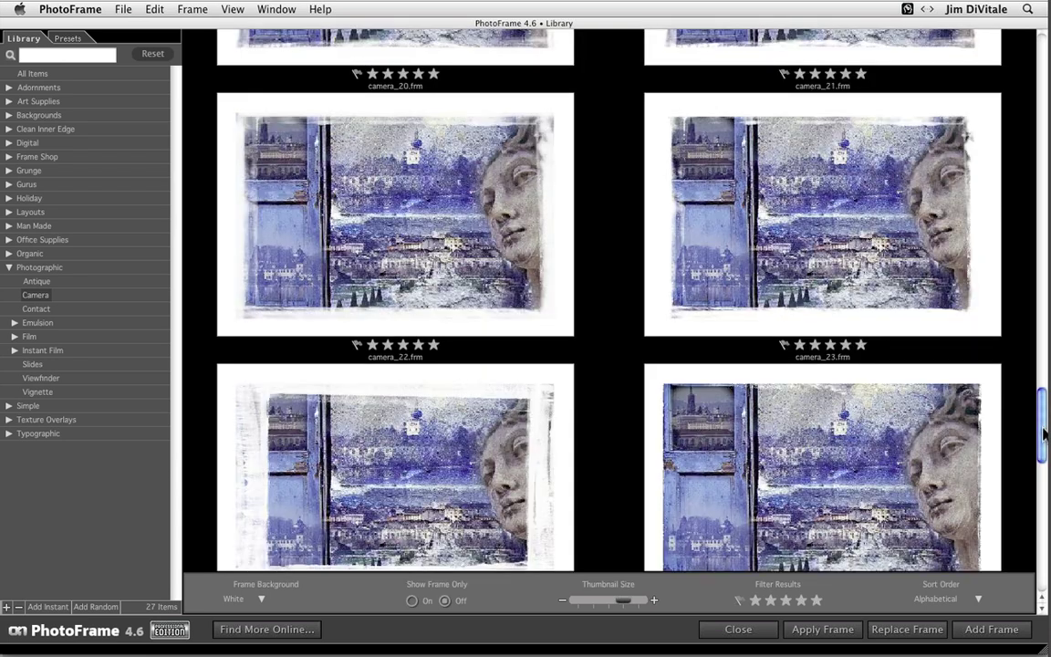
{"action": "left_click_drag", "start_coordinate": [1045, 433], "coordinate": [1045, 558]}
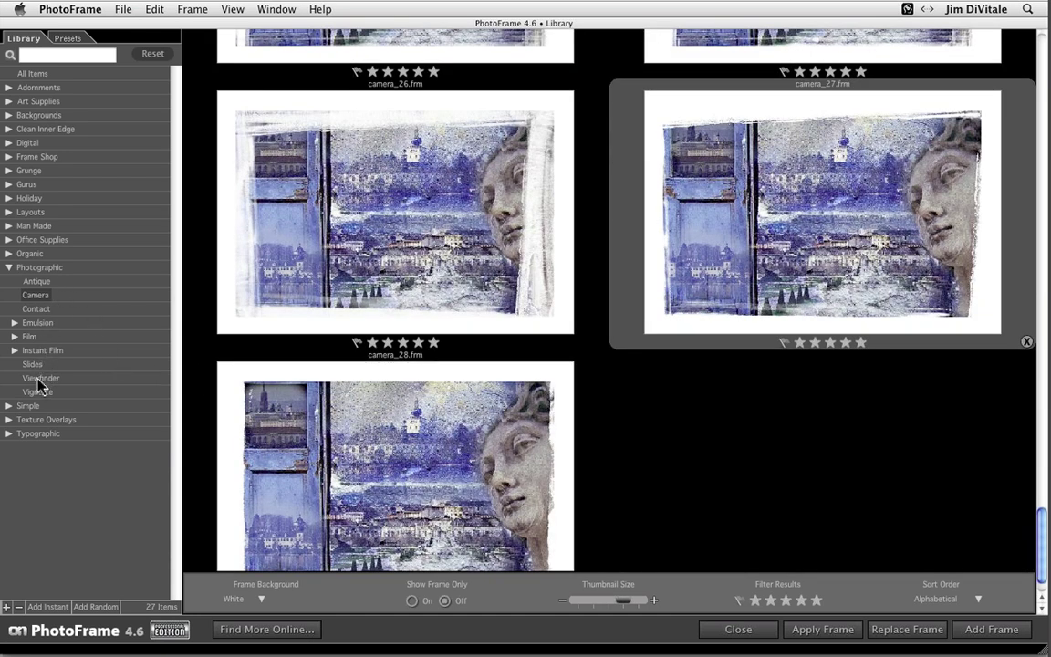
{"action": "left_click", "coordinate": [38, 350]}
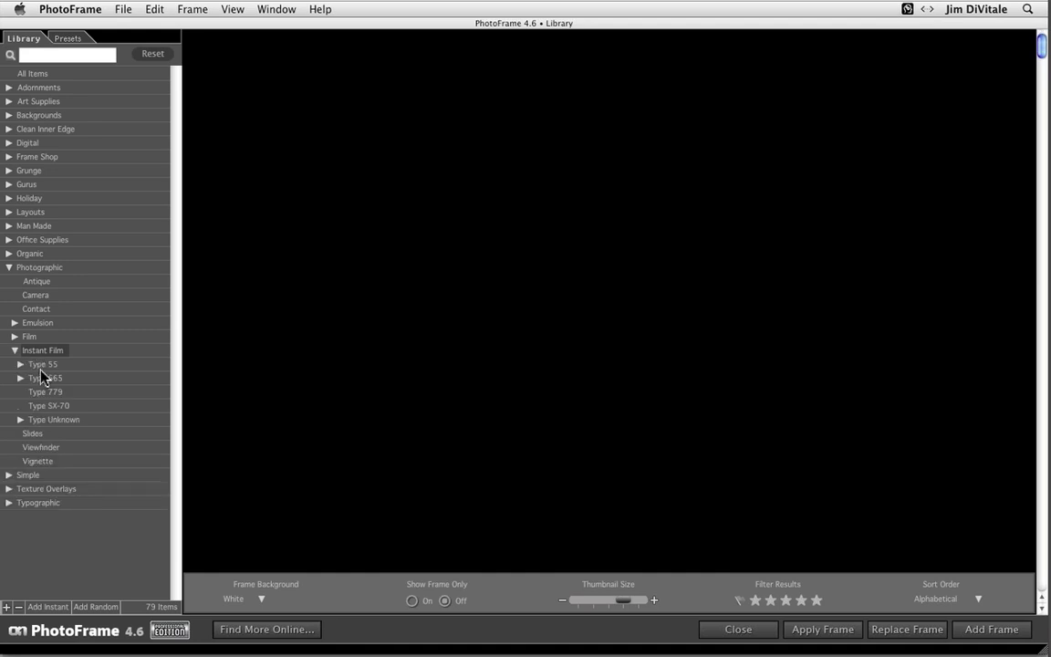
{"action": "left_click", "coordinate": [41, 366]}
{"action": "left_click", "coordinate": [41, 378]}
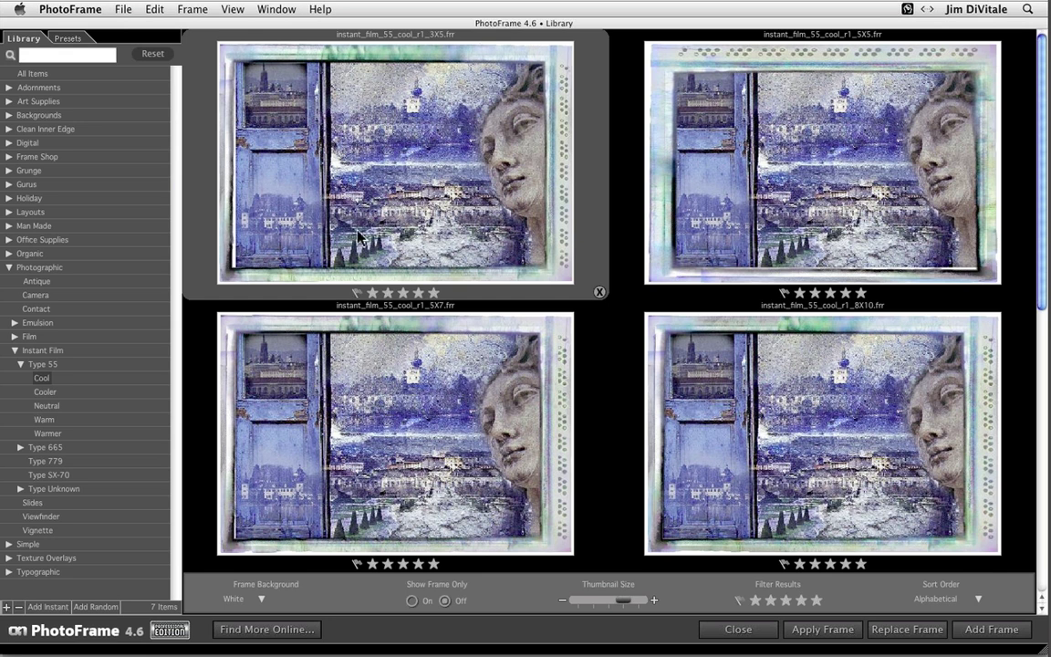
{"action": "left_click", "coordinate": [411, 447]}
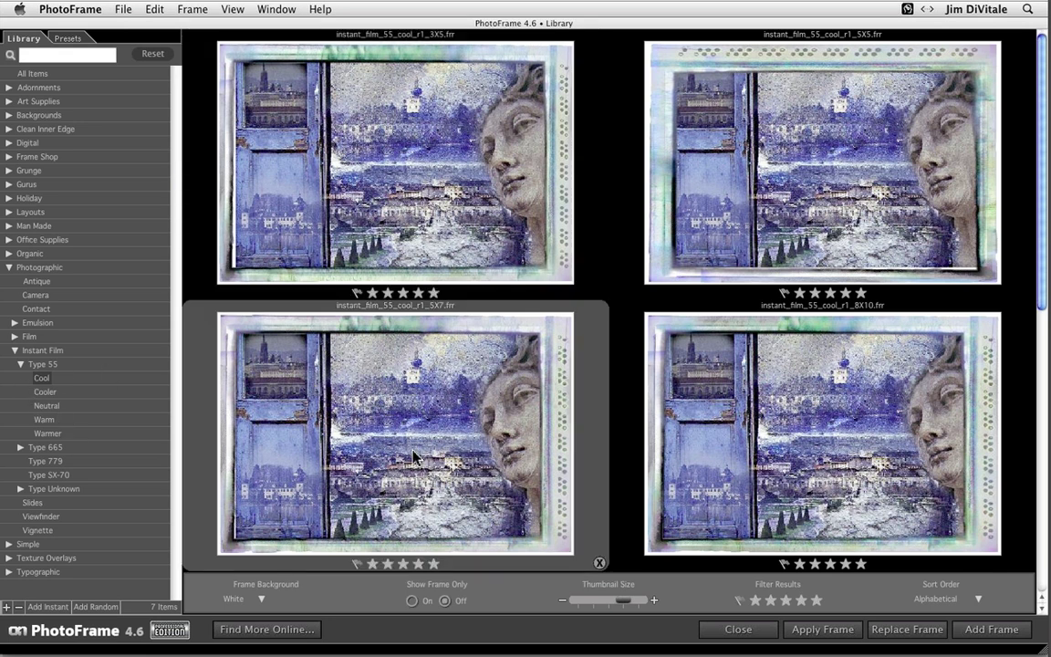
{"action": "double_click", "coordinate": [413, 456]}
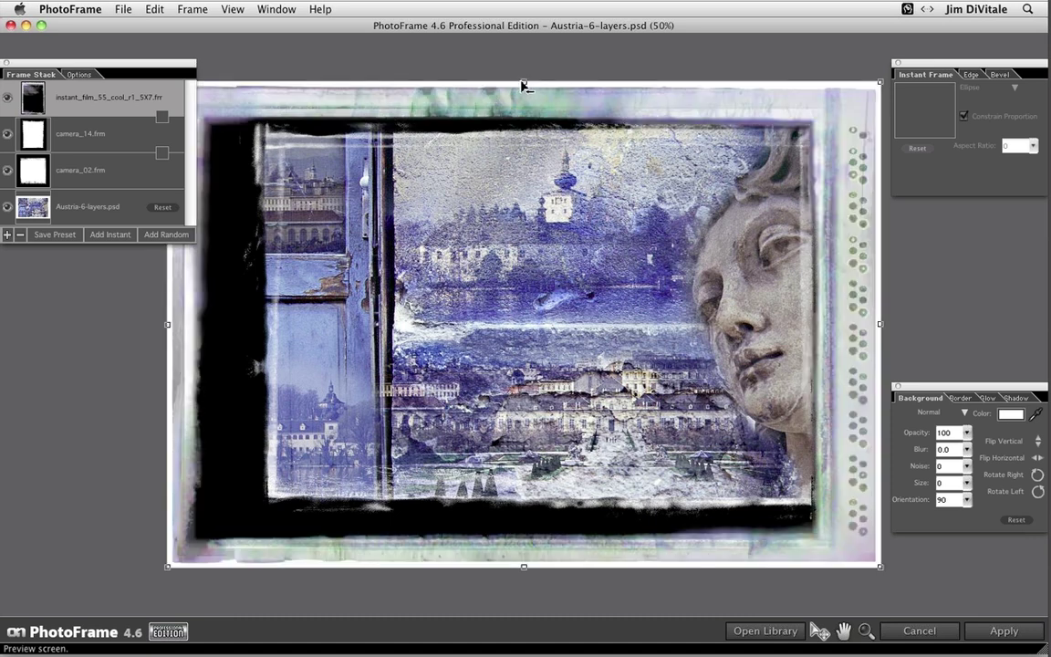
- Pull the instant-film frame's top, right, bottom and left edges inward, then reopen the library
{"action": "left_click_drag", "start_coordinate": [524, 83], "coordinate": [522, 92]}
{"action": "left_click_drag", "start_coordinate": [880, 331], "coordinate": [876, 330]}
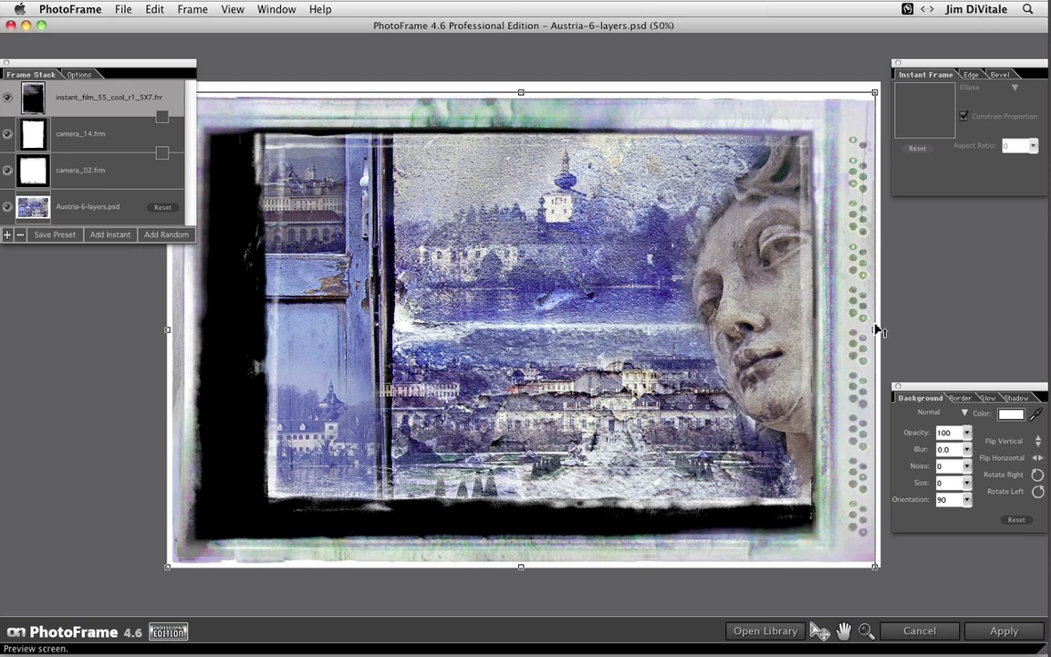
{"action": "left_click_drag", "start_coordinate": [521, 565], "coordinate": [524, 540]}
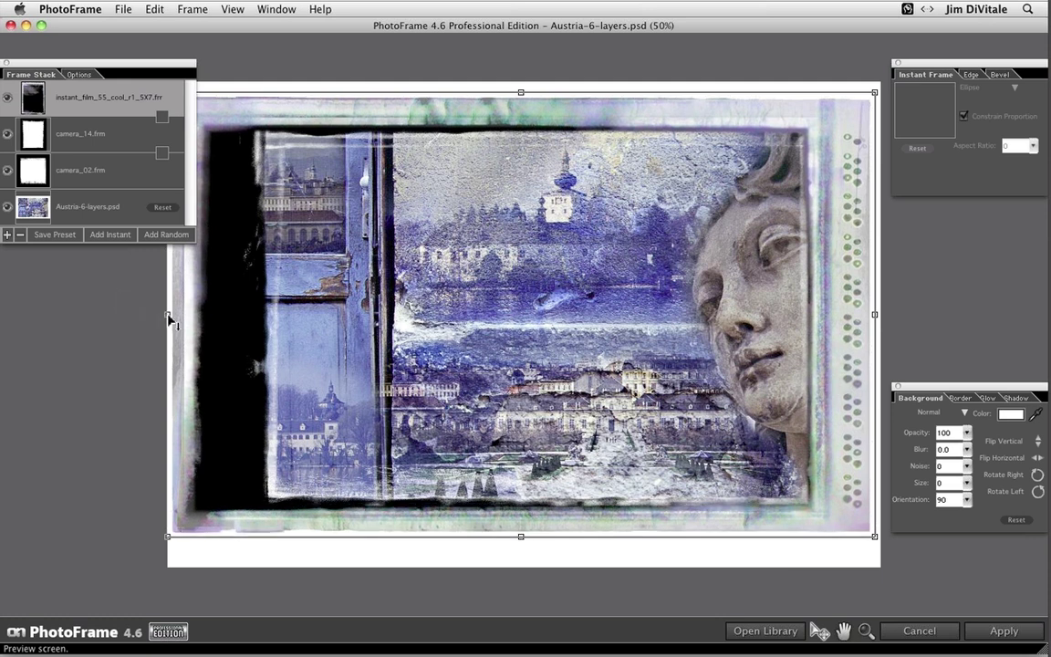
{"action": "left_click_drag", "start_coordinate": [176, 315], "coordinate": [227, 313]}
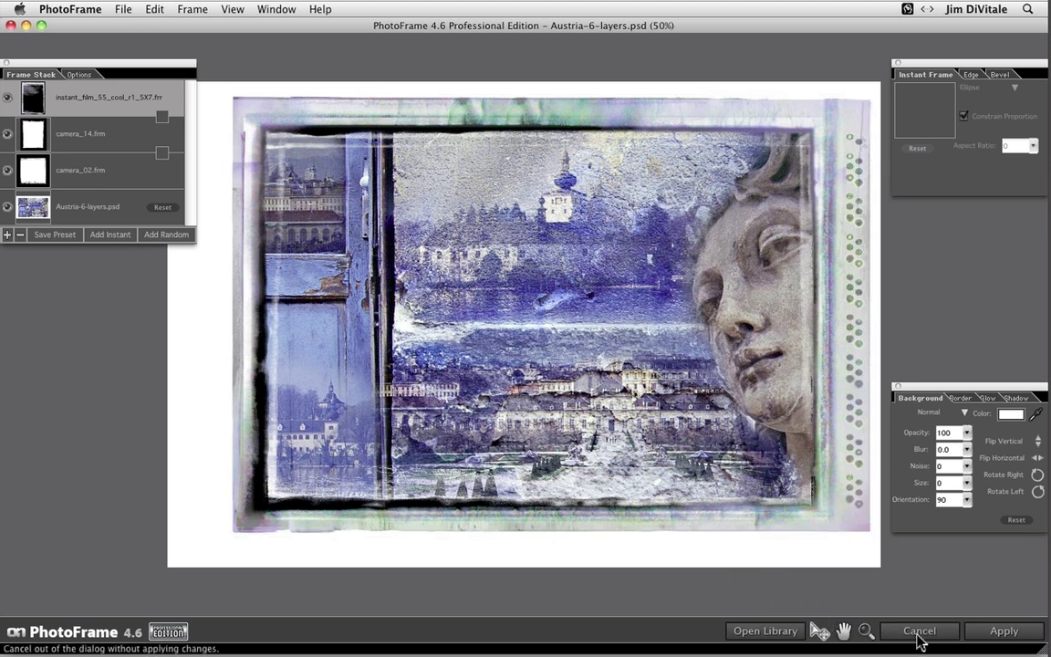
{"action": "left_click", "coordinate": [769, 631]}
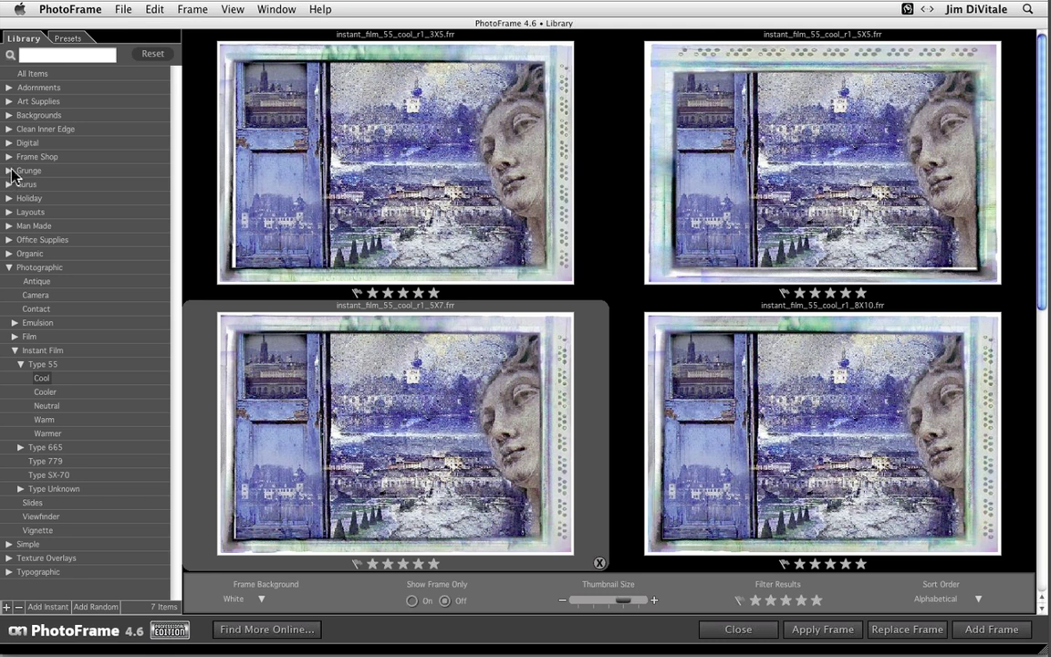
- Browse the Grunge, Warm, Antique, Clean Inner Edge, Digital Imaging Dots and Magma frames, then expand Gurus
{"action": "left_click", "coordinate": [14, 172]}
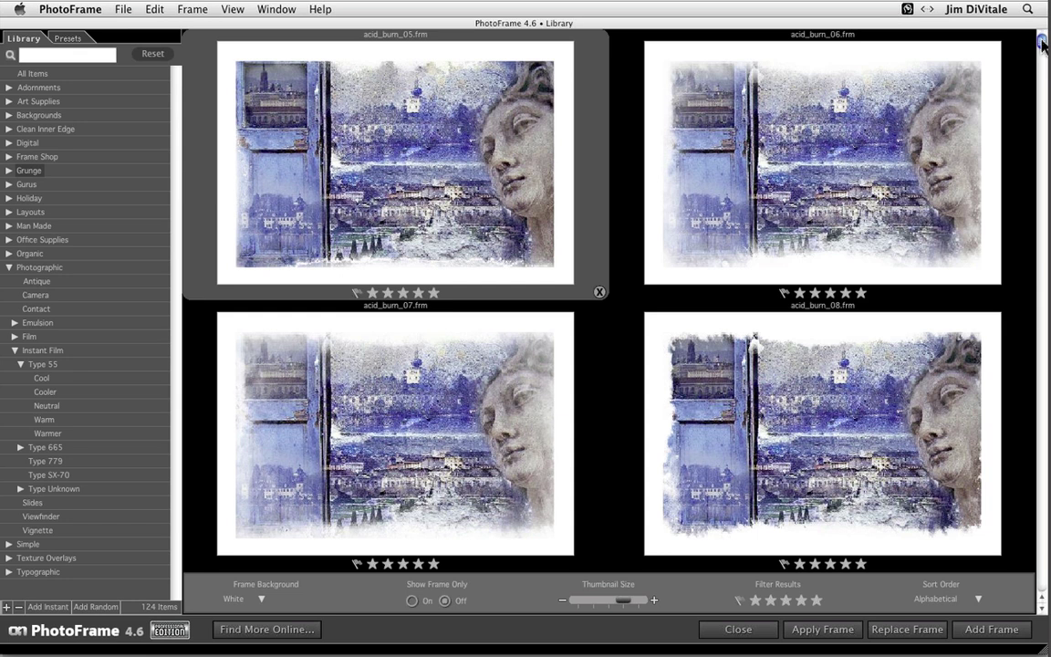
{"action": "left_click_drag", "start_coordinate": [1043, 70], "coordinate": [1044, 493]}
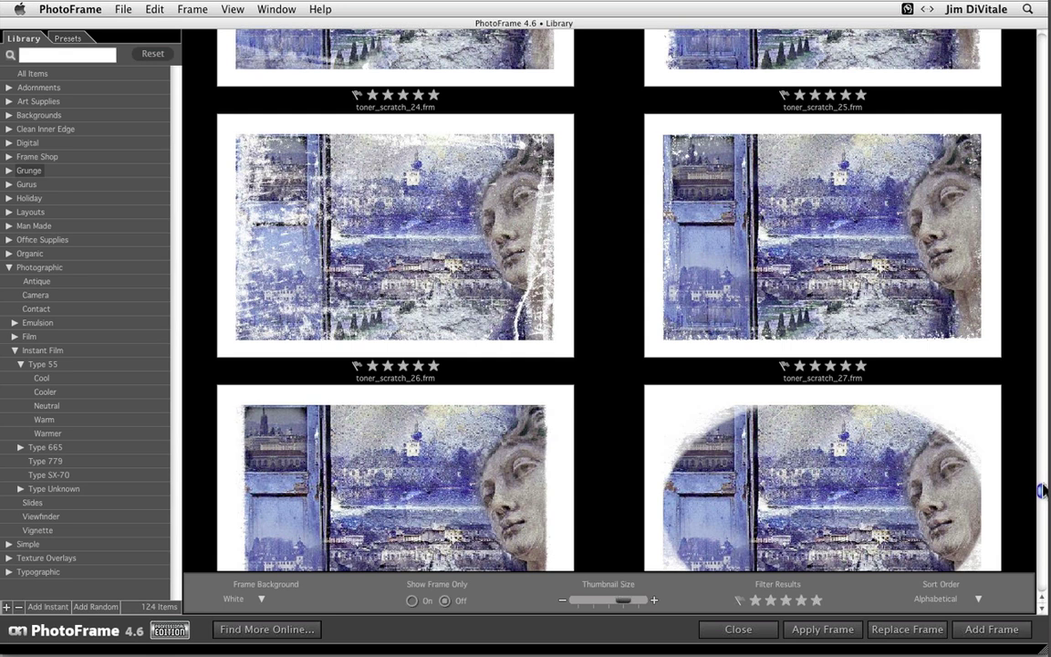
{"action": "left_click", "coordinate": [45, 421]}
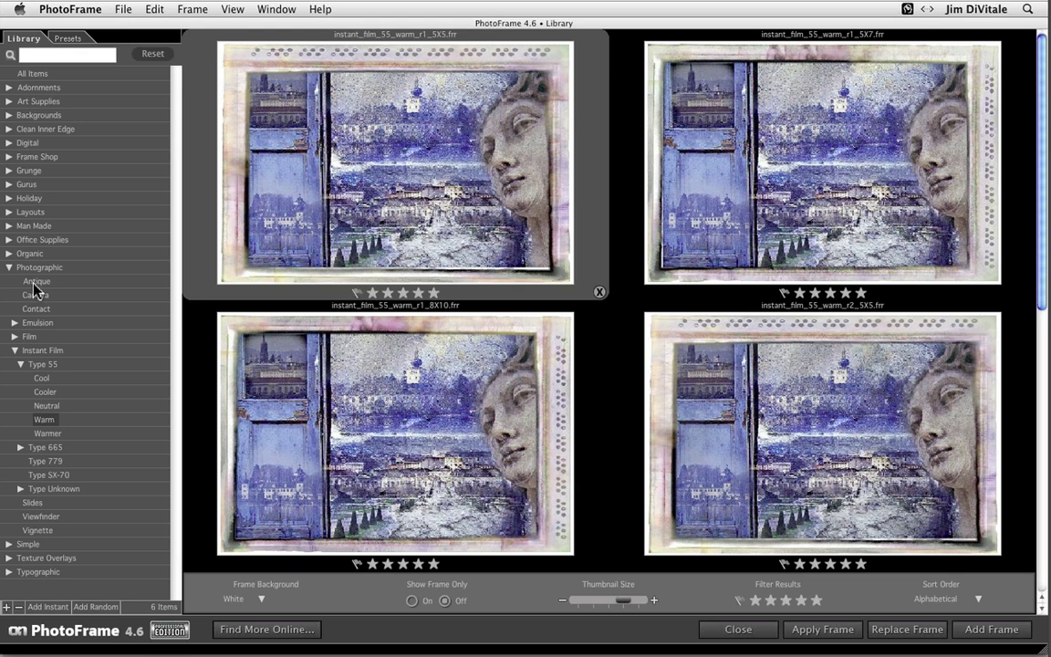
{"action": "left_click", "coordinate": [35, 281]}
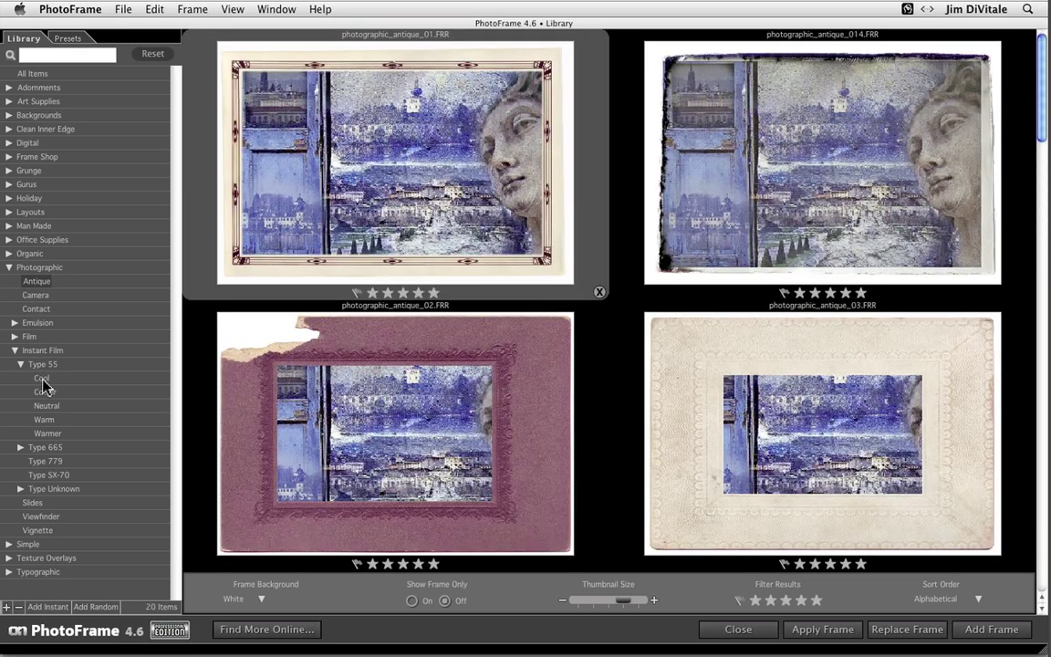
{"action": "left_click", "coordinate": [36, 130]}
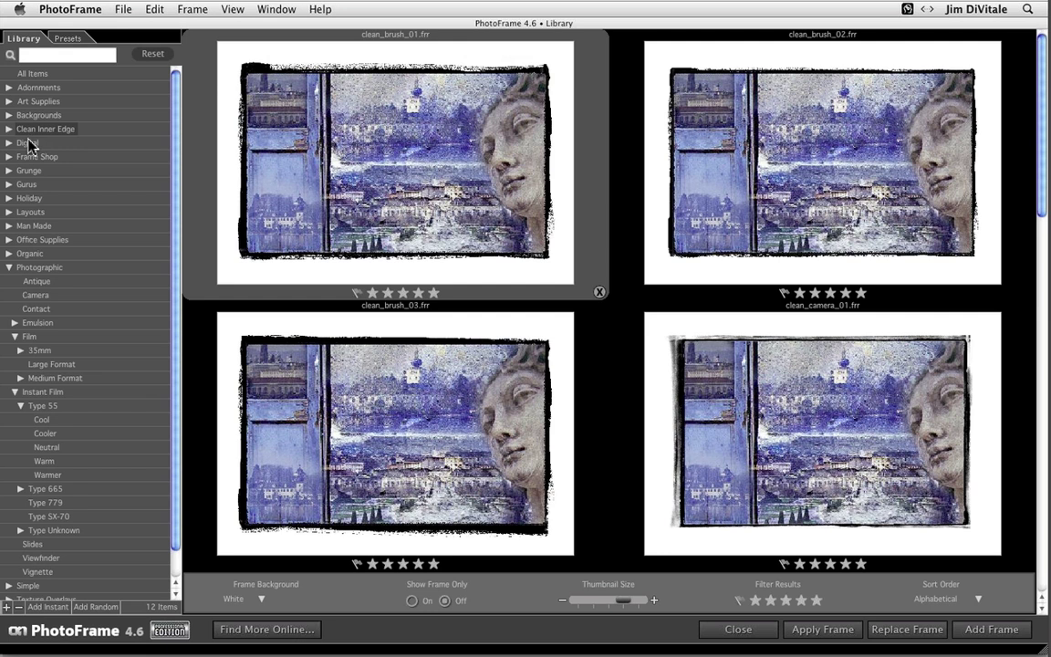
{"action": "left_click", "coordinate": [29, 143]}
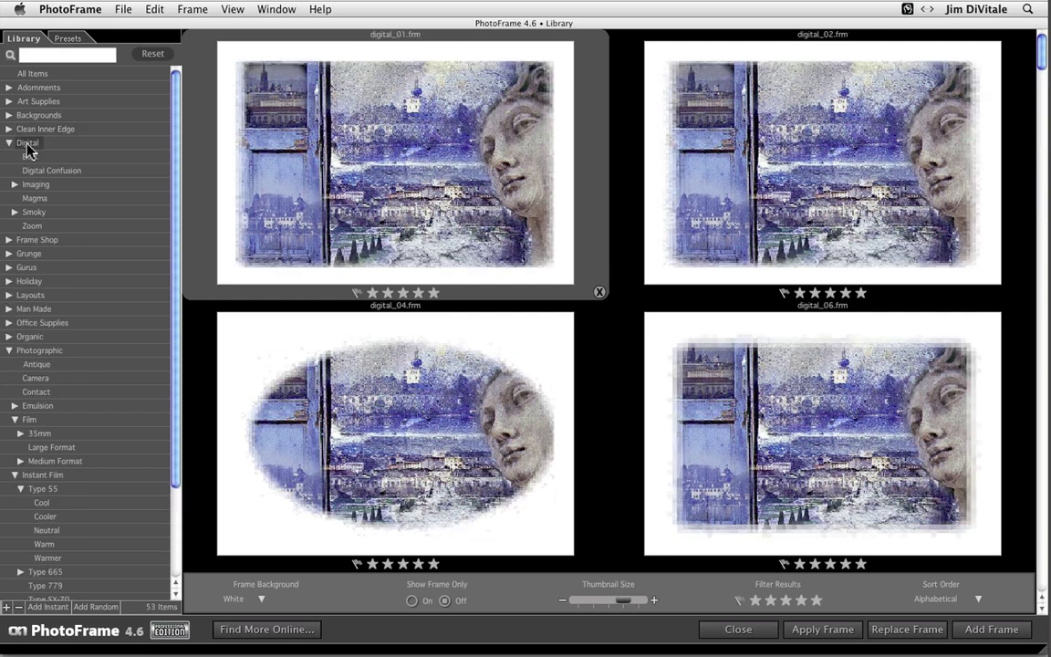
{"action": "left_click", "coordinate": [34, 184]}
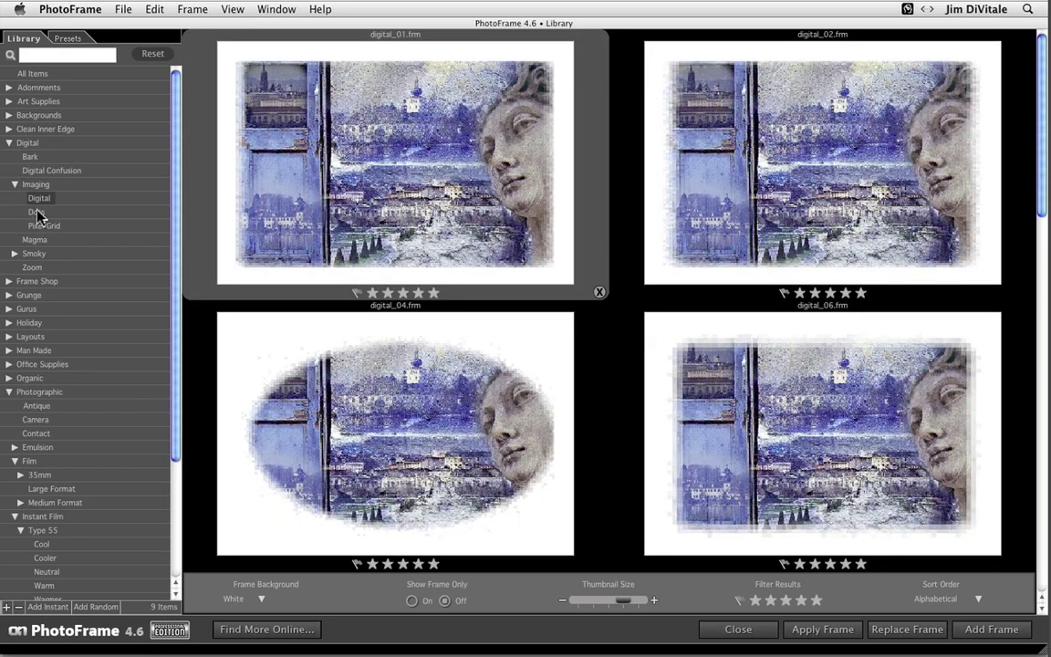
{"action": "left_click", "coordinate": [36, 213]}
{"action": "left_click", "coordinate": [36, 240]}
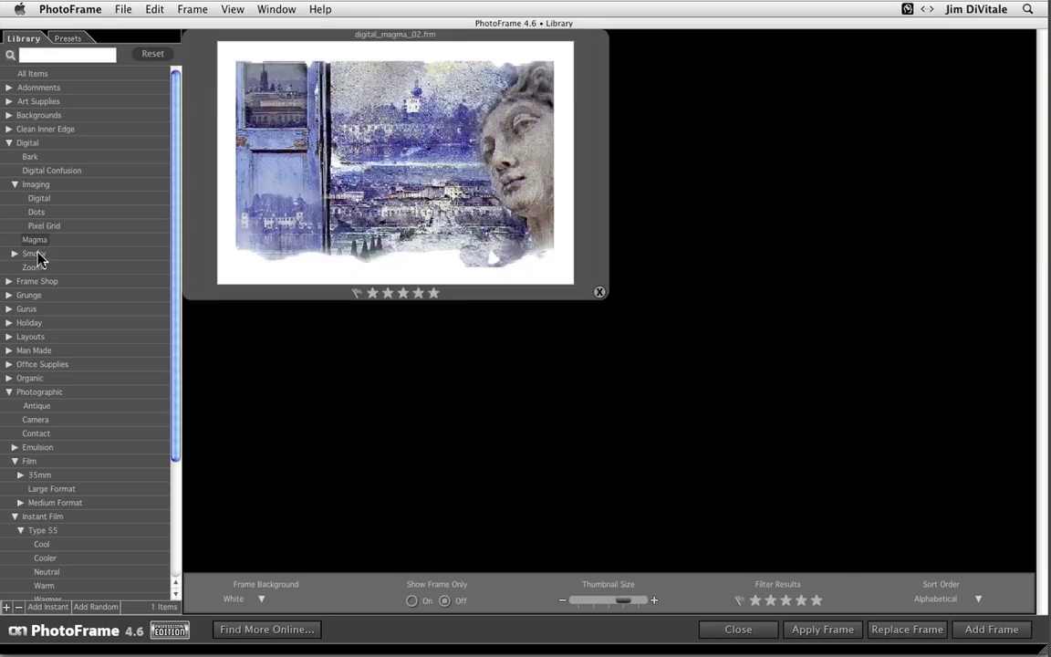
{"action": "left_click", "coordinate": [27, 309]}
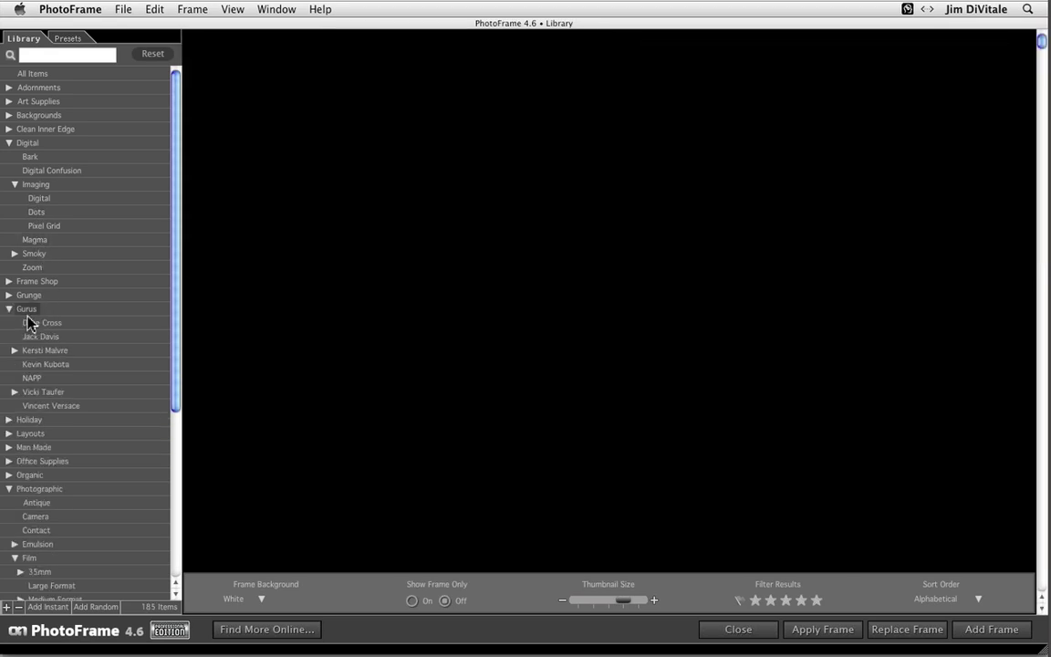
- Browse the Dave Cross and Jack Davis Gurus frames, then select Kevin Kubota's Bunko frame
{"action": "left_click", "coordinate": [28, 322]}
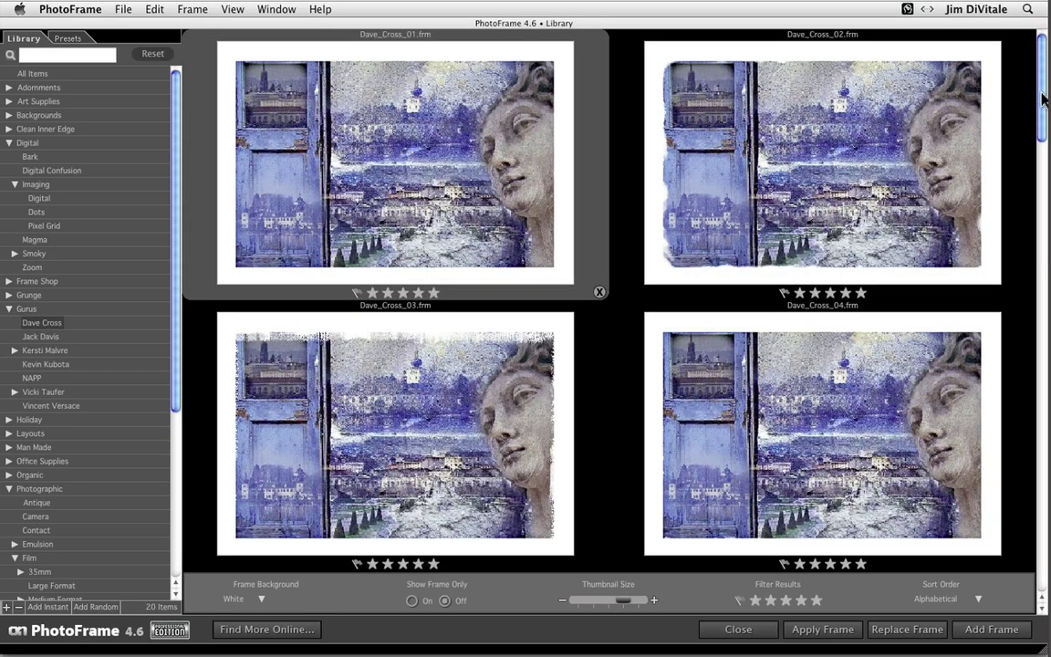
{"action": "scroll", "coordinate": [1045, 99], "scroll_direction": "down", "scroll_amount": 1}
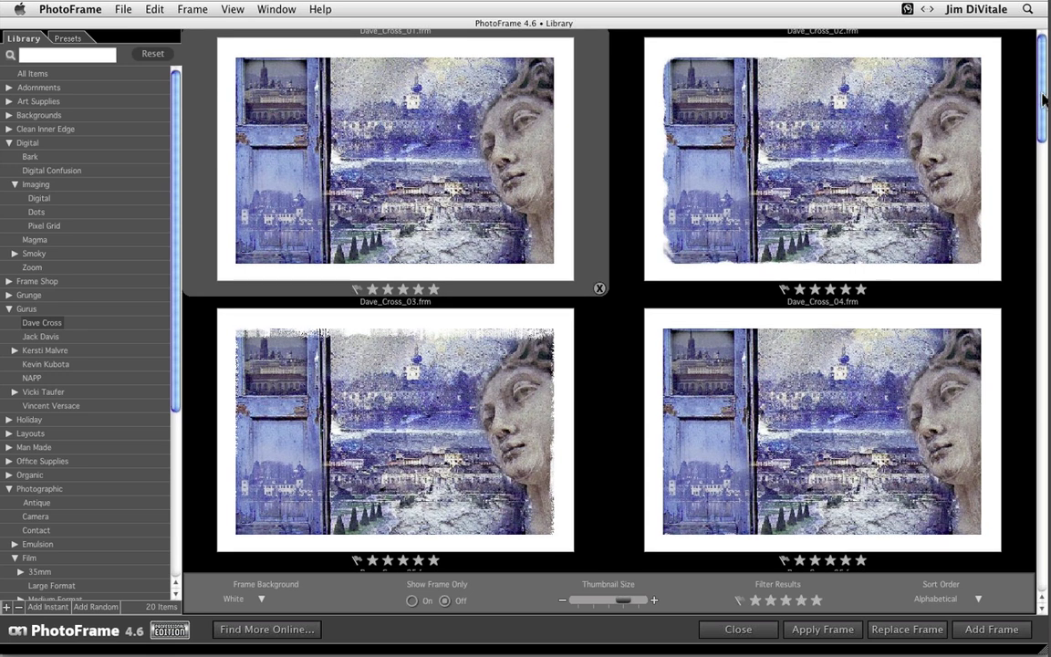
{"action": "left_click_drag", "start_coordinate": [1045, 98], "coordinate": [1045, 565]}
{"action": "left_click", "coordinate": [36, 336]}
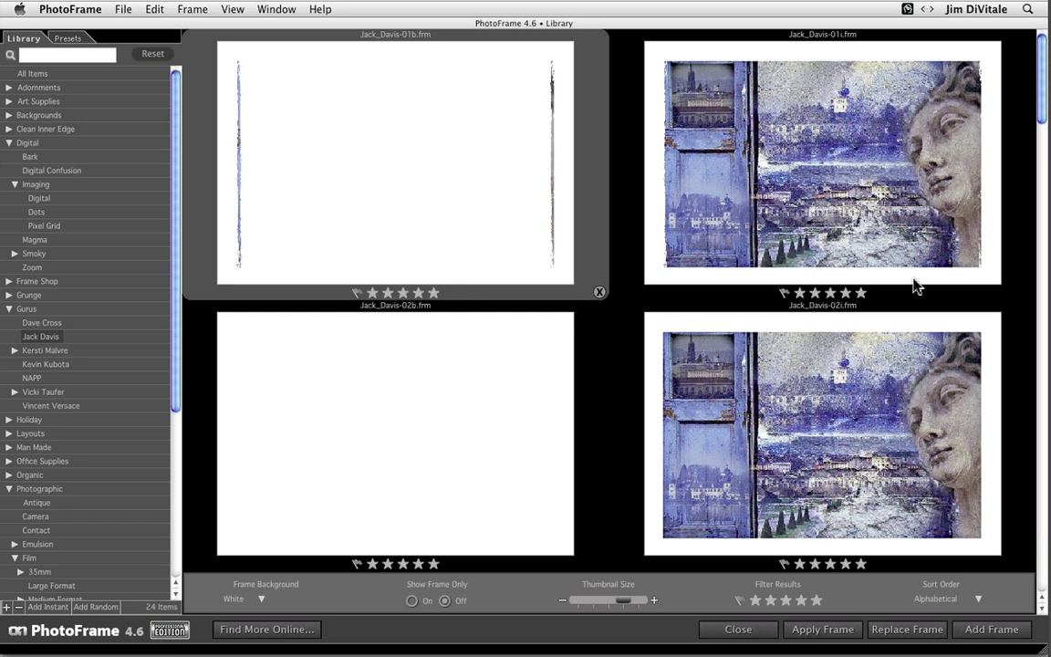
{"action": "left_click_drag", "start_coordinate": [1043, 122], "coordinate": [1043, 483]}
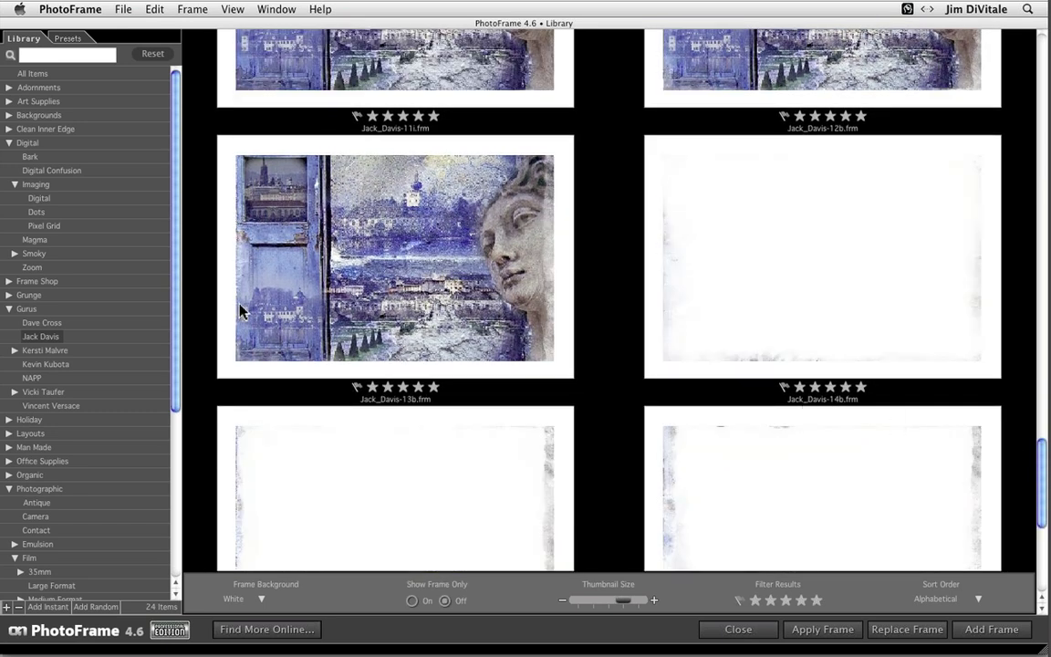
{"action": "left_click", "coordinate": [37, 365]}
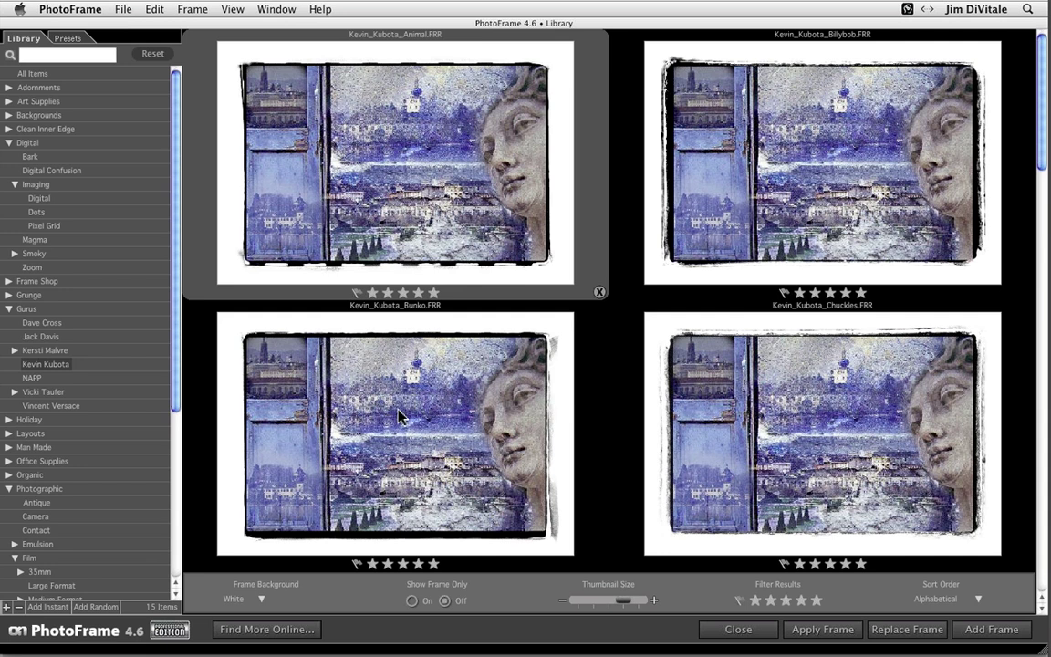
{"action": "left_click", "coordinate": [395, 406]}
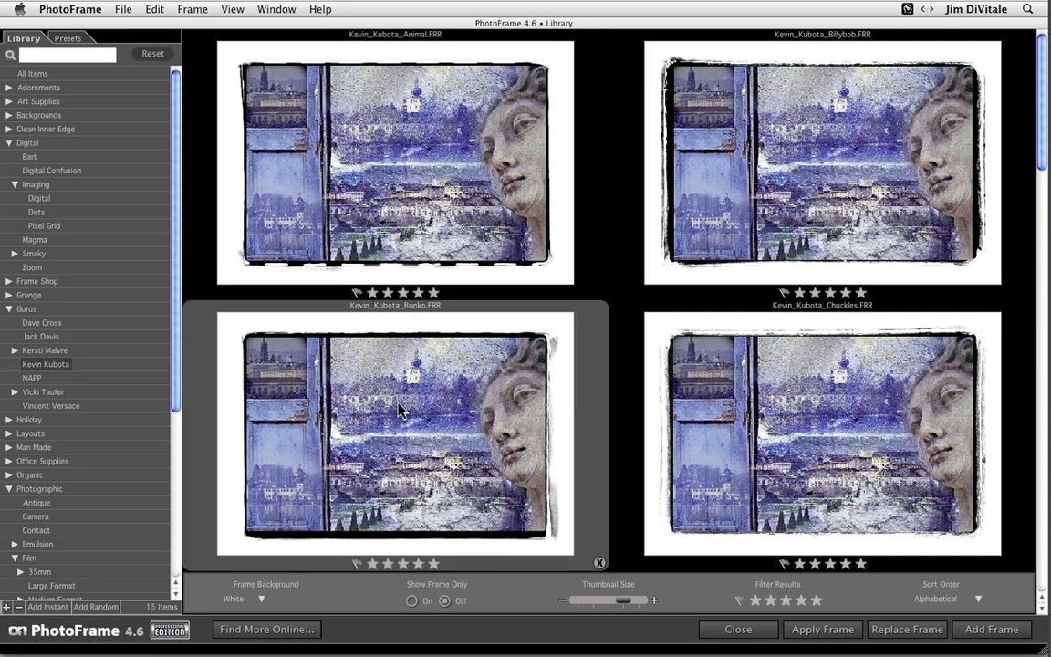
- Apply Kevin_Kubota_Bunko.FRR and fit its top, right, bottom and left edges to the image
{"action": "double_click", "coordinate": [399, 411]}
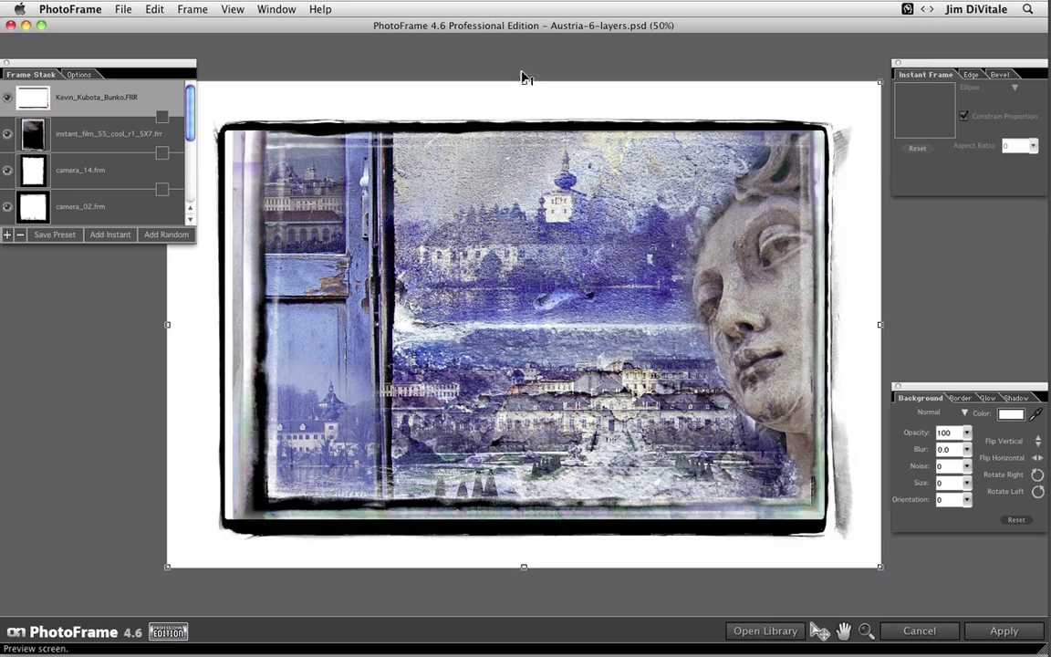
{"action": "left_click_drag", "start_coordinate": [524, 73], "coordinate": [524, 63]}
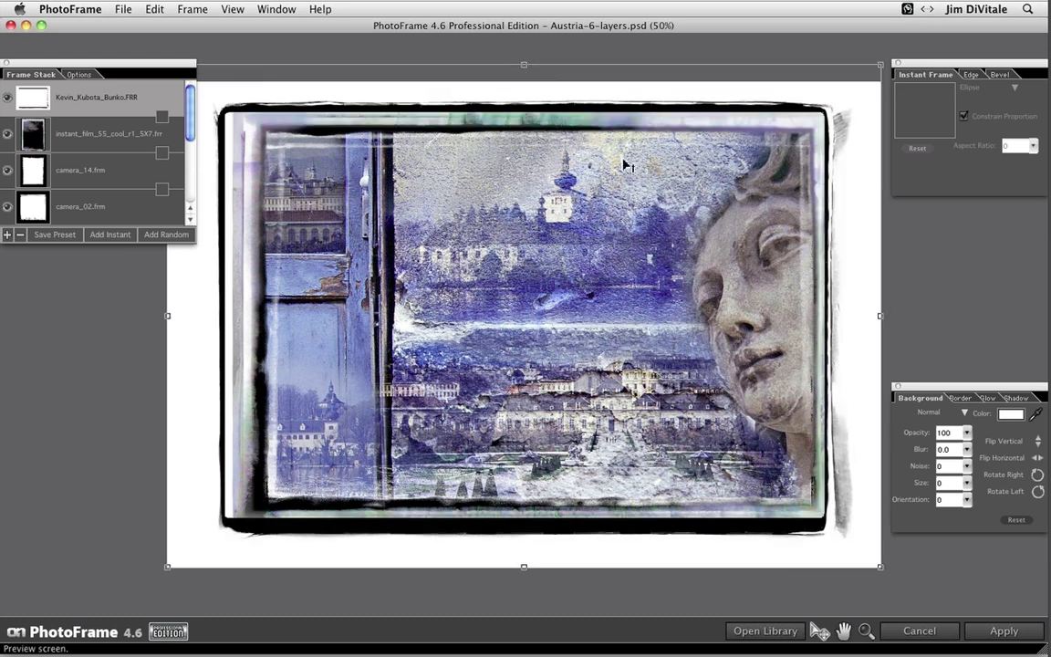
{"action": "left_click_drag", "start_coordinate": [880, 316], "coordinate": [873, 317]}
{"action": "left_click_drag", "start_coordinate": [522, 568], "coordinate": [521, 569]}
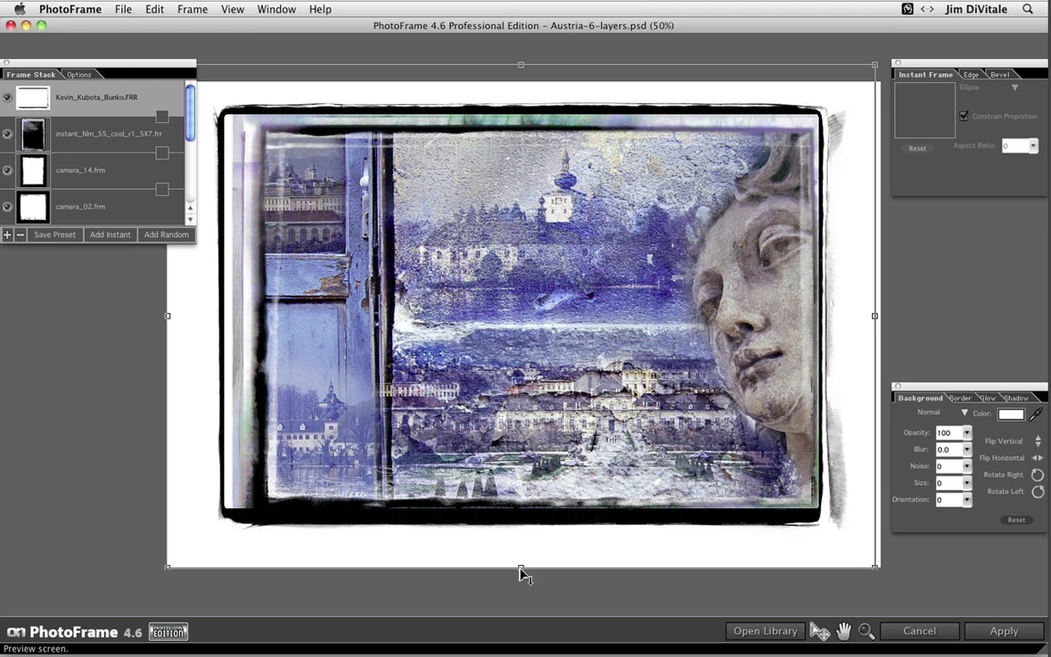
{"action": "mouse_move", "coordinate": [173, 318]}
{"action": "left_mouse_down"}
{"action": "mouse_move", "coordinate": [199, 316]}
{"action": "mouse_move", "coordinate": [183, 324]}
{"action": "left_mouse_up"}
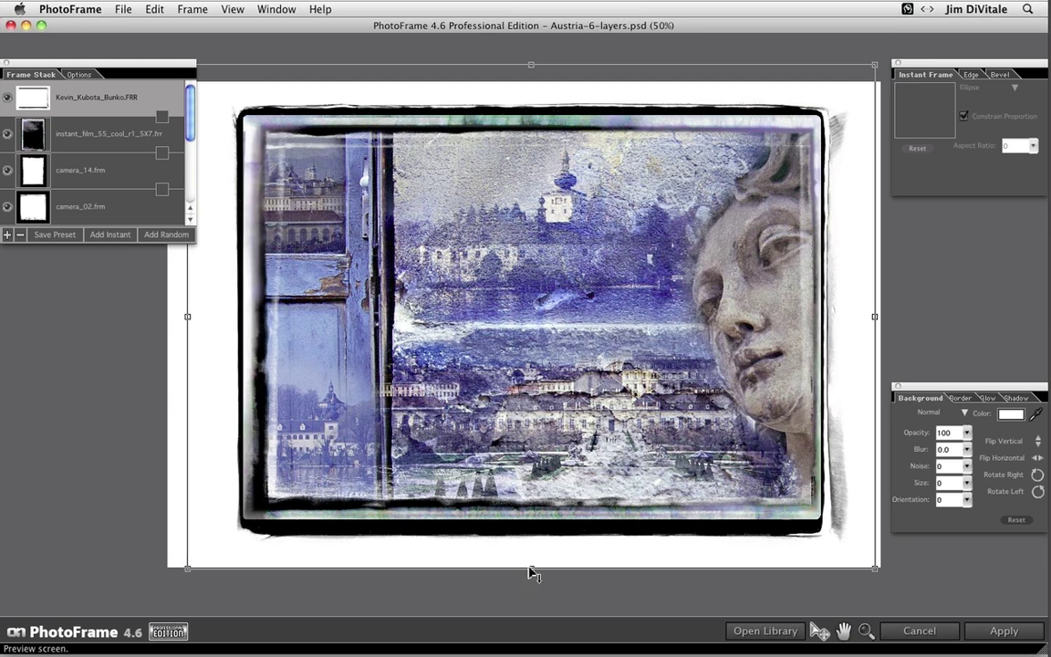
{"action": "left_click_drag", "start_coordinate": [533, 573], "coordinate": [533, 571]}
{"action": "left_click", "coordinate": [931, 414]}
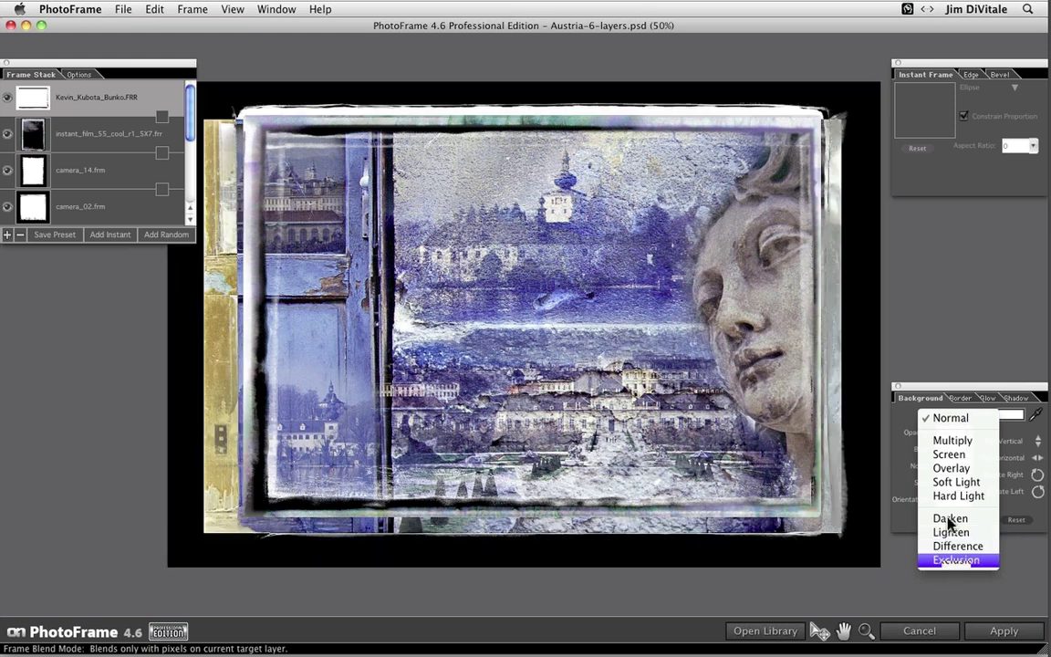
- Keep the frame blend mode at Normal and render the four stacked frames onto the collage
{"action": "left_click", "coordinate": [951, 417]}
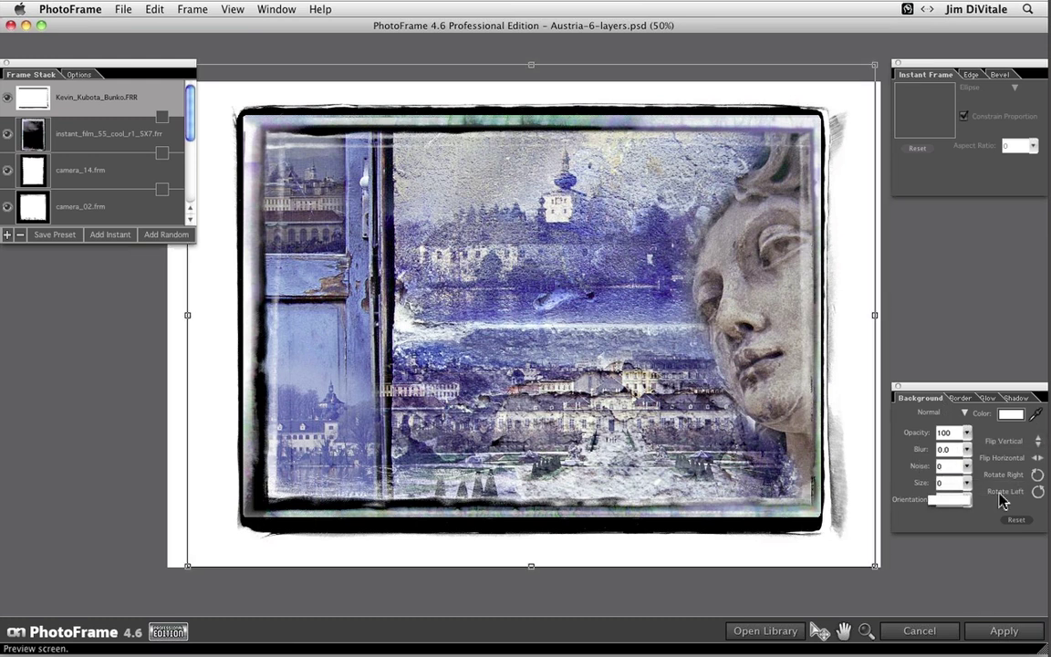
{"action": "left_click", "coordinate": [1004, 630]}
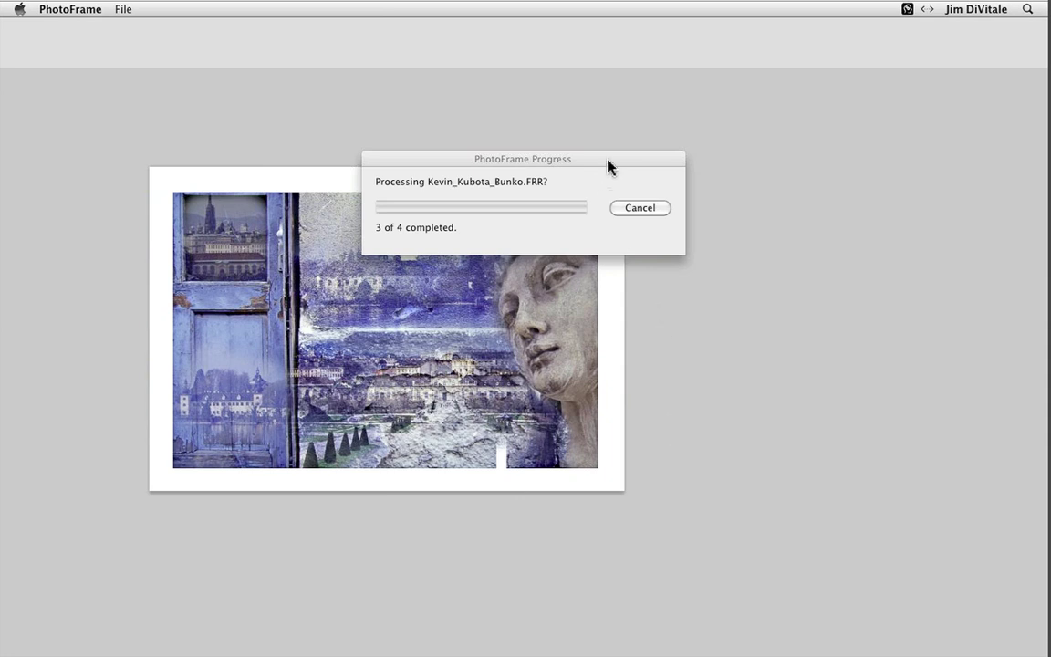
- Move the PhotoFrame Progress window to the upper left of the Photoshop workspace
{"action": "left_click_drag", "start_coordinate": [607, 163], "coordinate": [669, 86]}
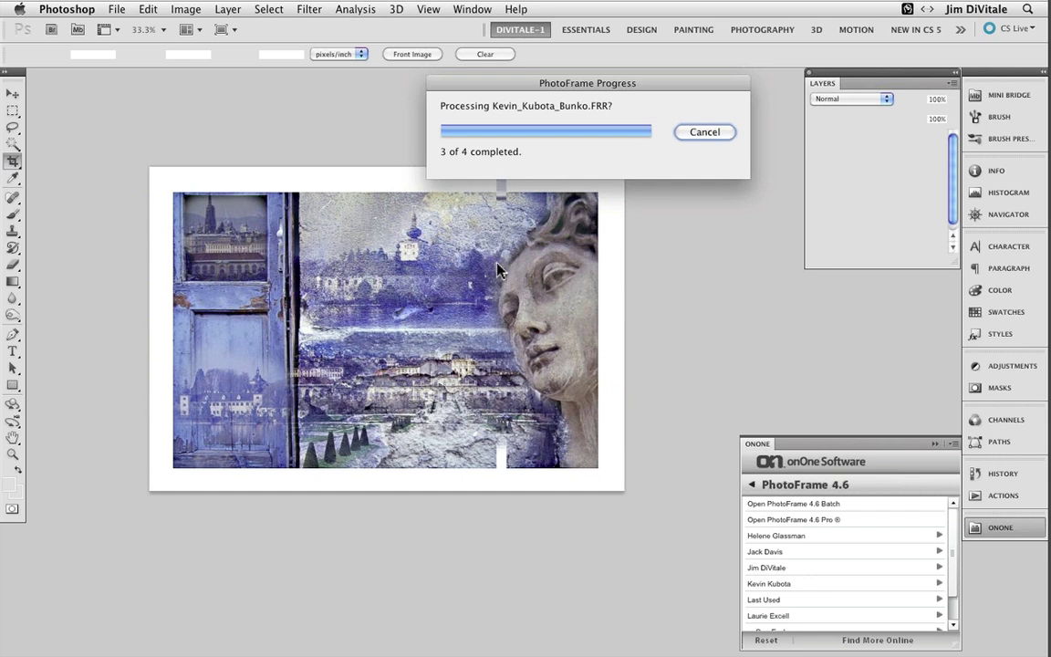
{"action": "left_click_drag", "start_coordinate": [509, 89], "coordinate": [110, 83]}
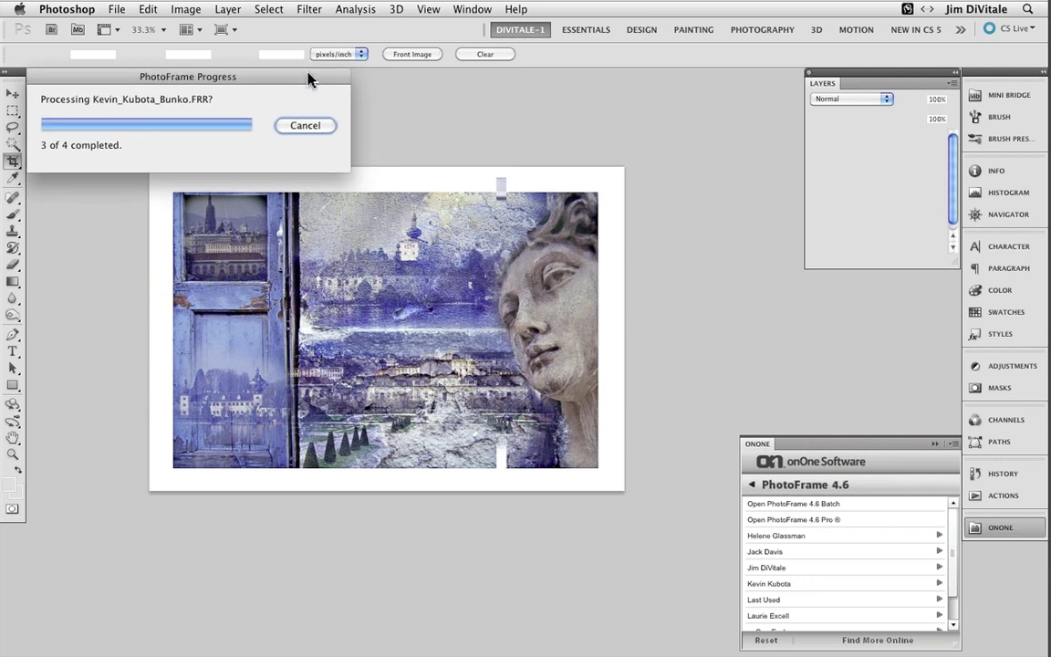
{"action": "left_click_drag", "start_coordinate": [308, 80], "coordinate": [312, 83]}
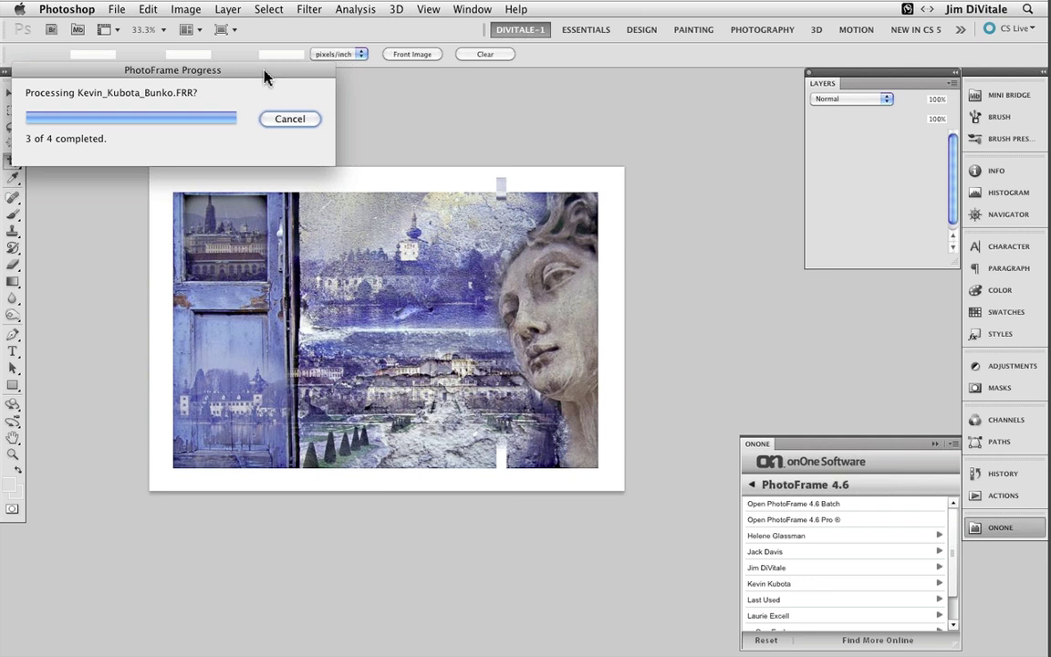
- Nudge the progress window, enlarge the Austria-6 mix document window, and hide Photoshop
{"action": "left_click_drag", "start_coordinate": [264, 76], "coordinate": [284, 86]}
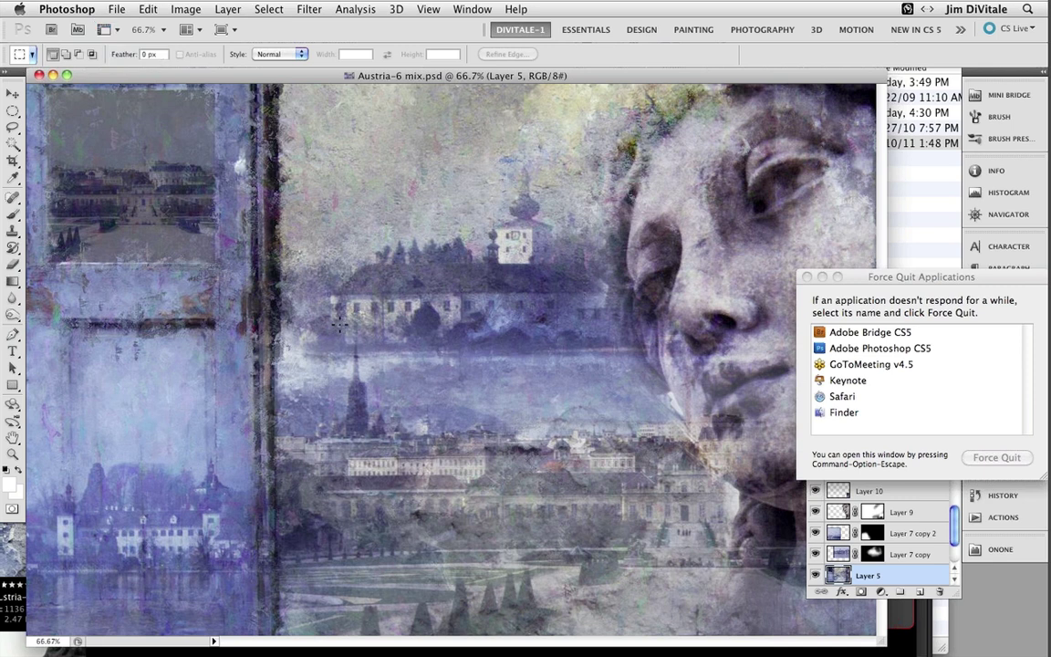
{"action": "double_click", "coordinate": [189, 80]}
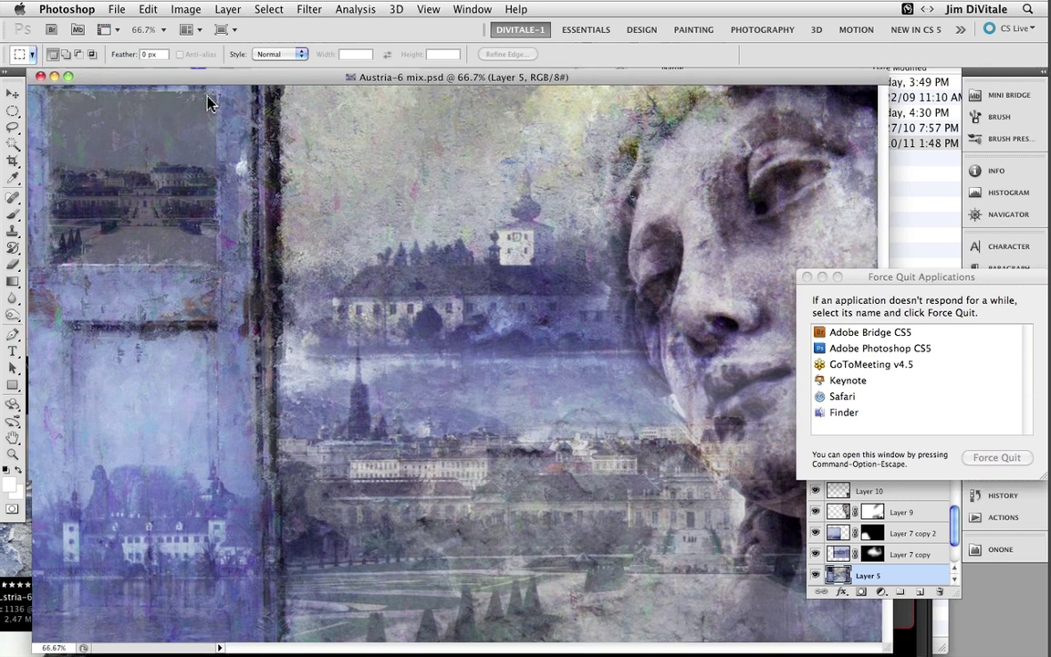
{"action": "key", "text": "super+Tab"}
- Tuck away Bridge and open the Angel of mercy files folder from the onOne webinar window
{"action": "double_click", "coordinate": [219, 60]}
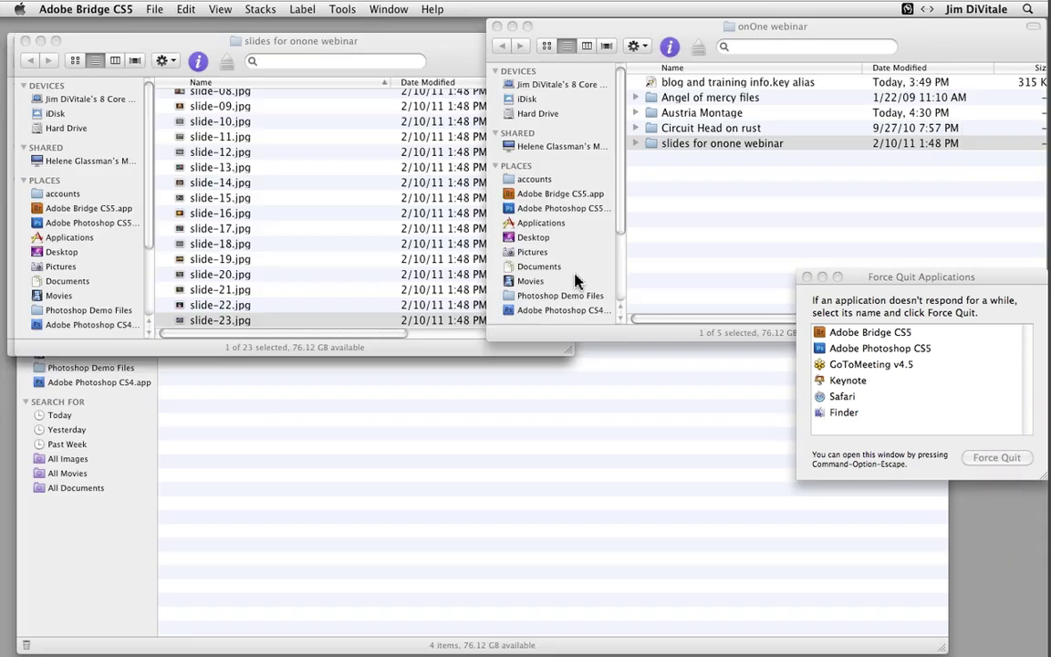
{"action": "left_click", "coordinate": [680, 242]}
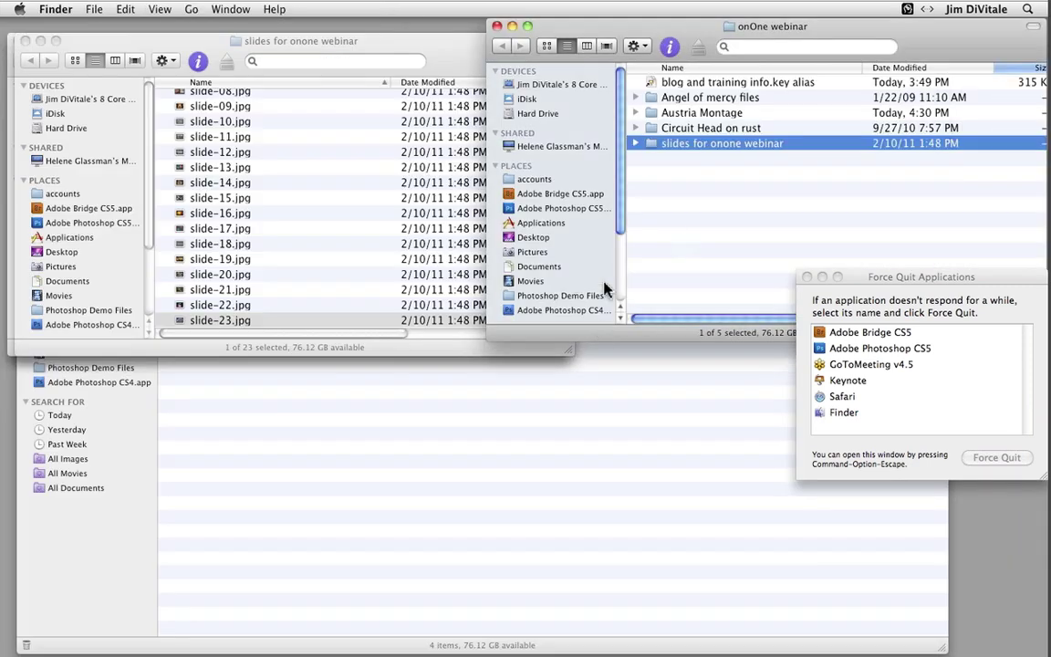
{"action": "double_click", "coordinate": [650, 98]}
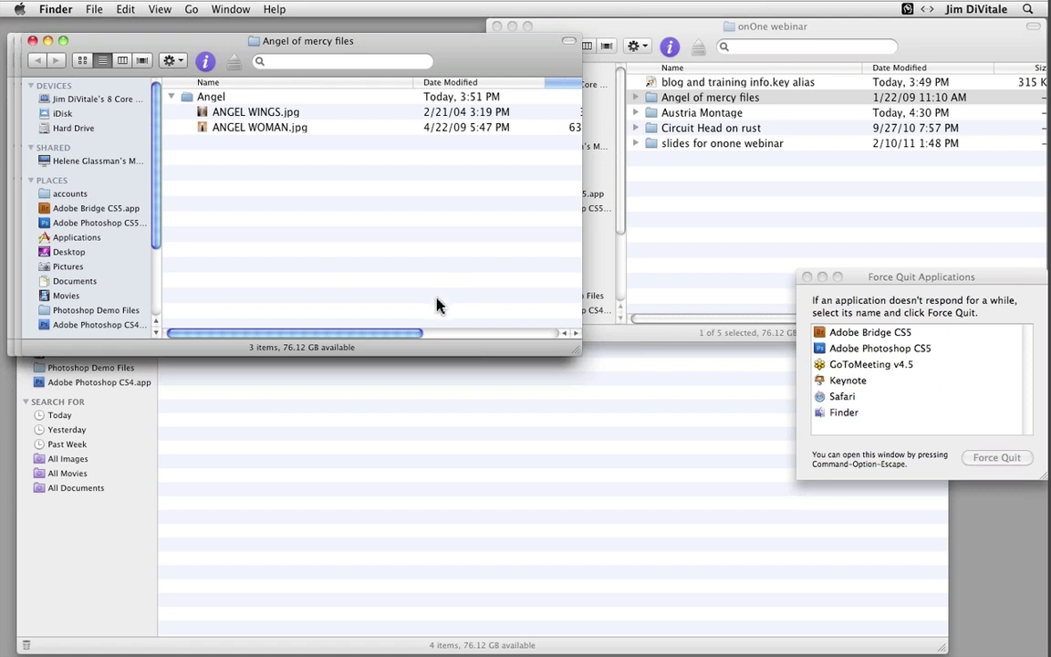
- Select ANGEL WINGS.jpg and ANGEL WOMAN.jpg, and rearrange the Angel folder and Force Quit windows
{"action": "left_click_drag", "start_coordinate": [181, 111], "coordinate": [203, 131]}
{"action": "left_click_drag", "start_coordinate": [180, 44], "coordinate": [360, 347]}
{"action": "left_click_drag", "start_coordinate": [868, 282], "coordinate": [729, 41]}
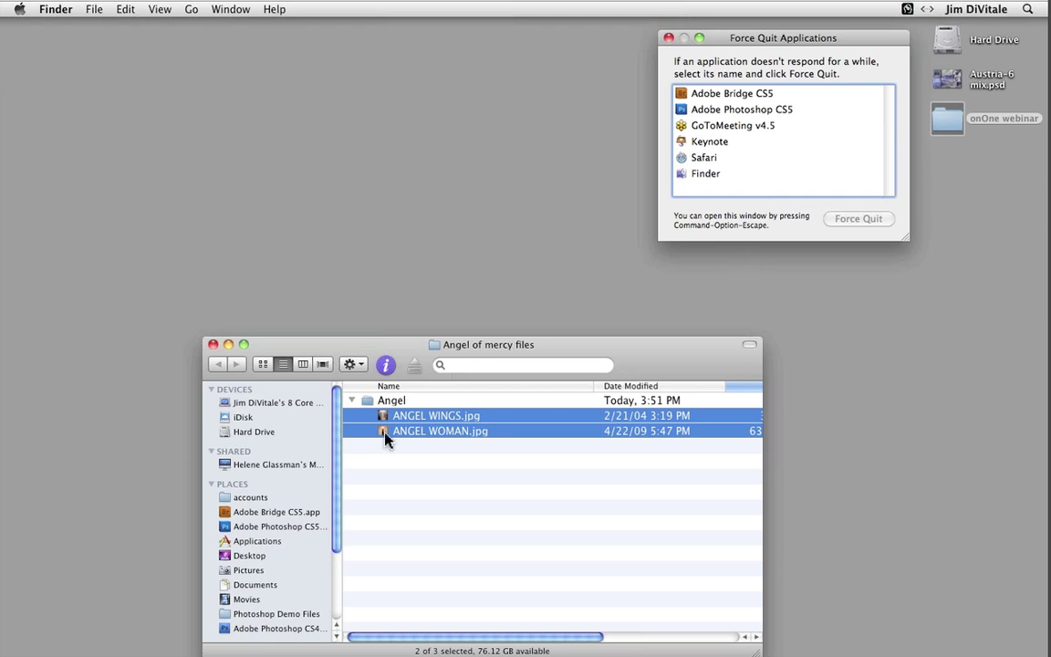
- Close the Force Quit window and reselect both ANGEL WINGS.jpg and ANGEL WOMAN.jpg
{"action": "left_click", "coordinate": [669, 38]}
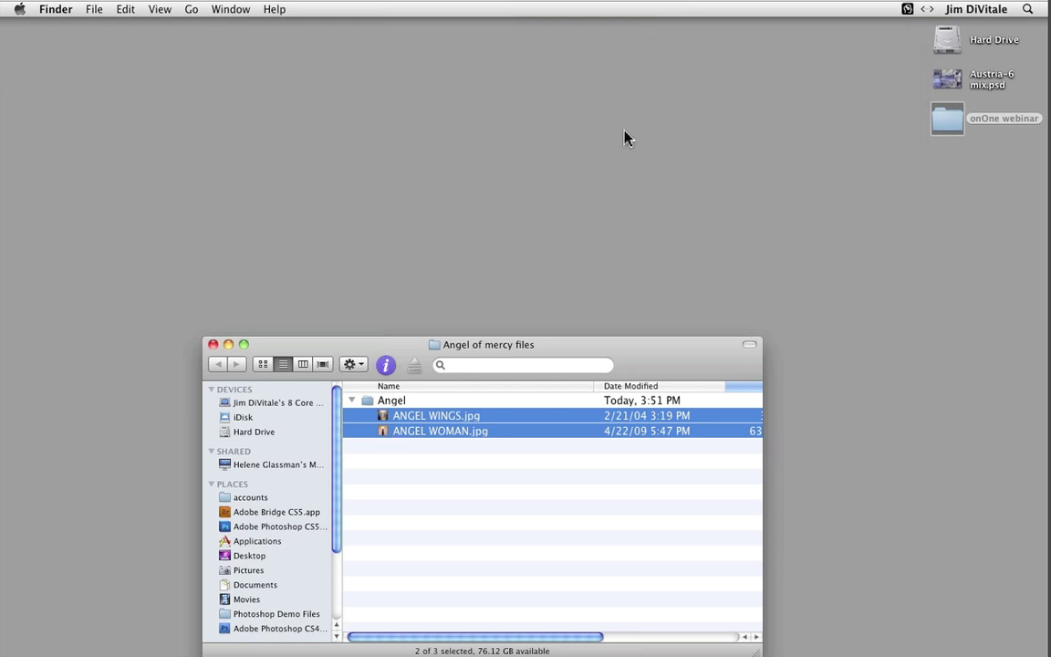
{"action": "left_click", "coordinate": [364, 416], "text": "super"}
{"action": "left_click", "coordinate": [383, 433], "text": "shift"}
- Open ANGEL WINGS.jpg and ANGEL WOMAN.jpg and arrange the two document windows side by side
{"action": "double_click", "coordinate": [383, 436]}
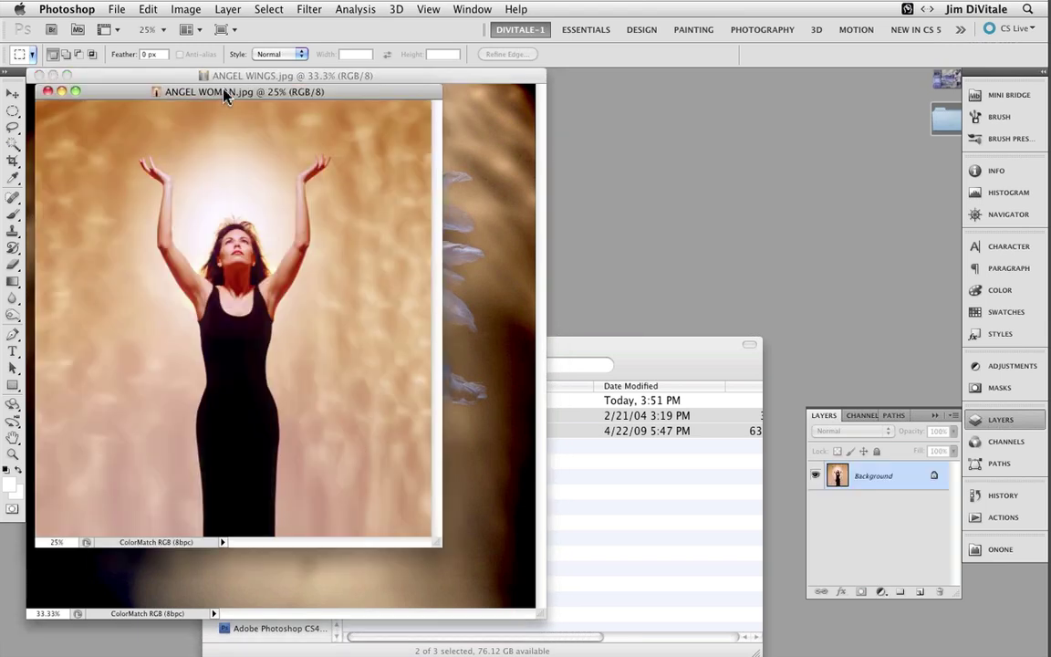
{"action": "left_click_drag", "start_coordinate": [226, 92], "coordinate": [737, 76]}
{"action": "left_click", "coordinate": [403, 85]}
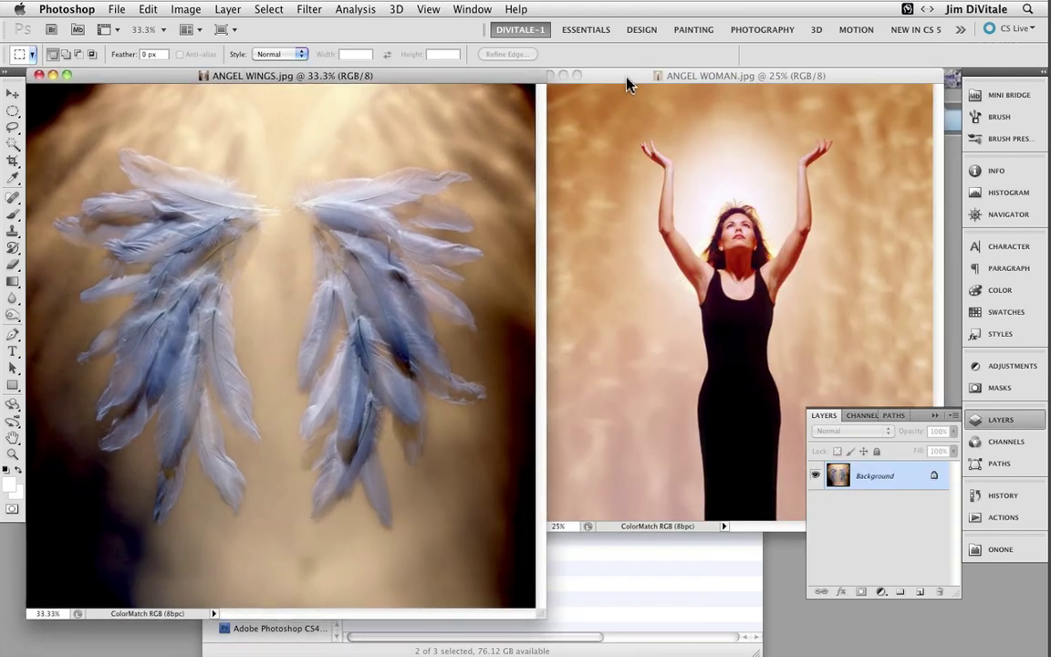
{"action": "mouse_move", "coordinate": [626, 82]}
{"action": "left_mouse_down"}
{"action": "mouse_move", "coordinate": [645, 82]}
{"action": "mouse_move", "coordinate": [633, 78]}
{"action": "left_mouse_up"}
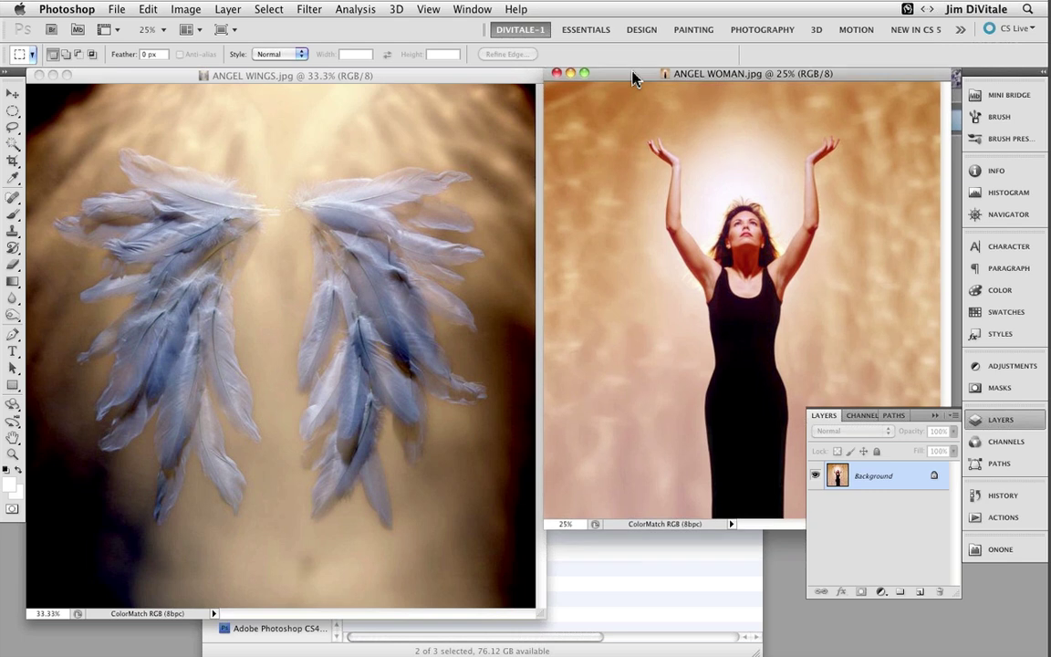
- Collapse the Layers panel and enlarge the Angel Woman window to show her whole figure
{"action": "left_click", "coordinate": [936, 416]}
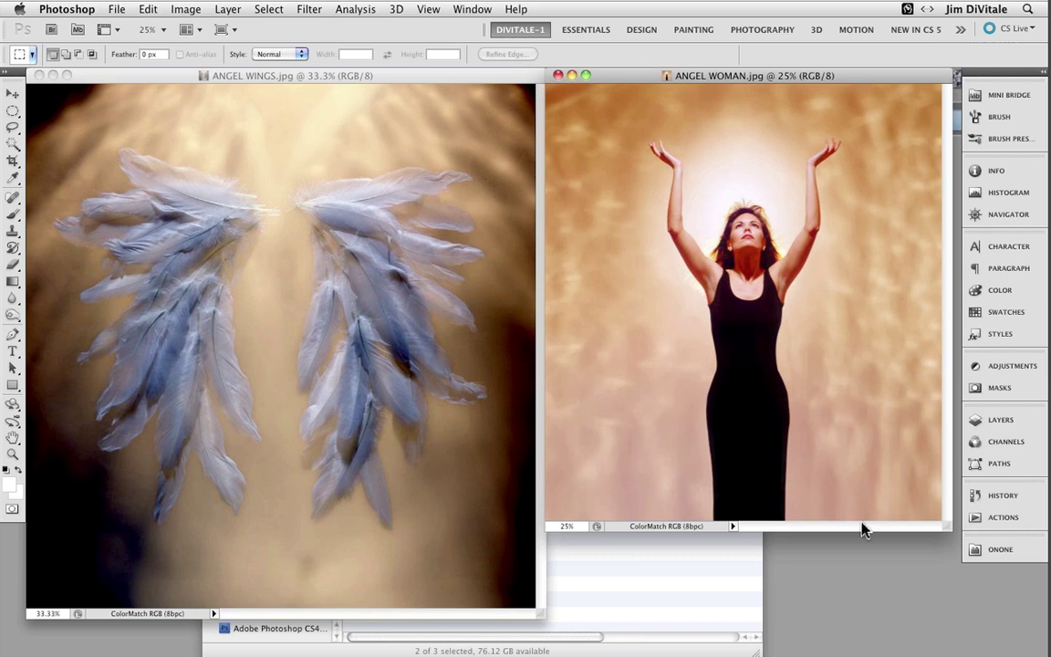
{"action": "left_click_drag", "start_coordinate": [949, 540], "coordinate": [999, 617]}
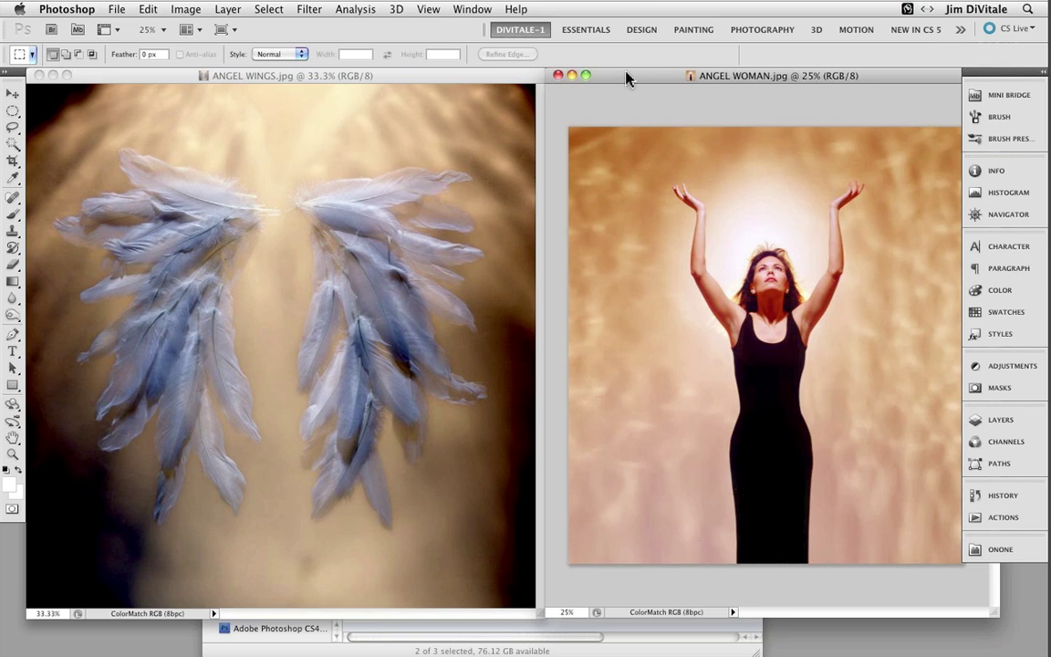
{"action": "left_click_drag", "start_coordinate": [626, 79], "coordinate": [617, 79]}
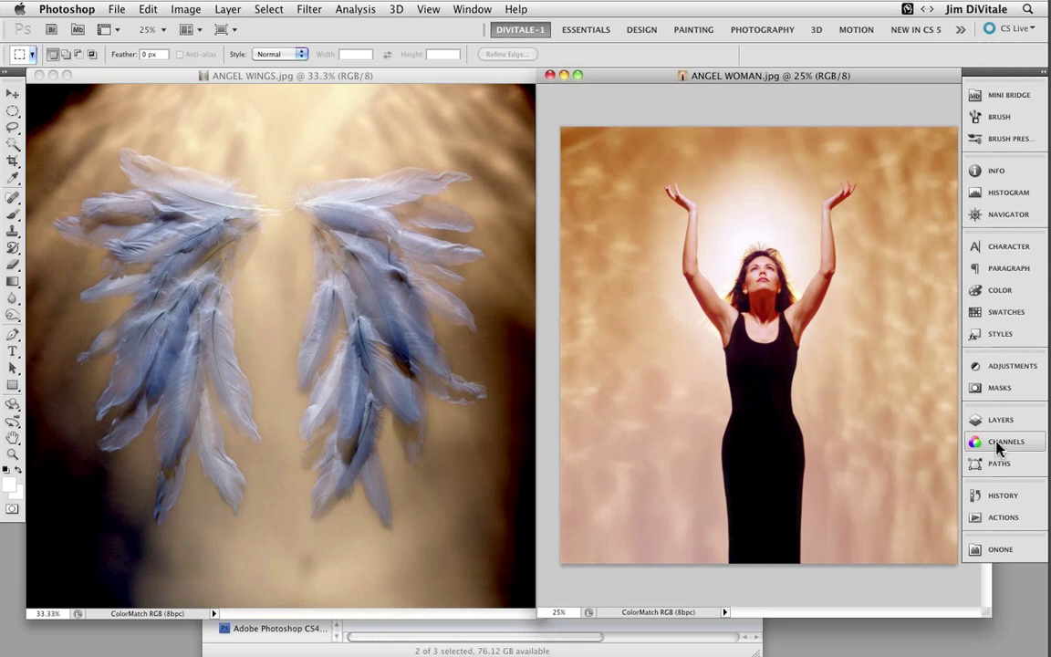
- Preview the saved Path 1 outlines in both the woman and wings images
{"action": "left_click", "coordinate": [1000, 466]}
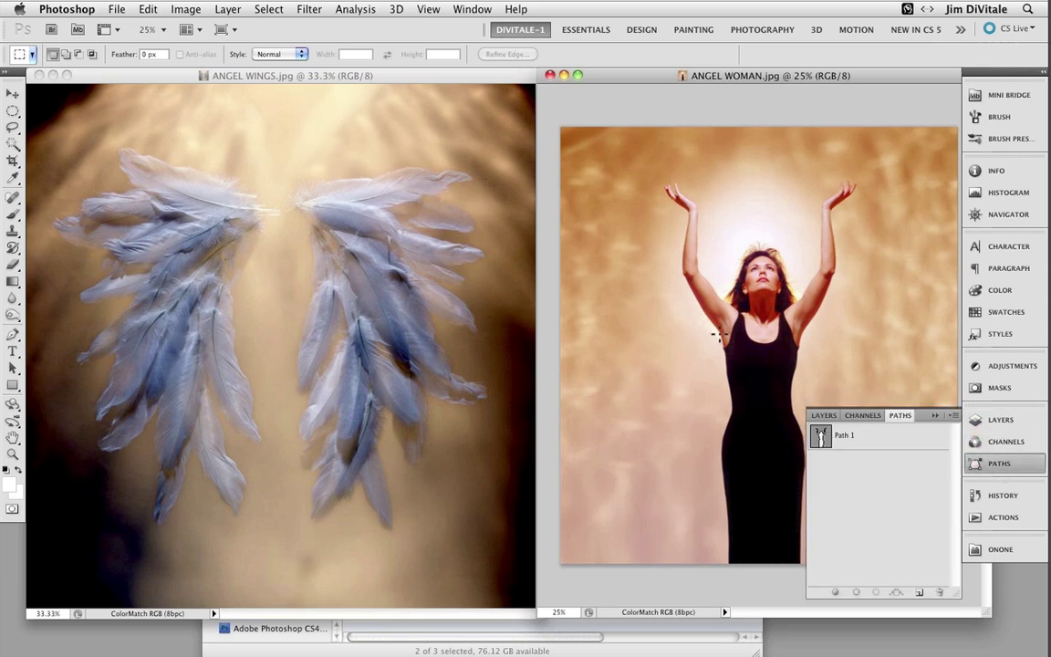
{"action": "left_click", "coordinate": [818, 435]}
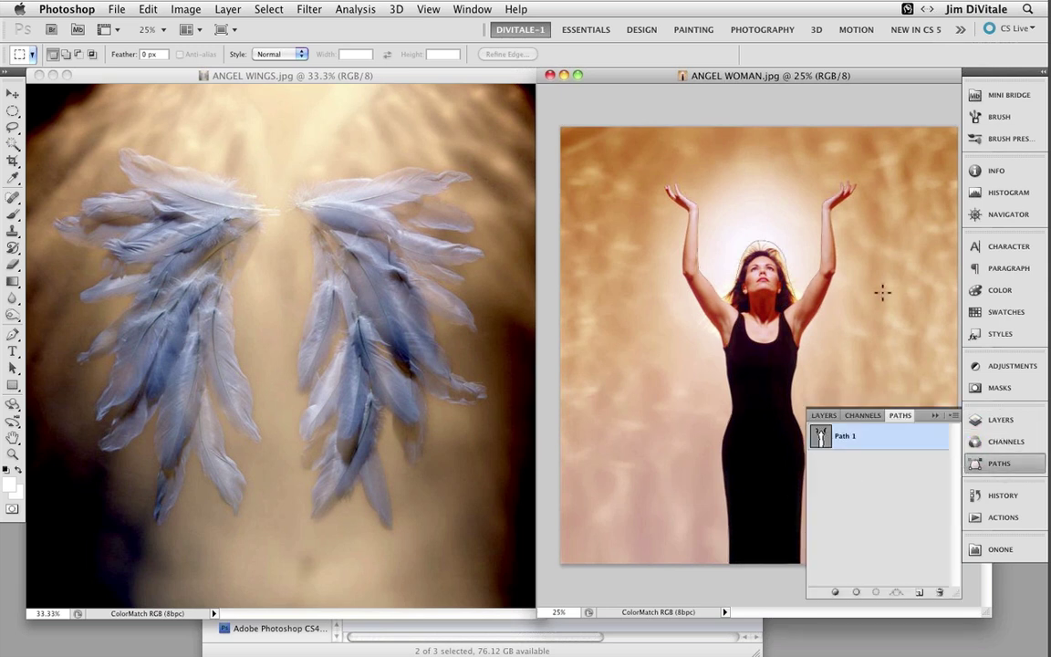
{"action": "left_click", "coordinate": [305, 305]}
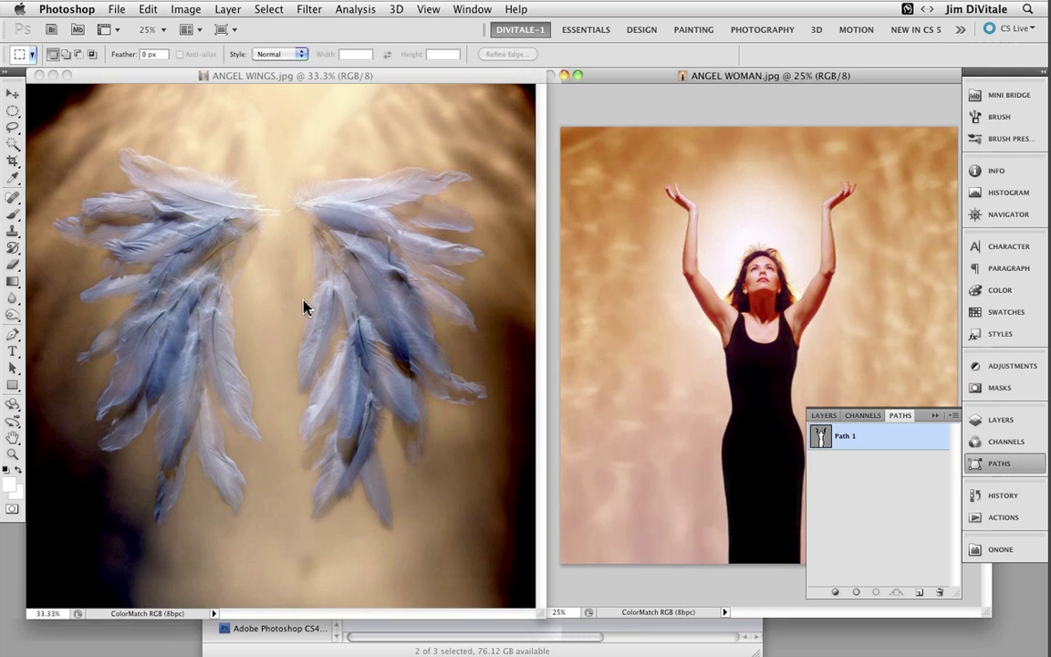
{"action": "left_click", "coordinate": [822, 437]}
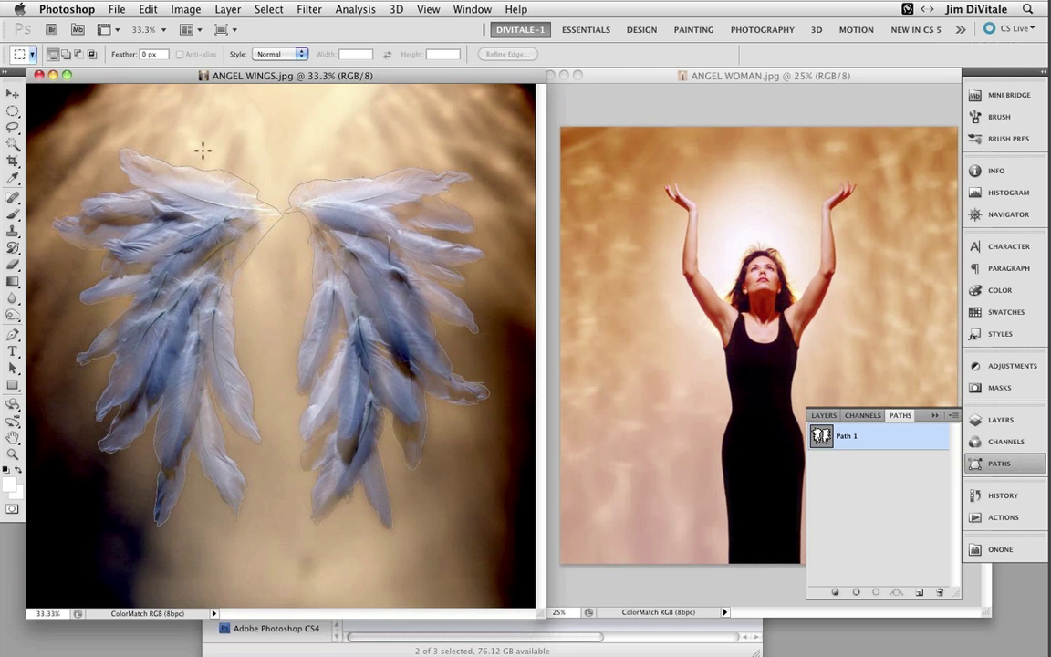
- Load the woman's Path 1 as a selection in ANGEL WOMAN and bring up Refine Edge
{"action": "left_click", "coordinate": [663, 98]}
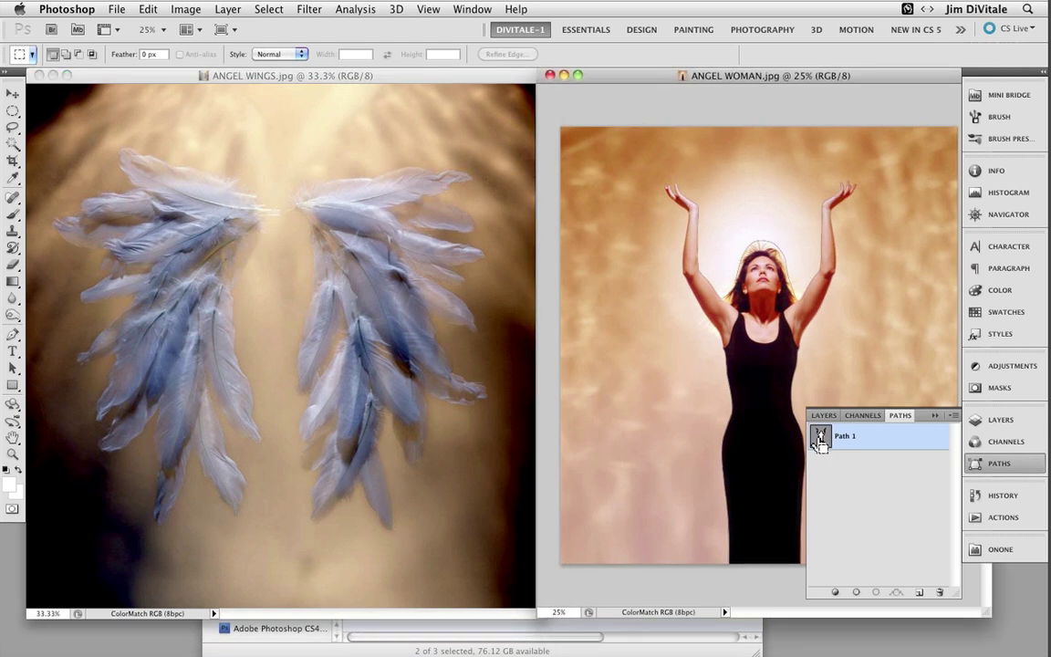
{"action": "left_click", "coordinate": [820, 437], "text": "super"}
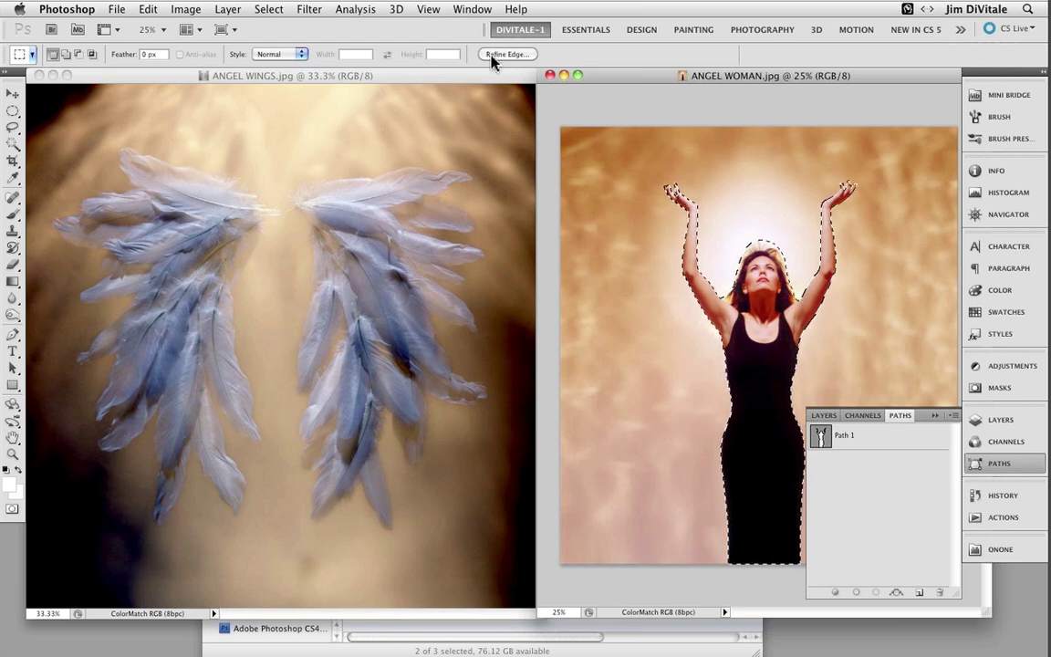
{"action": "left_click", "coordinate": [12, 112], "text": "alt"}
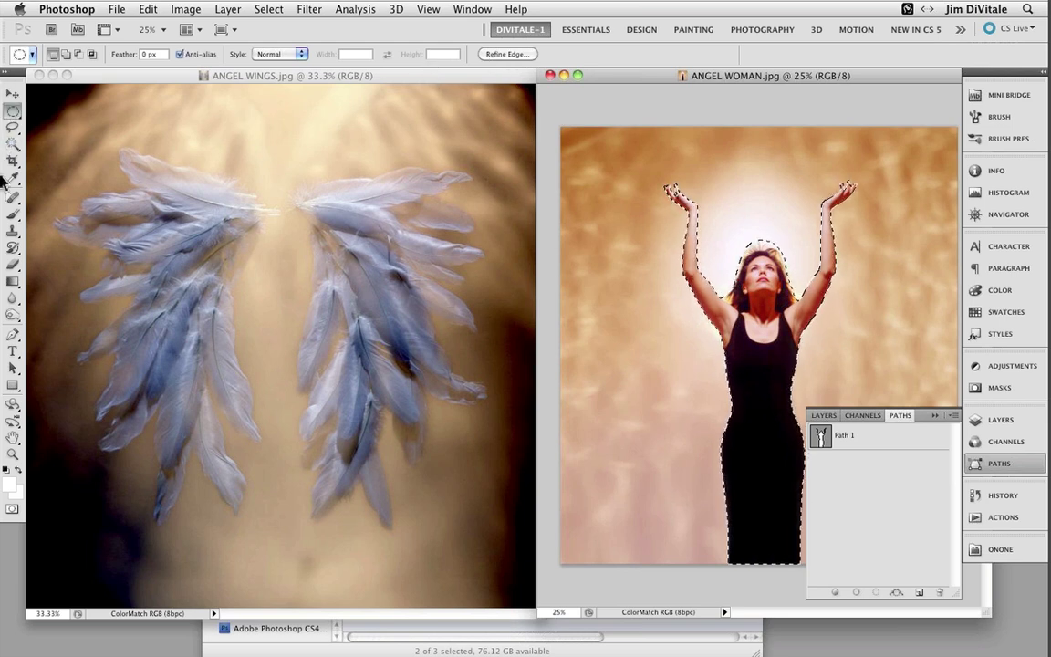
{"action": "left_click", "coordinate": [508, 55]}
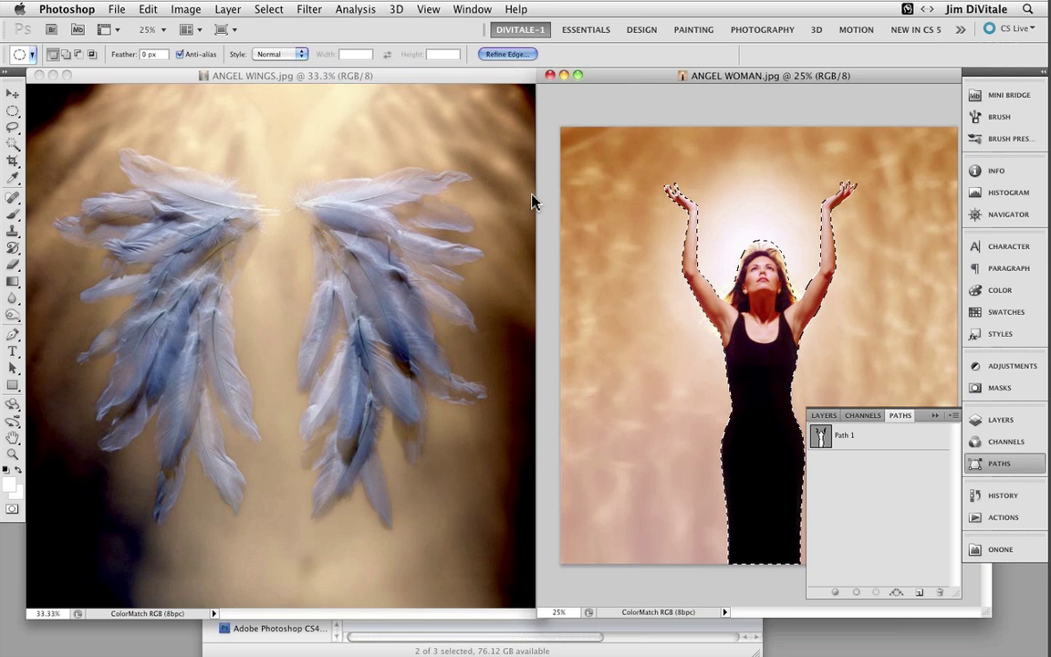
- Feather the woman's selection to 0.3 px in Refine Edge, apply it, and show the Layers list
{"action": "left_click", "coordinate": [771, 265]}
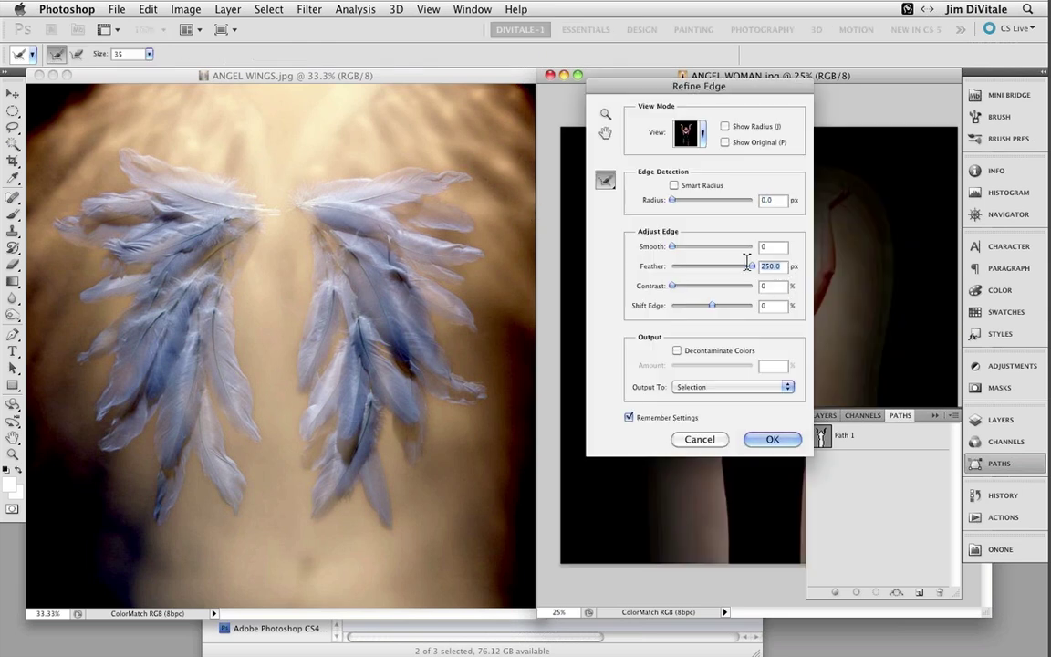
{"action": "type", "text": "3"}
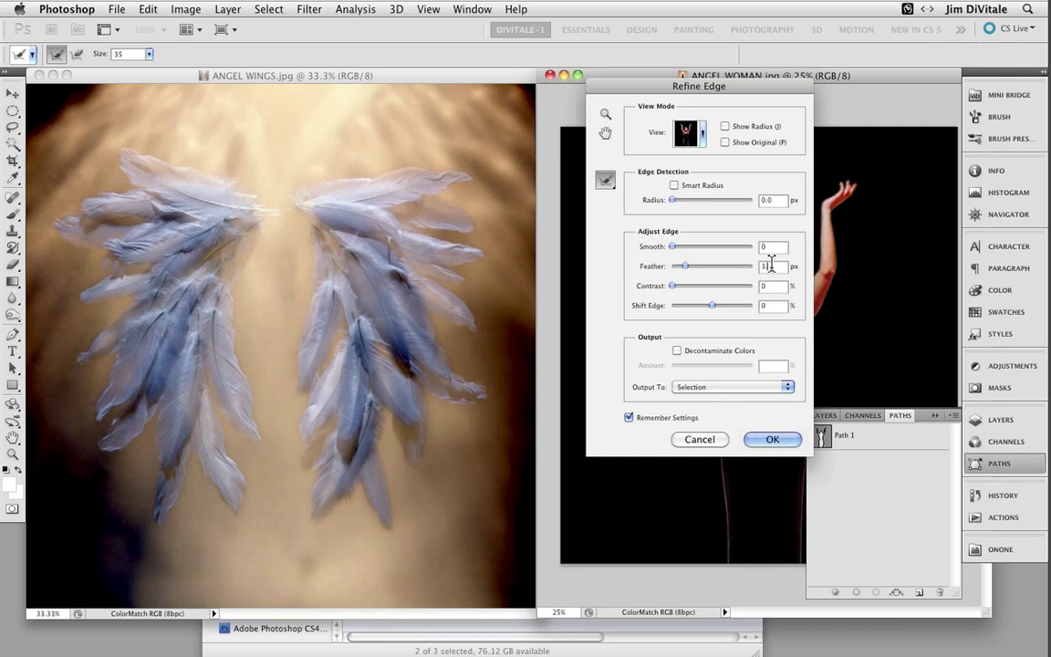
{"action": "left_click_drag", "start_coordinate": [770, 265], "coordinate": [747, 267]}
{"action": "type", "text": ".3"}
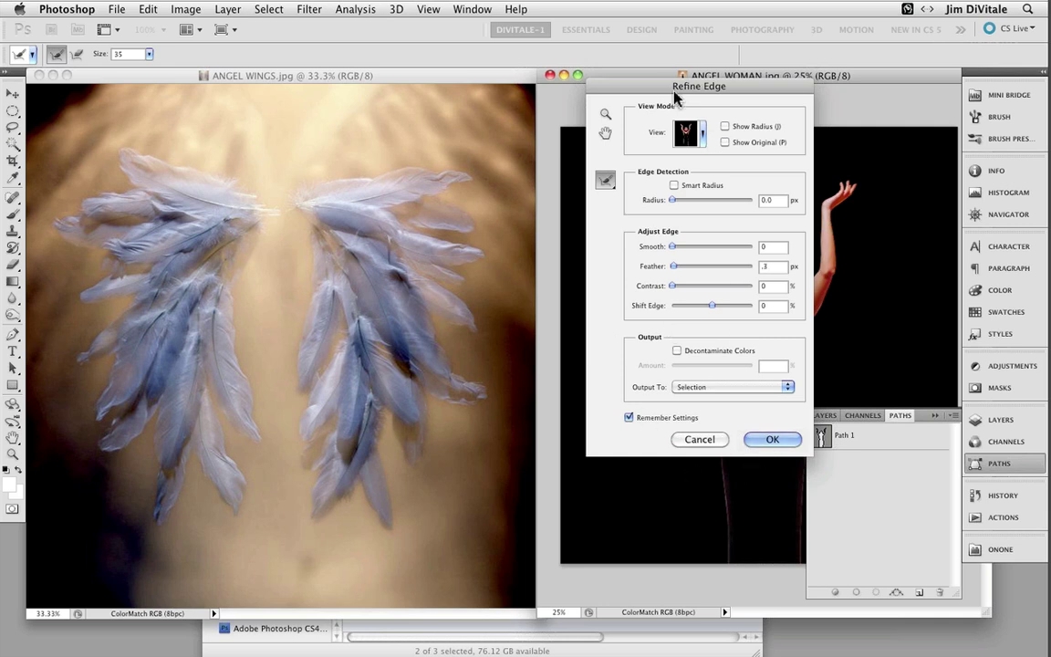
{"action": "left_click_drag", "start_coordinate": [602, 85], "coordinate": [355, 157]}
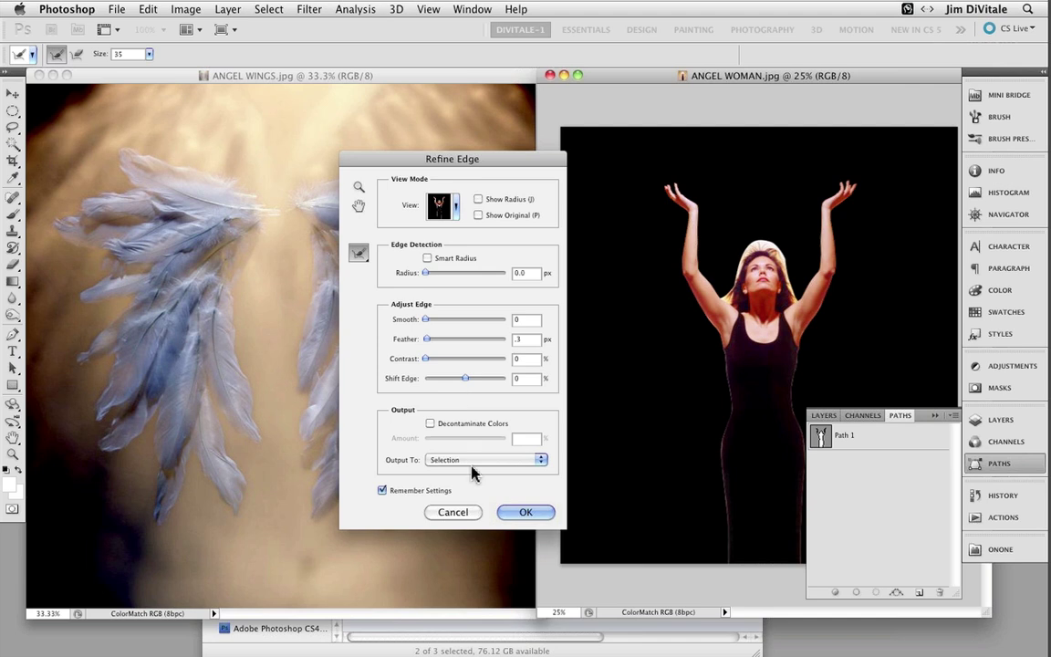
{"action": "left_click", "coordinate": [525, 513]}
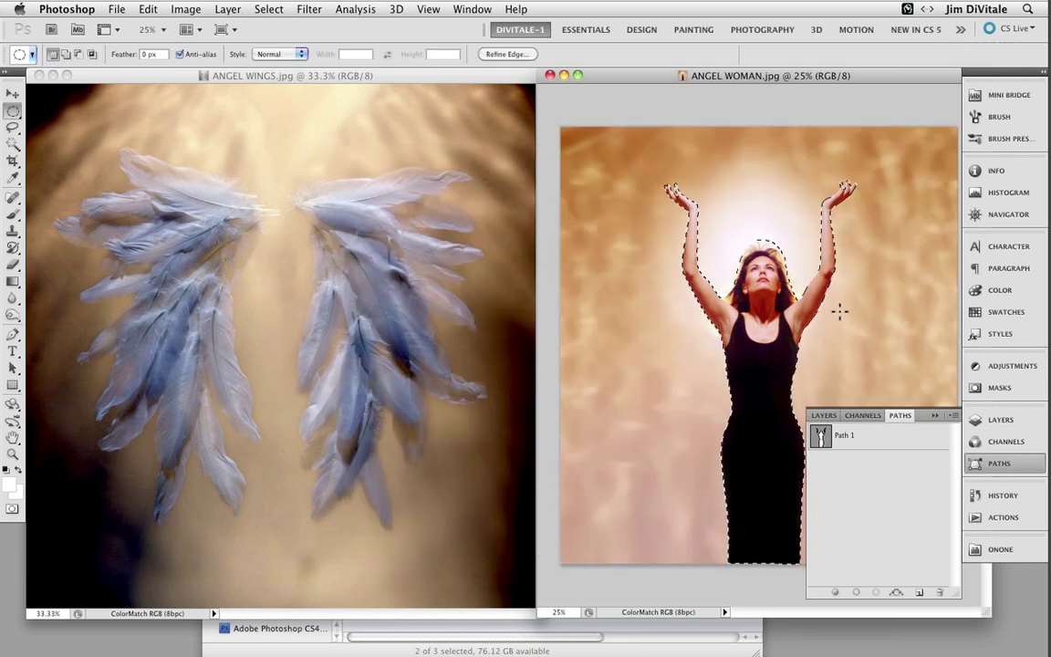
{"action": "left_click", "coordinate": [824, 415]}
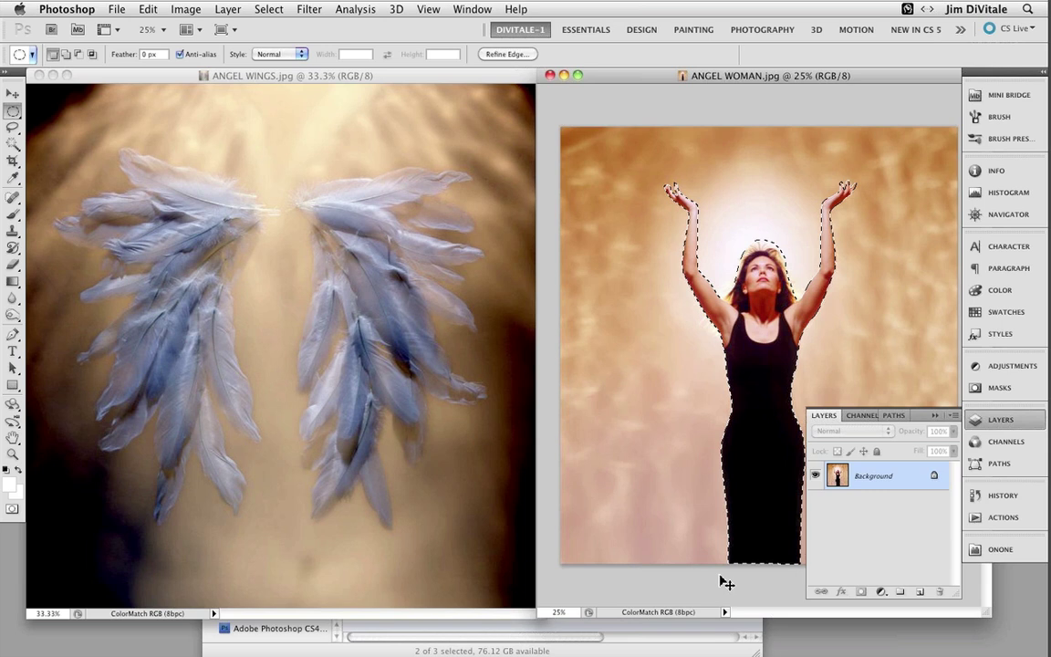
- Copy the woman to Layer 1, hide Background, and show Path 1 in ANGEL WINGS
{"action": "key", "text": "ctrl+j"}
{"action": "left_click", "coordinate": [815, 505]}
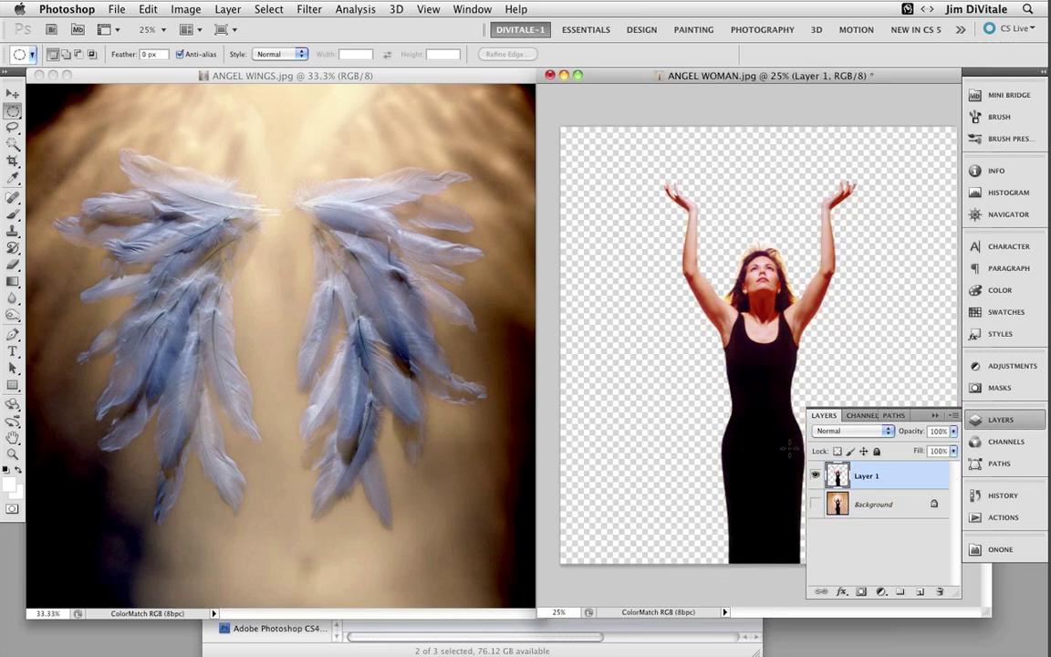
{"action": "left_click", "coordinate": [338, 299]}
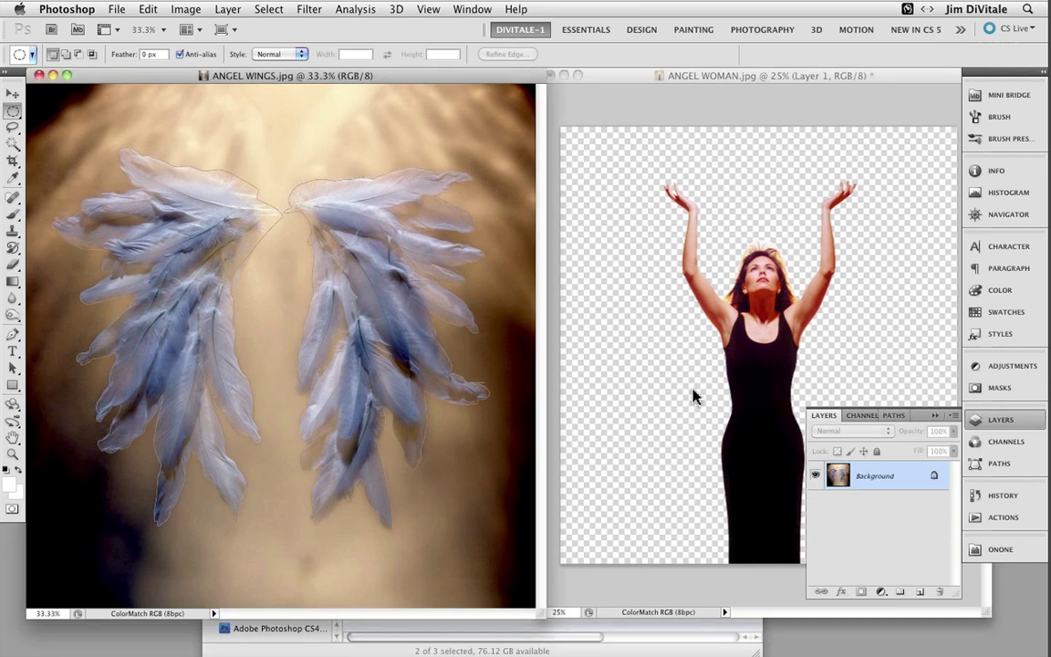
{"action": "left_click", "coordinate": [894, 415]}
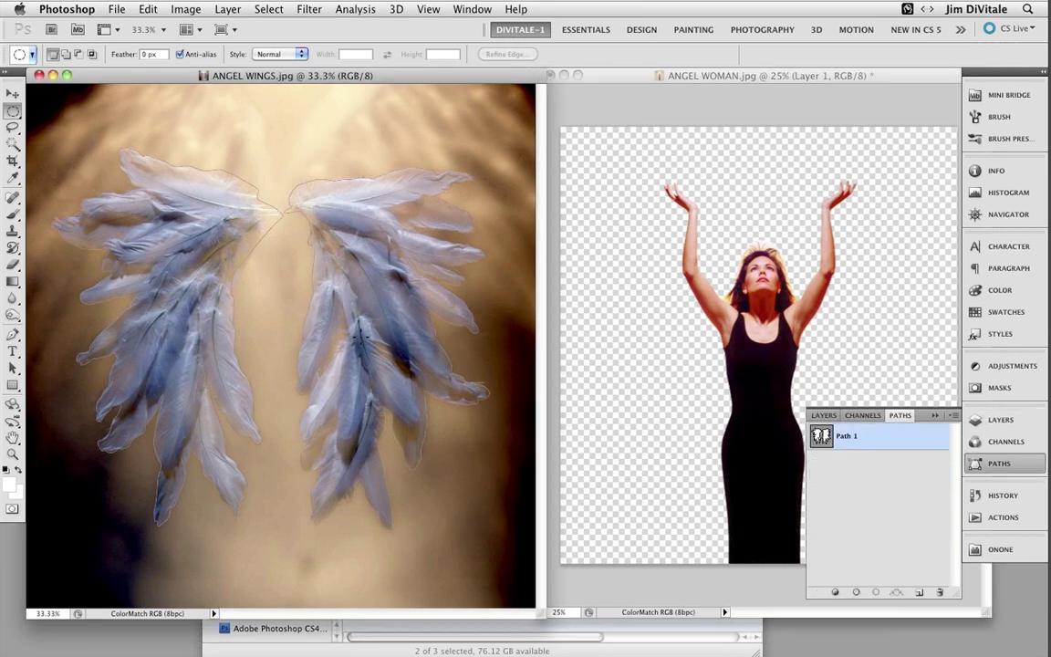
- Load the wings' Path 1 as a selection and refine it with a 1.0 px feather
{"action": "left_click", "coordinate": [821, 436], "text": "super"}
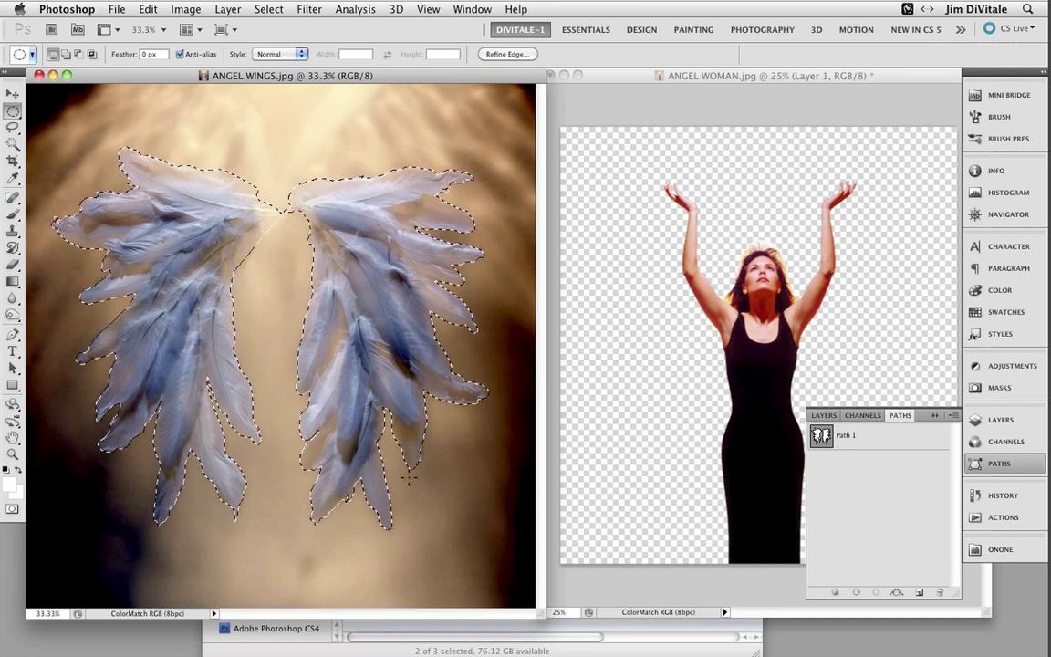
{"action": "left_click", "coordinate": [502, 53]}
{"action": "left_click_drag", "start_coordinate": [426, 340], "coordinate": [432, 342]}
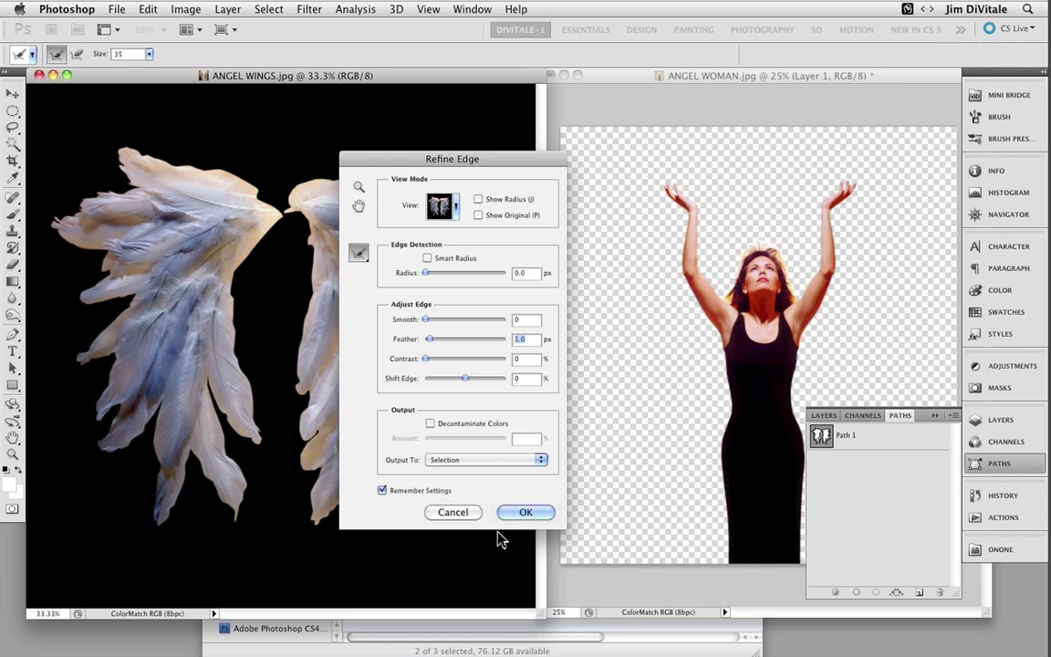
{"action": "left_click", "coordinate": [526, 512]}
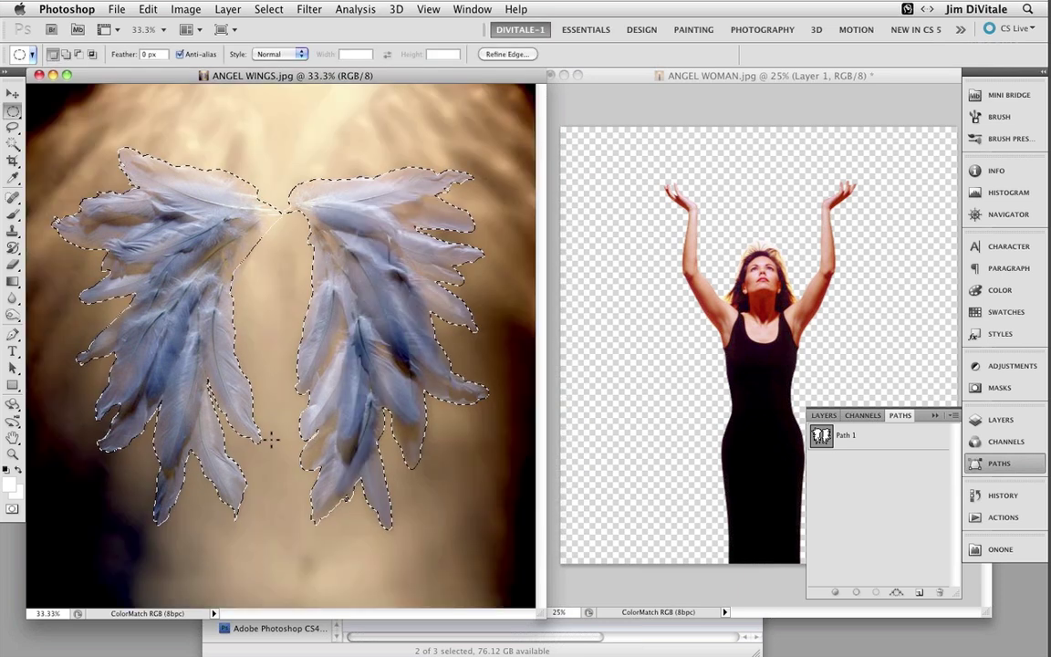
{"action": "left_click", "coordinate": [12, 93]}
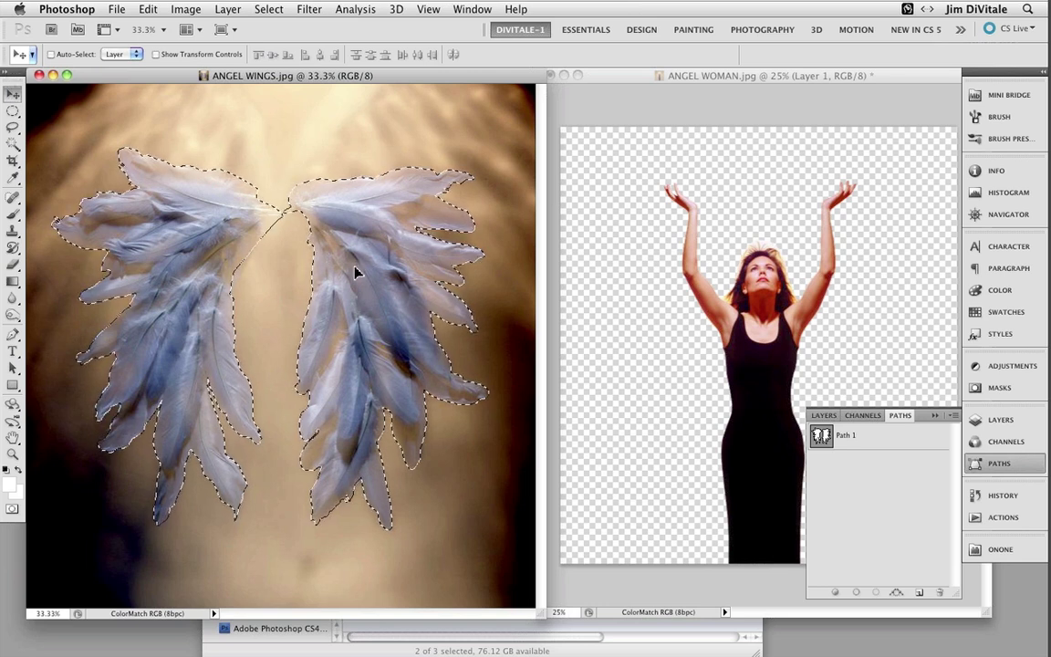
- Drag the selected wings into ANGEL WOMAN as Layer 2, then close ANGEL WINGS
{"action": "left_click_drag", "start_coordinate": [357, 274], "coordinate": [715, 335]}
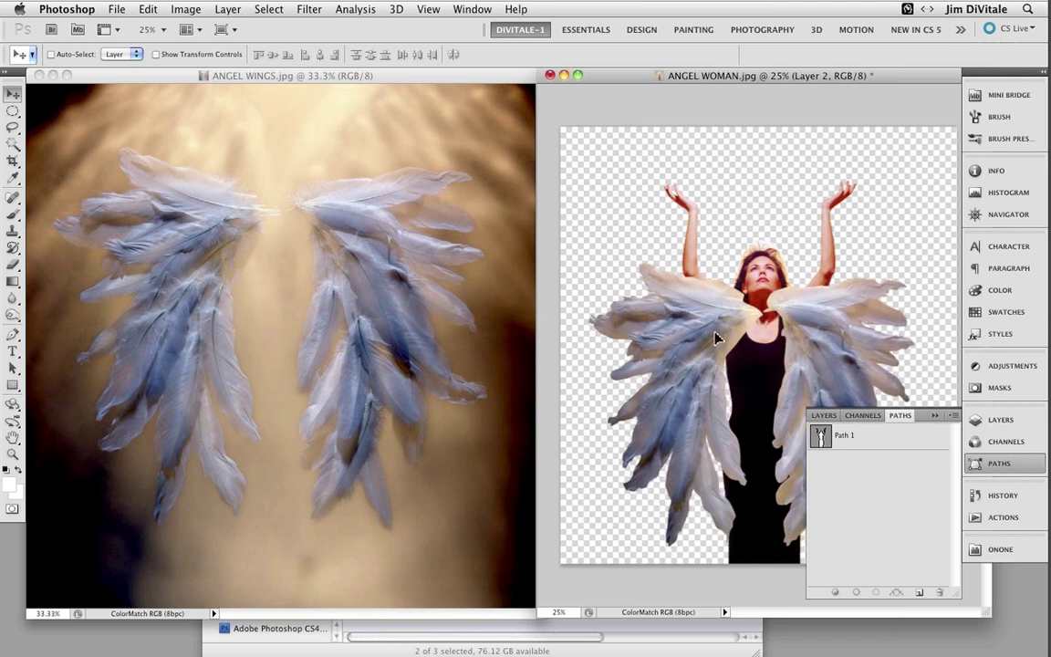
{"action": "left_click", "coordinate": [118, 76]}
{"action": "left_click", "coordinate": [38, 75]}
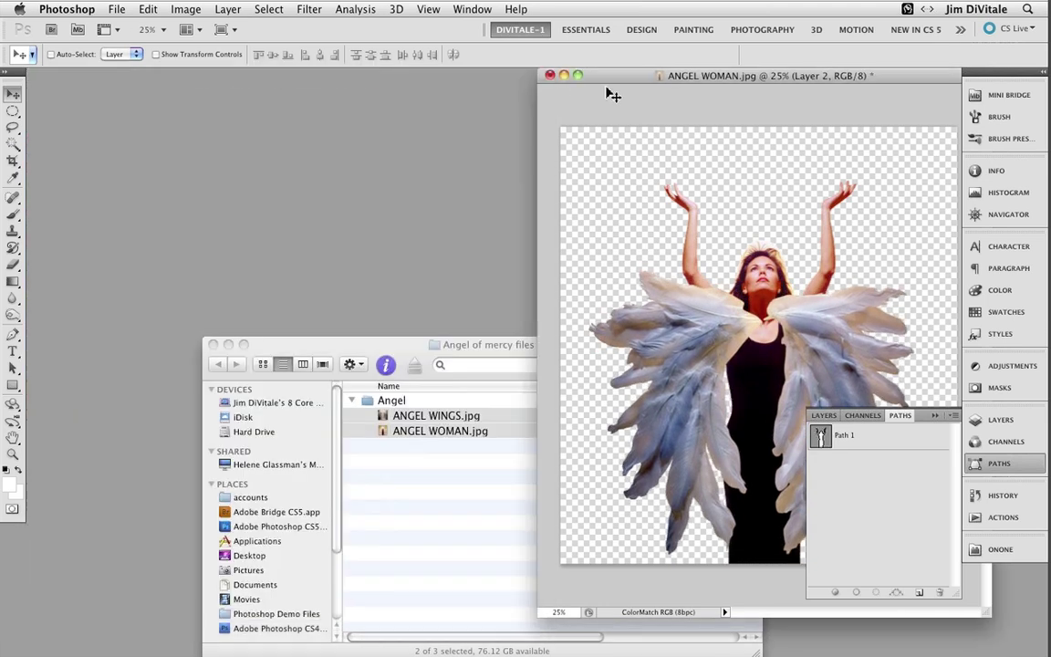
{"action": "left_click_drag", "start_coordinate": [607, 80], "coordinate": [336, 87]}
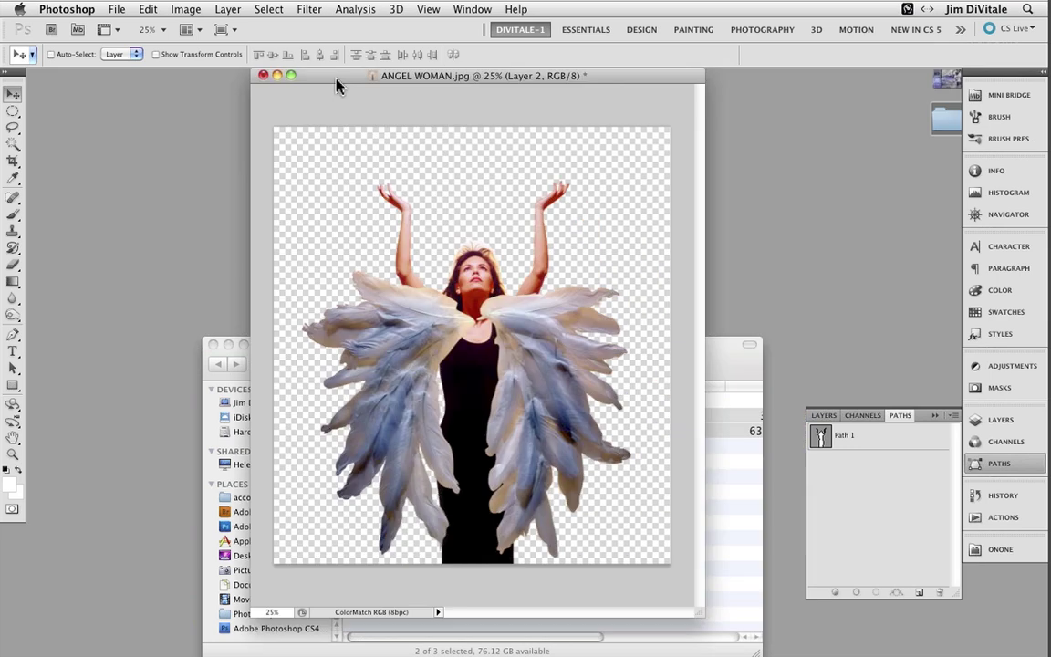
- Make Background visible again and move the wings layer below the woman, nudged slightly lower
{"action": "key", "text": "f"}
{"action": "left_click", "coordinate": [824, 415]}
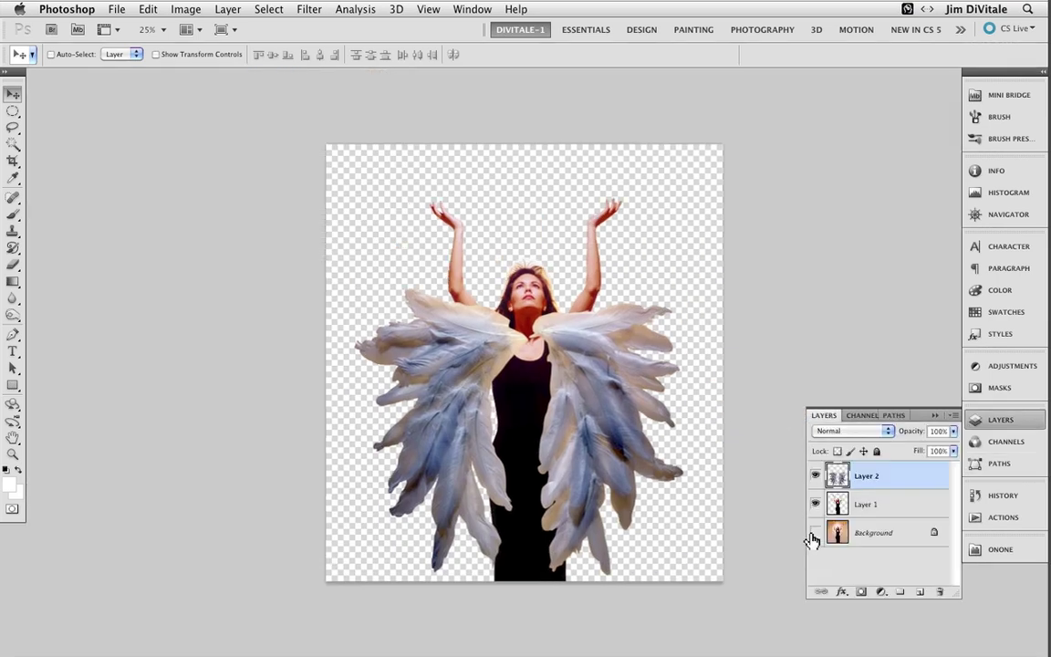
{"action": "left_click", "coordinate": [815, 532]}
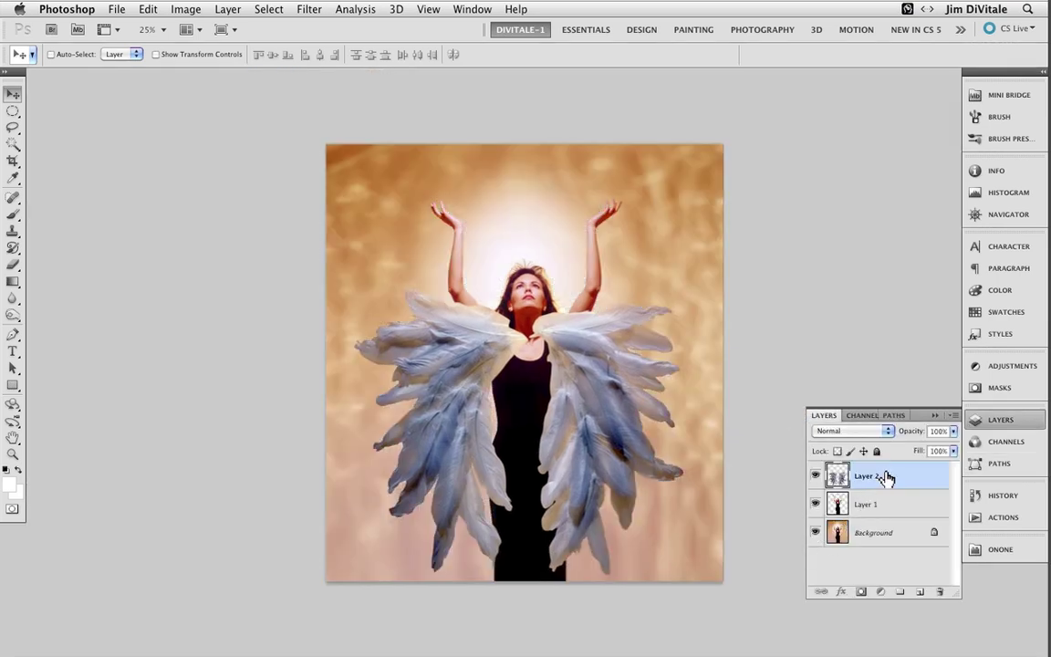
{"action": "left_click_drag", "start_coordinate": [887, 478], "coordinate": [887, 520]}
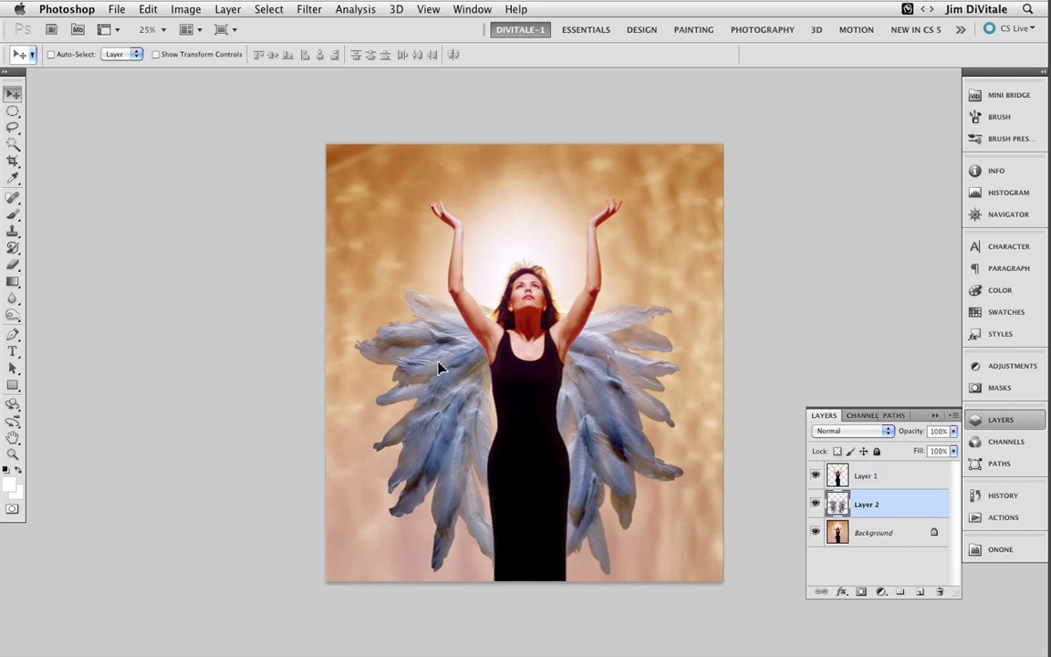
{"action": "mouse_move", "coordinate": [438, 366]}
{"action": "left_mouse_down"}
{"action": "mouse_move", "coordinate": [435, 345]}
{"action": "mouse_move", "coordinate": [439, 415]}
{"action": "mouse_move", "coordinate": [438, 362]}
{"action": "left_mouse_up"}
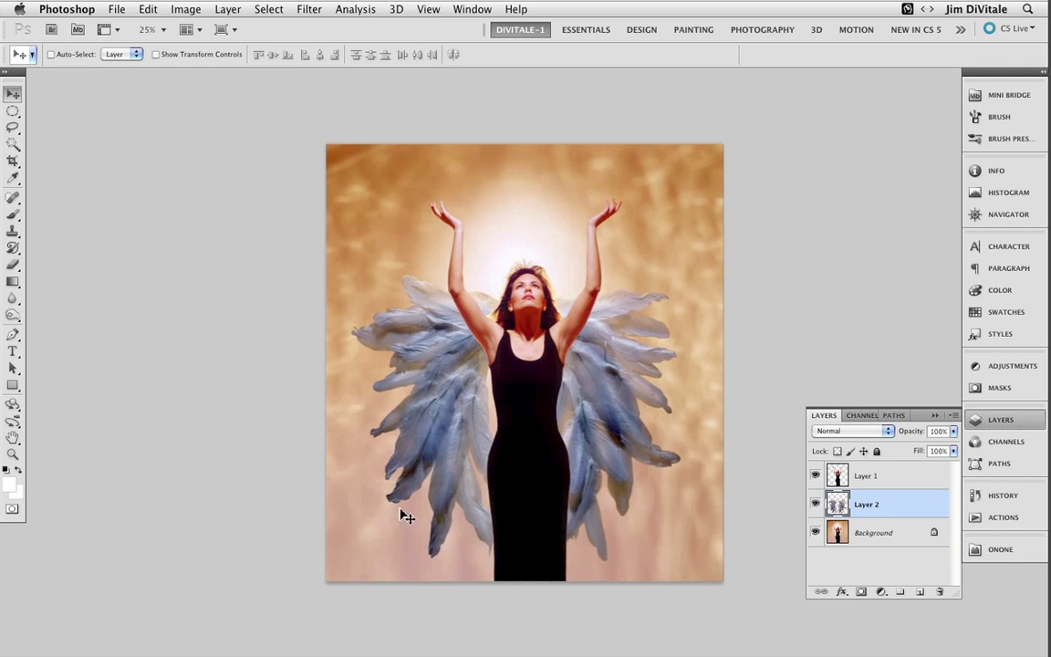
{"action": "key", "text": "super+t"}
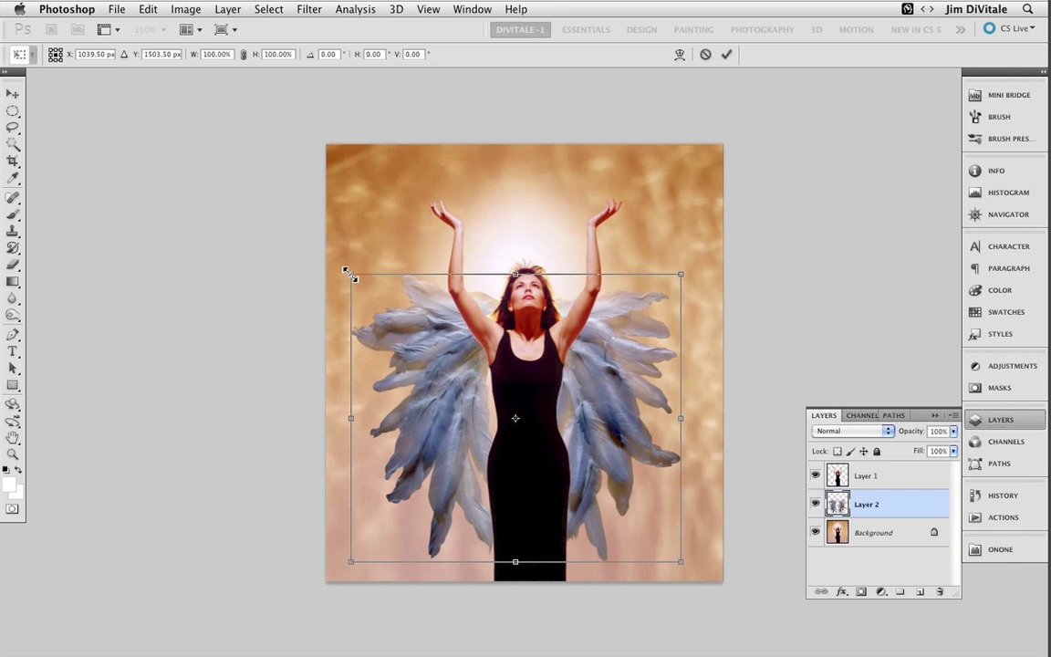
- Scale the wings to 110.30% and centre them behind the woman's shoulders
{"action": "left_click_drag", "start_coordinate": [338, 263], "coordinate": [279, 212]}
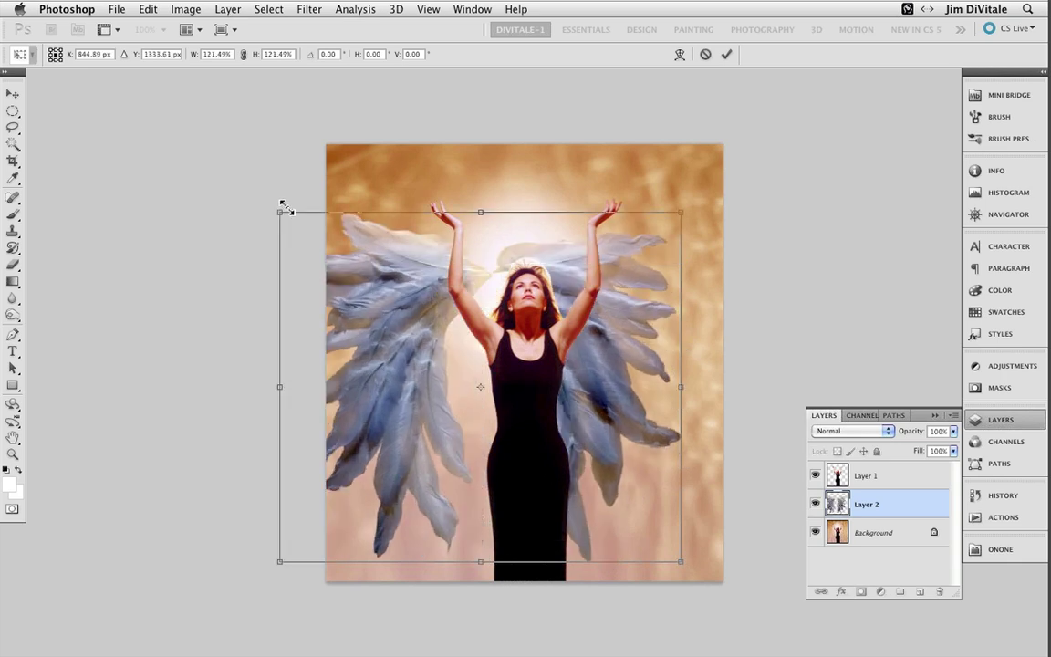
{"action": "left_click_drag", "start_coordinate": [378, 319], "coordinate": [422, 372]}
{"action": "left_click_drag", "start_coordinate": [321, 264], "coordinate": [363, 302]}
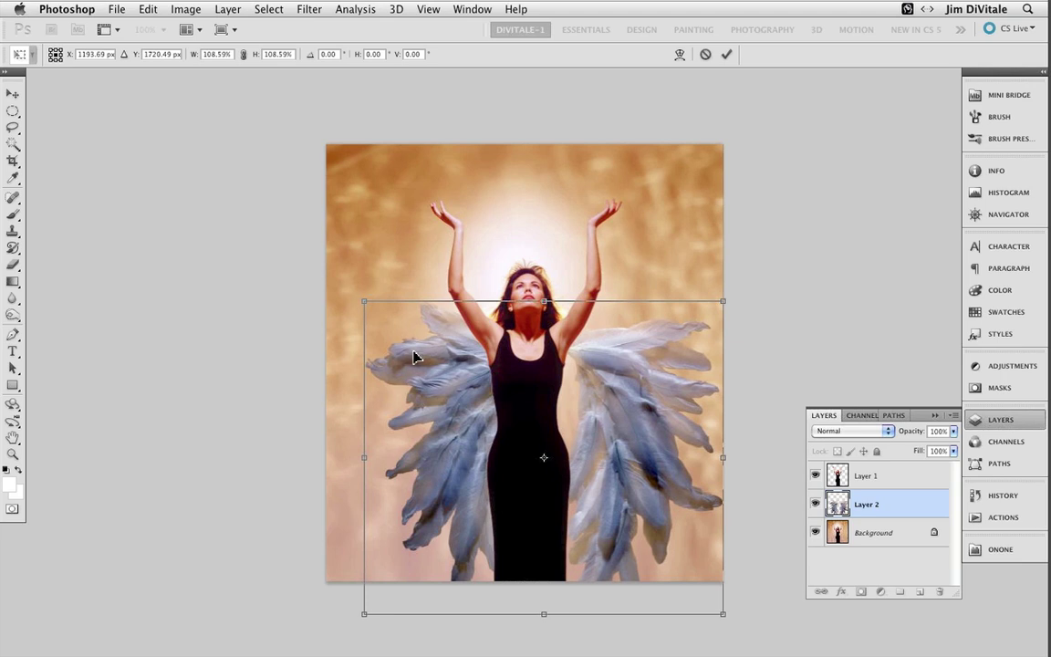
{"action": "left_click_drag", "start_coordinate": [427, 386], "coordinate": [408, 357]}
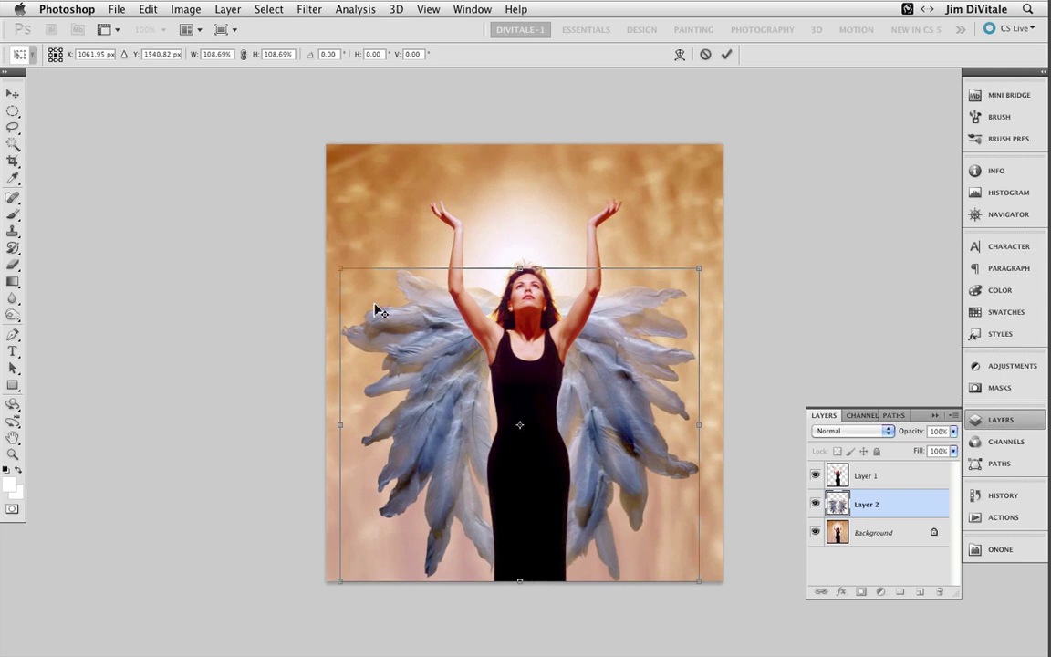
{"action": "left_click_drag", "start_coordinate": [341, 273], "coordinate": [331, 262]}
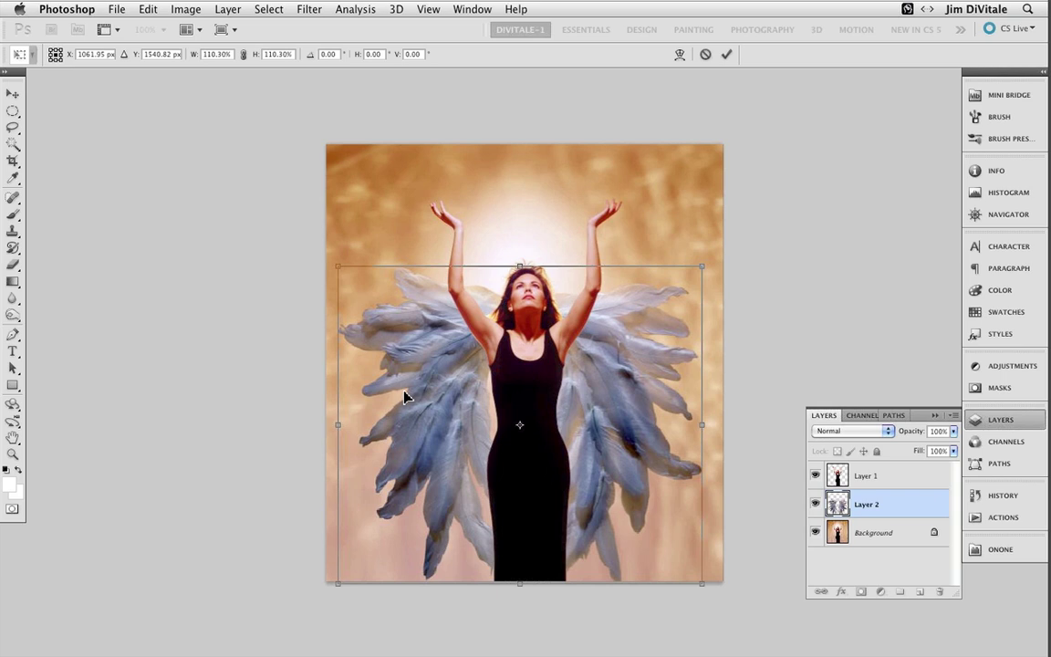
{"action": "left_click_drag", "start_coordinate": [403, 394], "coordinate": [406, 395]}
{"action": "key", "text": "Return"}
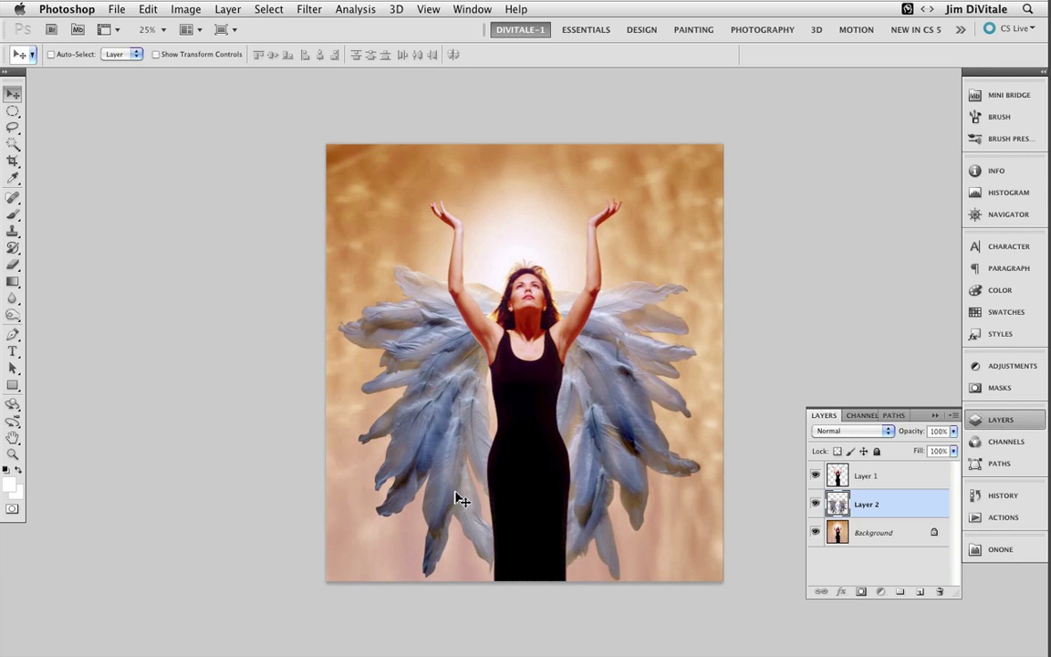
- Cycle Layer 2's blend modes with Shift+Plus and settle on Overlay for a warm glow
{"action": "key", "text": "shift+plus"}
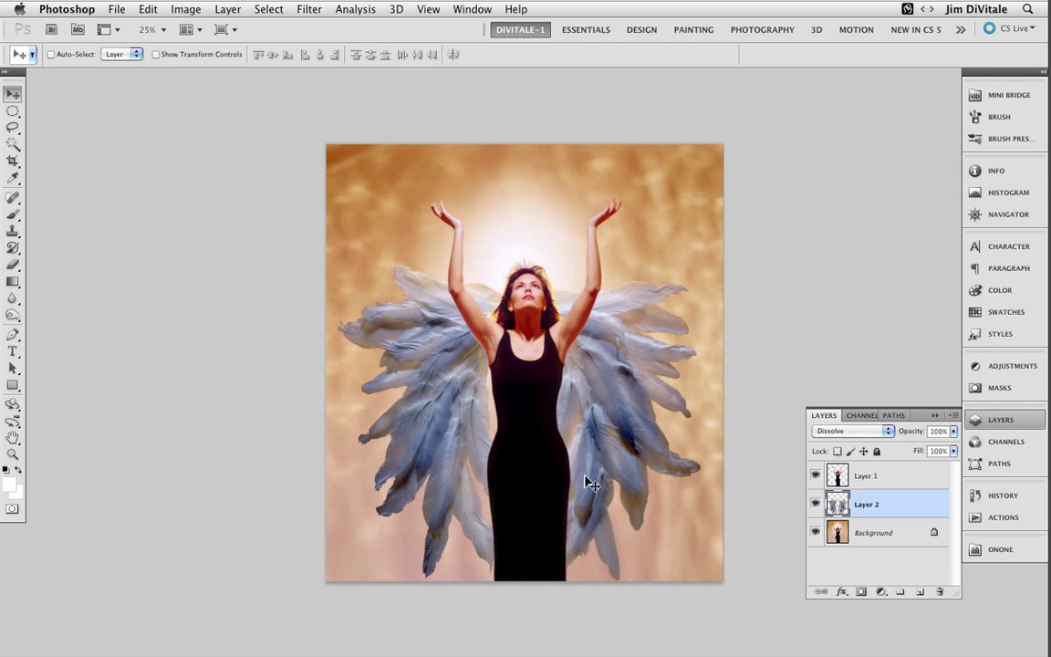
{"action": "key", "text": "shift+plus"}
{"action": "key", "text": "shift+plus"}
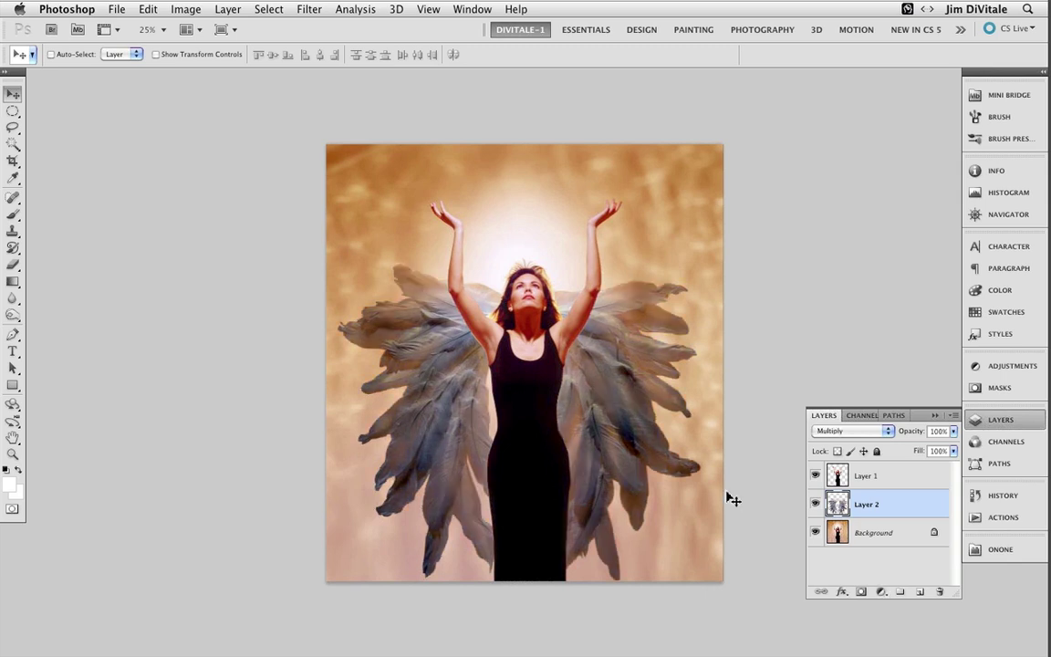
{"action": "key", "text": "shift+plus"}
{"action": "key", "text": "shift+plus"}
{"action": "key", "text": "shift+plus"}
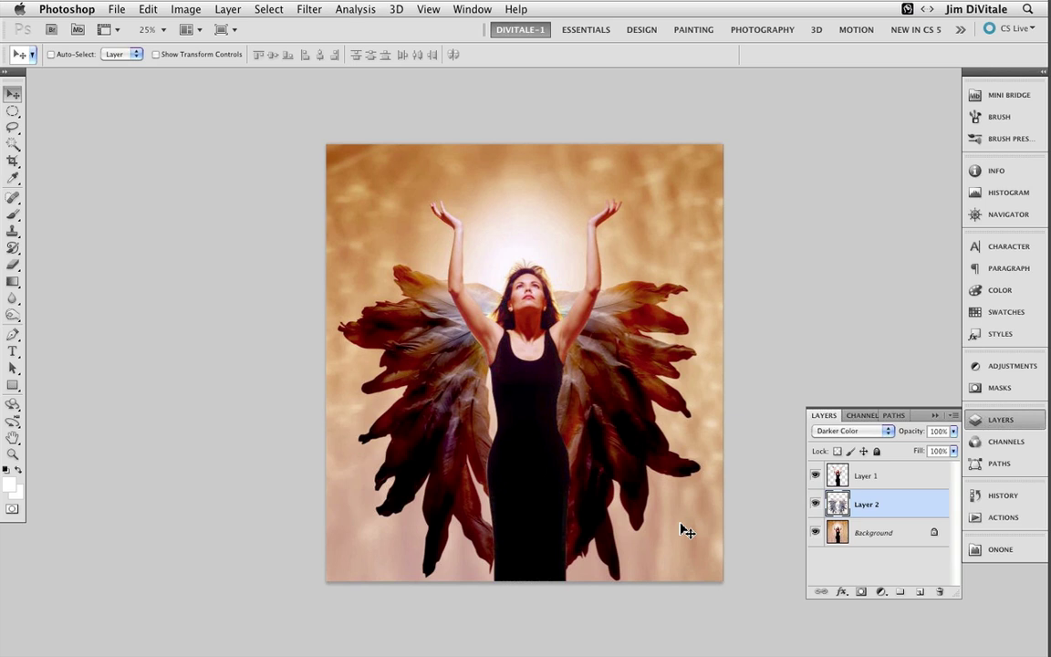
{"action": "key", "text": "shift+plus"}
{"action": "key", "text": "shift+plus"}
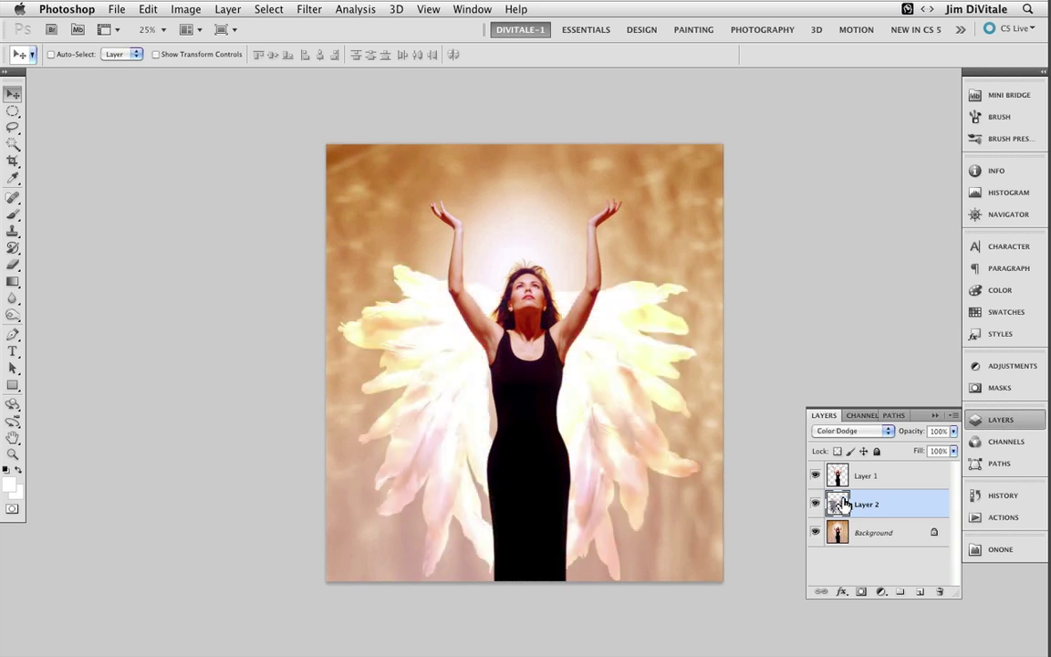
{"action": "key", "text": "shift+plus"}
{"action": "key", "text": "shift+plus"}
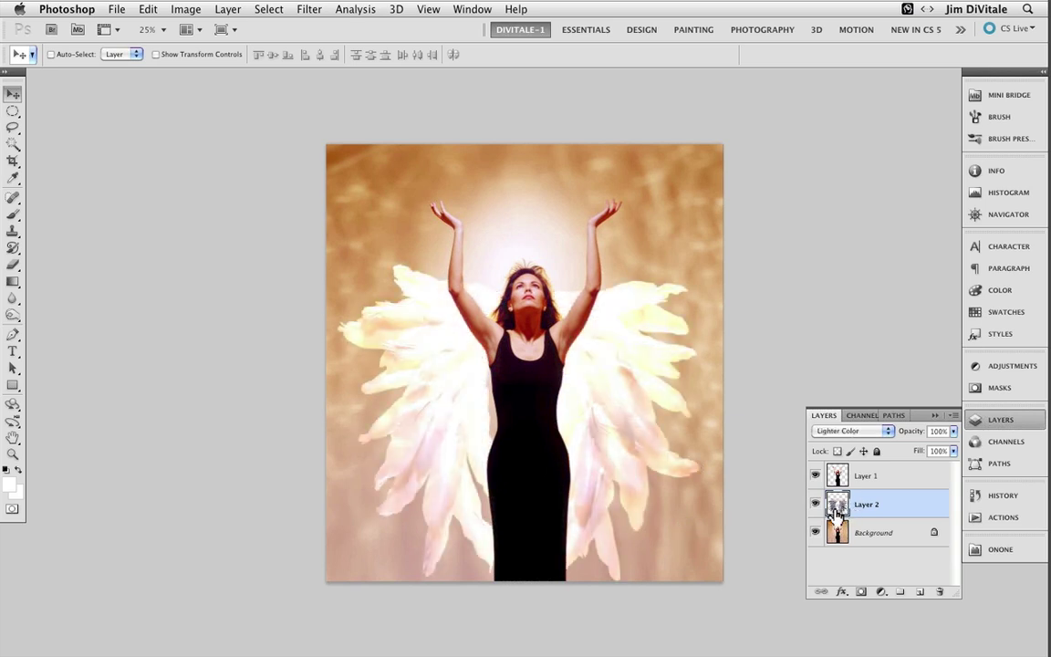
{"action": "key", "text": "shift+plus"}
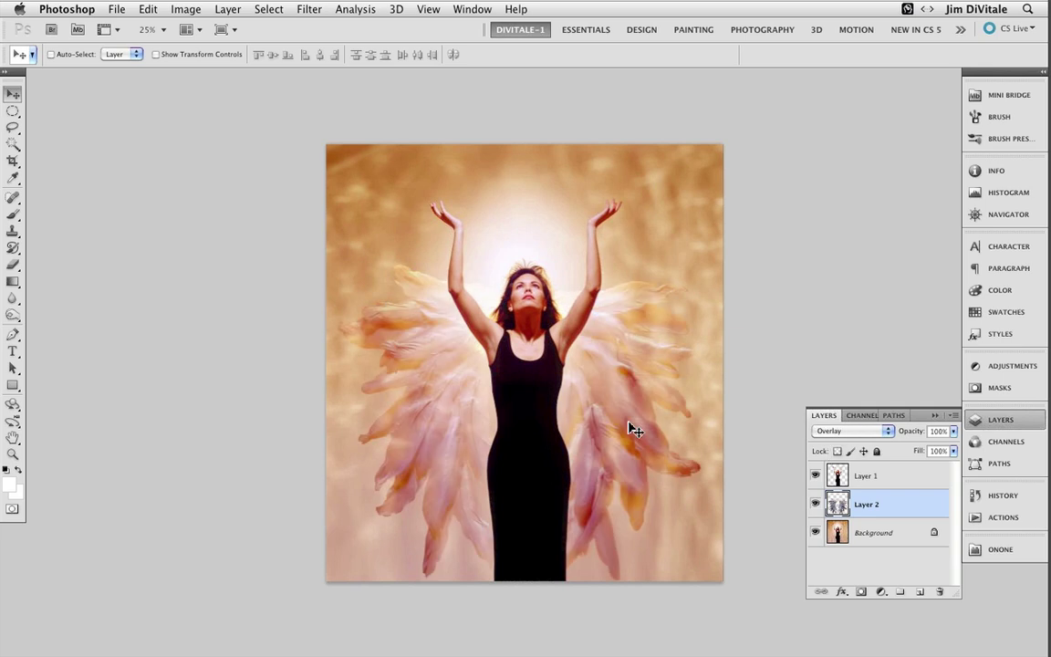
{"action": "key", "text": "shift+plus"}
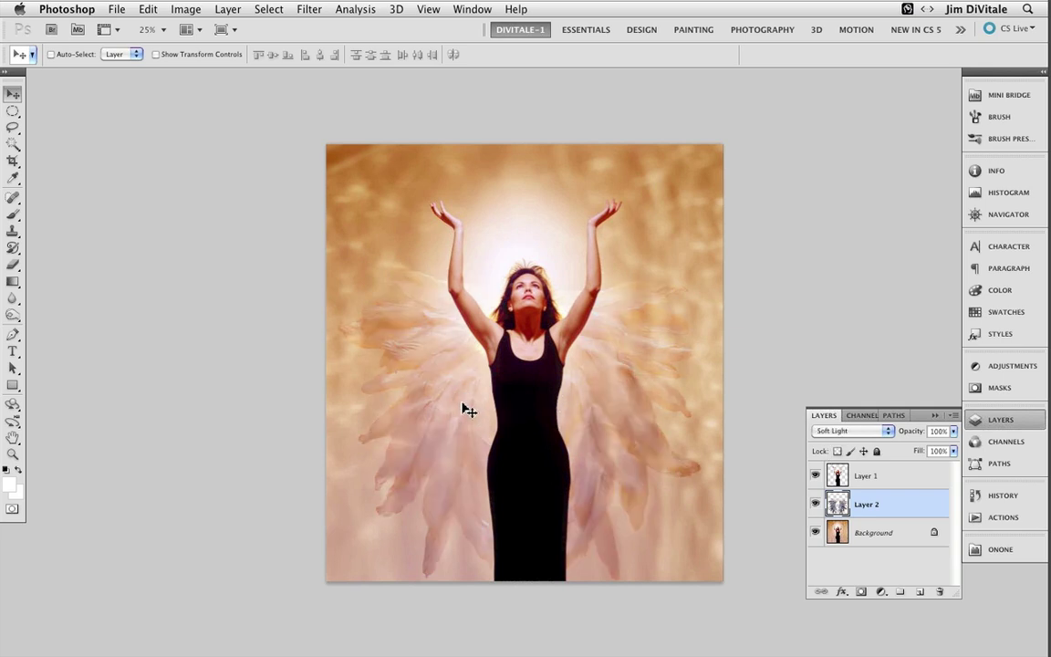
{"action": "key", "text": "shift+plus"}
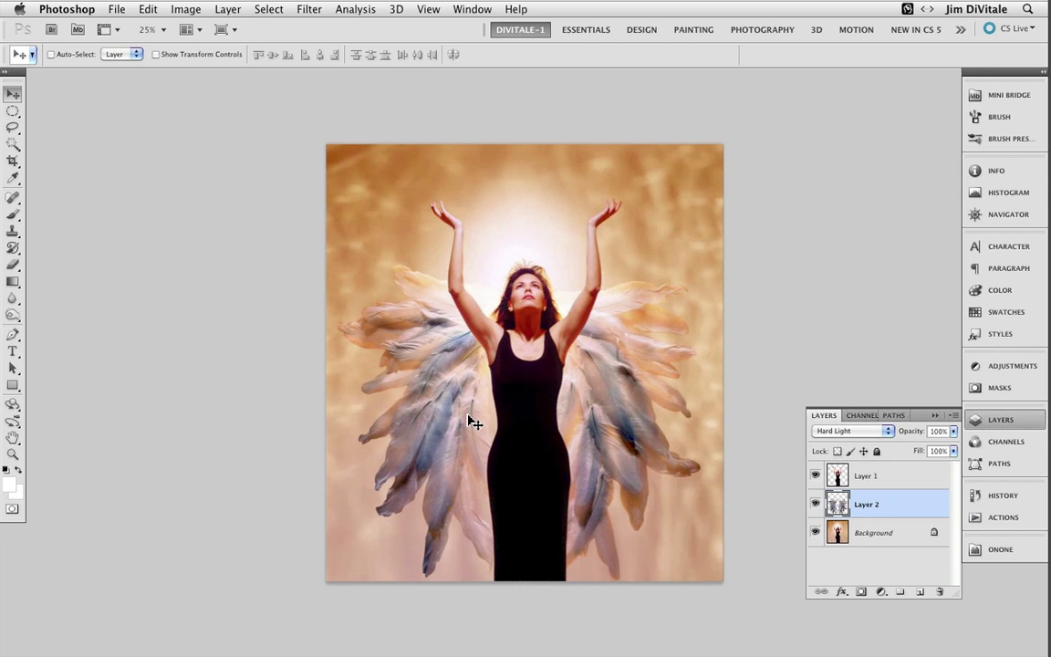
{"action": "key", "text": "shift+plus"}
{"action": "key", "text": "shift+plus"}
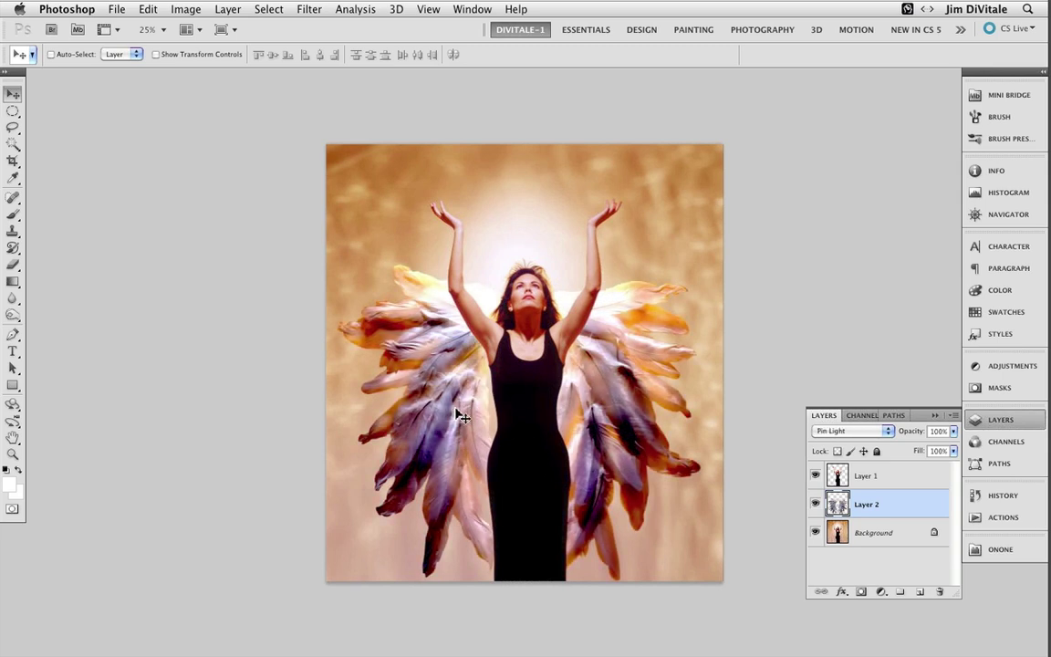
{"action": "key", "text": "shift+plus"}
{"action": "key", "text": "shift+plus"}
{"action": "key", "text": "shift+plus"}
{"action": "key", "text": "shift+plus"}
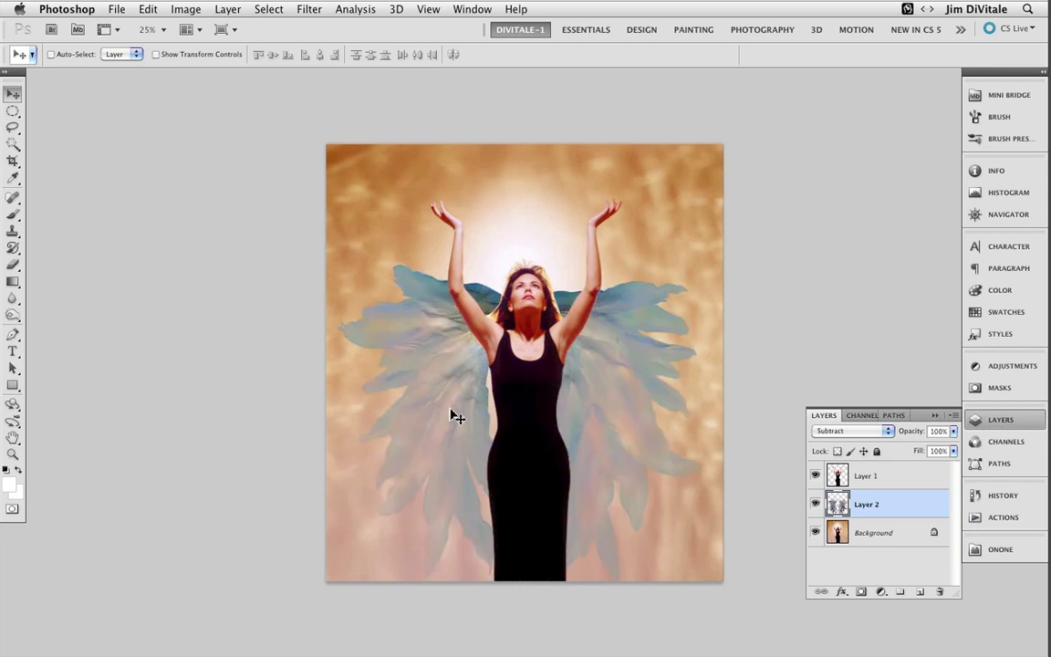
{"action": "key", "text": "shift+plus"}
{"action": "key", "text": "shift+plus"}
{"action": "key", "text": "shift+plus"}
{"action": "key", "text": "shift+plus"}
{"action": "key", "text": "shift+plus"}
{"action": "key", "text": "shift+plus"}
{"action": "key", "text": "shift+plus"}
{"action": "key", "text": "shift+plus"}
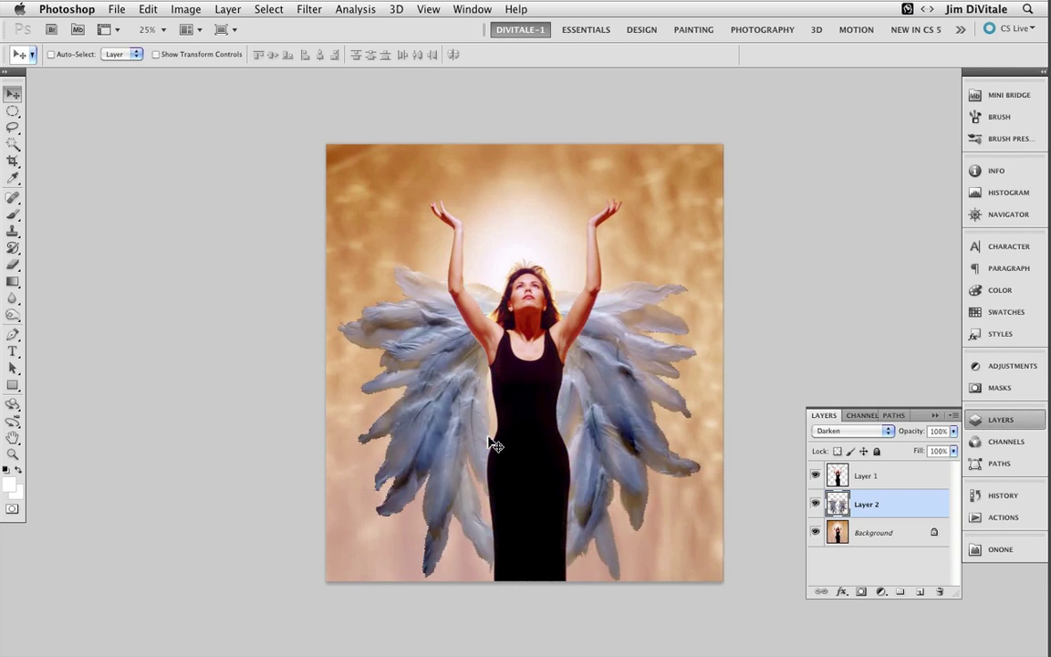
{"action": "key", "text": "shift+plus"}
{"action": "key", "text": "shift+plus"}
{"action": "key", "text": "shift+plus"}
{"action": "key", "text": "shift+plus"}
{"action": "key", "text": "shift+plus"}
{"action": "key", "text": "shift+plus"}
{"action": "key", "text": "shift+plus"}
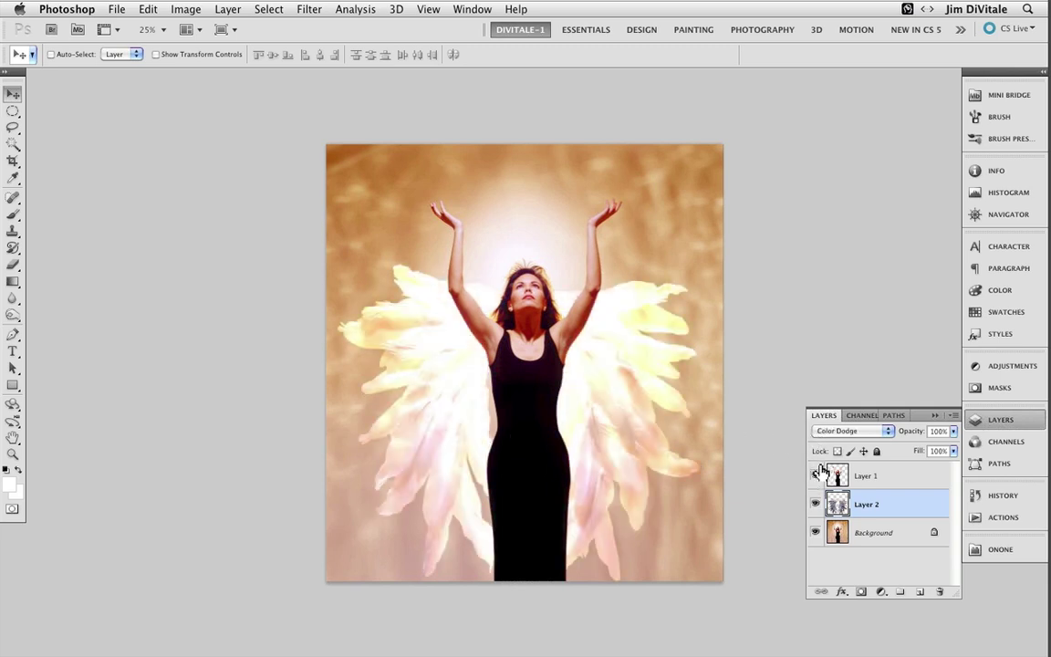
{"action": "key", "text": "shift+plus"}
{"action": "key", "text": "shift+plus"}
{"action": "key", "text": "shift+plus"}
{"action": "key", "text": "shift+plus"}
{"action": "key", "text": "shift+minus"}
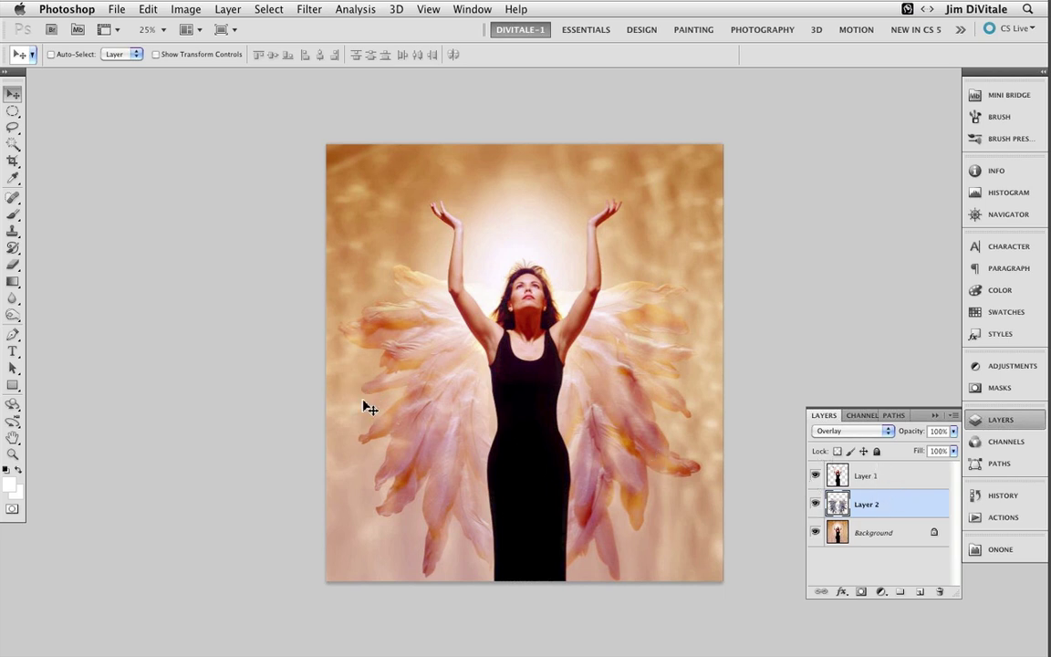
- Duplicate Layer 2 twice and set the top copy to Soft Light
{"action": "left_click_drag", "start_coordinate": [913, 511], "coordinate": [920, 591]}
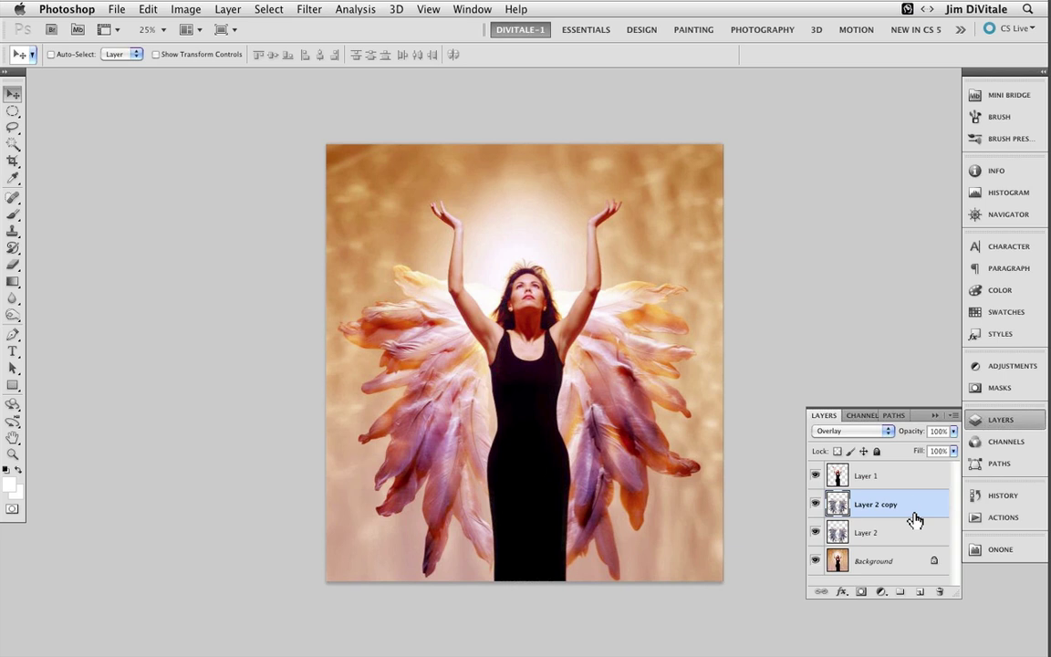
{"action": "left_click_drag", "start_coordinate": [913, 507], "coordinate": [920, 591]}
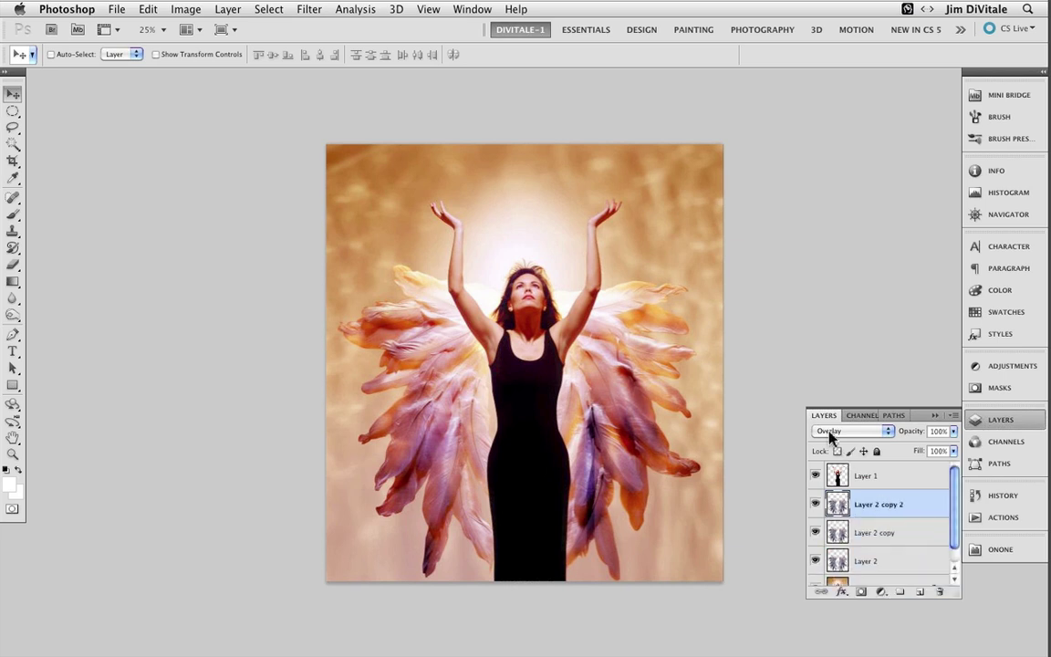
{"action": "left_click", "coordinate": [842, 432]}
{"action": "left_click", "coordinate": [842, 440]}
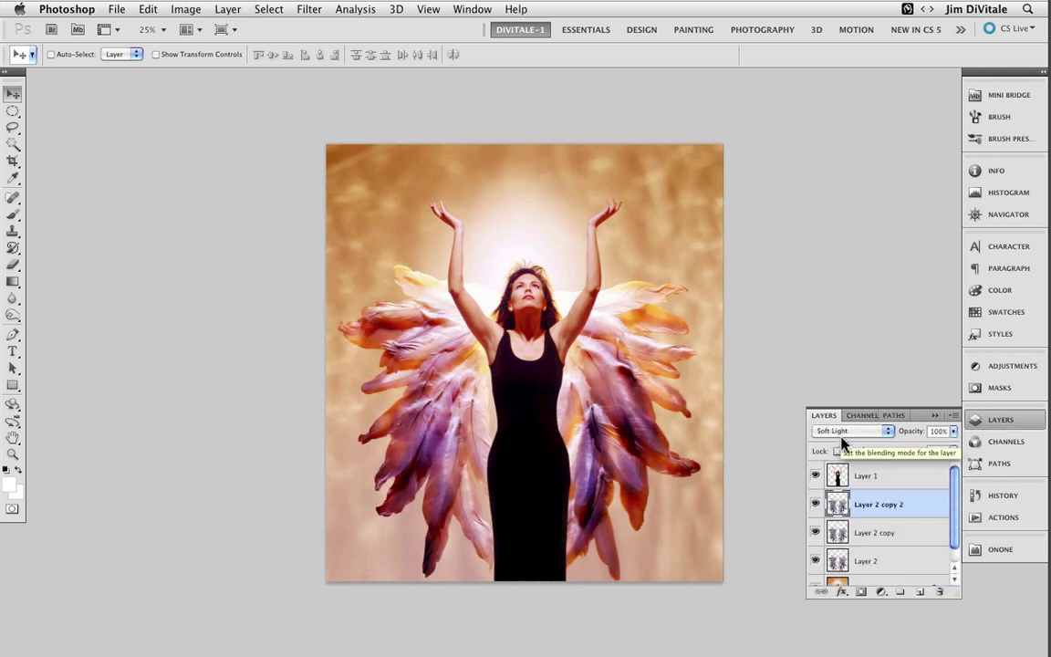
- Lower Layer 2 copy's opacity to 48% and convert Background into Layer 0
{"action": "left_click", "coordinate": [892, 522]}
{"action": "left_click_drag", "start_coordinate": [912, 432], "coordinate": [908, 442]}
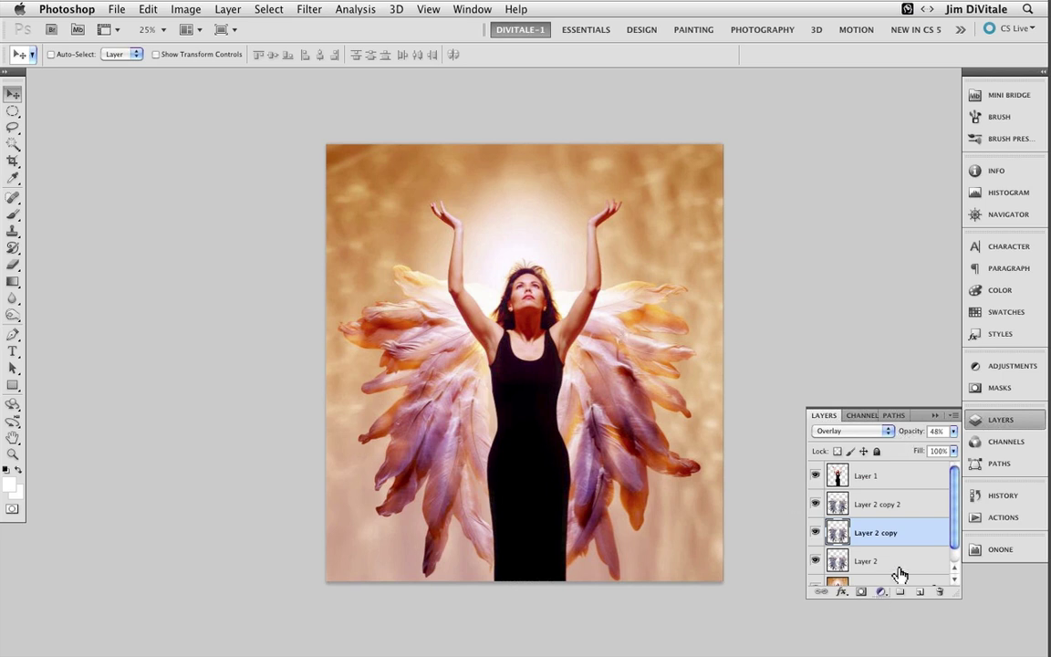
{"action": "left_click_drag", "start_coordinate": [952, 534], "coordinate": [954, 566]}
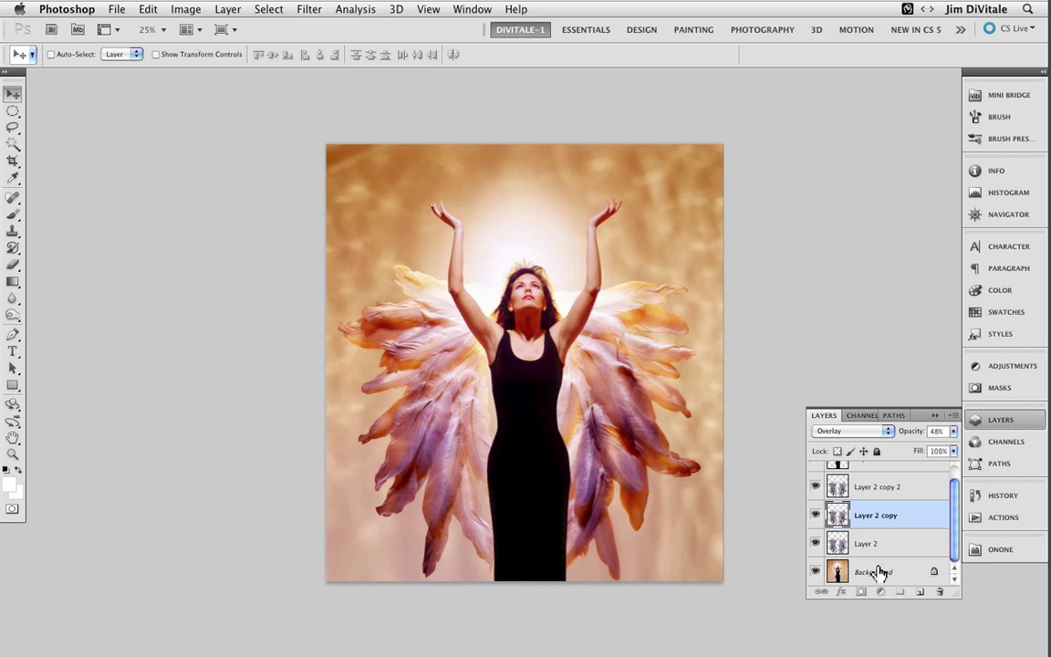
{"action": "double_click", "coordinate": [874, 573]}
{"action": "left_click", "coordinate": [653, 290]}
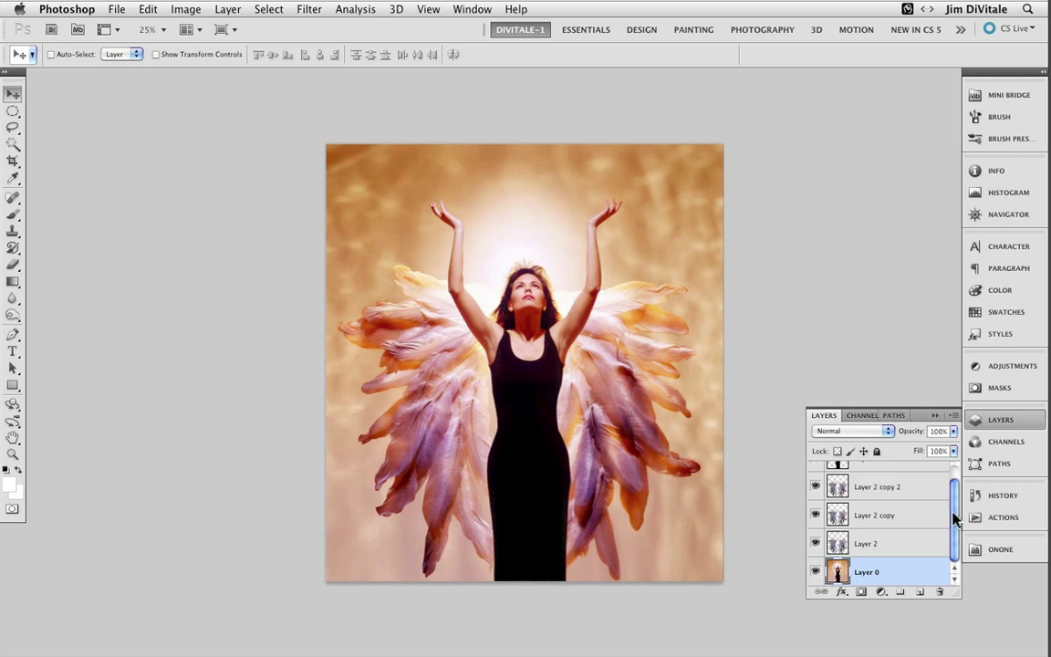
- Select Layer 1 through Layer 0 and put all five layers into a new Group 1
{"action": "scroll", "coordinate": [952, 516], "scroll_direction": "up", "scroll_amount": 3}
{"action": "left_click", "coordinate": [890, 477]}
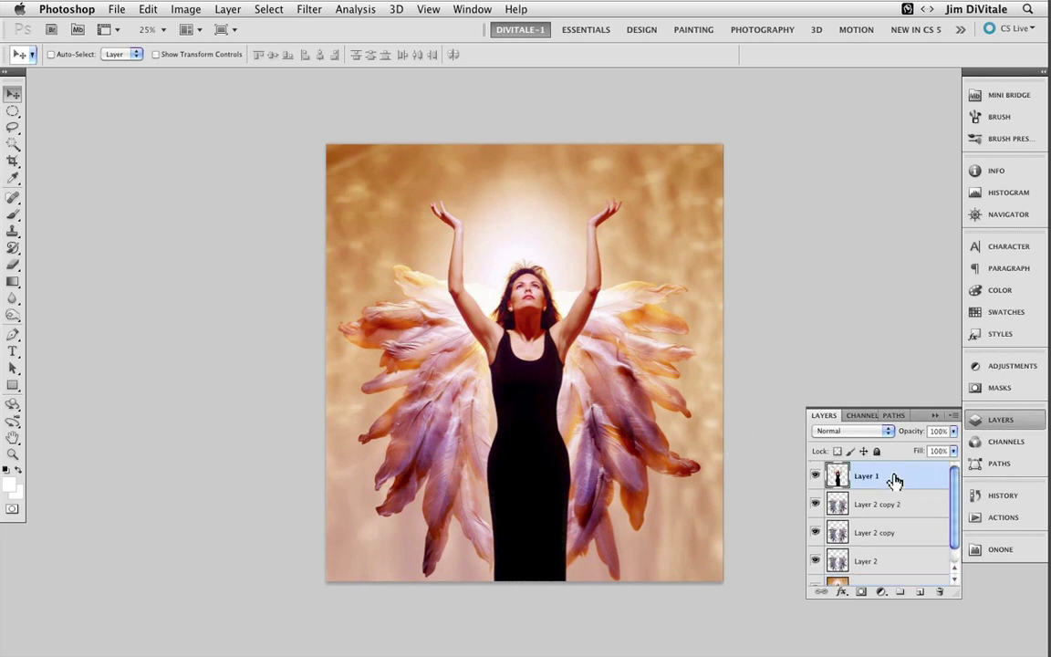
{"action": "scroll", "coordinate": [956, 528], "scroll_direction": "down", "scroll_amount": 2}
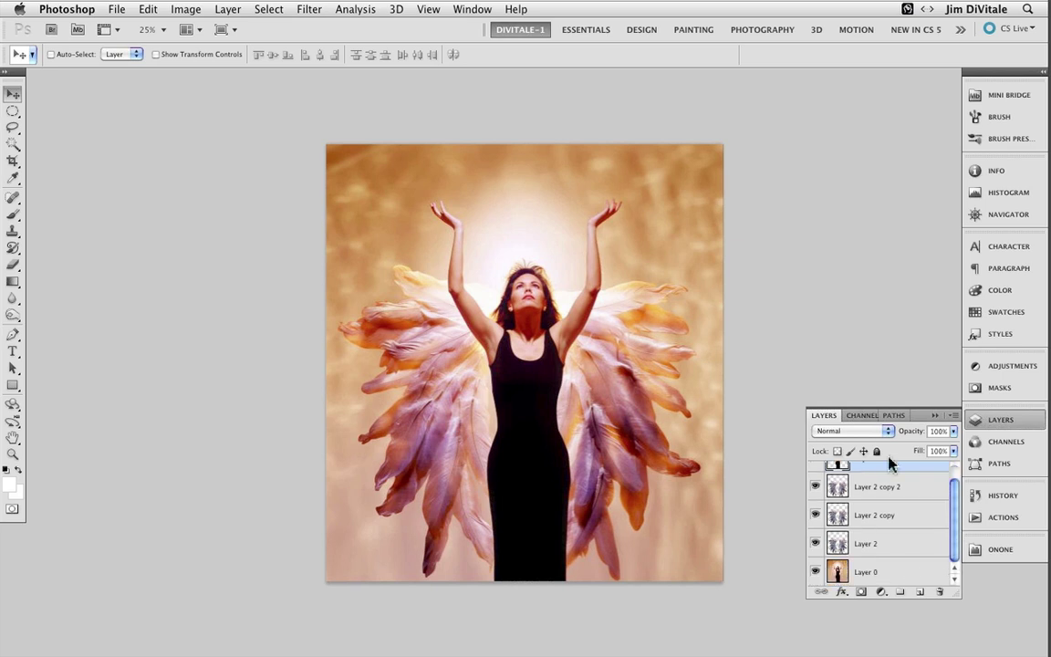
{"action": "left_click", "coordinate": [895, 575], "text": "shift"}
{"action": "scroll", "coordinate": [949, 511], "scroll_direction": "up", "scroll_amount": 2}
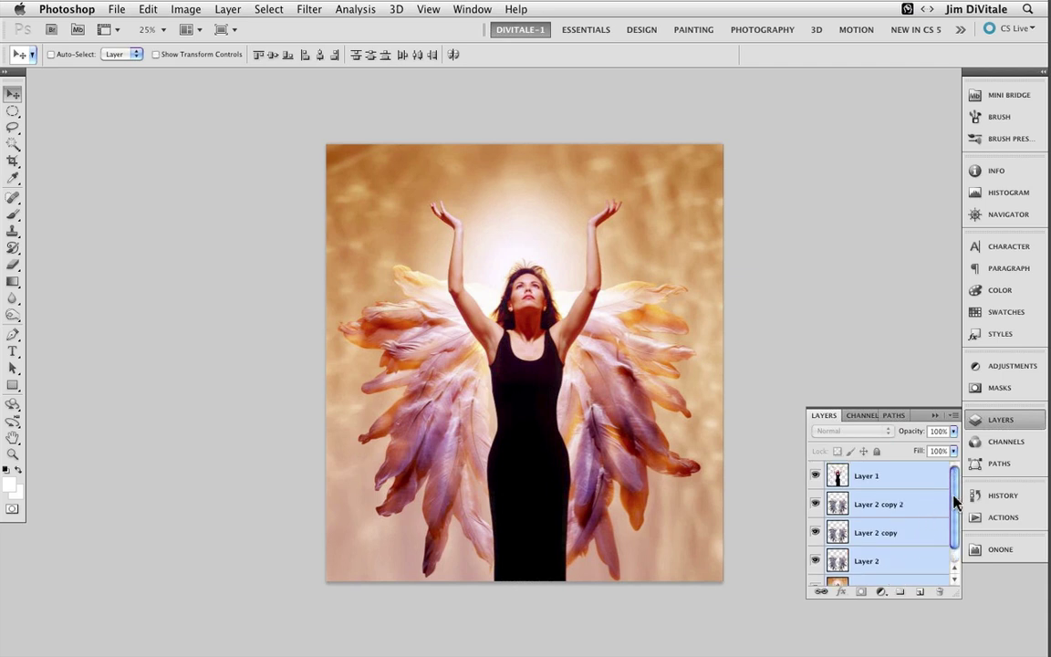
{"action": "scroll", "coordinate": [952, 485], "scroll_direction": "down", "scroll_amount": 2}
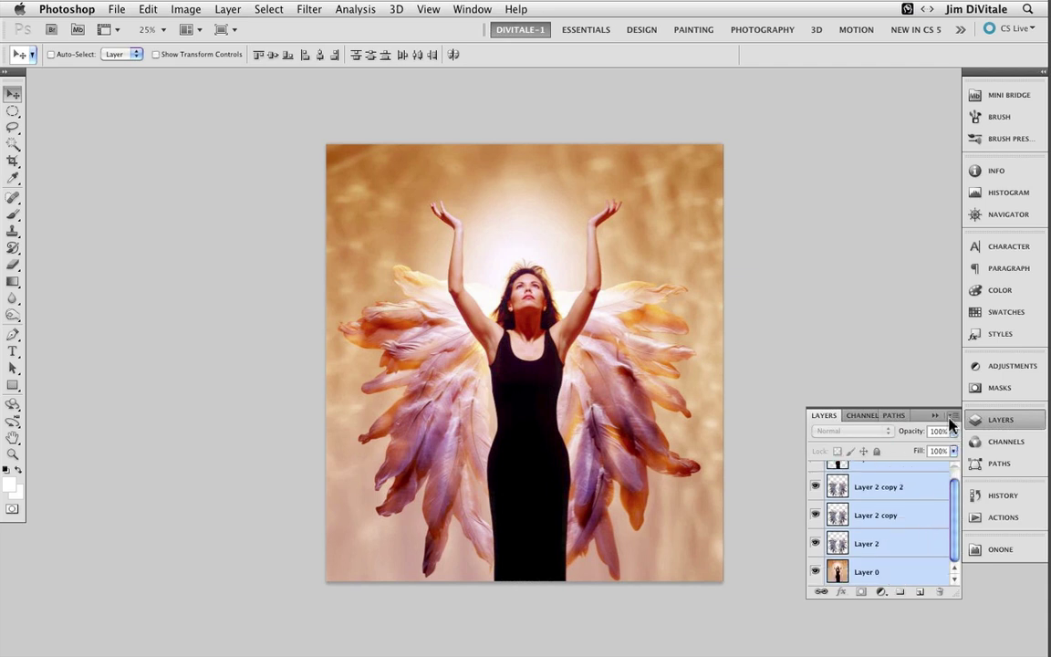
{"action": "left_click", "coordinate": [952, 418]}
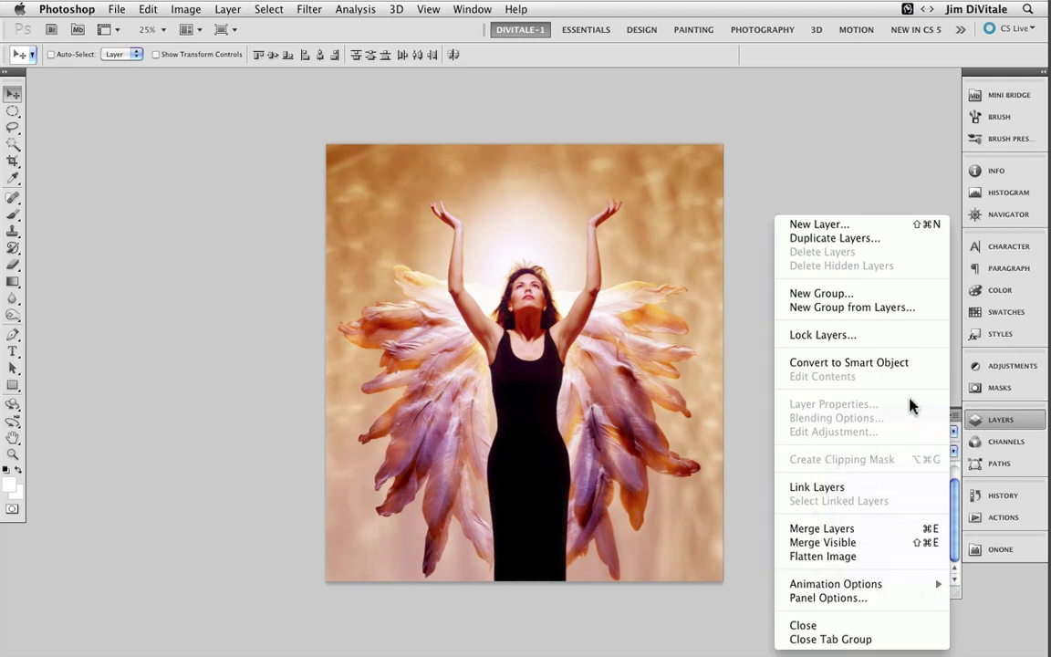
{"action": "left_click", "coordinate": [878, 309]}
{"action": "left_click", "coordinate": [658, 300]}
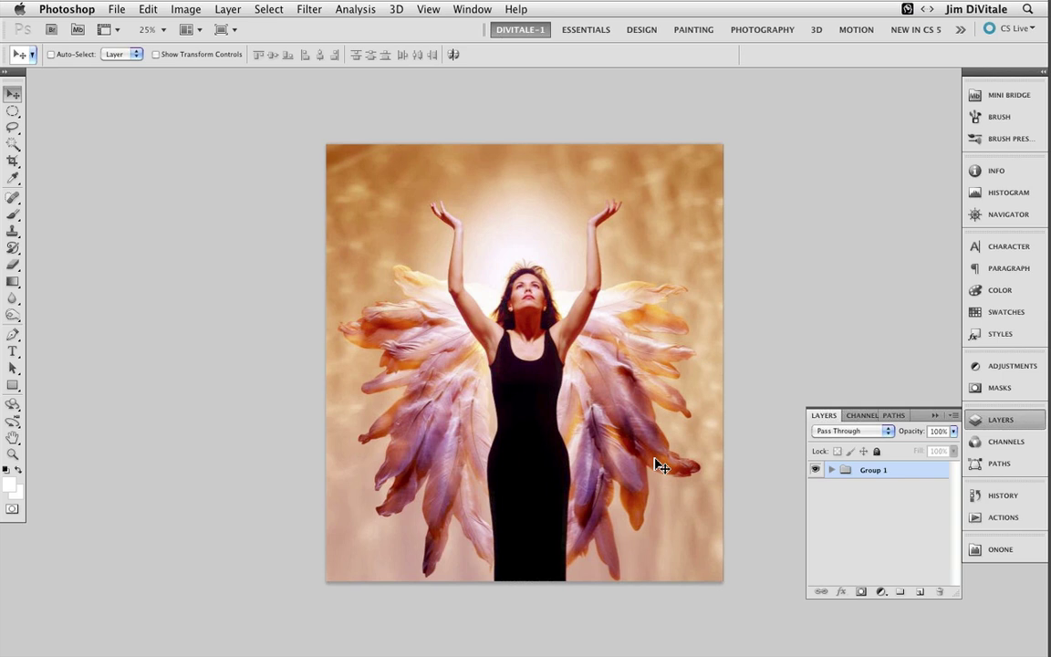
{"action": "left_click", "coordinate": [832, 470]}
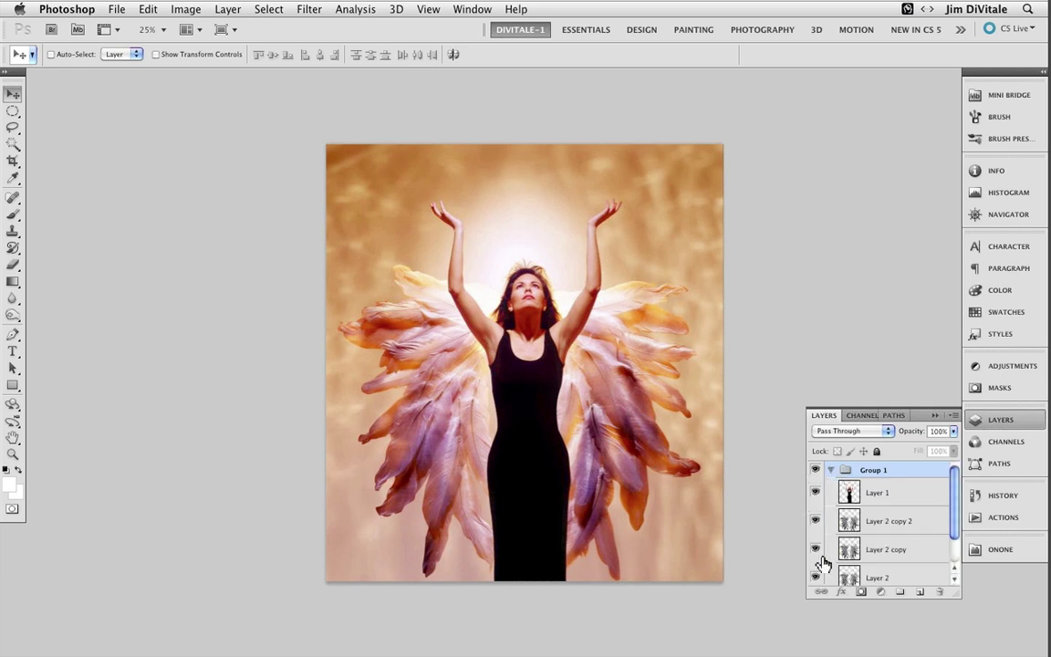
{"action": "left_click", "coordinate": [832, 470]}
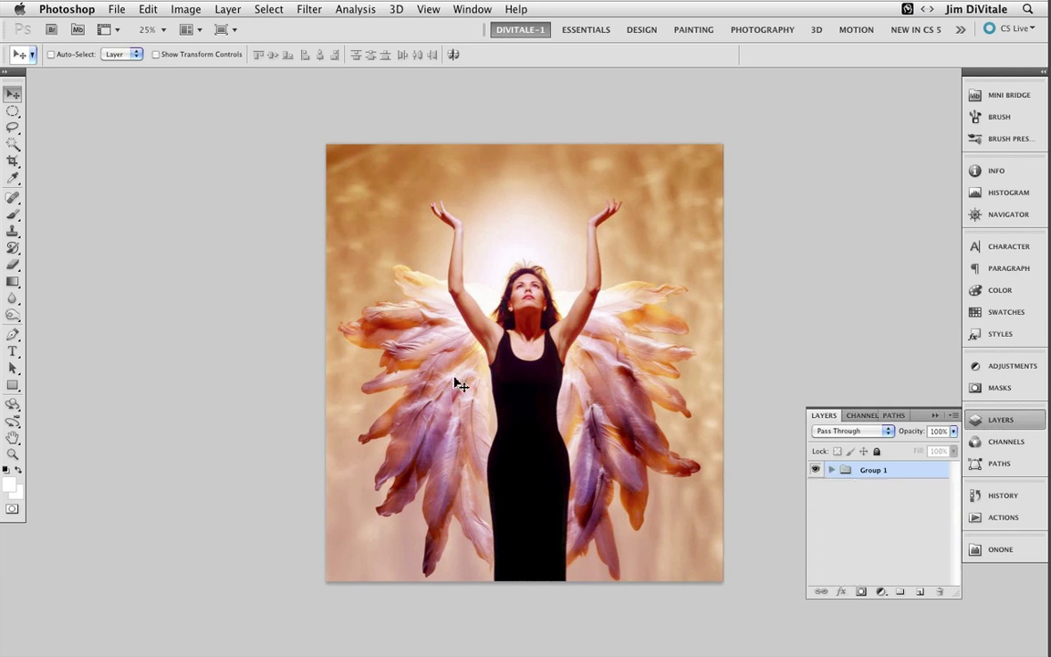
{"action": "key", "text": "super+minus"}
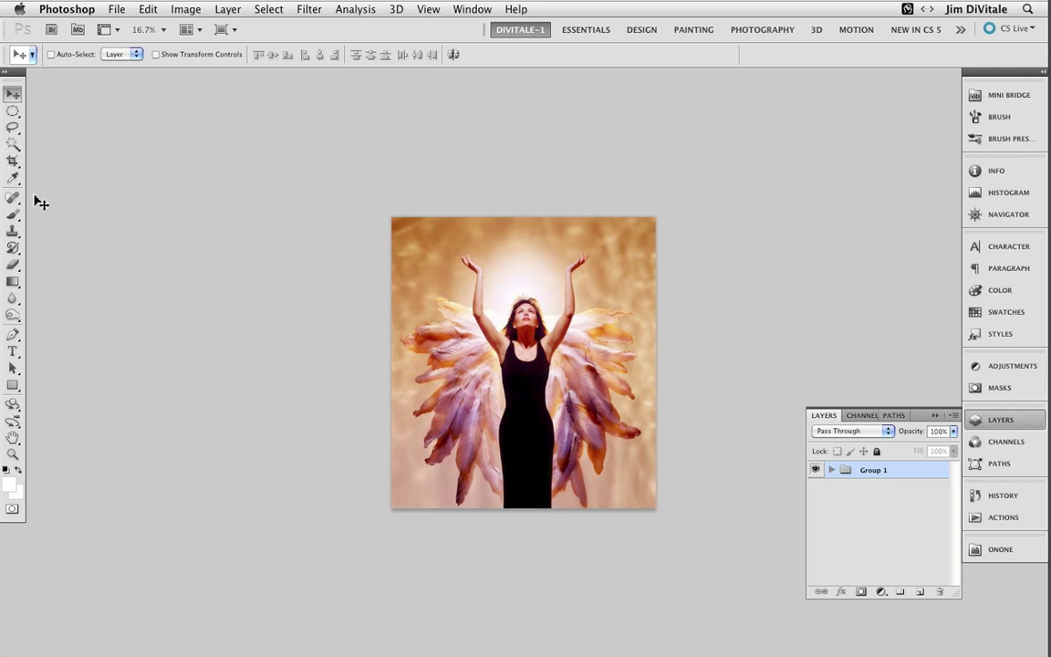
- Reset default black and white colours and crop outward to add a transparent band above the angel
{"action": "left_click", "coordinate": [5, 469]}
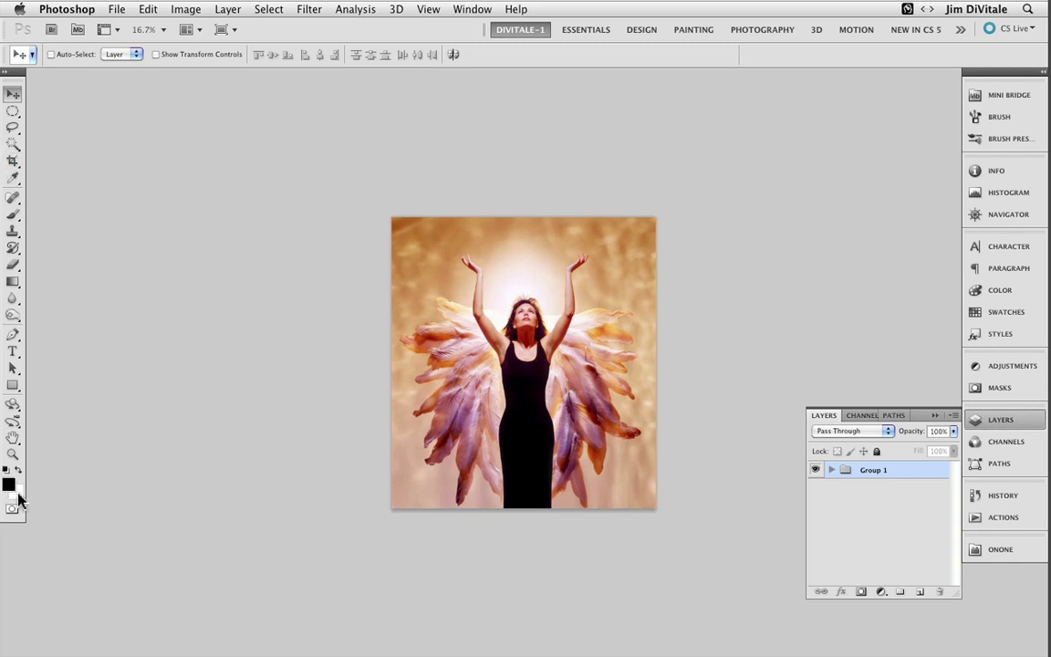
{"action": "left_click", "coordinate": [12, 160]}
{"action": "left_click", "coordinate": [11, 161]}
{"action": "mouse_move", "coordinate": [617, 500]}
{"action": "left_mouse_down"}
{"action": "mouse_move", "coordinate": [704, 604]}
{"action": "mouse_move", "coordinate": [634, 505]}
{"action": "left_mouse_up"}
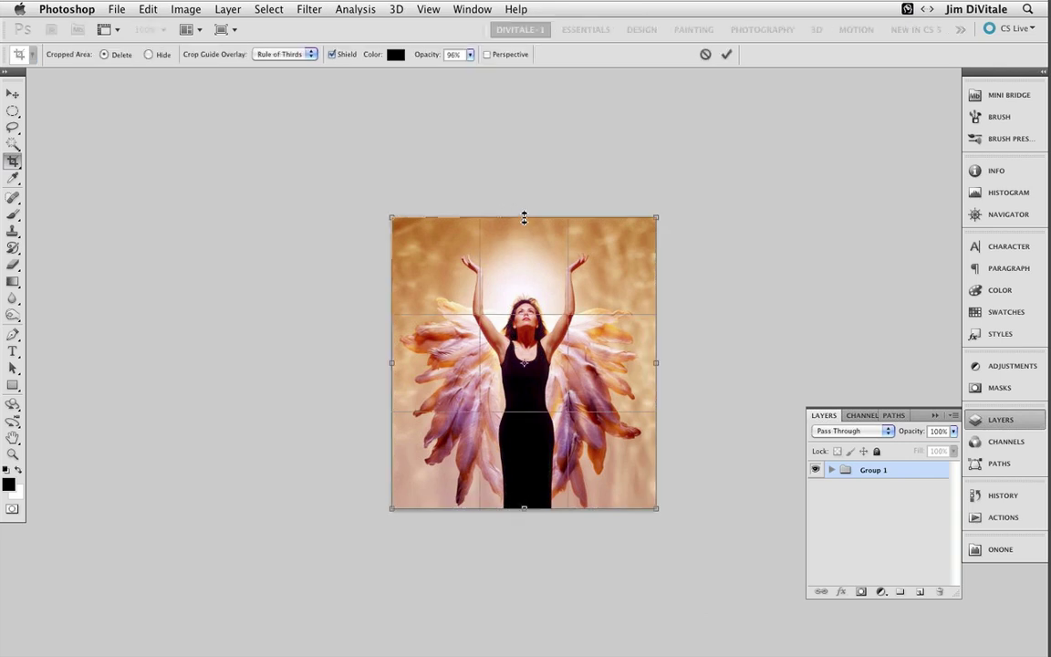
{"action": "left_click_drag", "start_coordinate": [524, 217], "coordinate": [529, 152]}
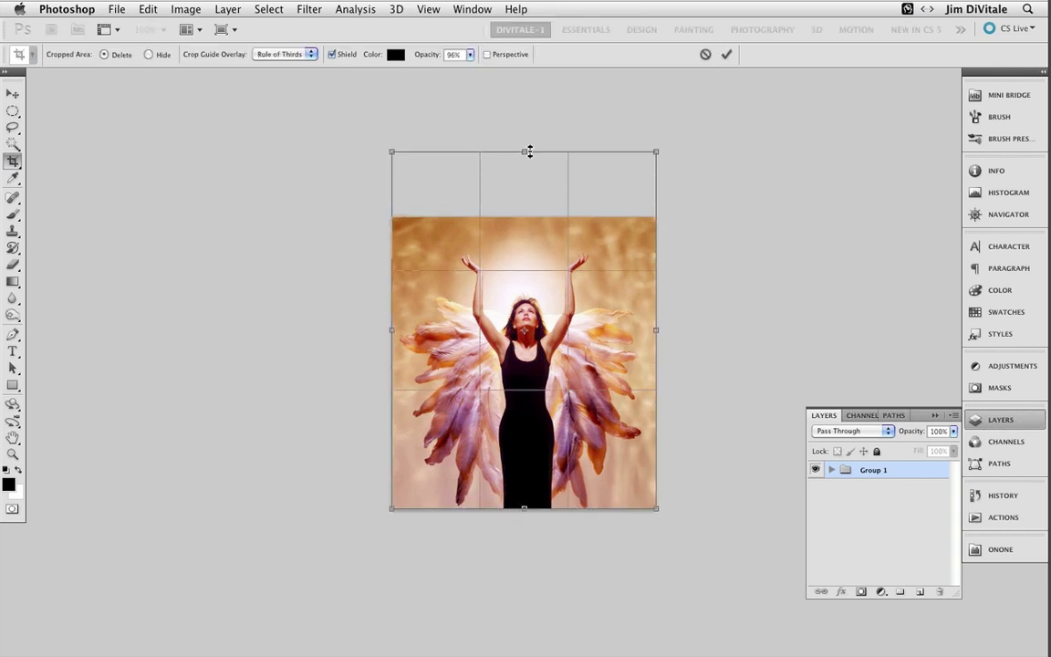
{"action": "key", "text": "Return"}
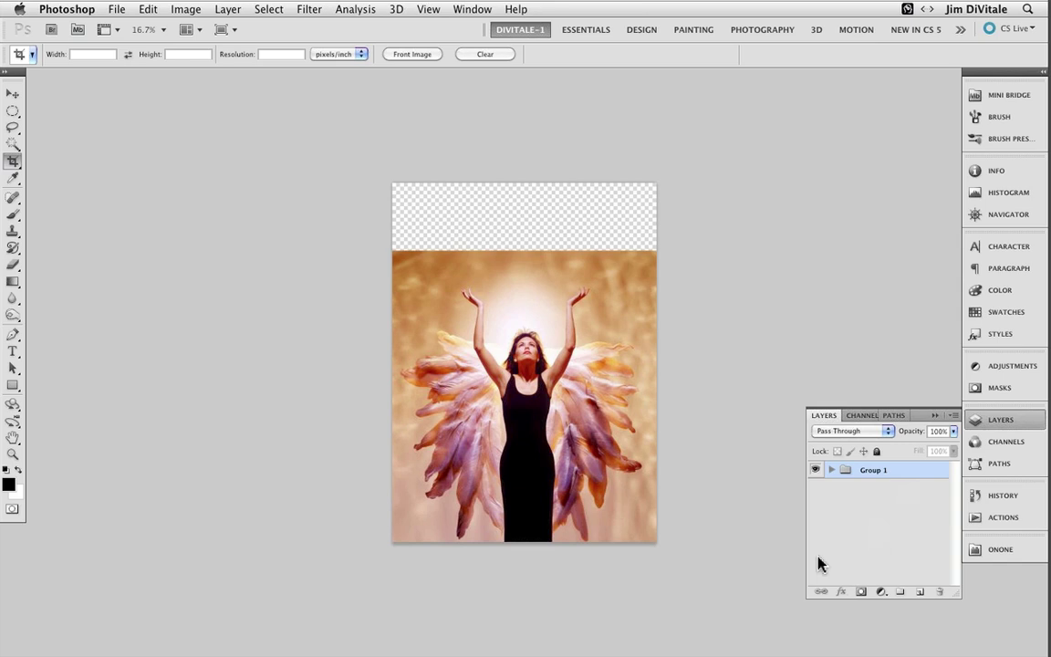
- Stamp all visible layers into Layer 3, then toggle Group 1 and Layer 1 visibility to compare
{"action": "key", "text": "super+alt+shift+e"}
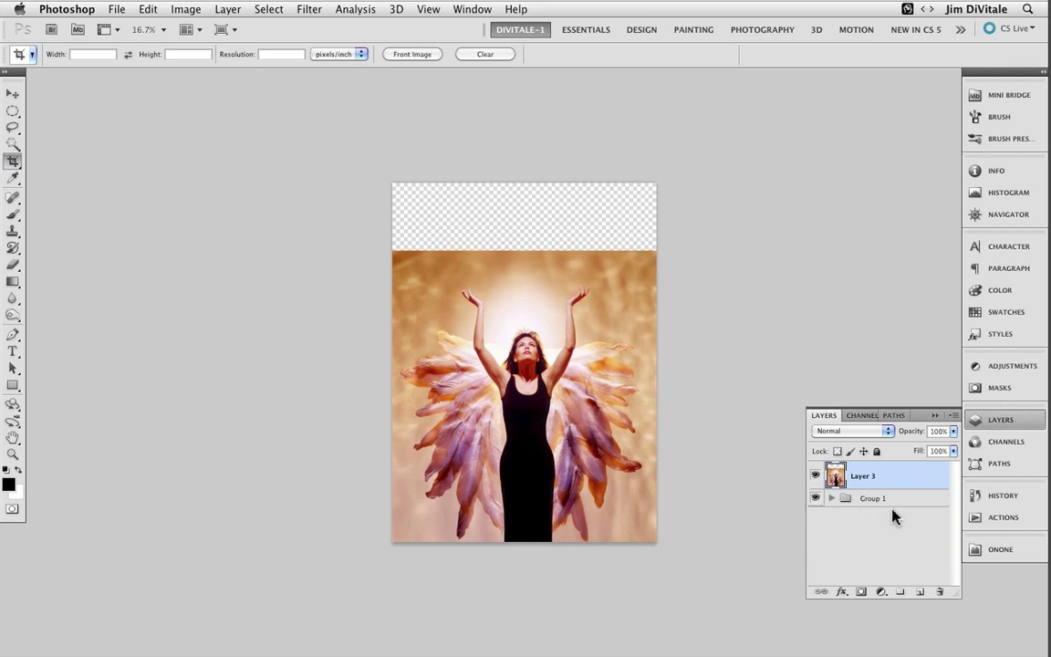
{"action": "left_click", "coordinate": [815, 498]}
{"action": "left_click", "coordinate": [815, 476]}
{"action": "left_click", "coordinate": [830, 498]}
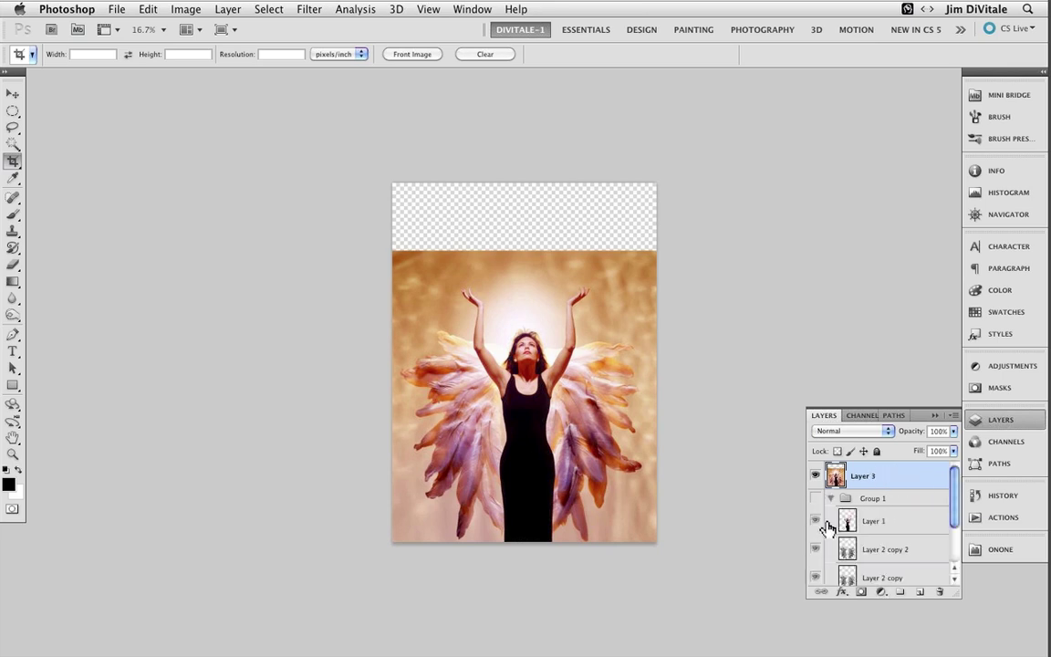
{"action": "left_click", "coordinate": [815, 520]}
{"action": "left_click", "coordinate": [815, 520]}
- Hide and collapse Group 1, then duplicate Layer 3 into Layer 3 copy
{"action": "left_click", "coordinate": [815, 498]}
{"action": "left_click", "coordinate": [834, 499]}
{"action": "left_click", "coordinate": [830, 499]}
{"action": "left_click_drag", "start_coordinate": [905, 479], "coordinate": [924, 591]}
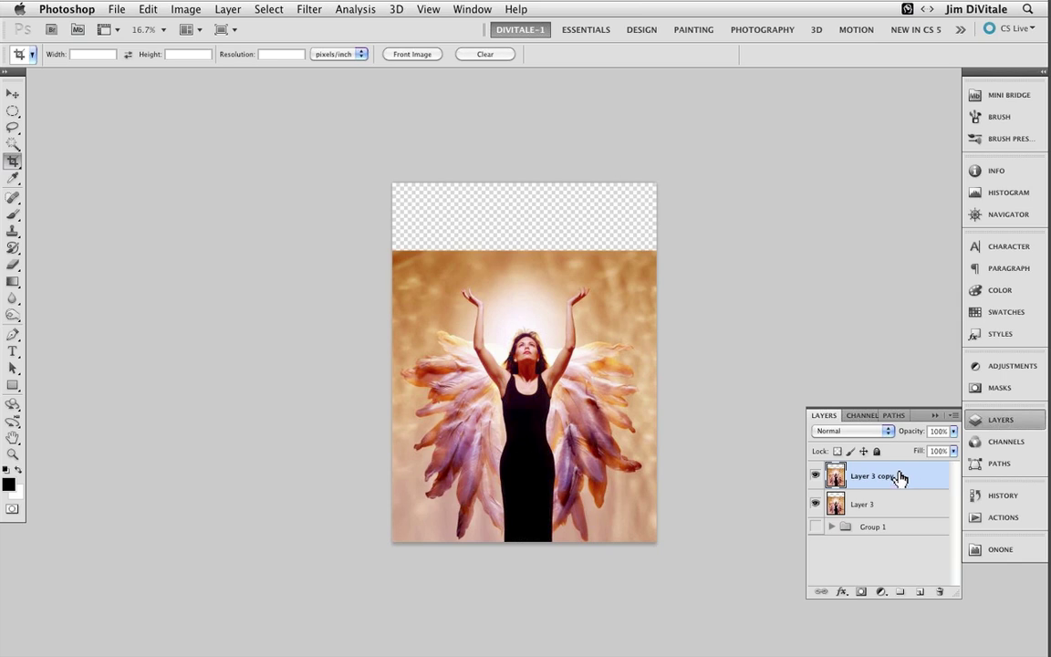
{"action": "key", "text": "h"}
{"action": "double_click", "coordinate": [903, 476]}
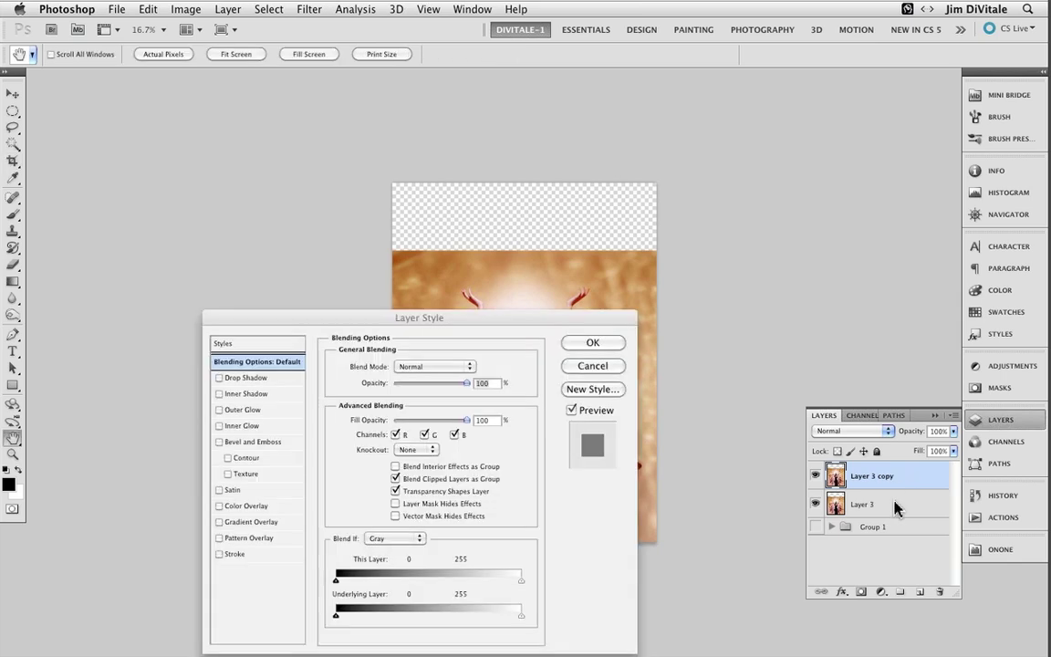
{"action": "left_click", "coordinate": [598, 369]}
- Rotate Layer 3 copy 180° to the canvas top and set it to 50% opacity
{"action": "key", "text": "super+t"}
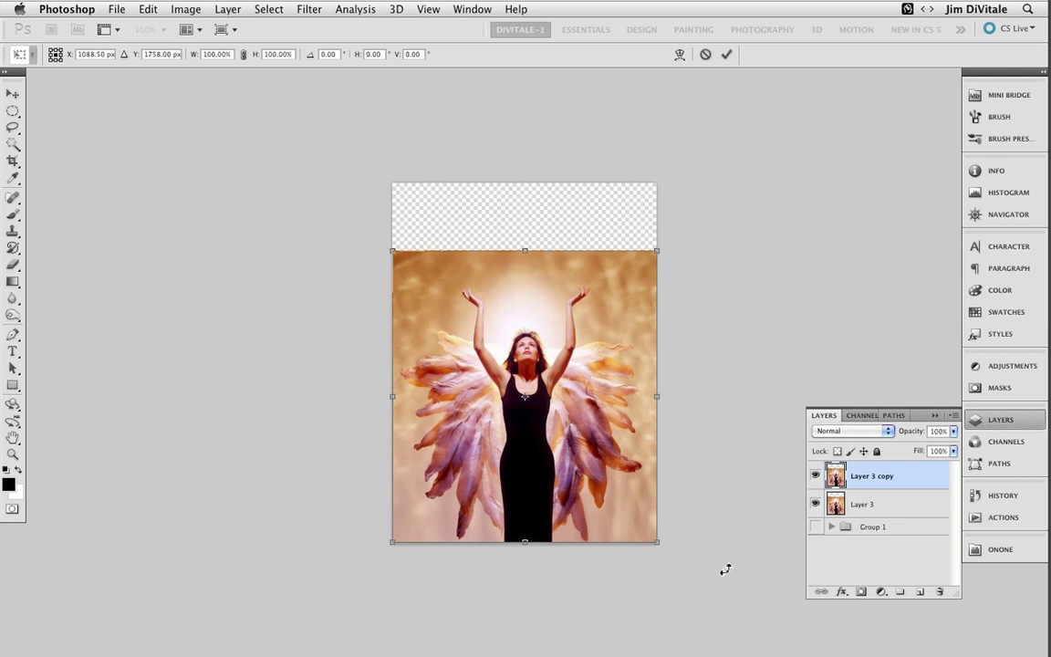
{"action": "left_click_drag", "start_coordinate": [726, 569], "coordinate": [365, 203]}
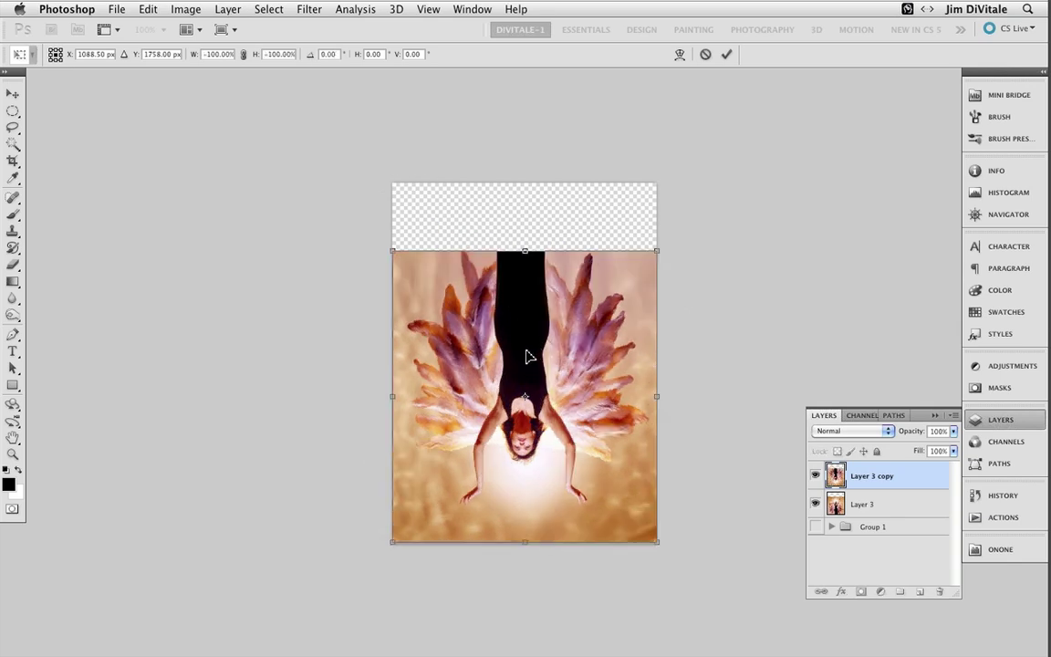
{"action": "left_click_drag", "start_coordinate": [528, 345], "coordinate": [535, 479]}
{"action": "key", "text": "super+minus"}
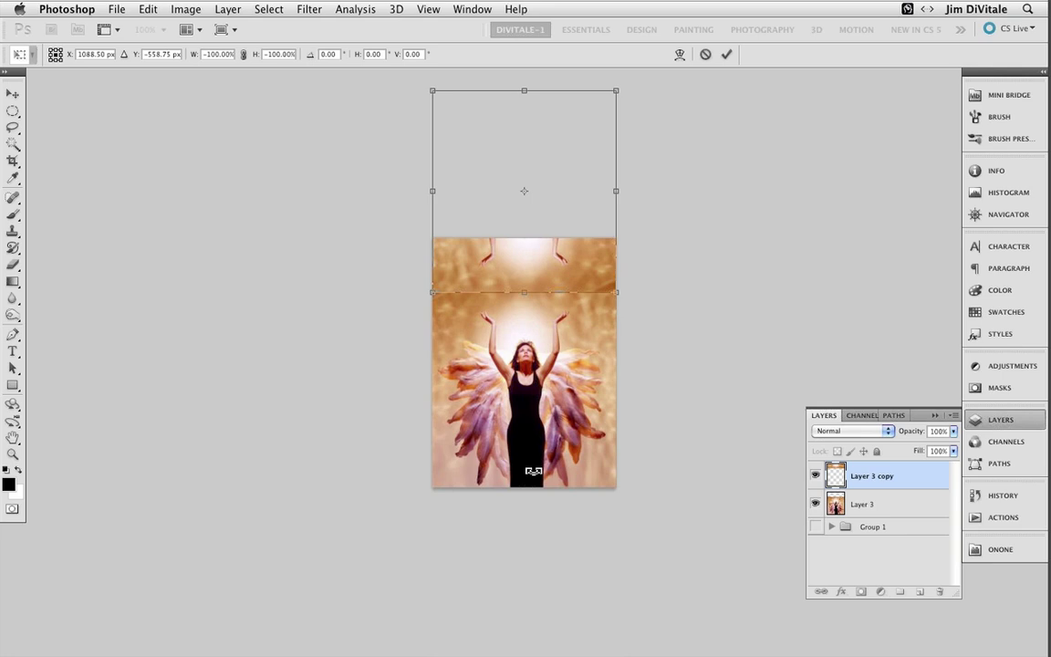
{"action": "left_click_drag", "start_coordinate": [514, 226], "coordinate": [595, 256]}
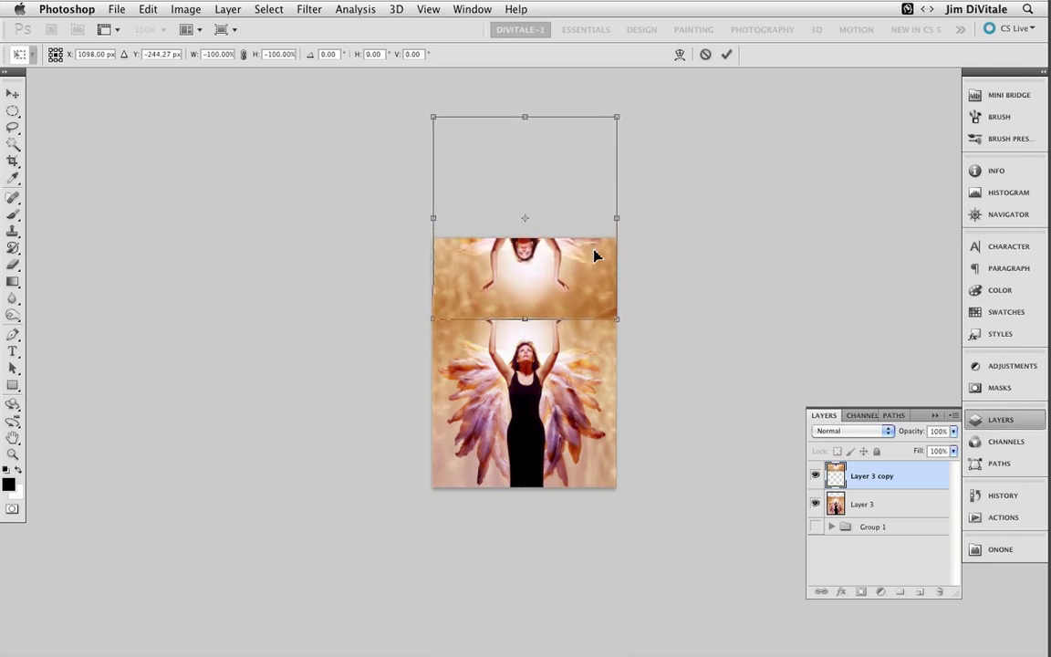
{"action": "key", "text": "c"}
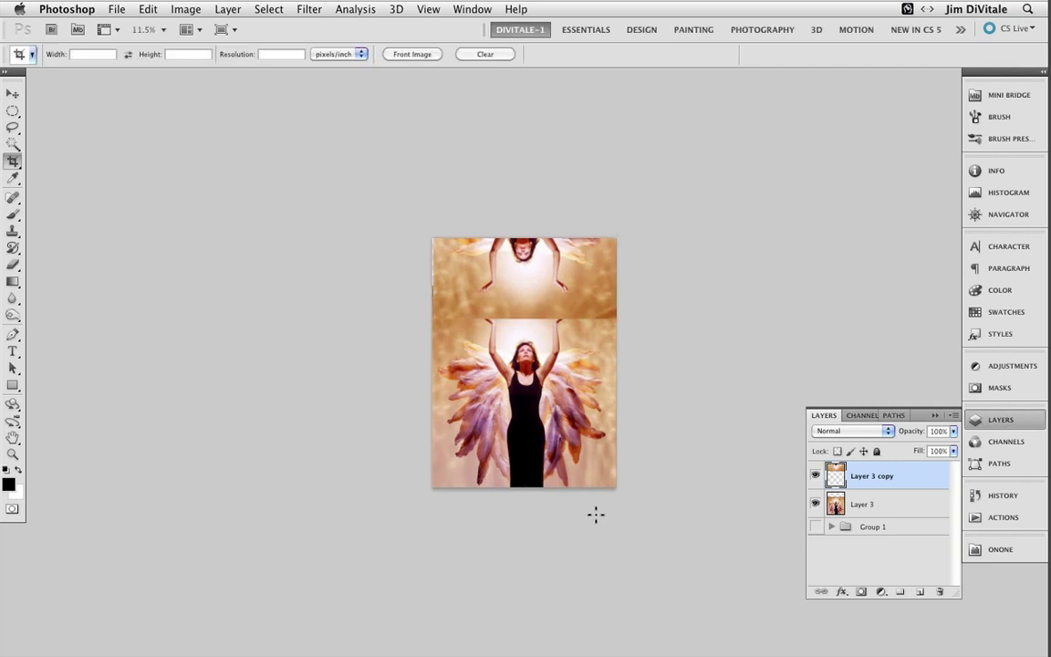
{"action": "key", "text": "5"}
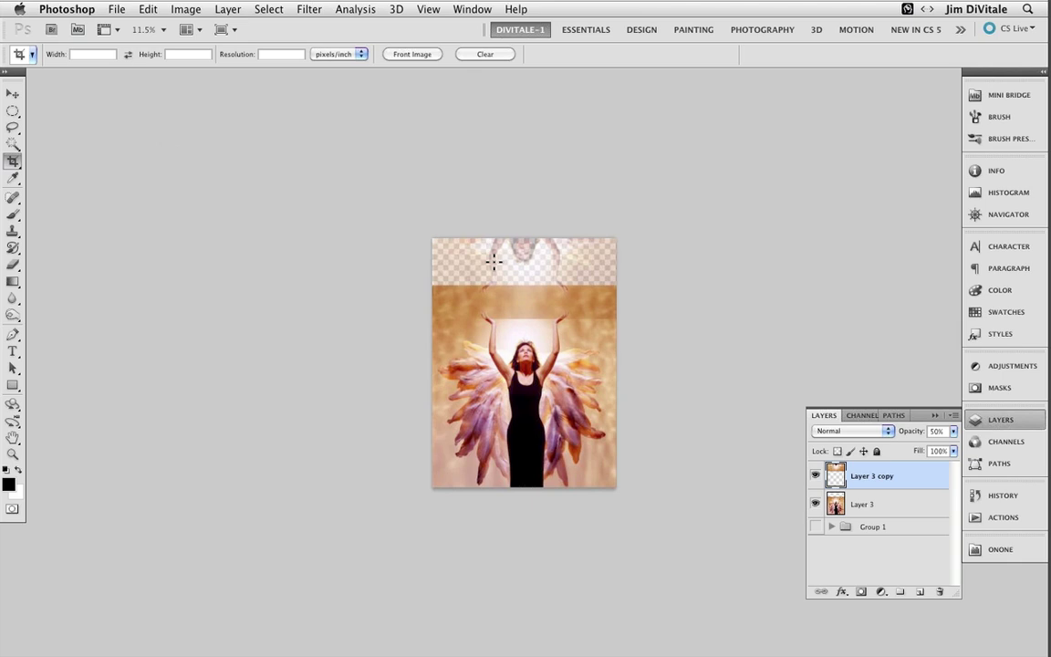
- Slide the faded copy so the hands meet, add a layer mask, and restore 100% opacity
{"action": "key", "text": "v"}
{"action": "left_click_drag", "start_coordinate": [526, 305], "coordinate": [526, 325]}
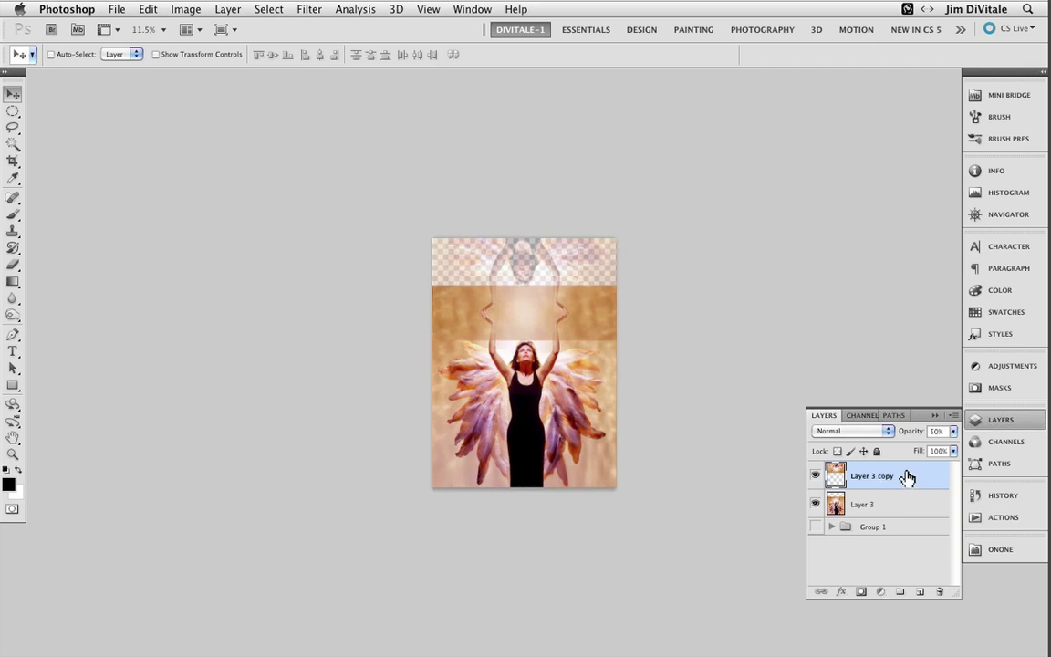
{"action": "left_click", "coordinate": [860, 594]}
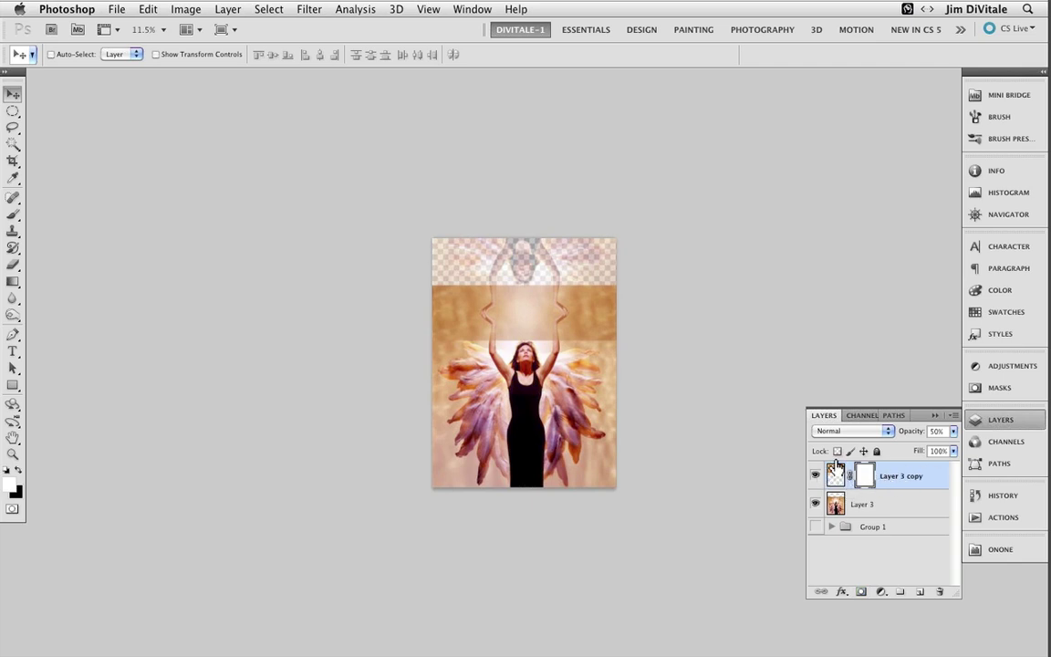
{"action": "key", "text": "0"}
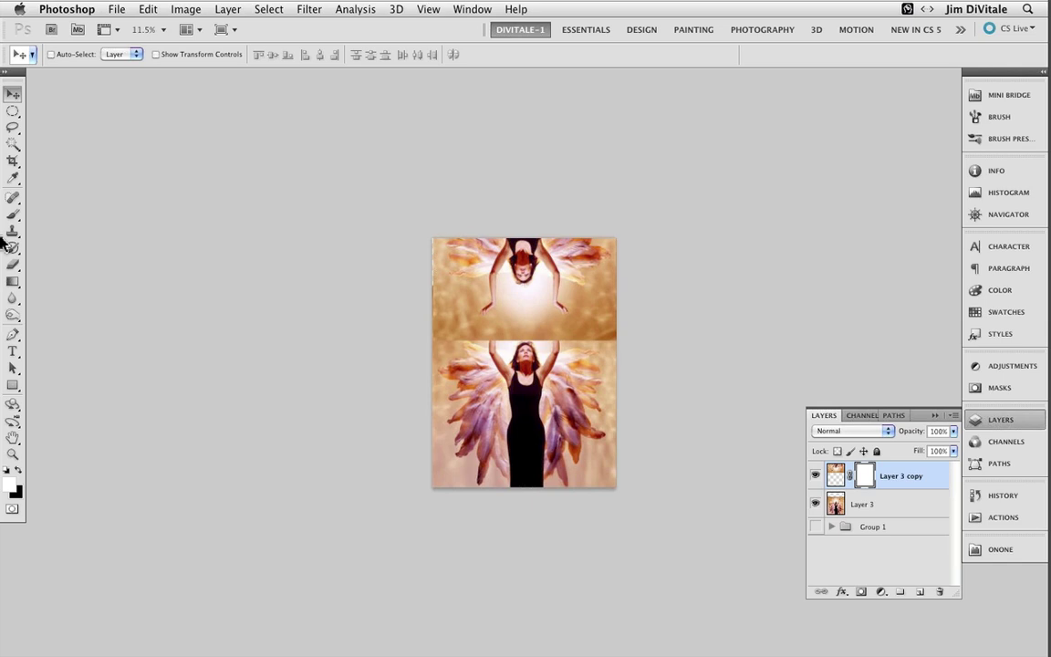
- Draw a linear black-to-white gradient at 100% opacity on the copy's mask
{"action": "left_click", "coordinate": [12, 283]}
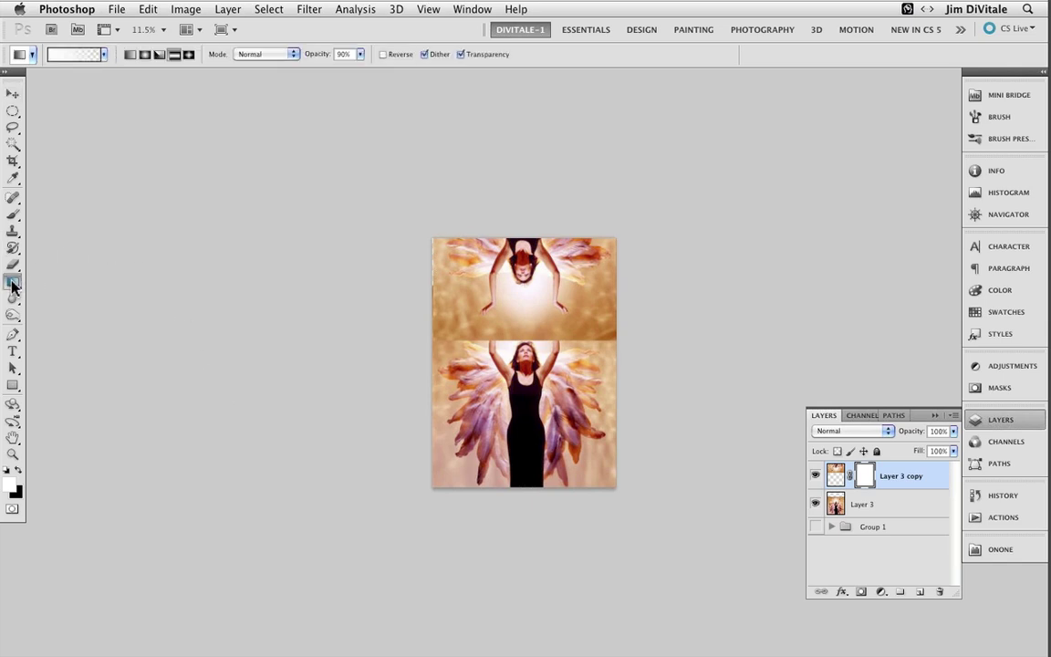
{"action": "left_click", "coordinate": [131, 54]}
{"action": "left_click", "coordinate": [104, 53]}
{"action": "left_click", "coordinate": [29, 86]}
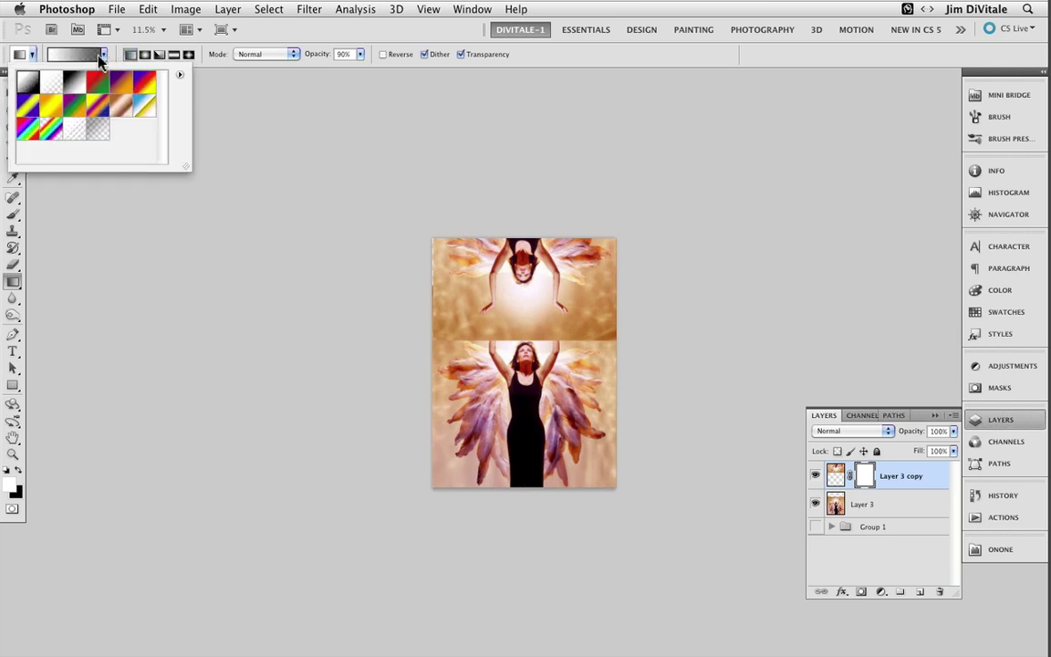
{"action": "left_click", "coordinate": [73, 83]}
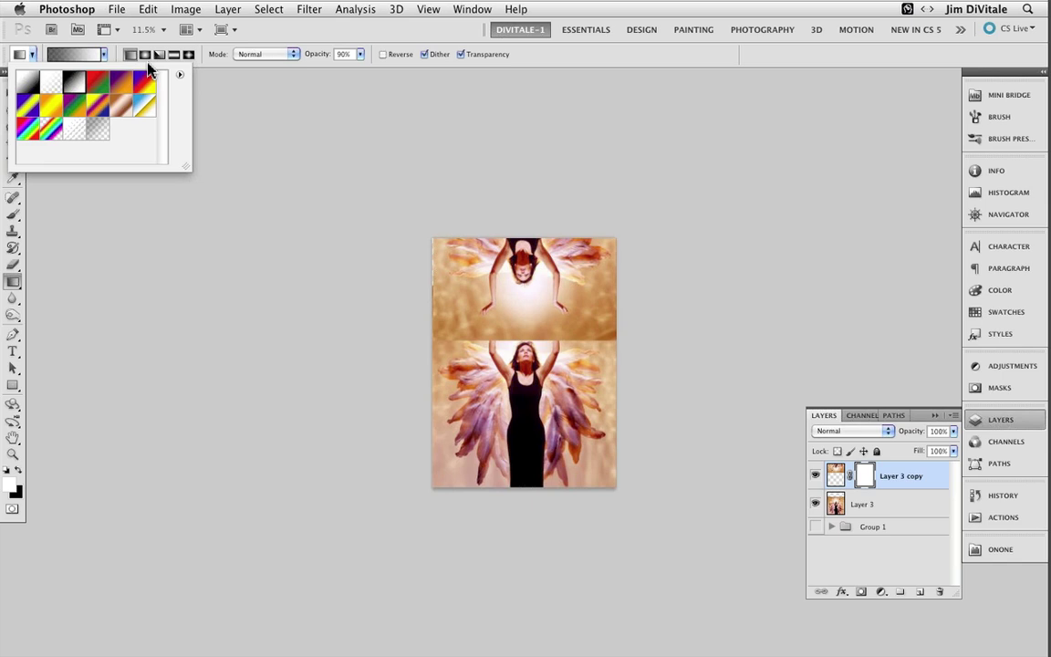
{"action": "left_click_drag", "start_coordinate": [326, 57], "coordinate": [354, 60]}
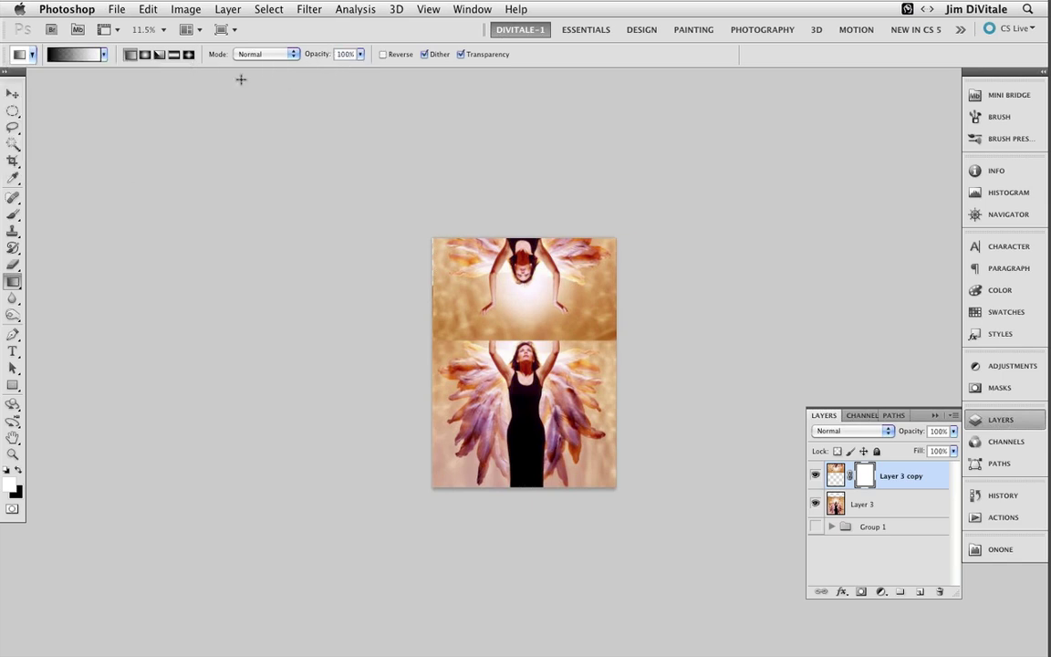
{"action": "left_click", "coordinate": [130, 55]}
{"action": "left_click_drag", "start_coordinate": [523, 337], "coordinate": [524, 325]}
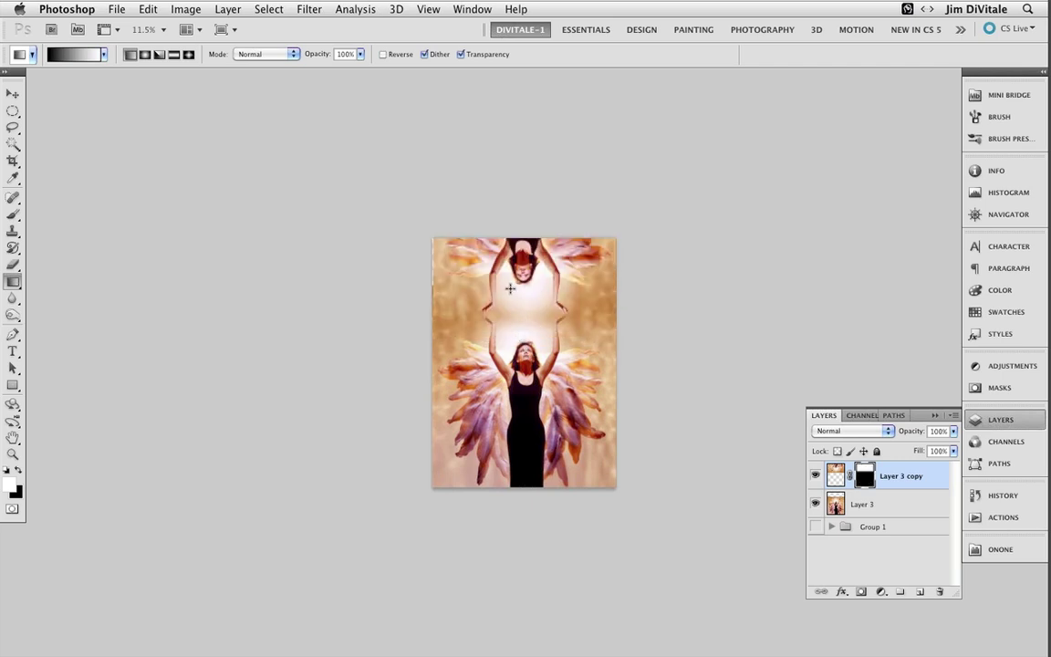
- Zoom in and toggle Layer 3 and the copy's mask to check the blend
{"action": "key", "text": "super+equal"}
{"action": "key", "text": "super+equal"}
{"action": "key", "text": "super+equal"}
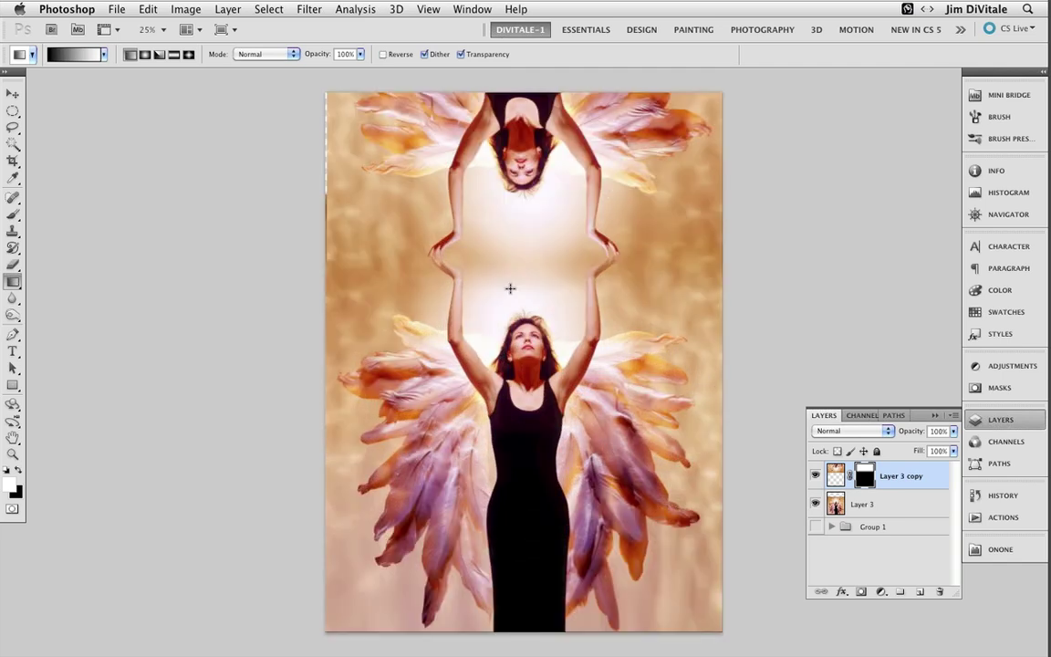
{"action": "left_click", "coordinate": [815, 504]}
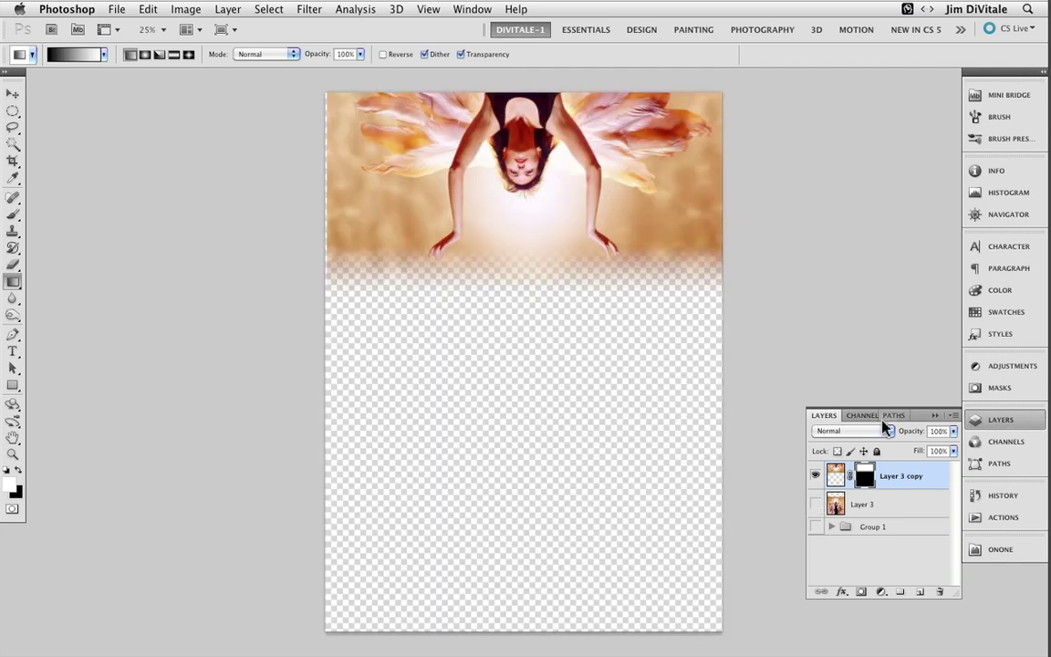
{"action": "left_click", "coordinate": [861, 482], "text": "shift"}
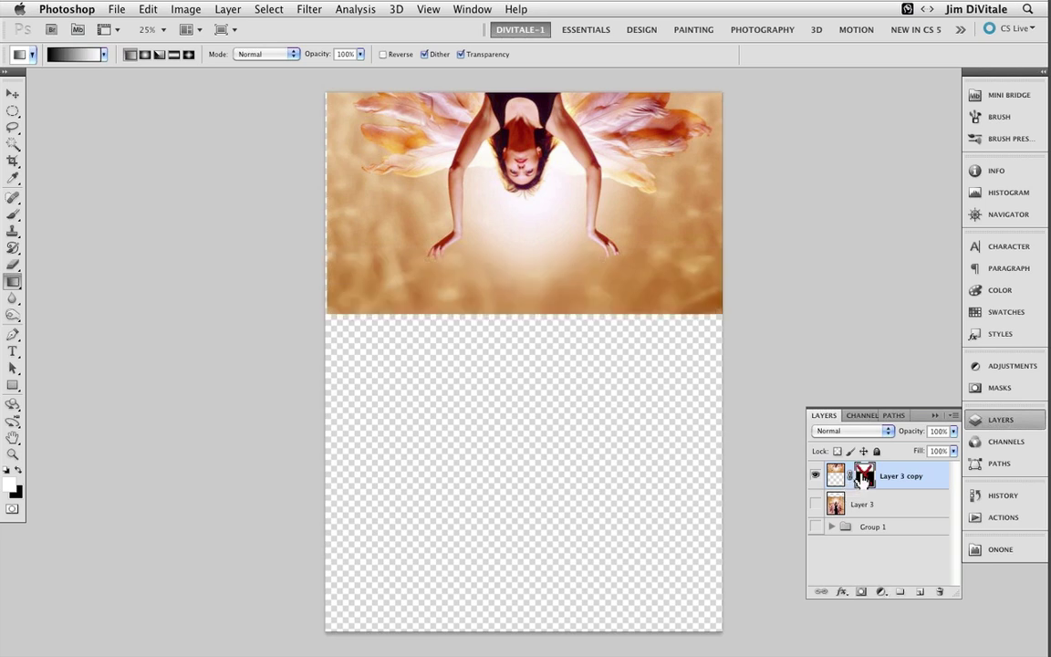
{"action": "left_click", "coordinate": [861, 482], "text": "shift"}
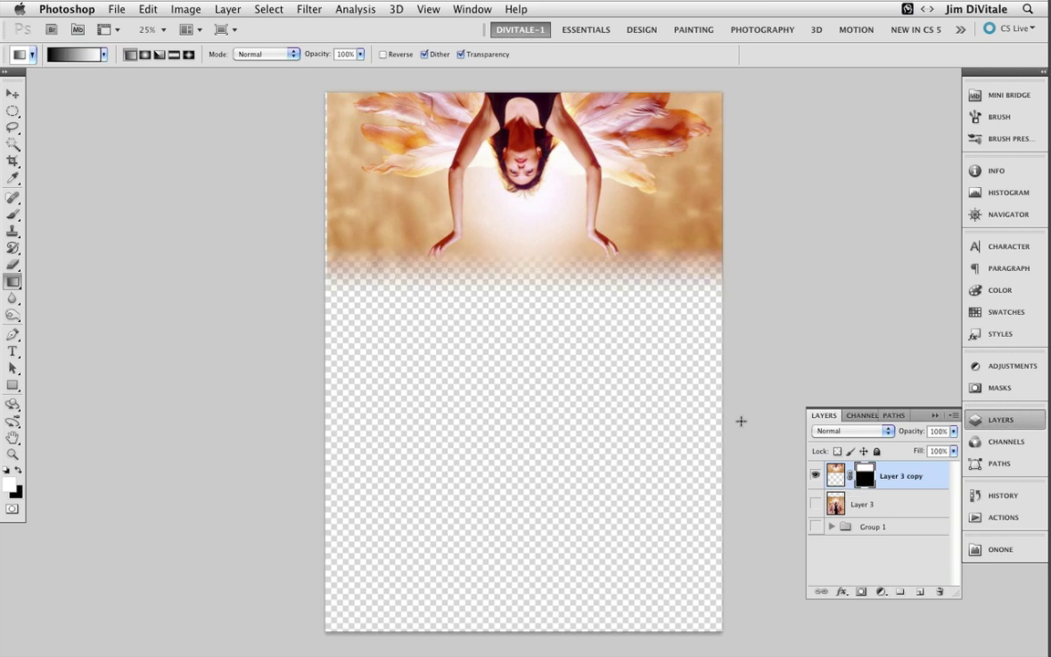
{"action": "left_click", "coordinate": [815, 504]}
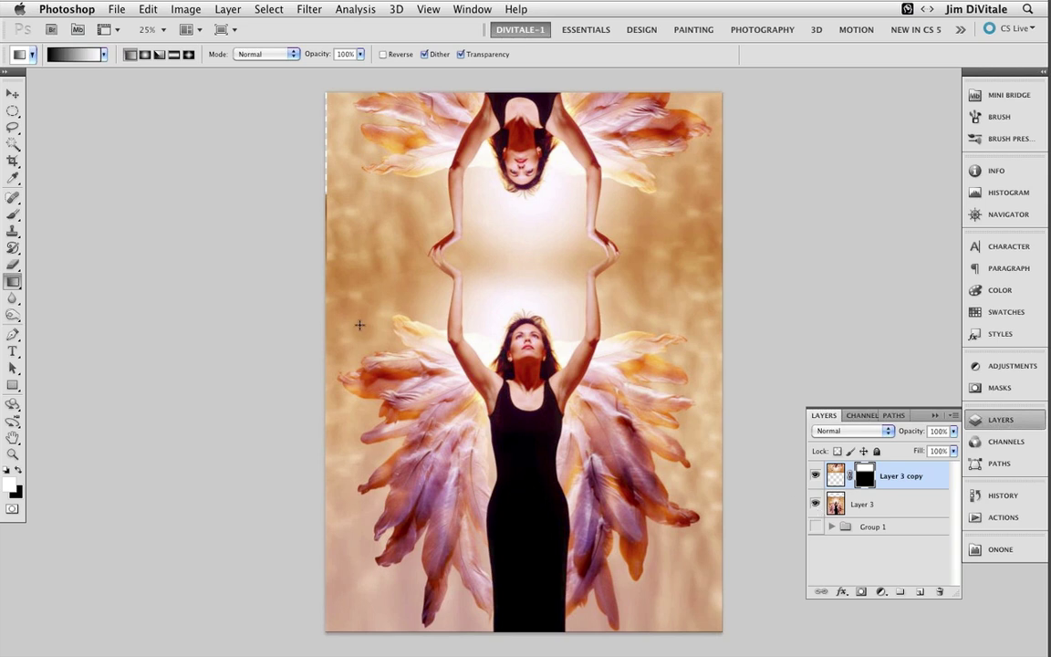
{"action": "key", "text": "super+minus"}
{"action": "key", "text": "super+minus"}
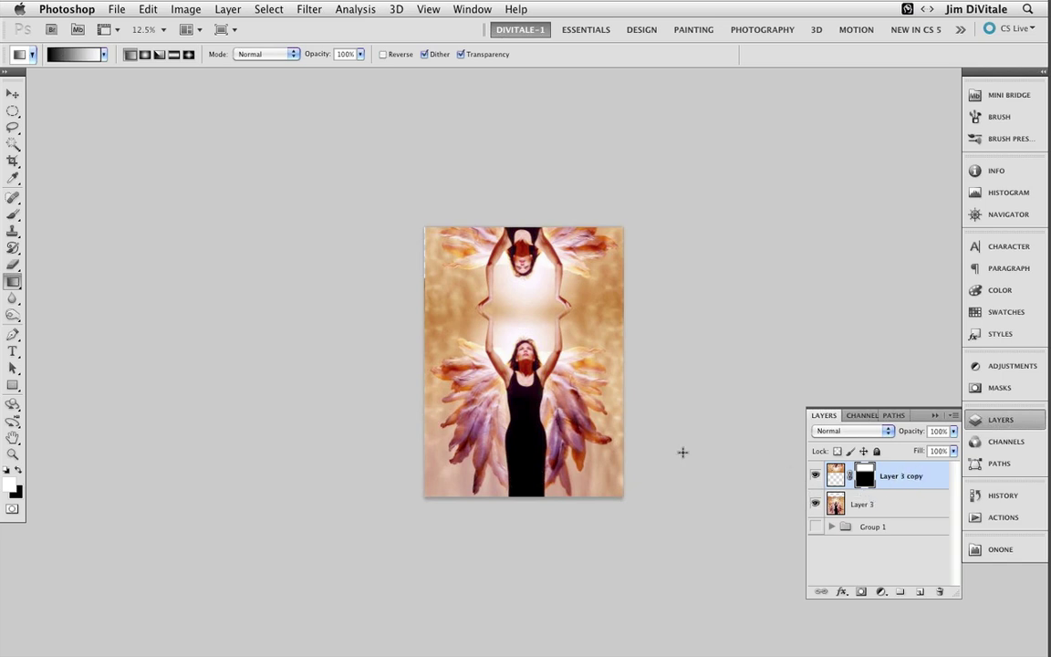
- Flatten the image to a single Background layer, discarding the hidden layers
{"action": "left_click", "coordinate": [935, 415]}
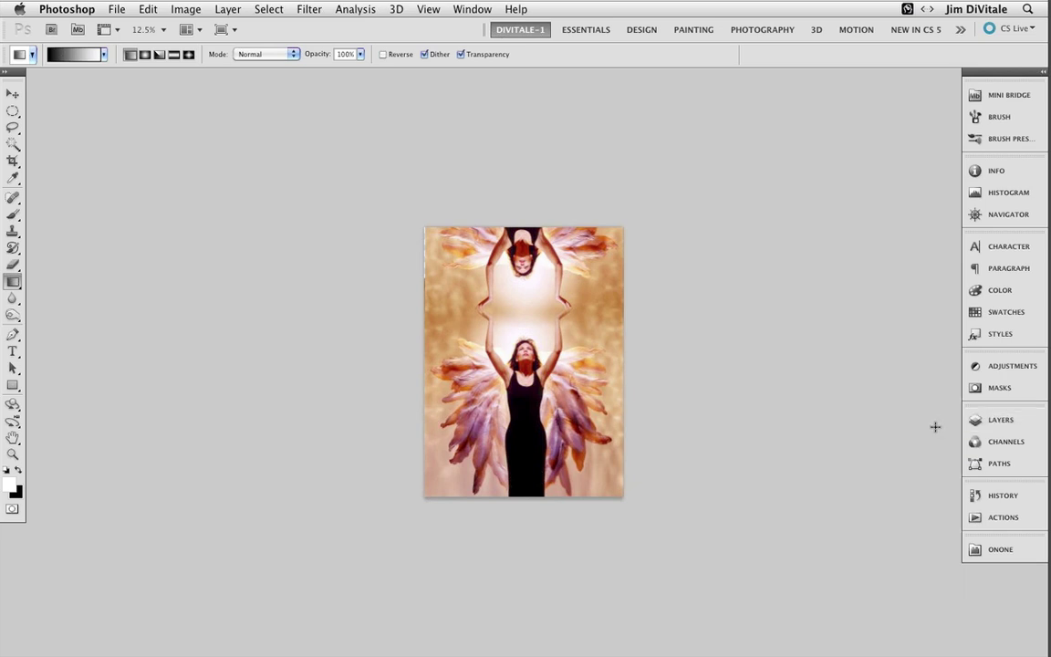
{"action": "left_click", "coordinate": [981, 429]}
{"action": "left_click", "coordinate": [953, 413]}
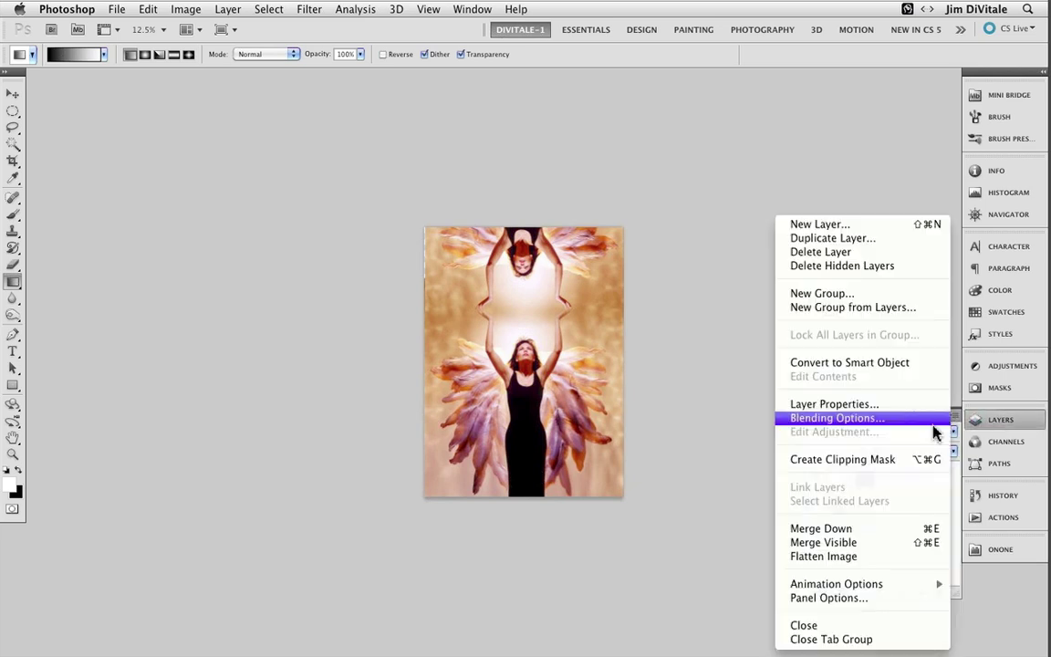
{"action": "left_click", "coordinate": [828, 556]}
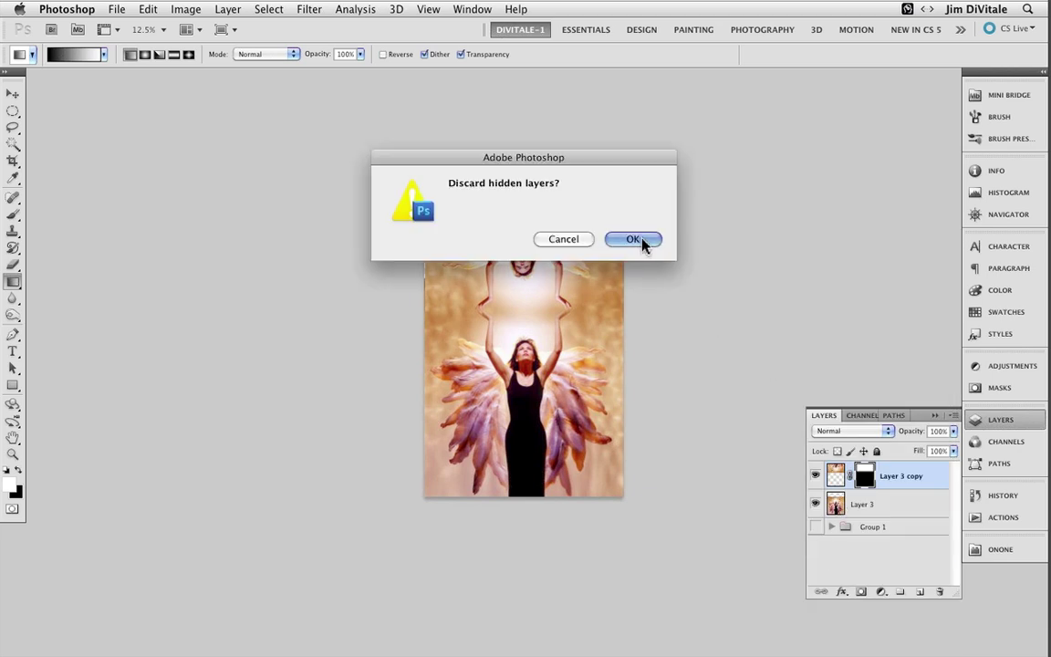
{"action": "left_click", "coordinate": [642, 239]}
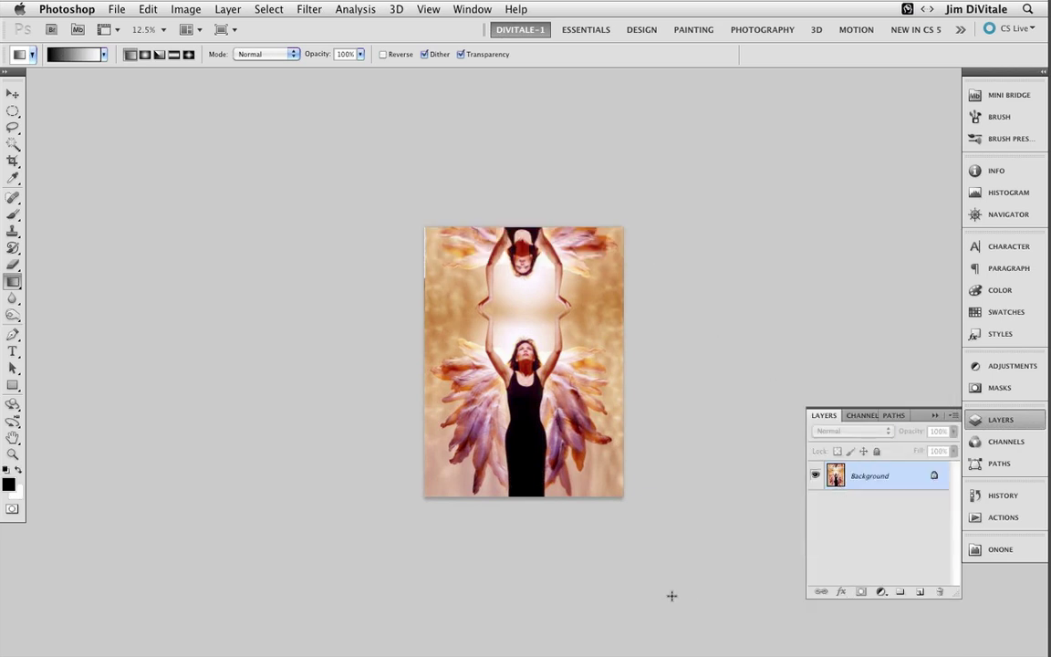
- Inspect the flattened figure up close and duplicate the Background layer
{"action": "key", "text": "super+space"}
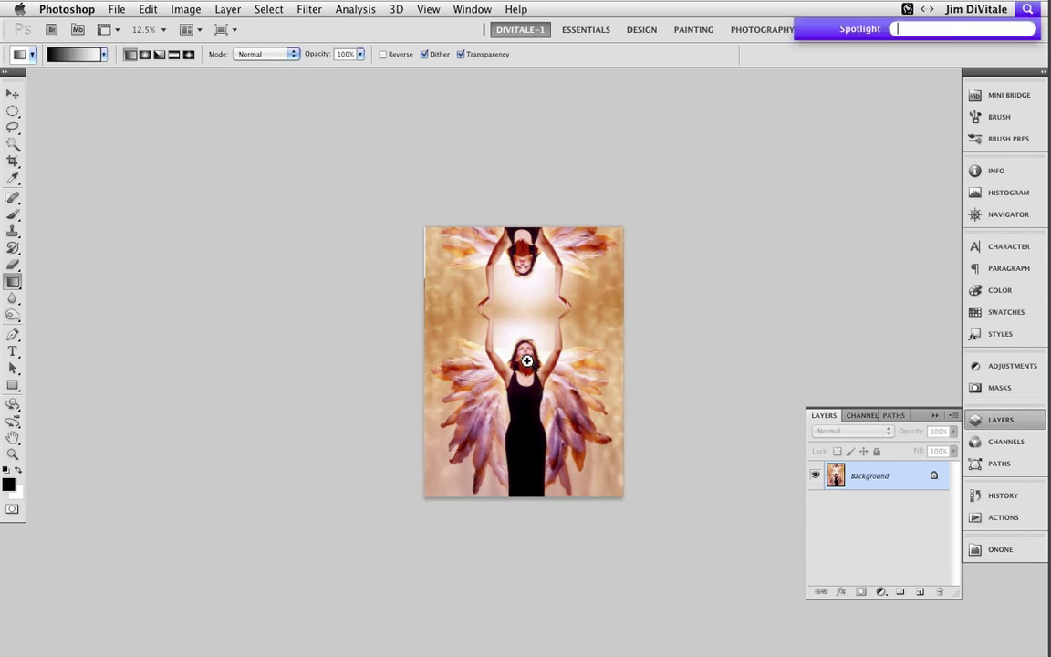
{"action": "left_click_drag", "start_coordinate": [538, 352], "coordinate": [605, 436]}
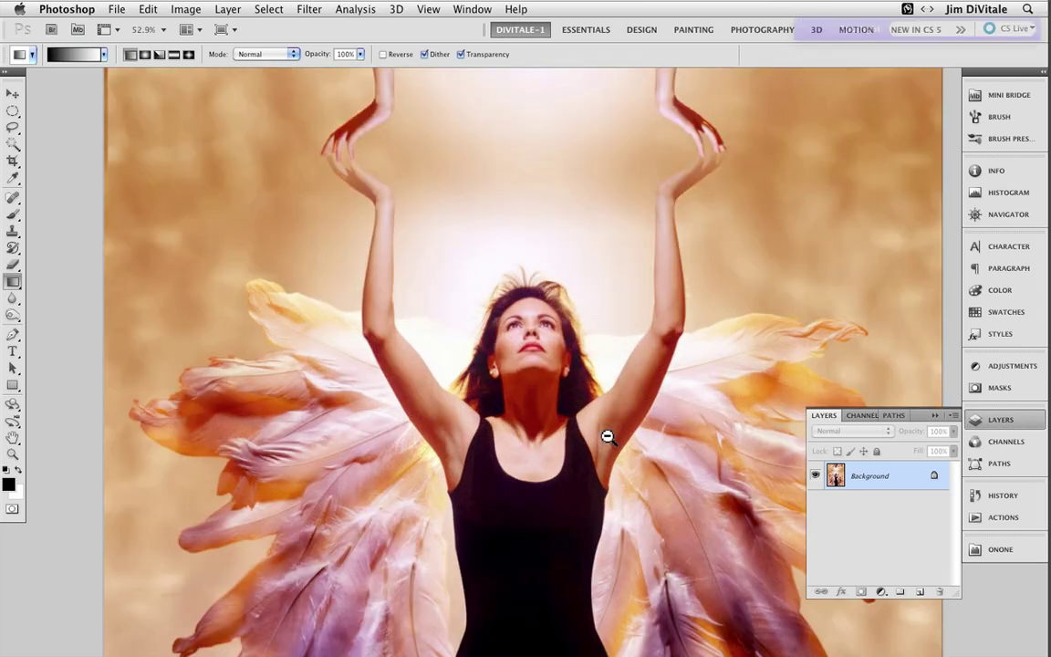
{"action": "key", "text": "super+plus"}
{"action": "key", "text": "super+minus"}
{"action": "key", "text": "super+minus"}
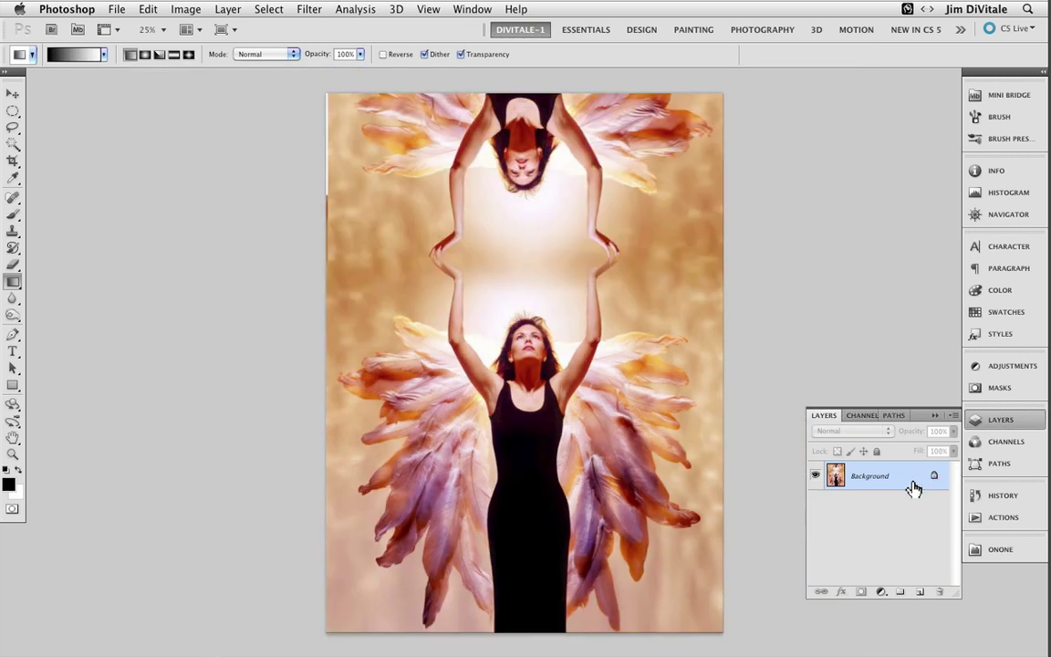
{"action": "left_click_drag", "start_coordinate": [911, 475], "coordinate": [920, 591]}
- Set Background copy to Darken and give it a Gaussian blur of about 6 pixels
{"action": "left_click", "coordinate": [851, 432]}
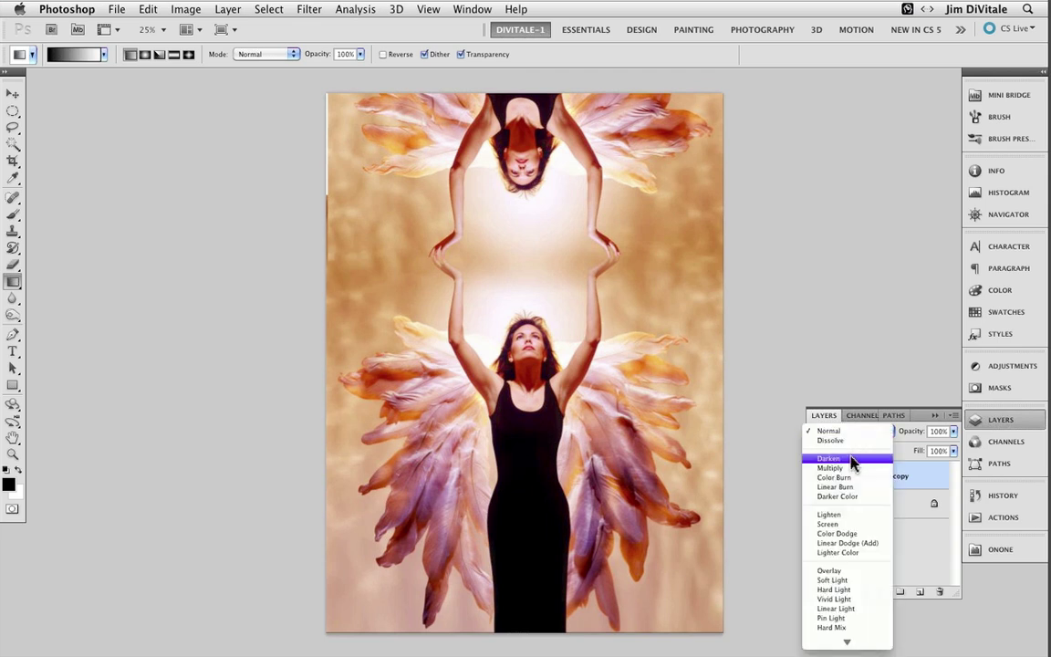
{"action": "left_click", "coordinate": [851, 460]}
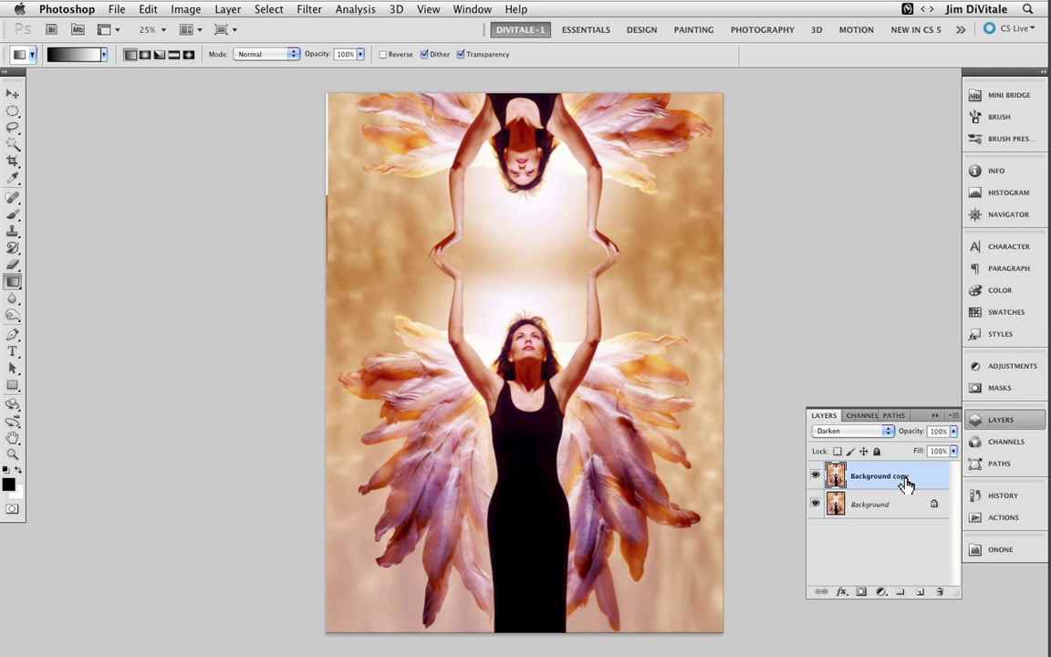
{"action": "left_click", "coordinate": [307, 10]}
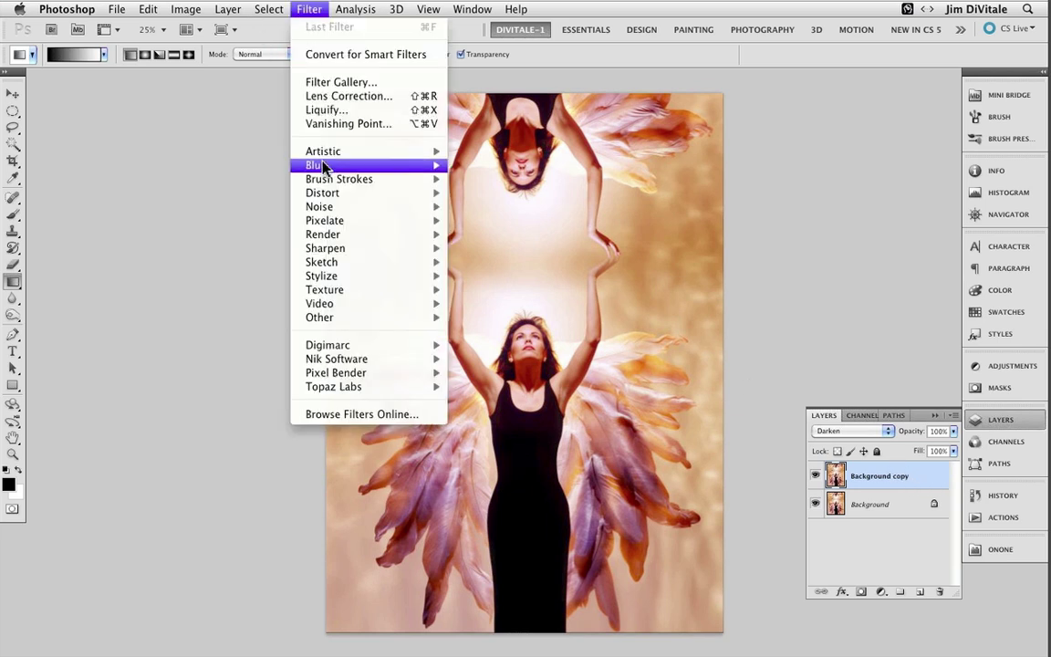
{"action": "mouse_move", "coordinate": [429, 165]}
{"action": "left_click", "coordinate": [502, 220]}
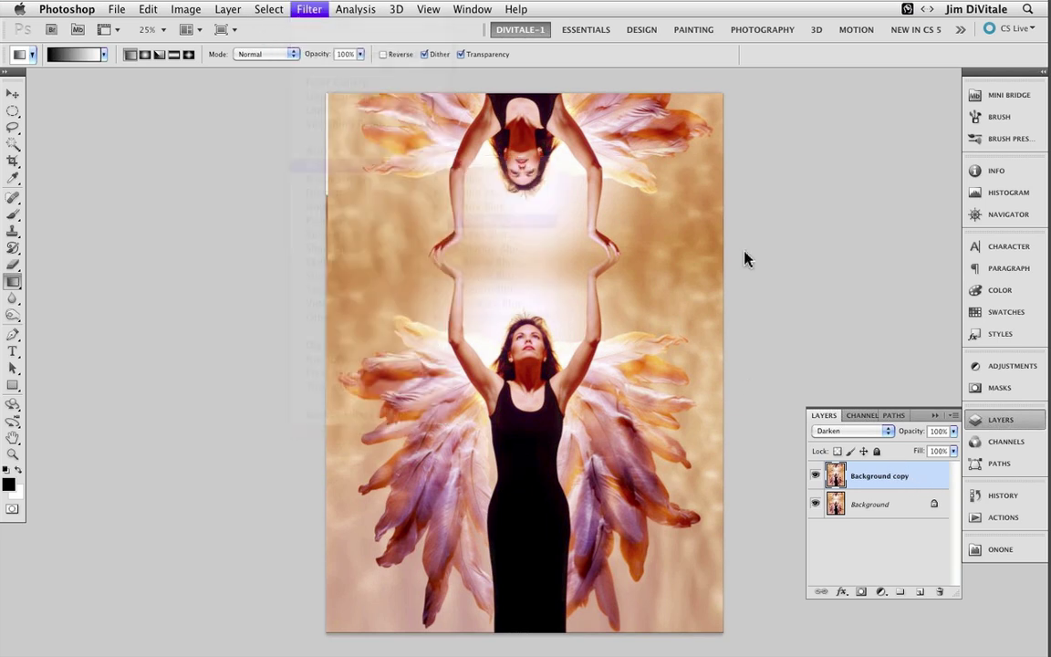
{"action": "left_click_drag", "start_coordinate": [710, 275], "coordinate": [771, 278]}
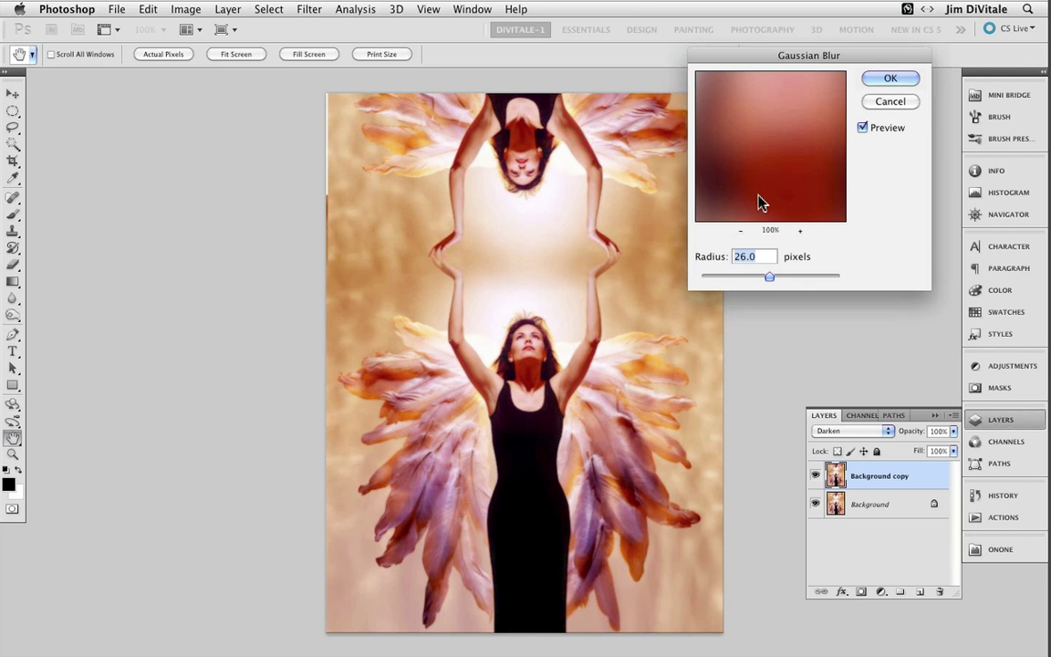
{"action": "mouse_move", "coordinate": [763, 205]}
{"action": "left_mouse_down"}
{"action": "mouse_move", "coordinate": [751, 200]}
{"action": "mouse_move", "coordinate": [757, 183]}
{"action": "left_mouse_up"}
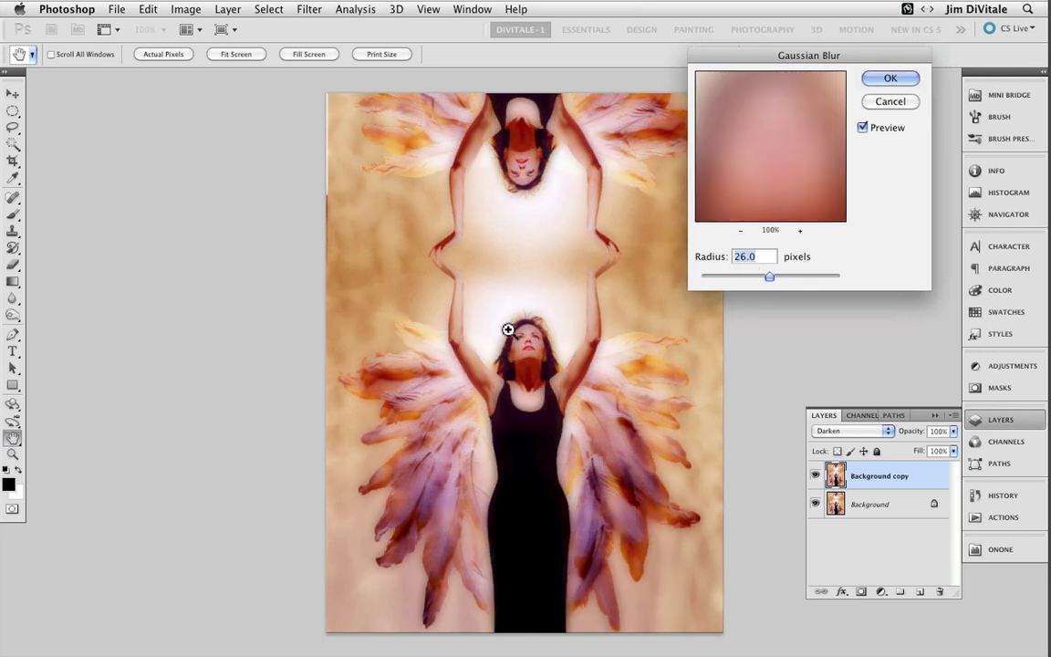
{"action": "left_click_drag", "start_coordinate": [525, 347], "coordinate": [515, 294]}
{"action": "left_click_drag", "start_coordinate": [769, 277], "coordinate": [734, 282]}
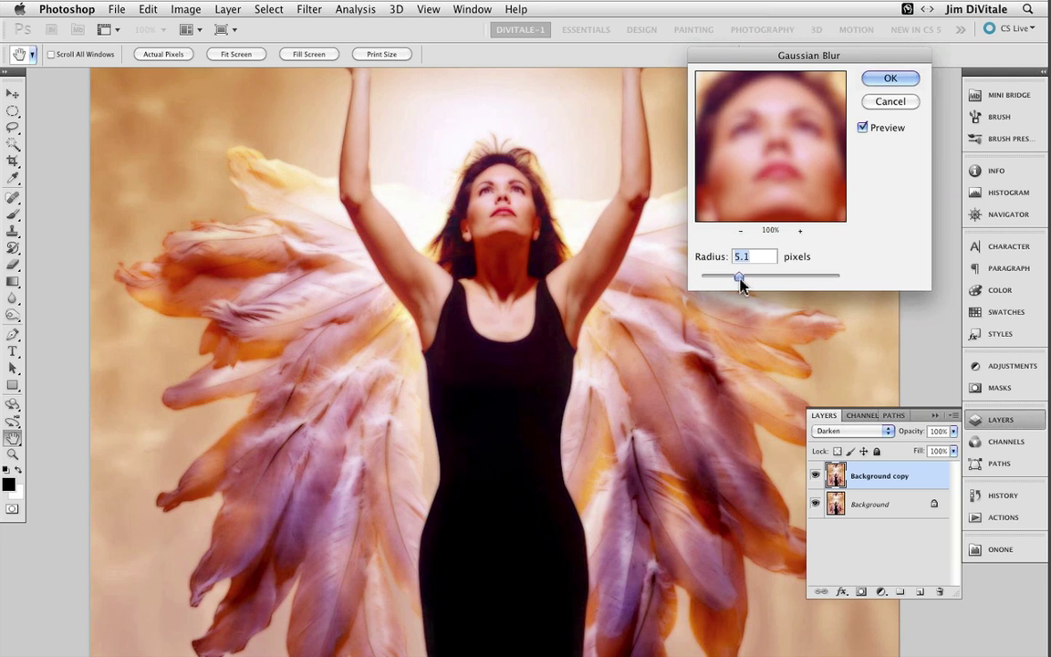
{"action": "left_click_drag", "start_coordinate": [740, 283], "coordinate": [743, 282]}
{"action": "key", "text": "Return"}
{"action": "key", "text": "g"}
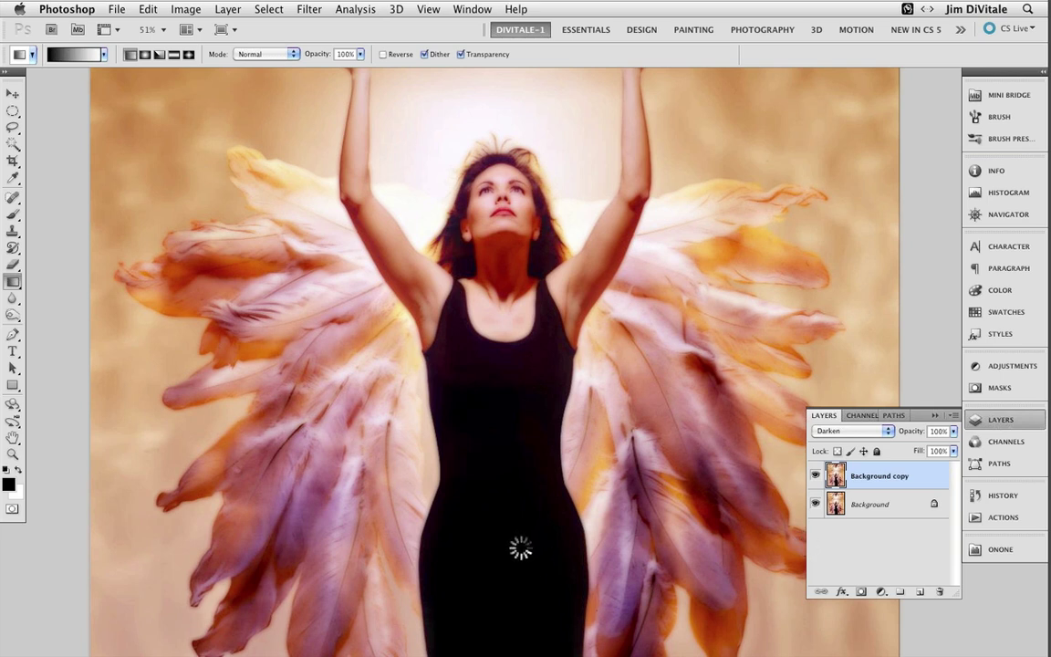
- Stamp a merged copy into Layer 1, set it to Color Dodge, and invert it
{"action": "key", "text": "super+shift+alt+n"}
{"action": "key", "text": "super+shift+alt+e"}
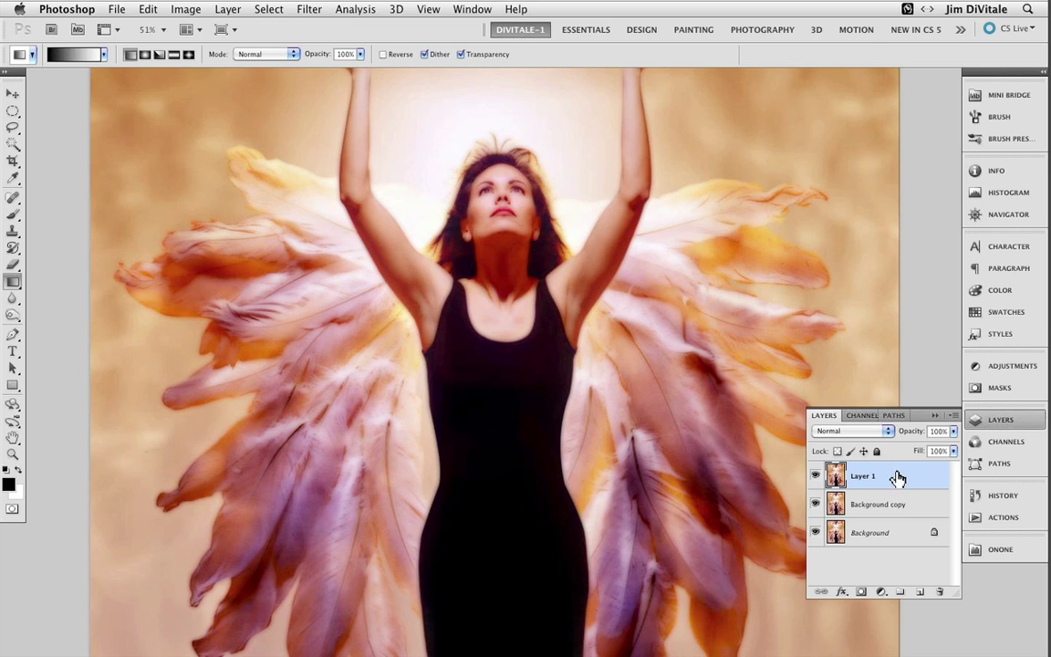
{"action": "left_click", "coordinate": [856, 433]}
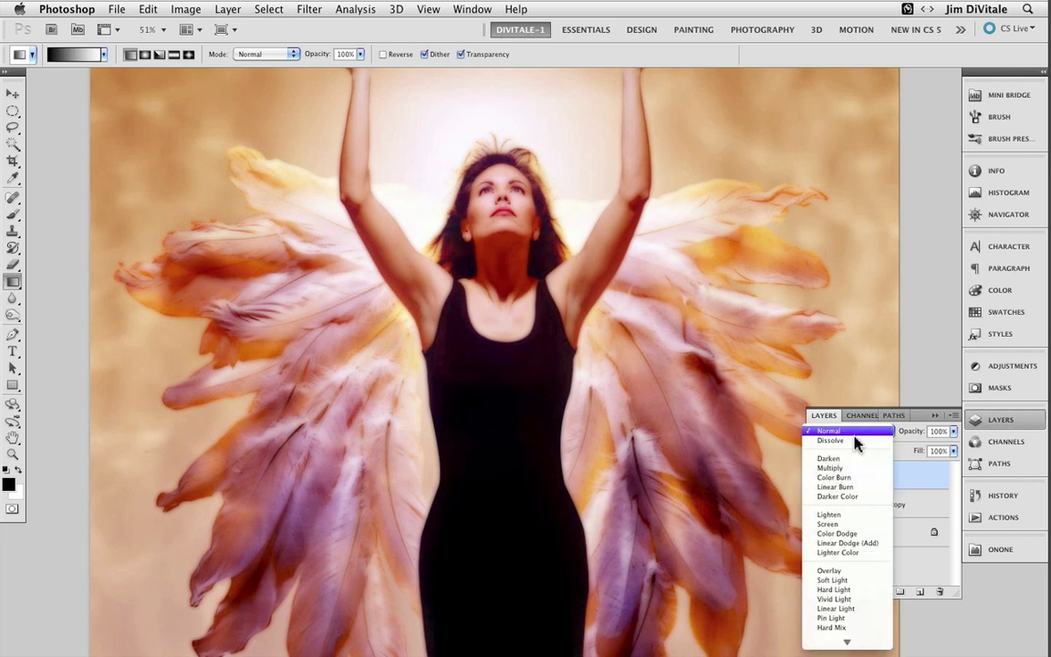
{"action": "left_click", "coordinate": [858, 535]}
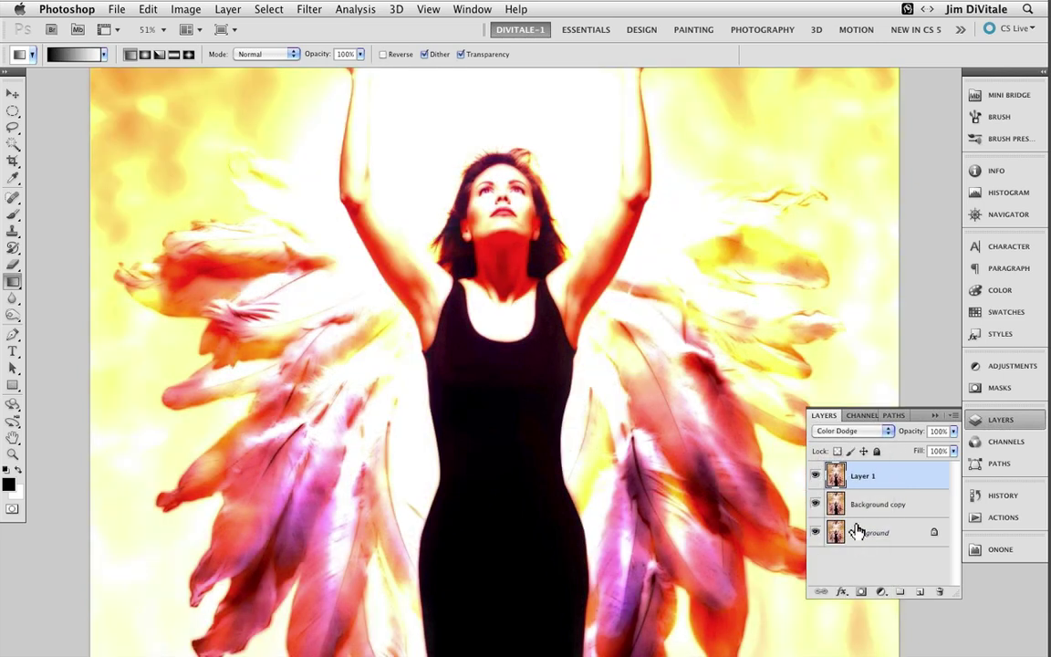
{"action": "left_click", "coordinate": [856, 432]}
{"action": "left_click", "coordinate": [850, 428]}
{"action": "key", "text": "super+i"}
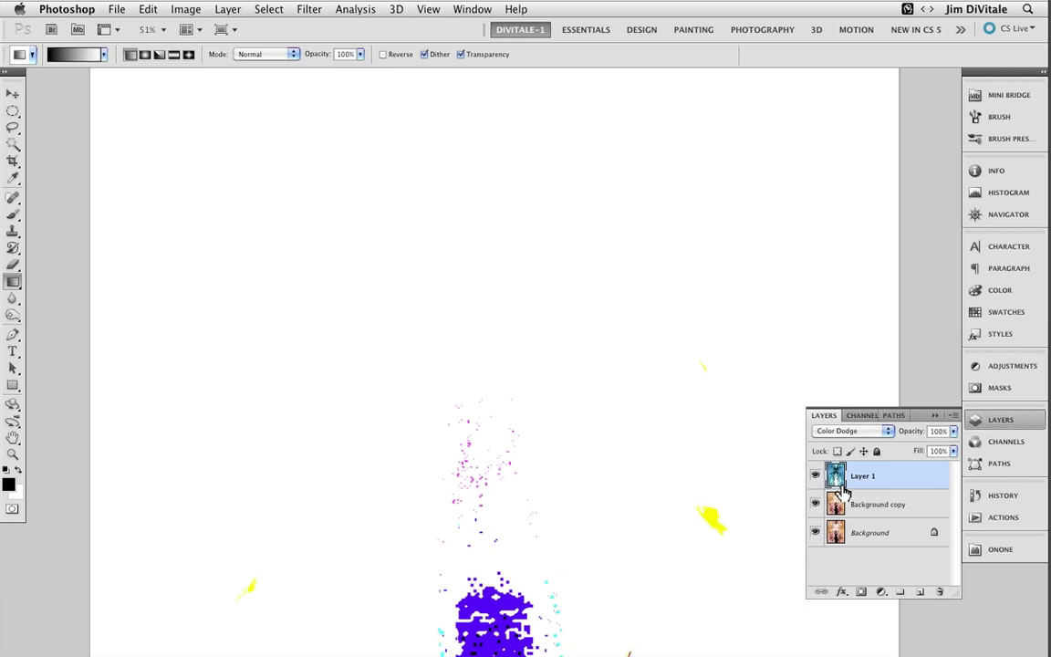
{"action": "key", "text": "v"}
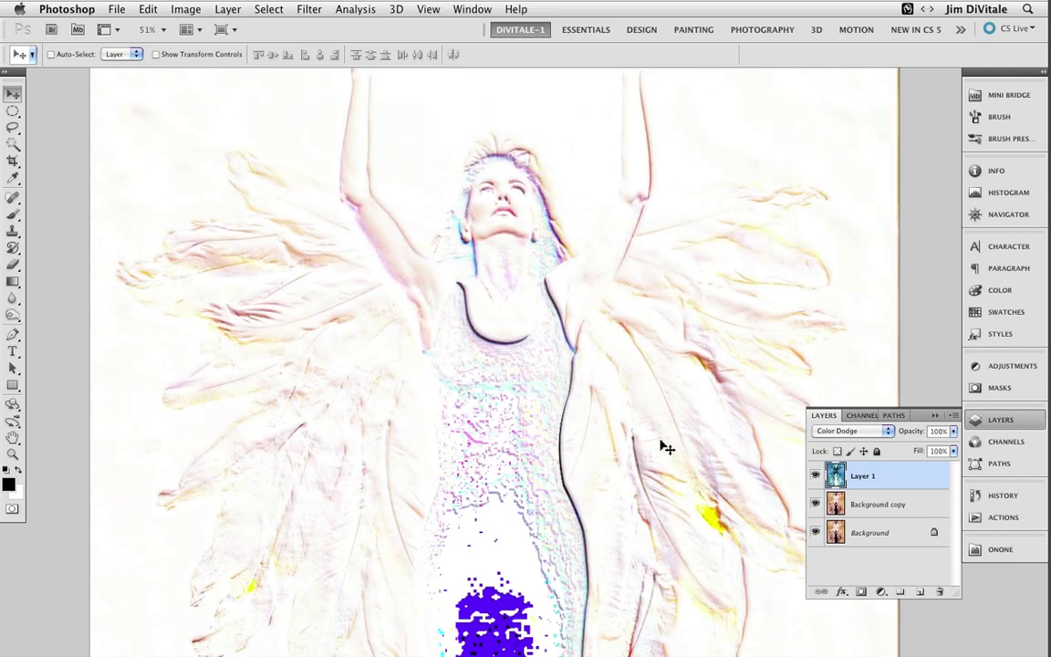
{"action": "key", "text": "super+minus"}
{"action": "key", "text": "super+minus"}
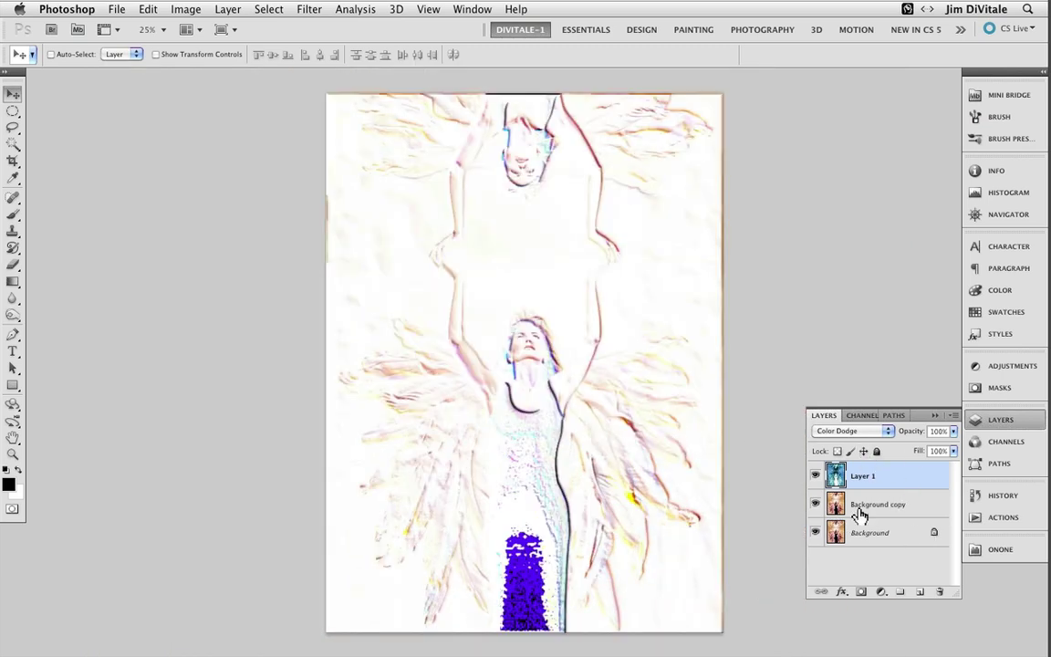
{"action": "left_click_drag", "start_coordinate": [874, 492], "coordinate": [878, 484]}
- Stamp visible layers into Layer 2, delete Layer 1, and compare Layer 2 against the Background
{"action": "key", "text": "super+alt+shift+e"}
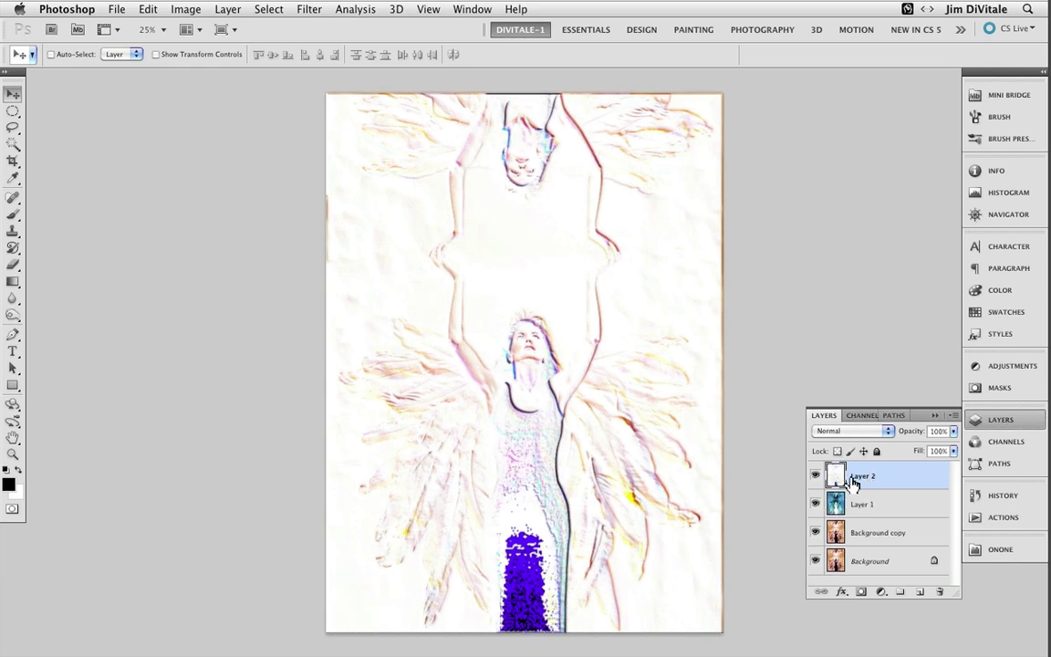
{"action": "left_click", "coordinate": [815, 561]}
{"action": "left_click", "coordinate": [815, 505]}
{"action": "left_click_drag", "start_coordinate": [878, 505], "coordinate": [940, 591]}
{"action": "left_click", "coordinate": [815, 475]}
{"action": "left_click", "coordinate": [815, 475]}
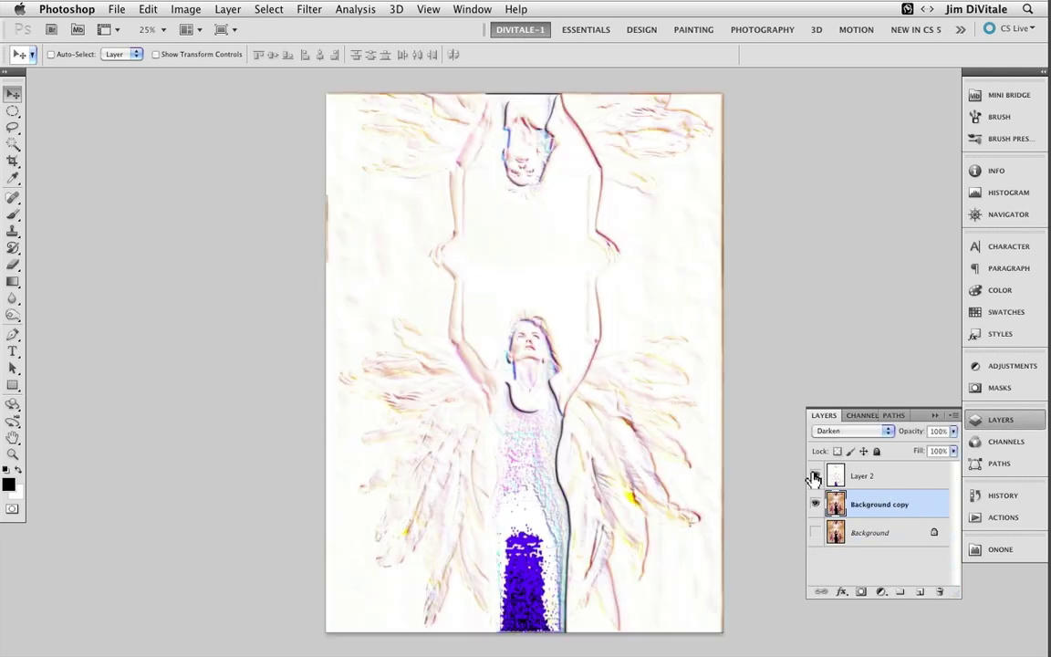
{"action": "left_click", "coordinate": [815, 476]}
{"action": "left_click", "coordinate": [815, 532]}
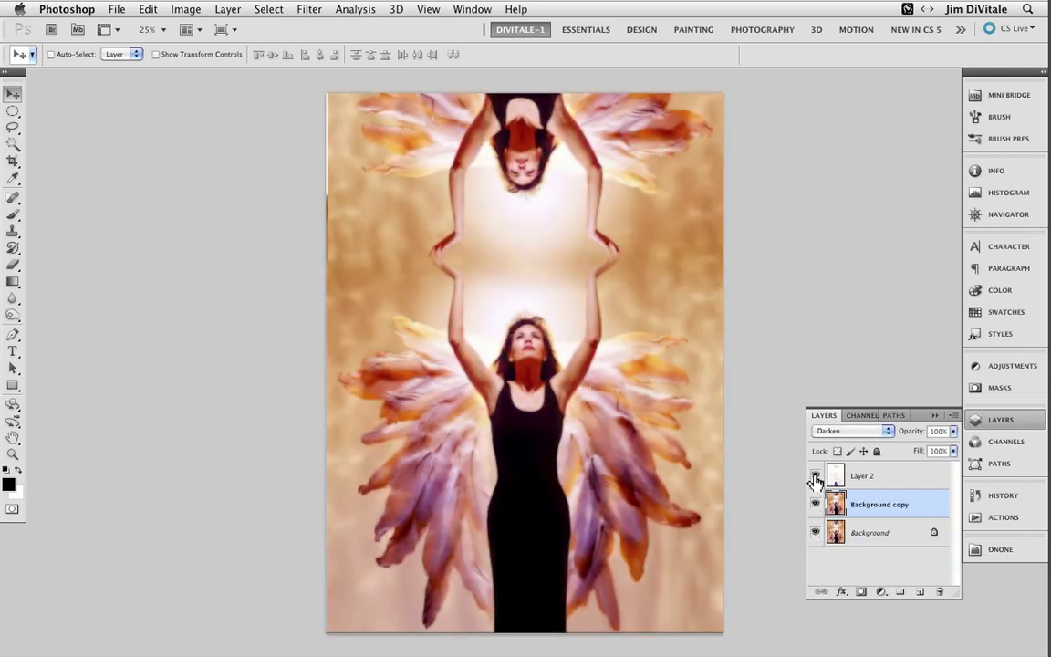
{"action": "left_click", "coordinate": [815, 476]}
{"action": "left_click", "coordinate": [815, 476]}
{"action": "left_click", "coordinate": [815, 475]}
{"action": "left_click", "coordinate": [862, 475]}
- Keep Layer 2 in Normal mode and apply Levels with black 165 and white 238
{"action": "left_click", "coordinate": [858, 432]}
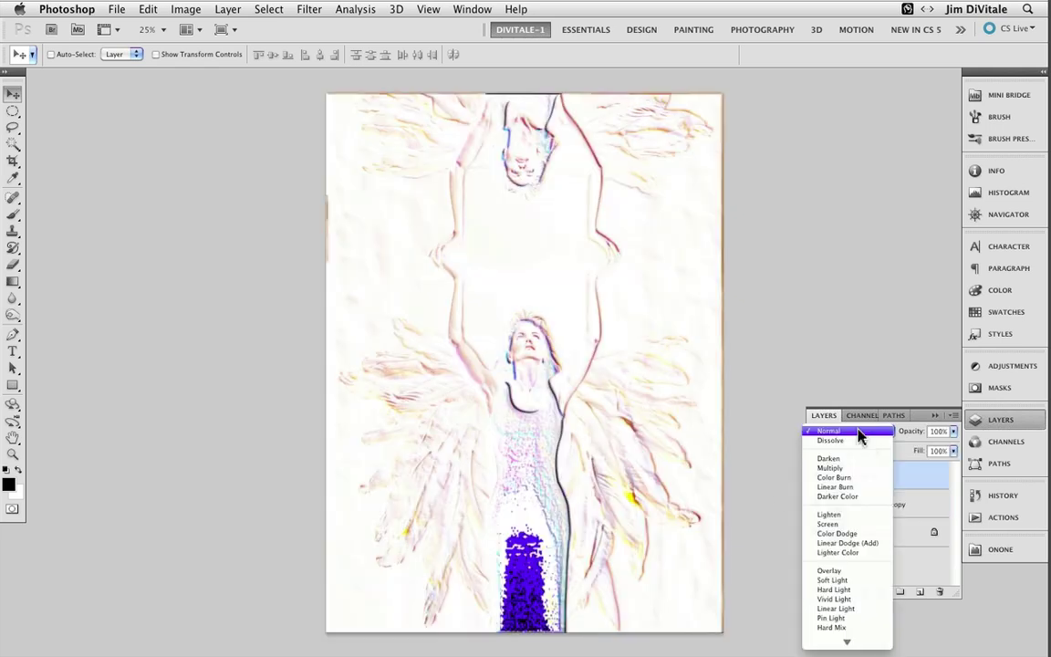
{"action": "left_click", "coordinate": [859, 458]}
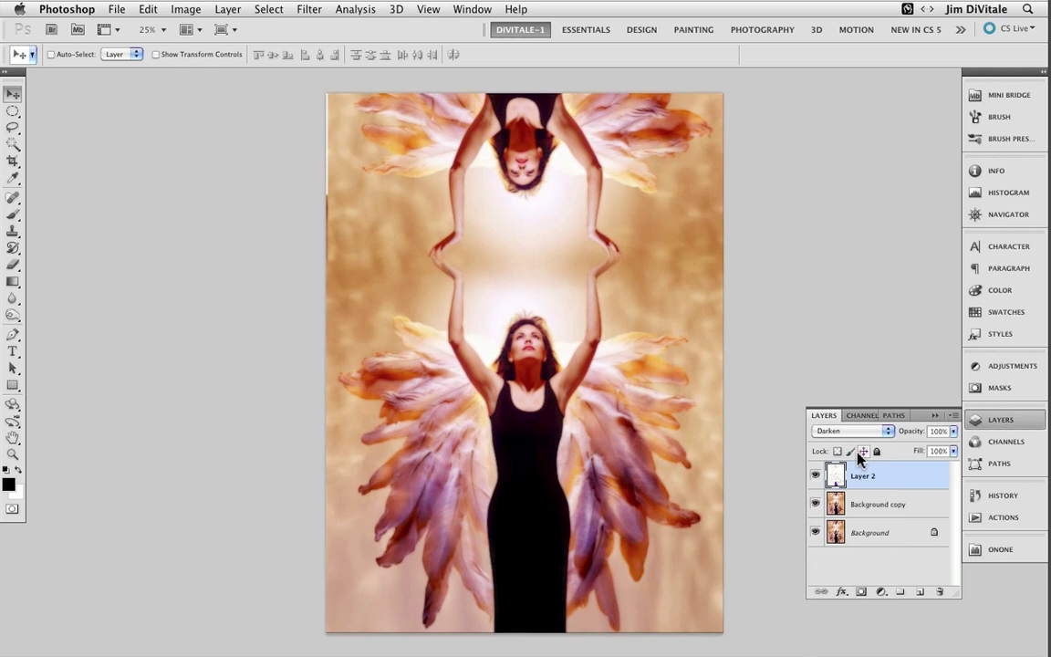
{"action": "left_click", "coordinate": [849, 431]}
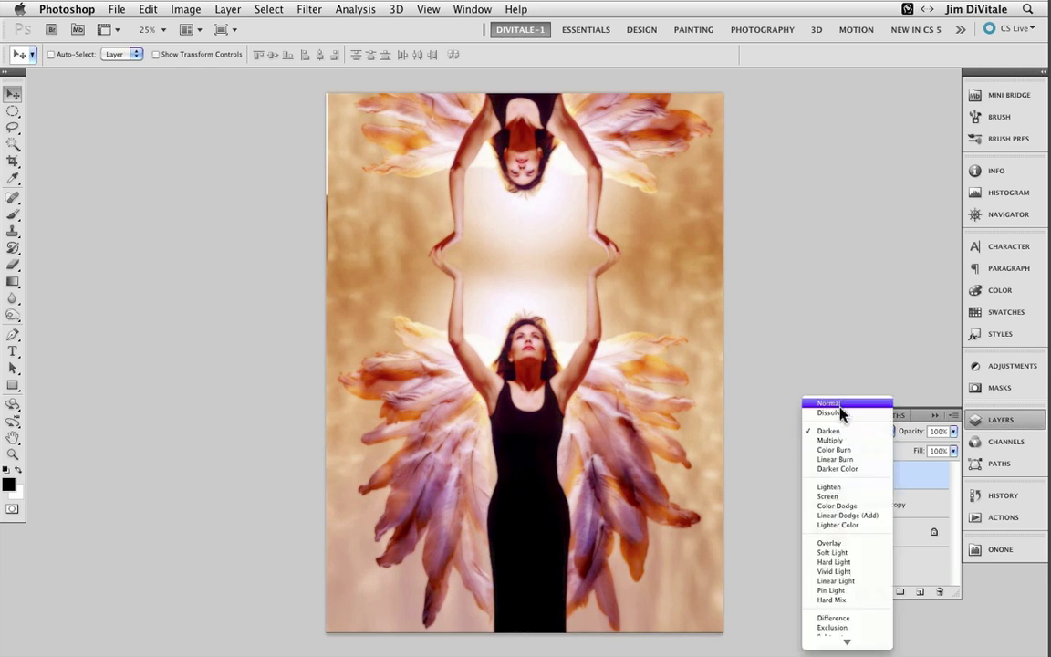
{"action": "left_click", "coordinate": [840, 404]}
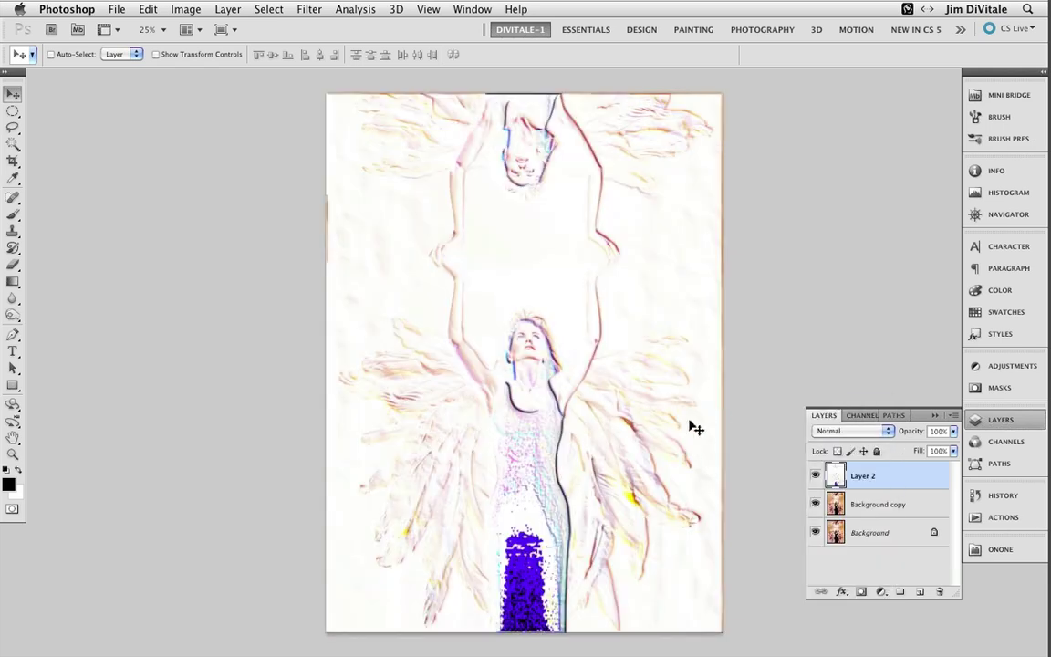
{"action": "key", "text": "super+l"}
{"action": "left_click_drag", "start_coordinate": [651, 295], "coordinate": [770, 297]}
{"action": "left_click_drag", "start_coordinate": [834, 295], "coordinate": [822, 298]}
{"action": "key", "text": "Return"}
- Set Layer 2 to Multiply and zoom in to compare it on and off
{"action": "key", "text": "v"}
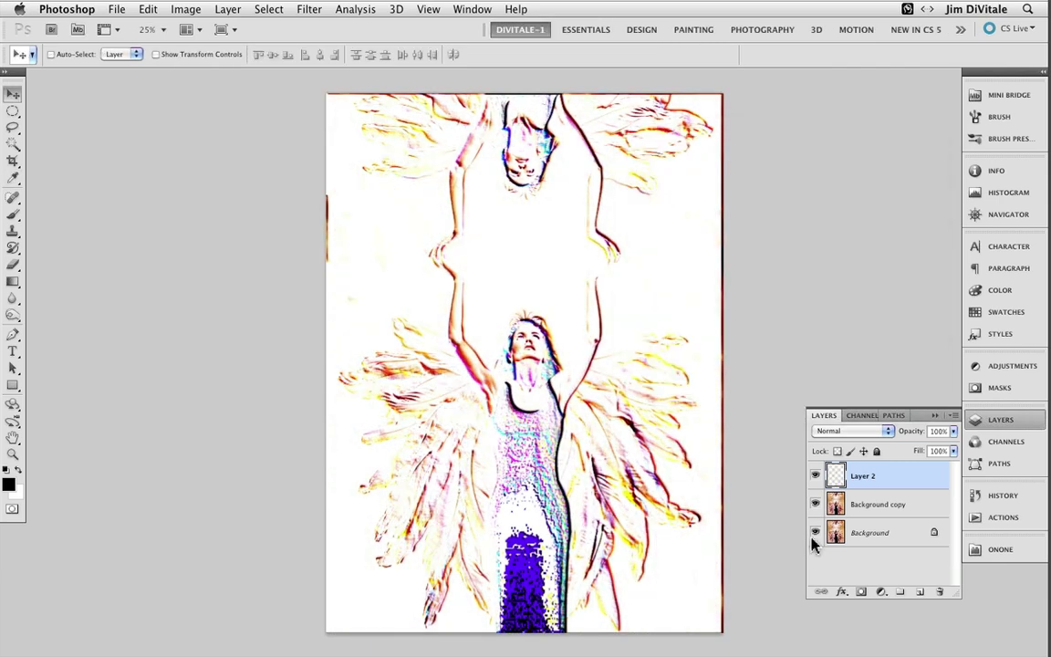
{"action": "left_click", "coordinate": [815, 476]}
{"action": "left_click", "coordinate": [815, 475]}
{"action": "left_click", "coordinate": [857, 431]}
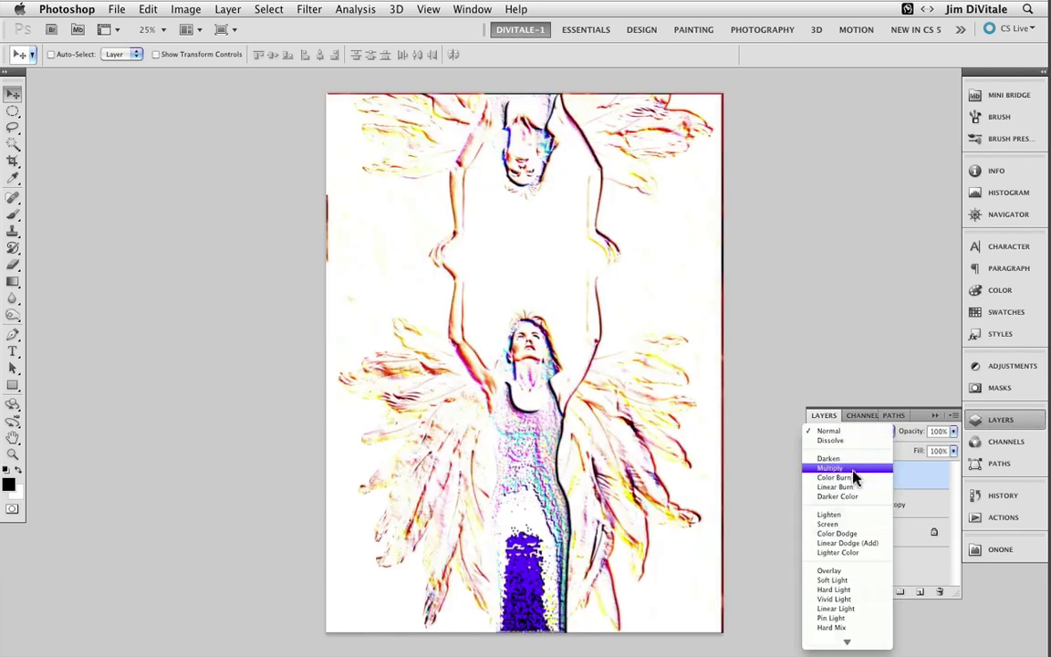
{"action": "left_click", "coordinate": [844, 469]}
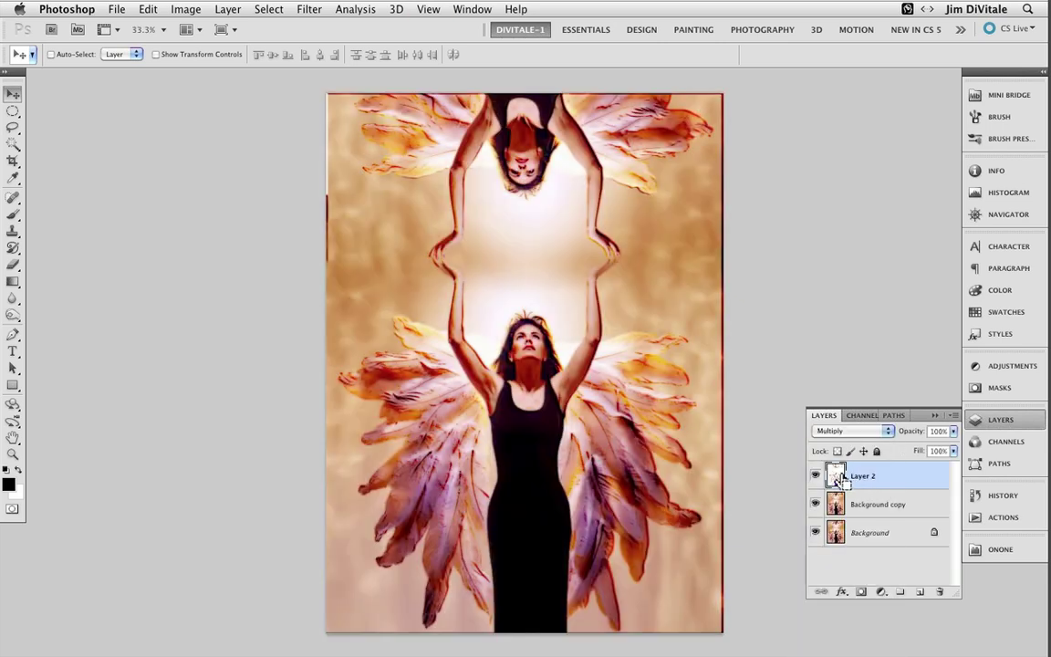
{"action": "key", "text": "super+plus"}
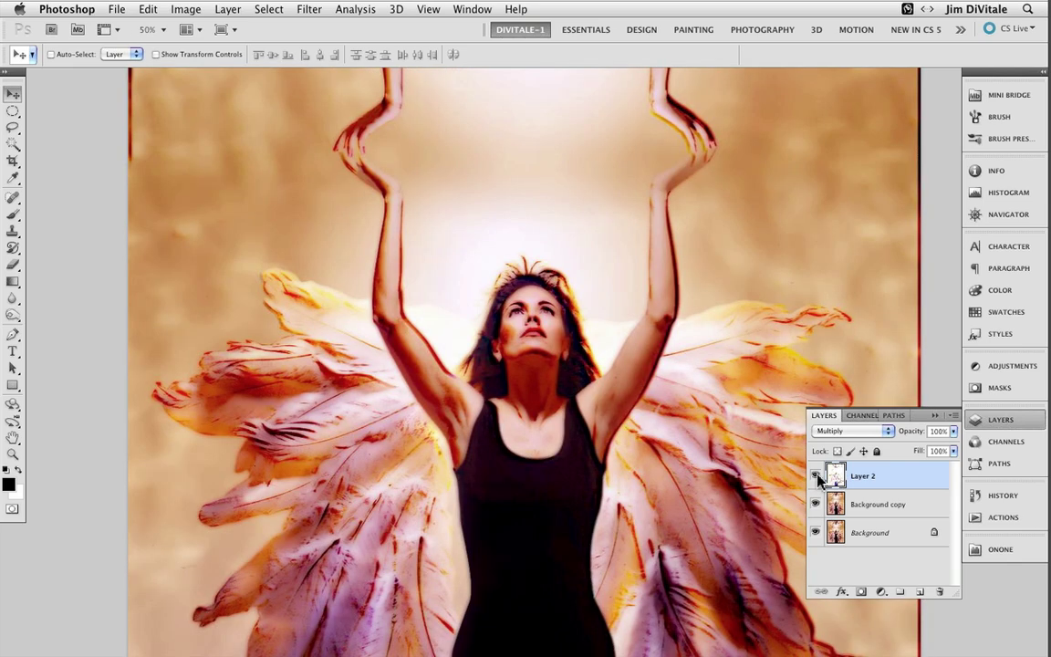
{"action": "key", "text": "super+plus"}
{"action": "left_click", "coordinate": [816, 476]}
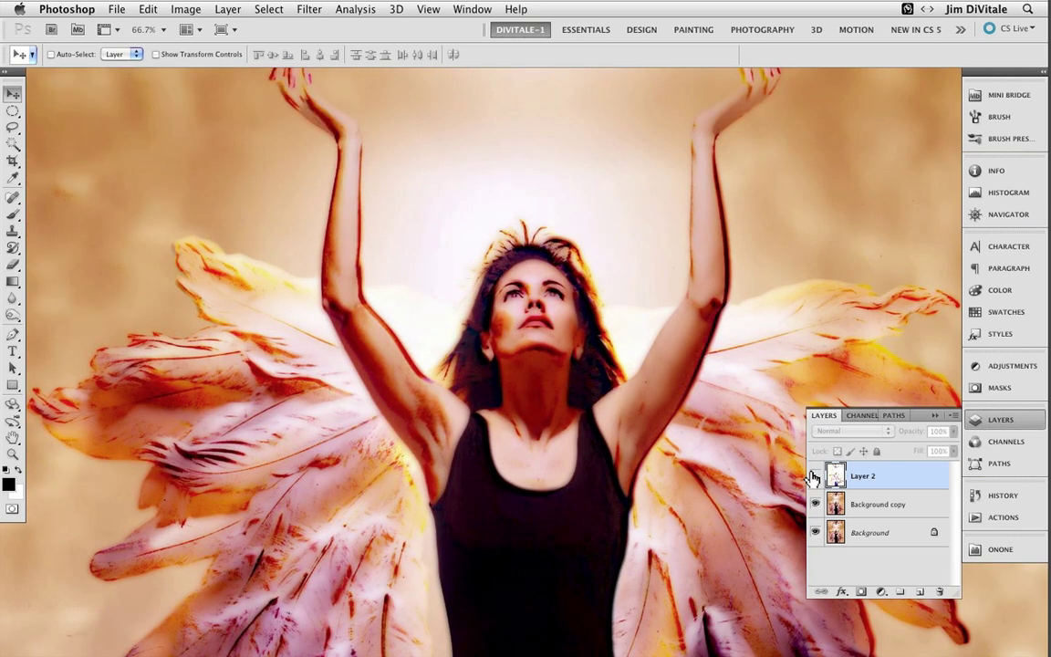
{"action": "left_click", "coordinate": [814, 476]}
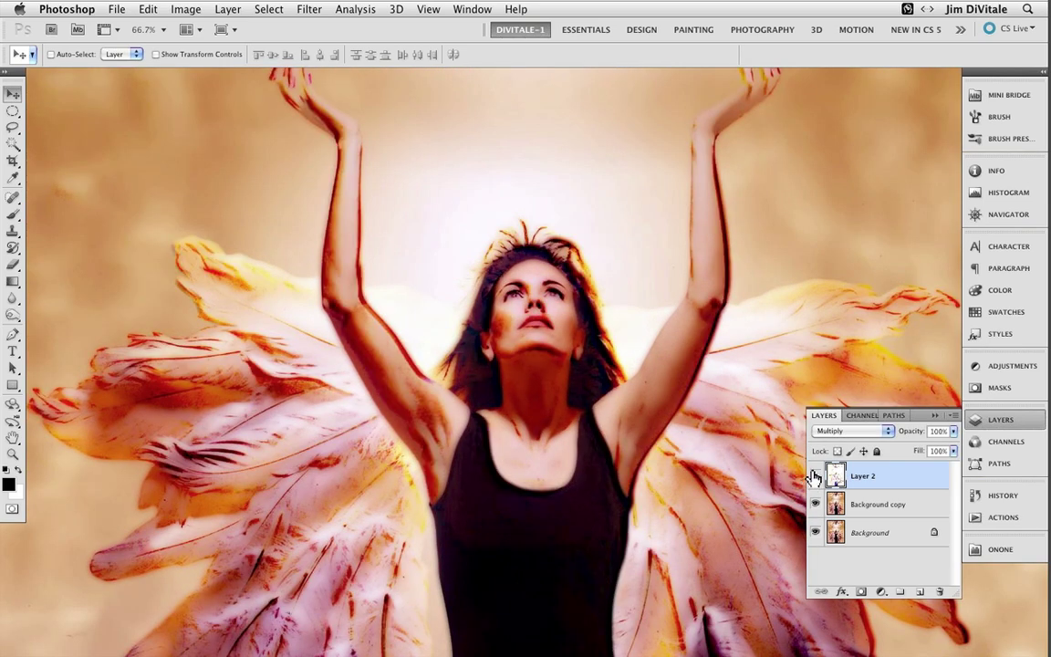
{"action": "left_click", "coordinate": [815, 475]}
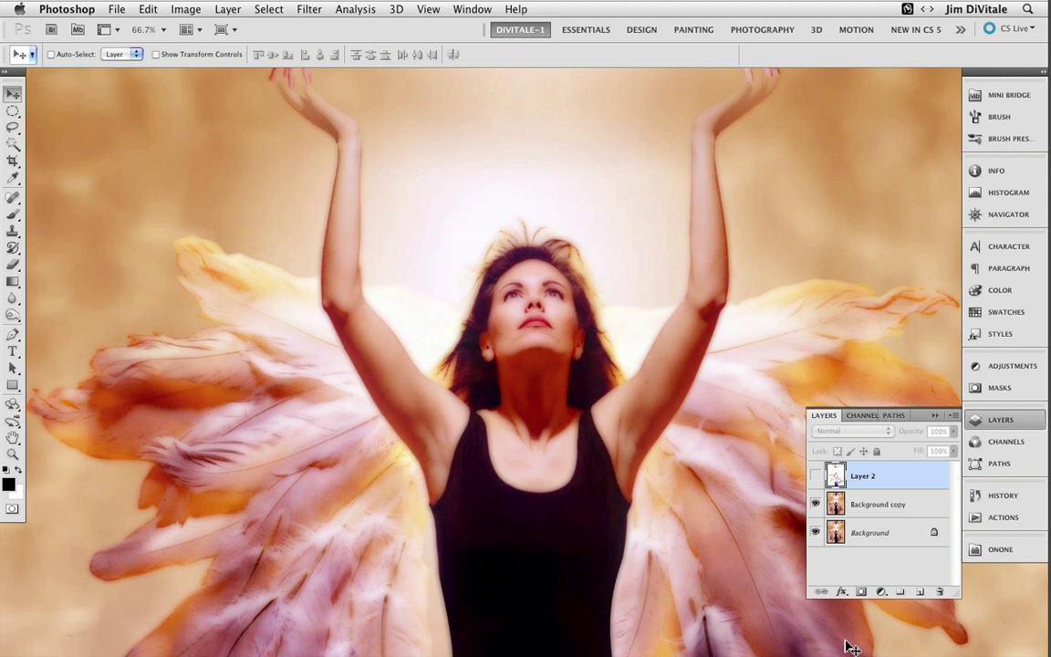
{"action": "left_click", "coordinate": [815, 475]}
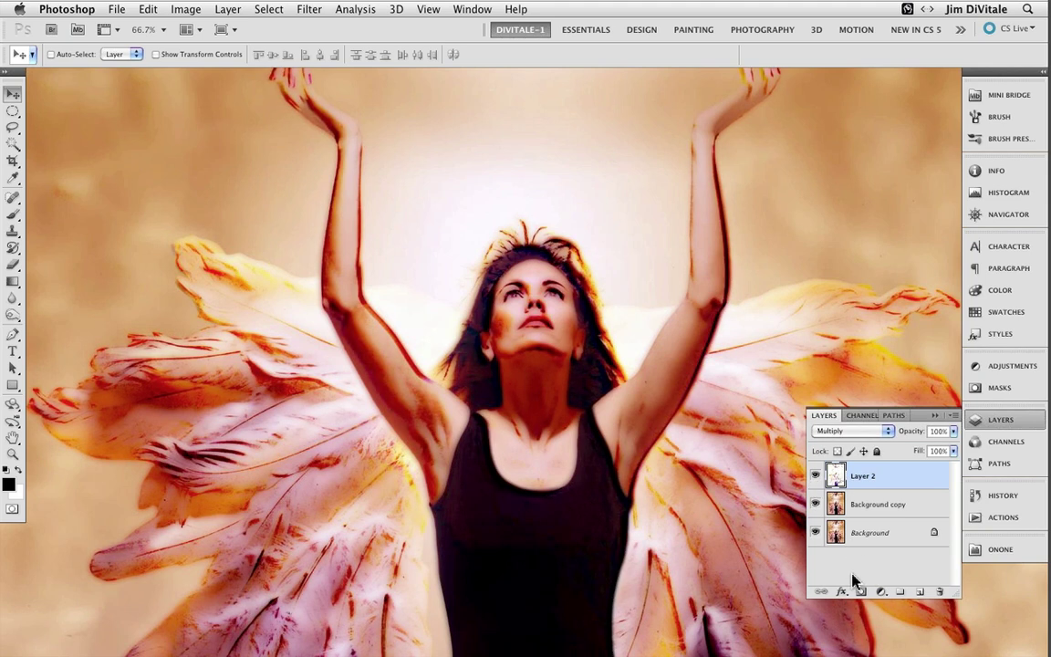
- Add a white layer mask to Layer 2, pick the Brush, then flatten the image into one Background layer
{"action": "left_click", "coordinate": [861, 594]}
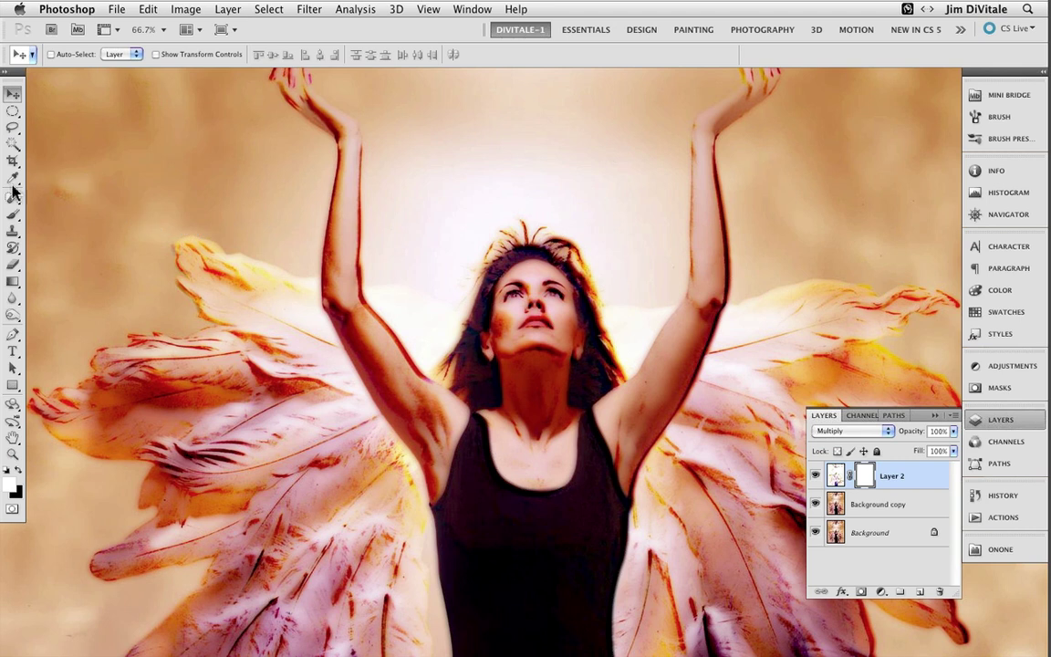
{"action": "left_click", "coordinate": [13, 213]}
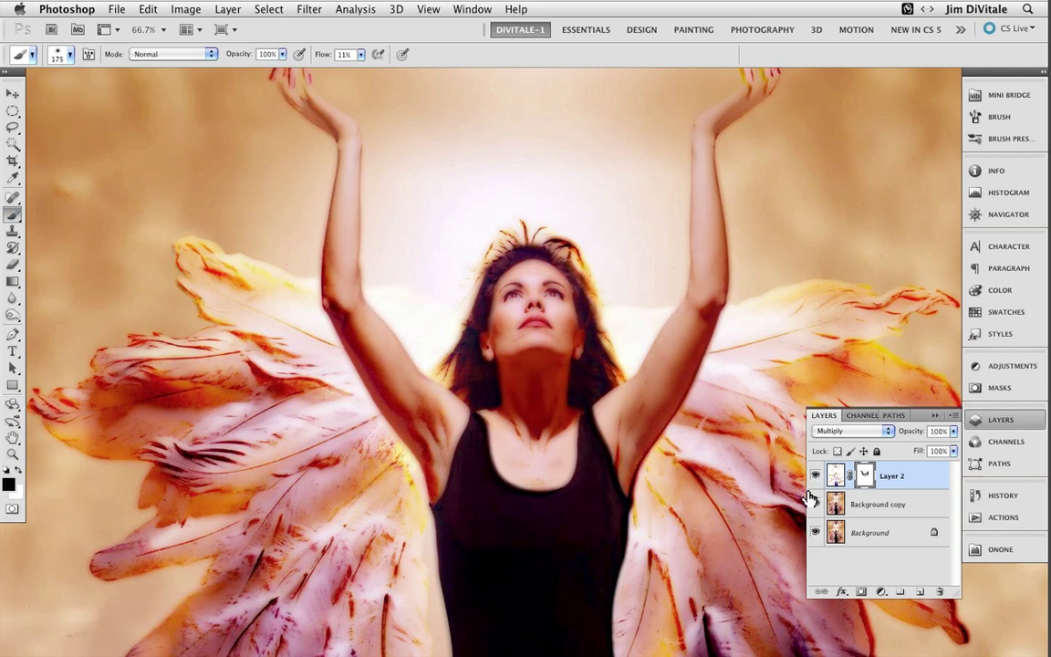
{"action": "key", "text": "super+minus"}
{"action": "key", "text": "super+minus"}
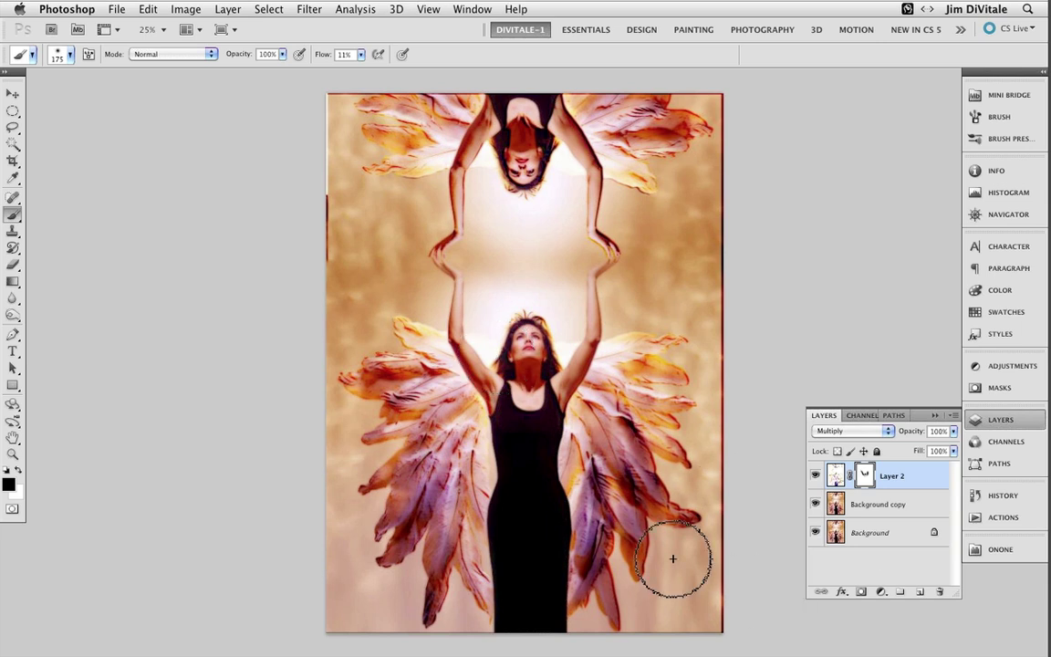
{"action": "left_click", "coordinate": [954, 415]}
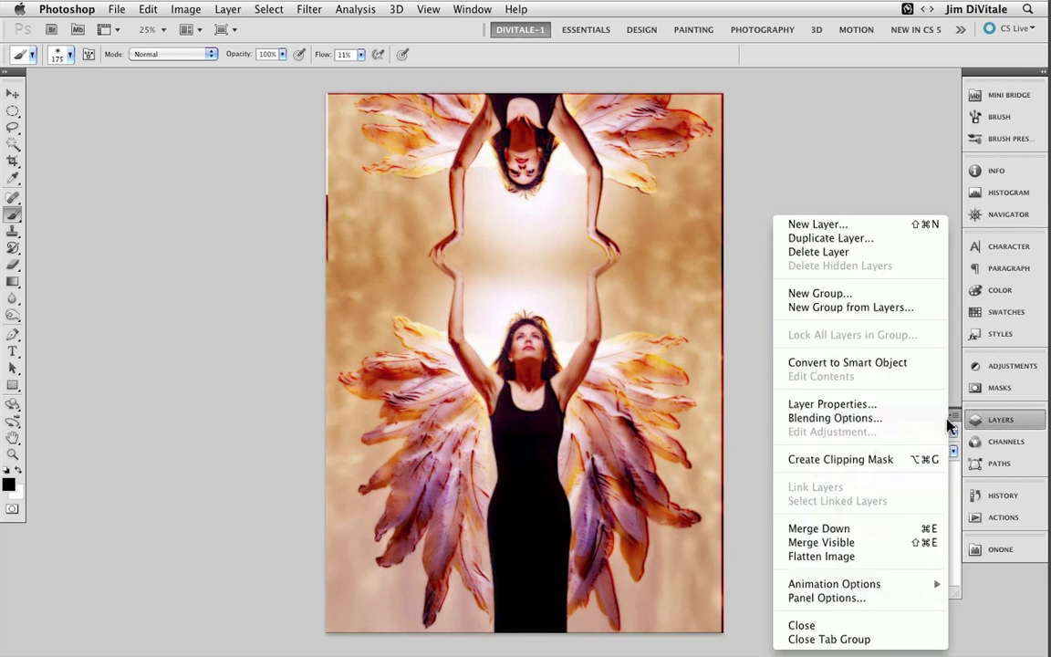
{"action": "left_click", "coordinate": [873, 557]}
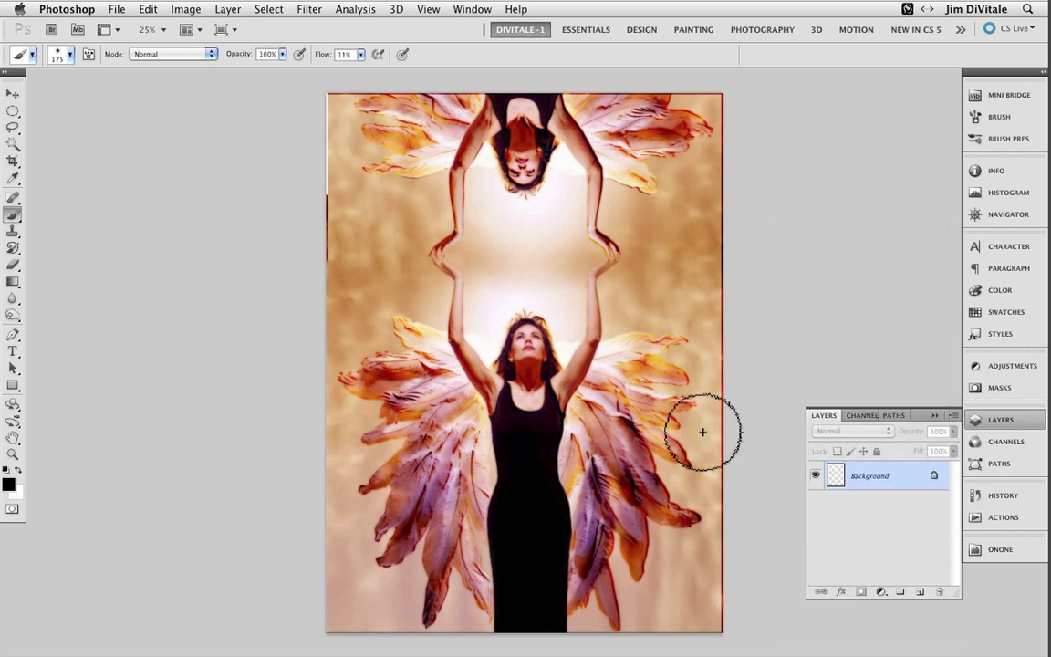
- Launch onOne FocalPoint 2 on the flattened ANGEL WOMAN.jpg from the onOne panel
{"action": "left_click", "coordinate": [986, 556]}
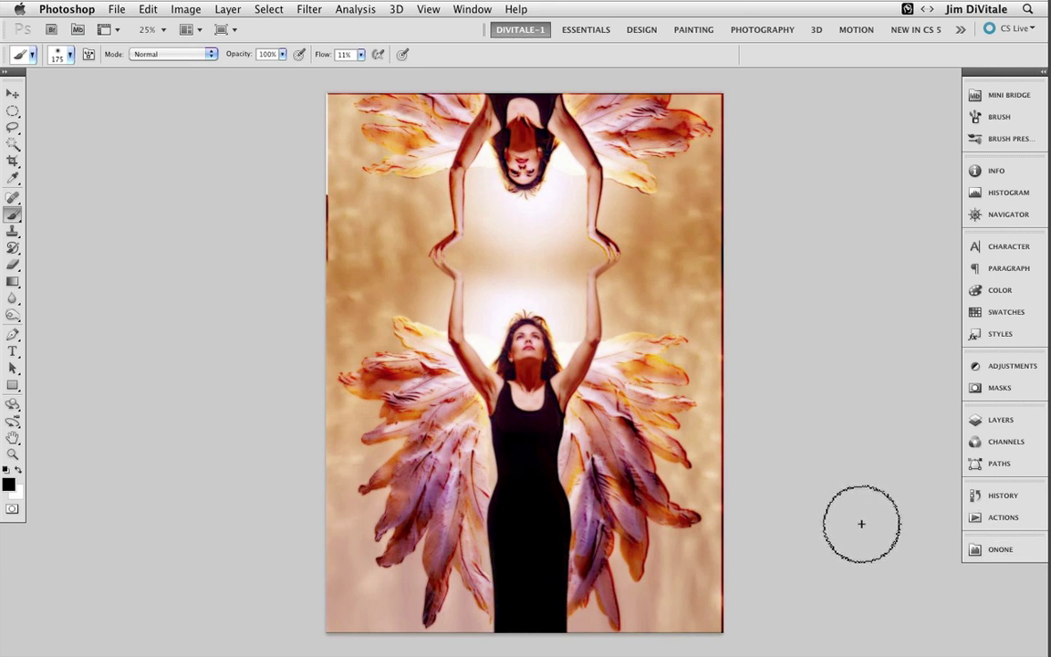
{"action": "left_click", "coordinate": [998, 549]}
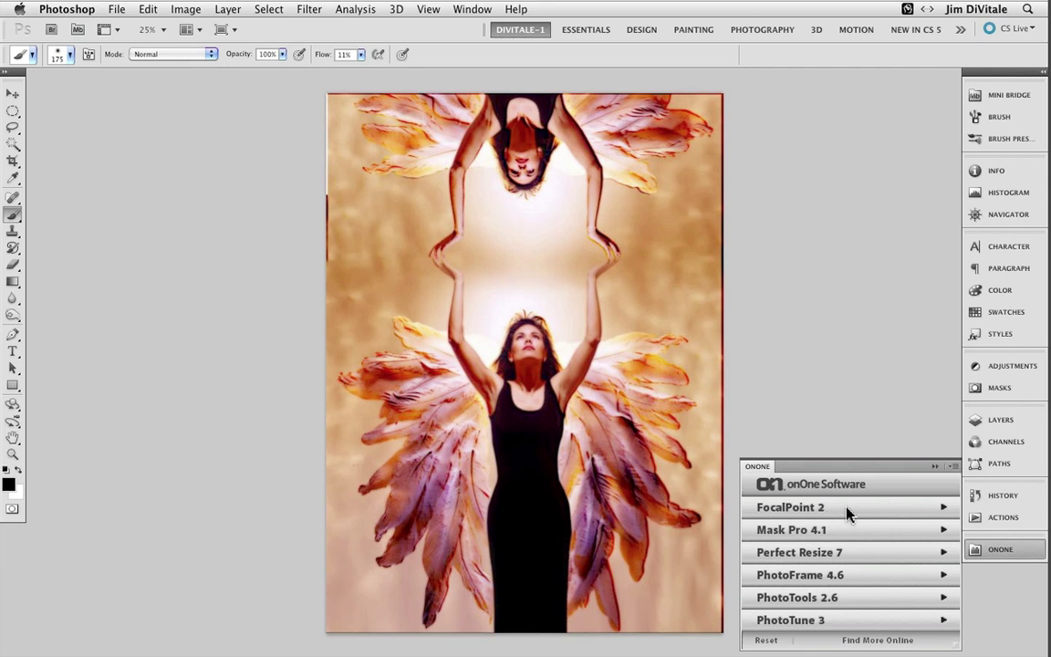
{"action": "left_click", "coordinate": [847, 511]}
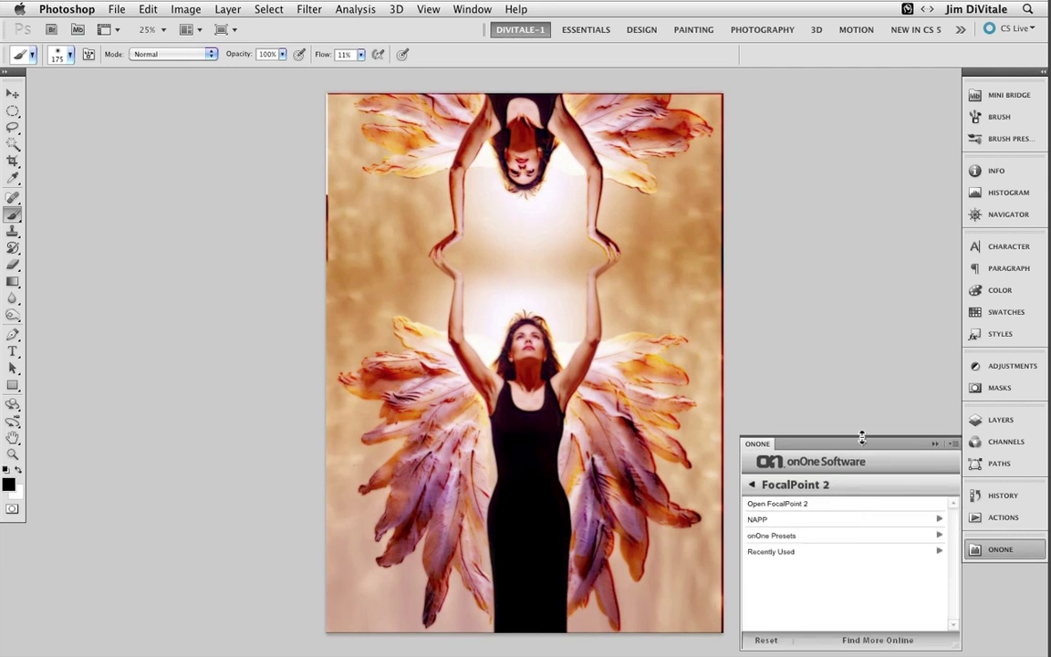
{"action": "left_click", "coordinate": [790, 506]}
- Reshape the FocusBug and move its sharp centre from the face down to the chest
{"action": "left_click_drag", "start_coordinate": [493, 336], "coordinate": [493, 360]}
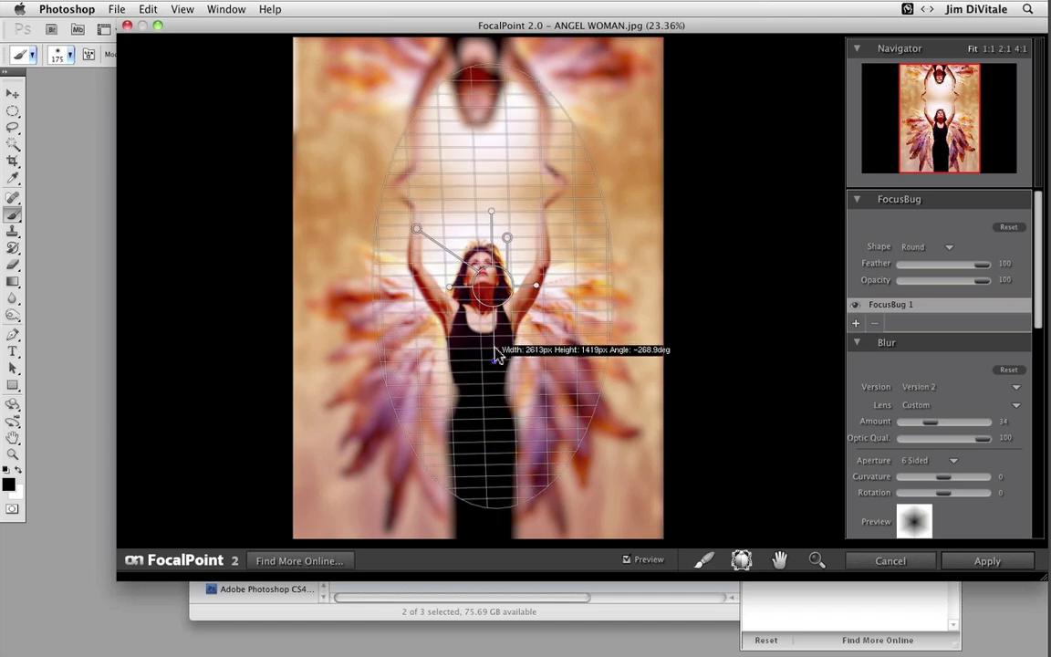
{"action": "left_click_drag", "start_coordinate": [481, 306], "coordinate": [456, 294]}
{"action": "mouse_move", "coordinate": [467, 352]}
{"action": "left_mouse_down"}
{"action": "mouse_move", "coordinate": [469, 365]}
{"action": "mouse_move", "coordinate": [469, 352]}
{"action": "left_mouse_up"}
{"action": "left_click_drag", "start_coordinate": [477, 262], "coordinate": [481, 349]}
{"action": "left_click_drag", "start_coordinate": [480, 402], "coordinate": [480, 403]}
{"action": "left_click_drag", "start_coordinate": [525, 337], "coordinate": [527, 334]}
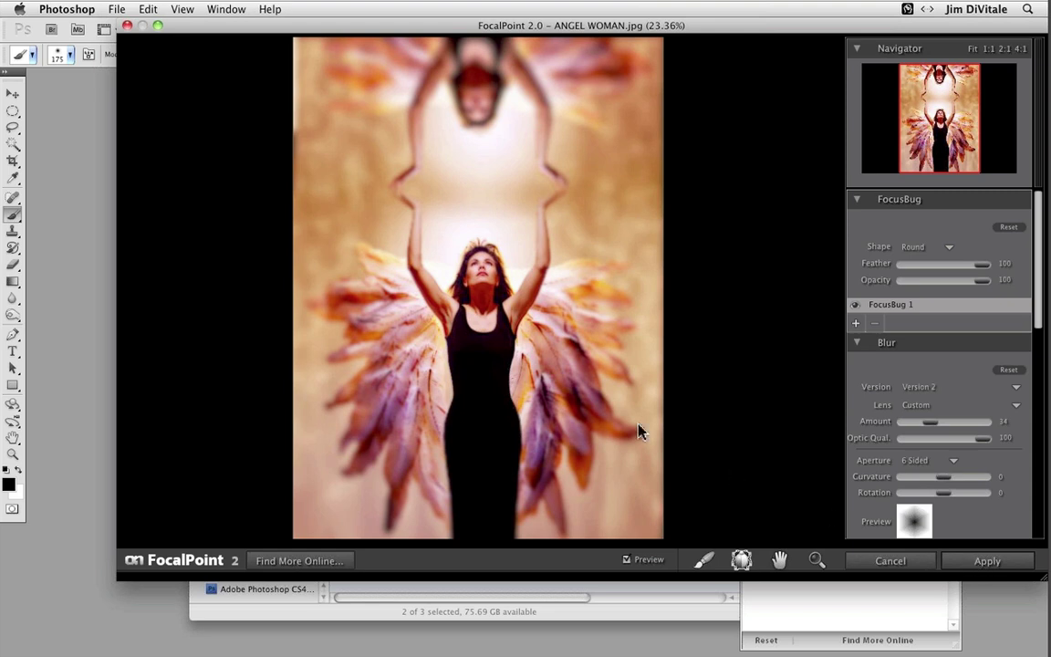
{"action": "left_click_drag", "start_coordinate": [476, 375], "coordinate": [480, 399]}
- Set blur amount 57, curvature 23 and rotation 29, and apply the blur back to Photoshop
{"action": "mouse_move", "coordinate": [940, 424]}
{"action": "left_mouse_down"}
{"action": "mouse_move", "coordinate": [991, 436]}
{"action": "mouse_move", "coordinate": [951, 426]}
{"action": "left_mouse_up"}
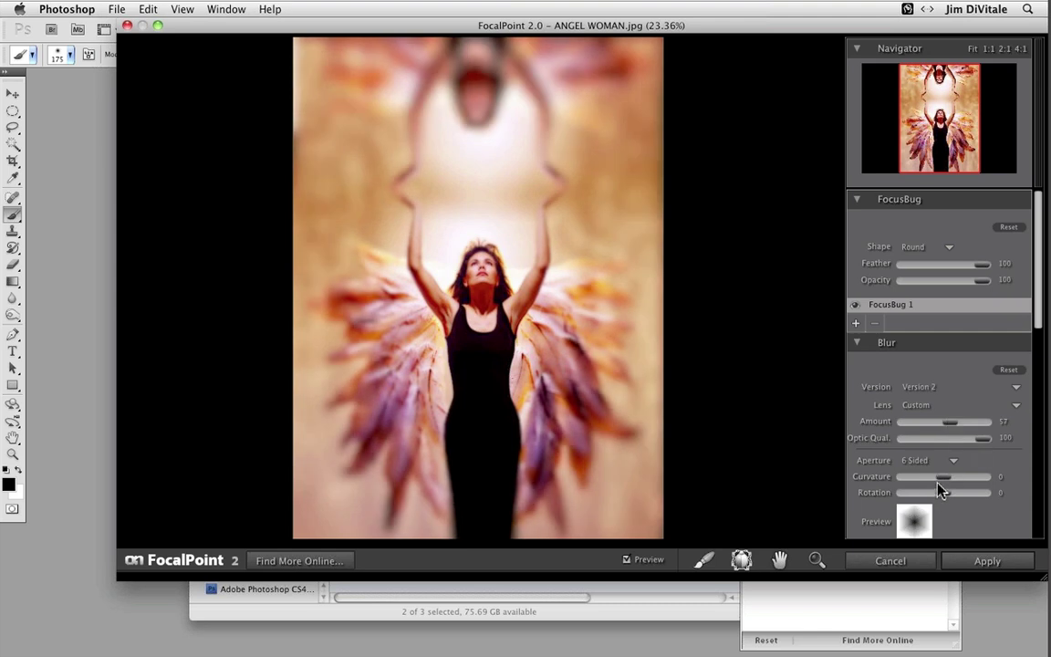
{"action": "mouse_move", "coordinate": [945, 476]}
{"action": "left_mouse_down"}
{"action": "mouse_move", "coordinate": [954, 477]}
{"action": "mouse_move", "coordinate": [951, 493]}
{"action": "left_mouse_up"}
{"action": "scroll", "coordinate": [1033, 415], "scroll_direction": "down", "scroll_amount": 6}
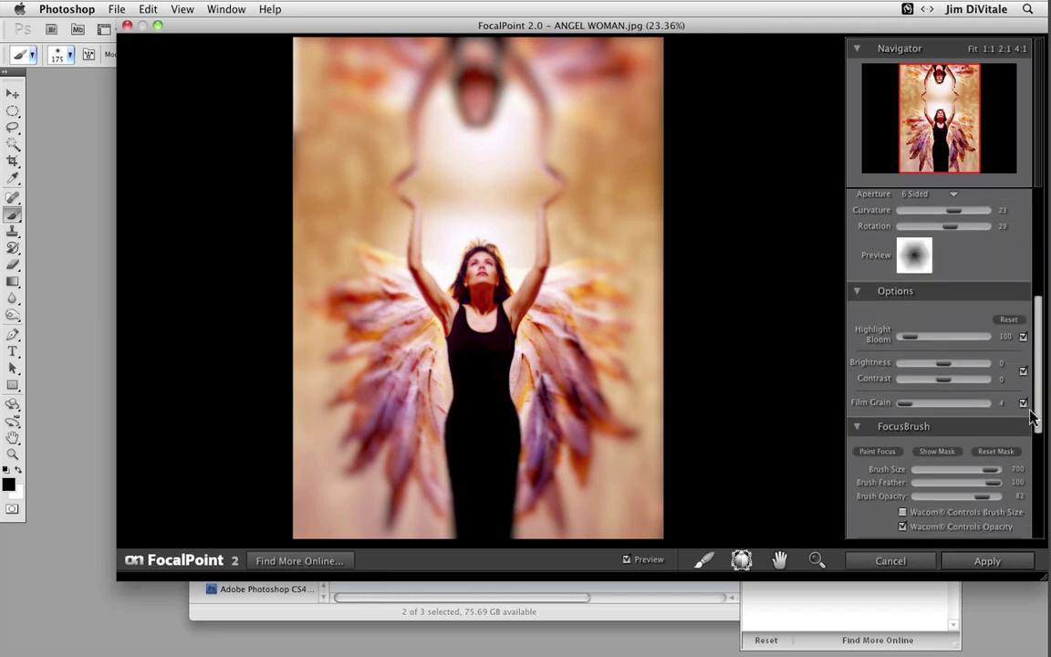
{"action": "scroll", "coordinate": [1033, 416], "scroll_direction": "down", "scroll_amount": 4}
{"action": "scroll", "coordinate": [1036, 418], "scroll_direction": "up", "scroll_amount": 4}
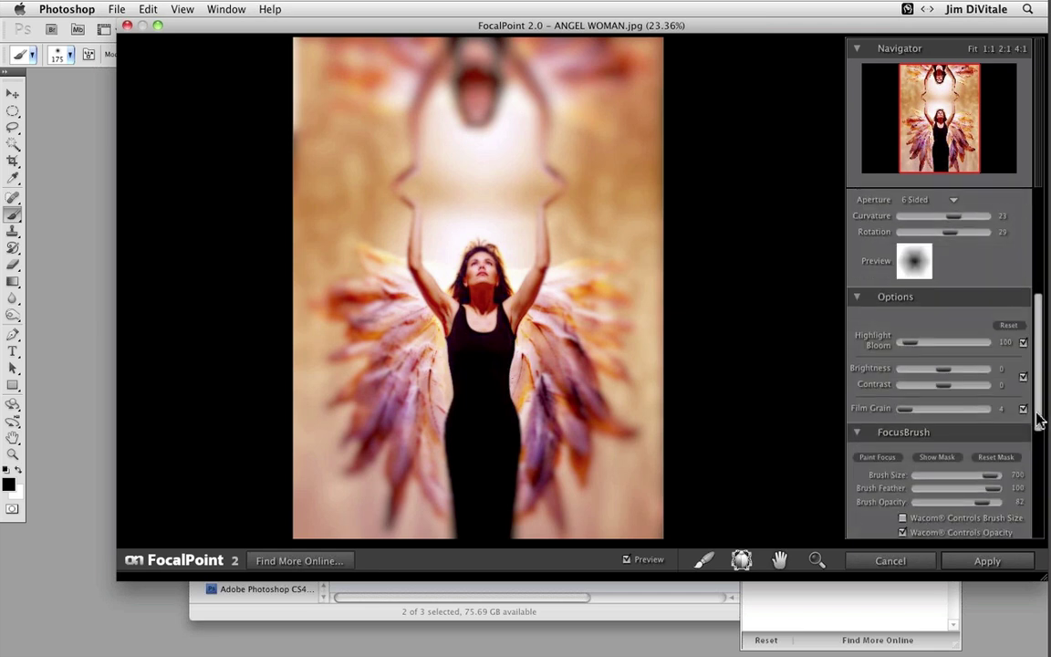
{"action": "scroll", "coordinate": [1038, 420], "scroll_direction": "down", "scroll_amount": 1}
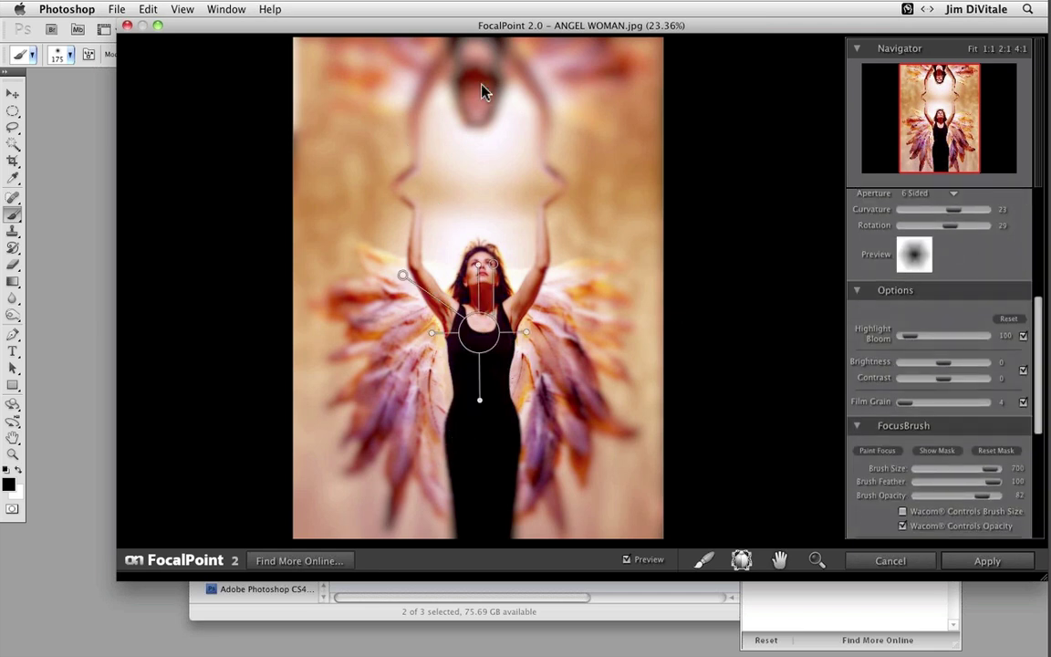
{"action": "left_click", "coordinate": [987, 561]}
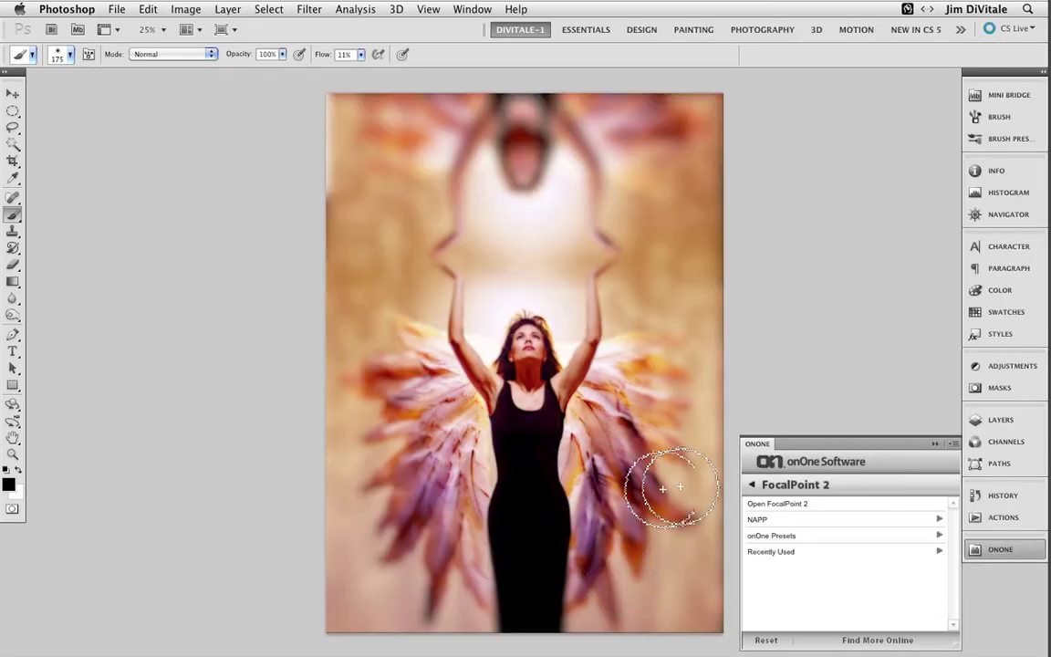
- Launch PhotoFrame 4.6 Pro on the blurred ANGEL WOMAN.jpg from the onOne panel
{"action": "left_click", "coordinate": [753, 485]}
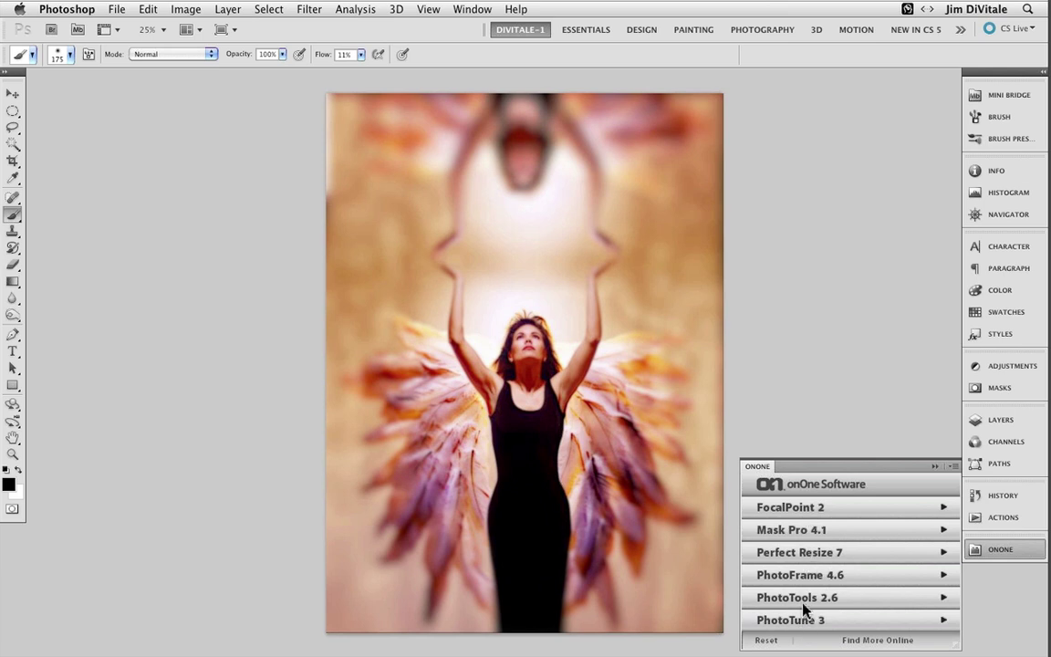
{"action": "left_click", "coordinate": [803, 576]}
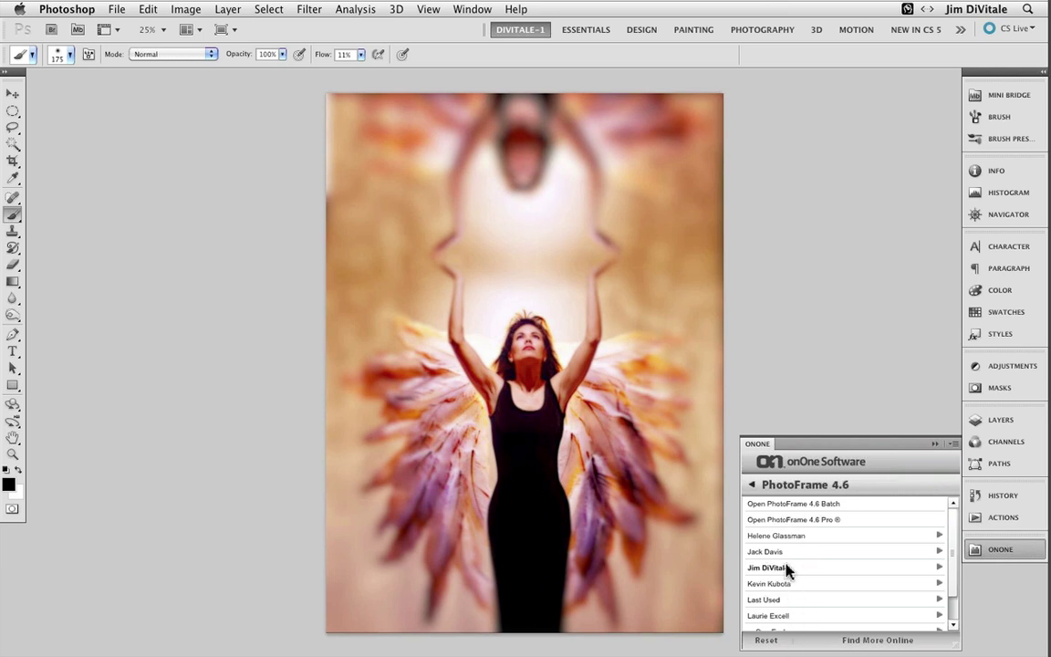
{"action": "left_click", "coordinate": [802, 519]}
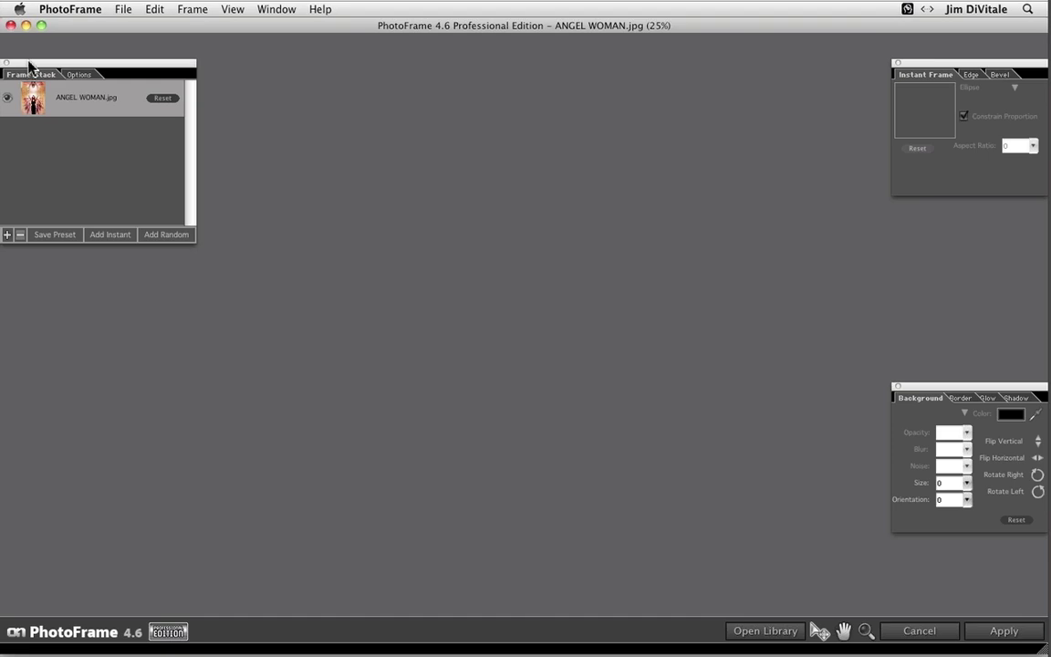
- Apply the artist's preset 09, framing the angel with camera_19, camera_09 and brush_08 borders
{"action": "key", "text": "super+l"}
{"action": "left_click", "coordinate": [68, 41]}
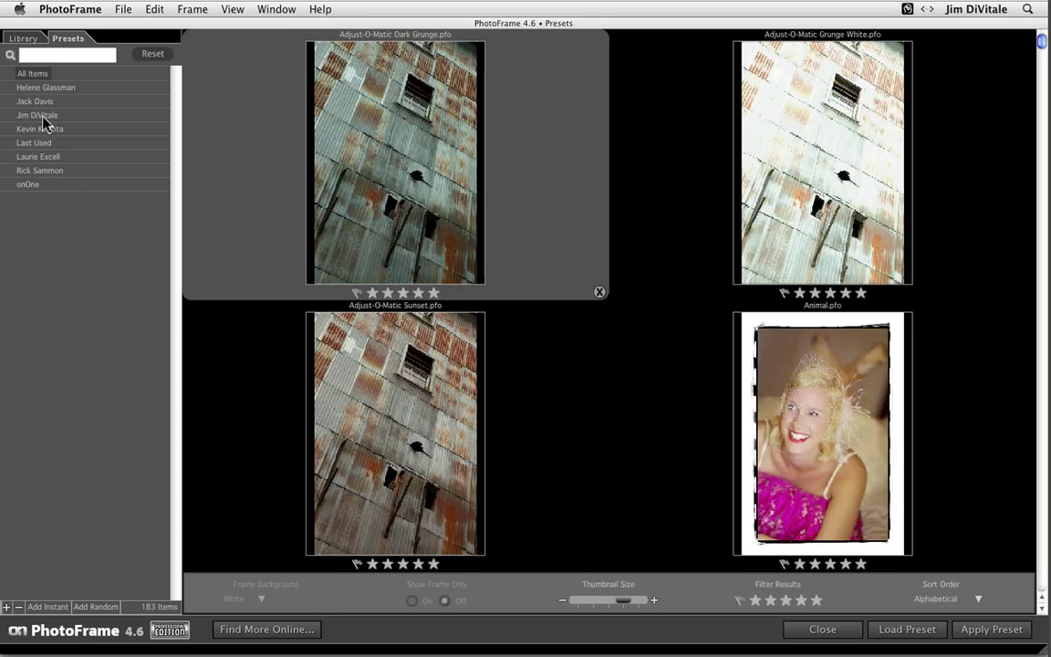
{"action": "left_click", "coordinate": [40, 117]}
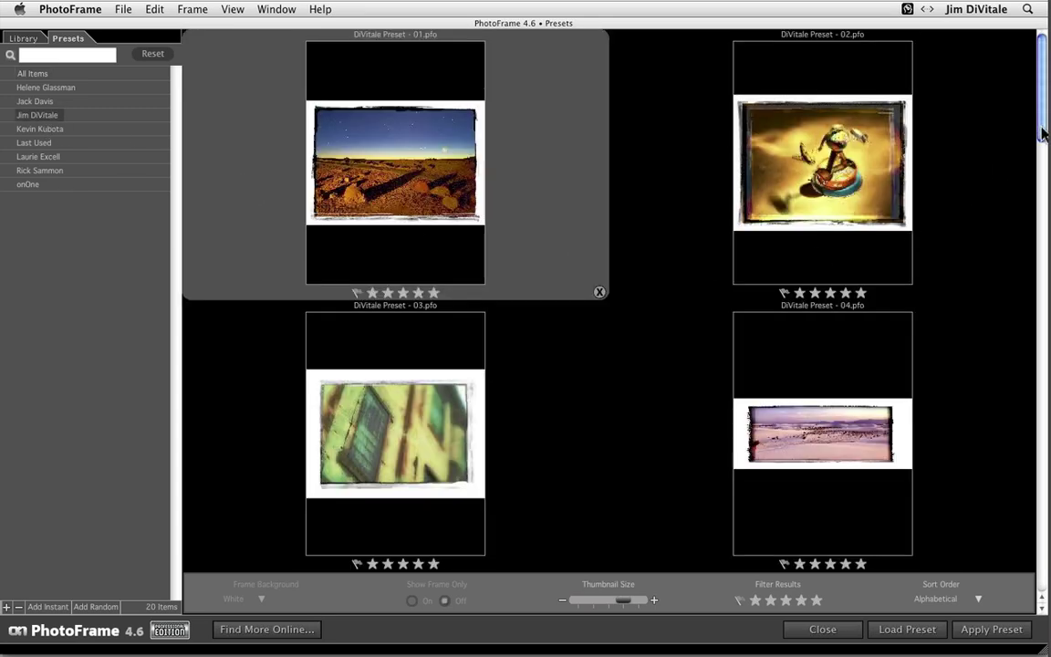
{"action": "left_click_drag", "start_coordinate": [1043, 134], "coordinate": [1043, 217]}
{"action": "scroll", "coordinate": [1042, 222], "scroll_direction": "down", "scroll_amount": 5}
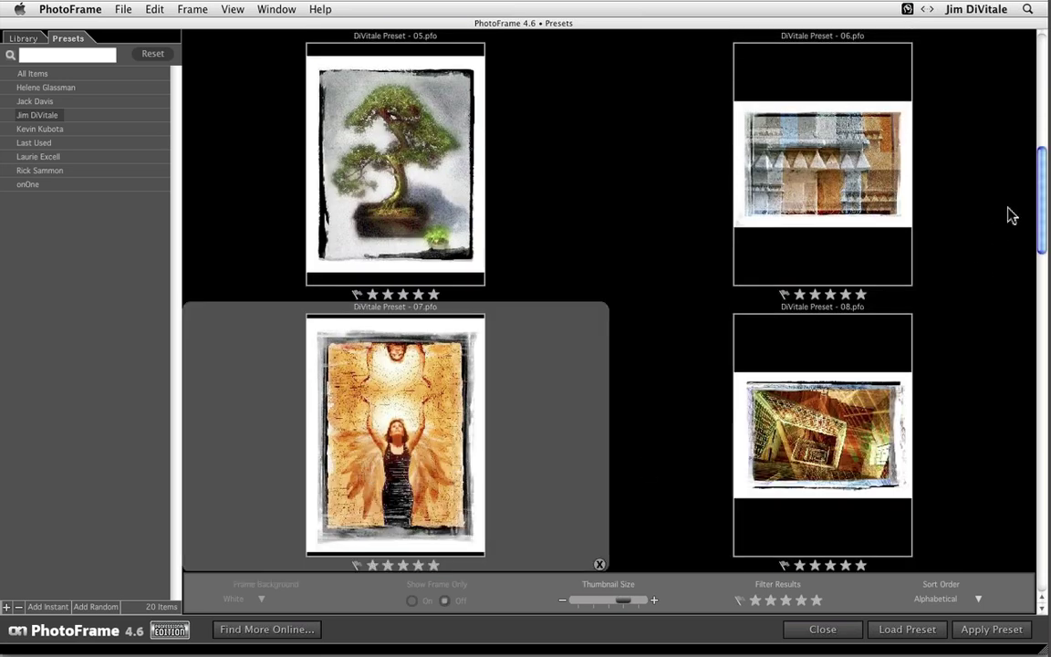
{"action": "scroll", "coordinate": [1042, 232], "scroll_direction": "down", "scroll_amount": 1}
{"action": "scroll", "coordinate": [1042, 233], "scroll_direction": "down", "scroll_amount": 5}
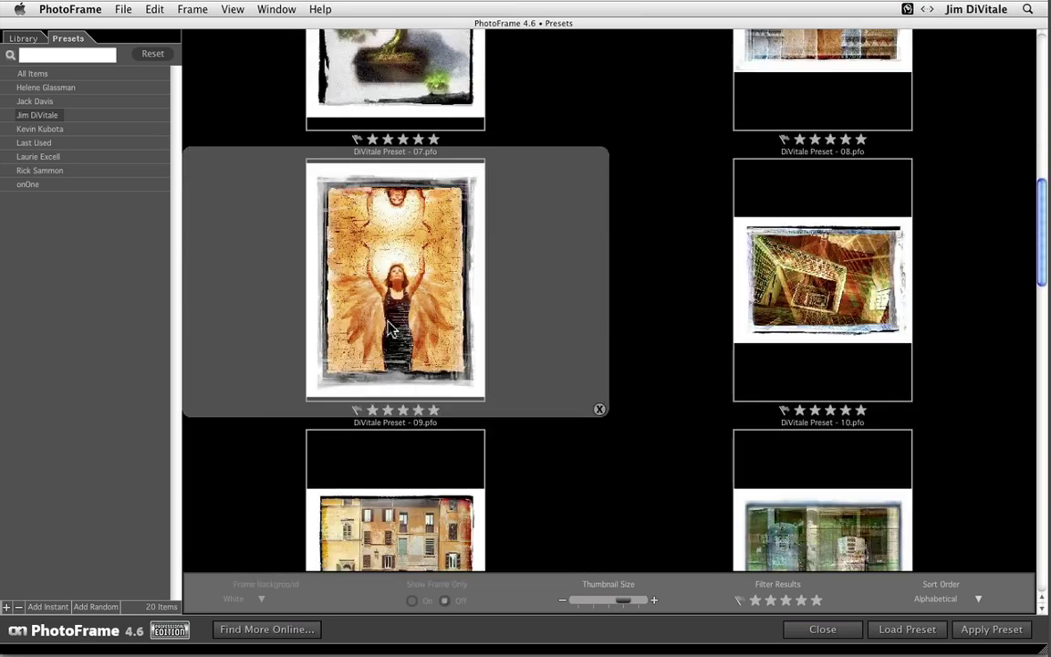
{"action": "double_click", "coordinate": [389, 322]}
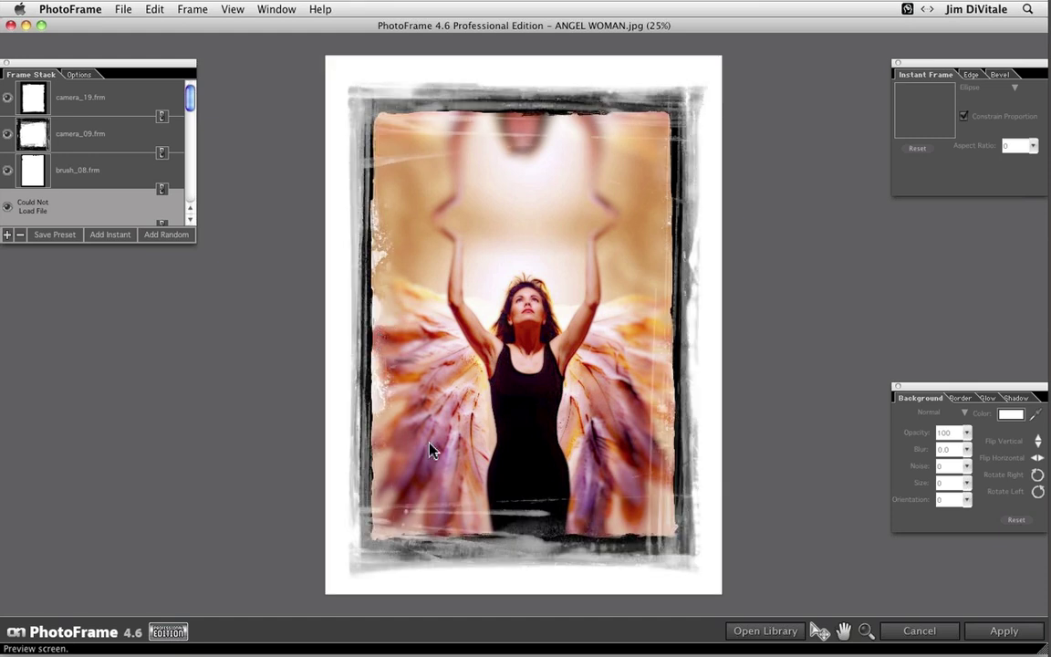